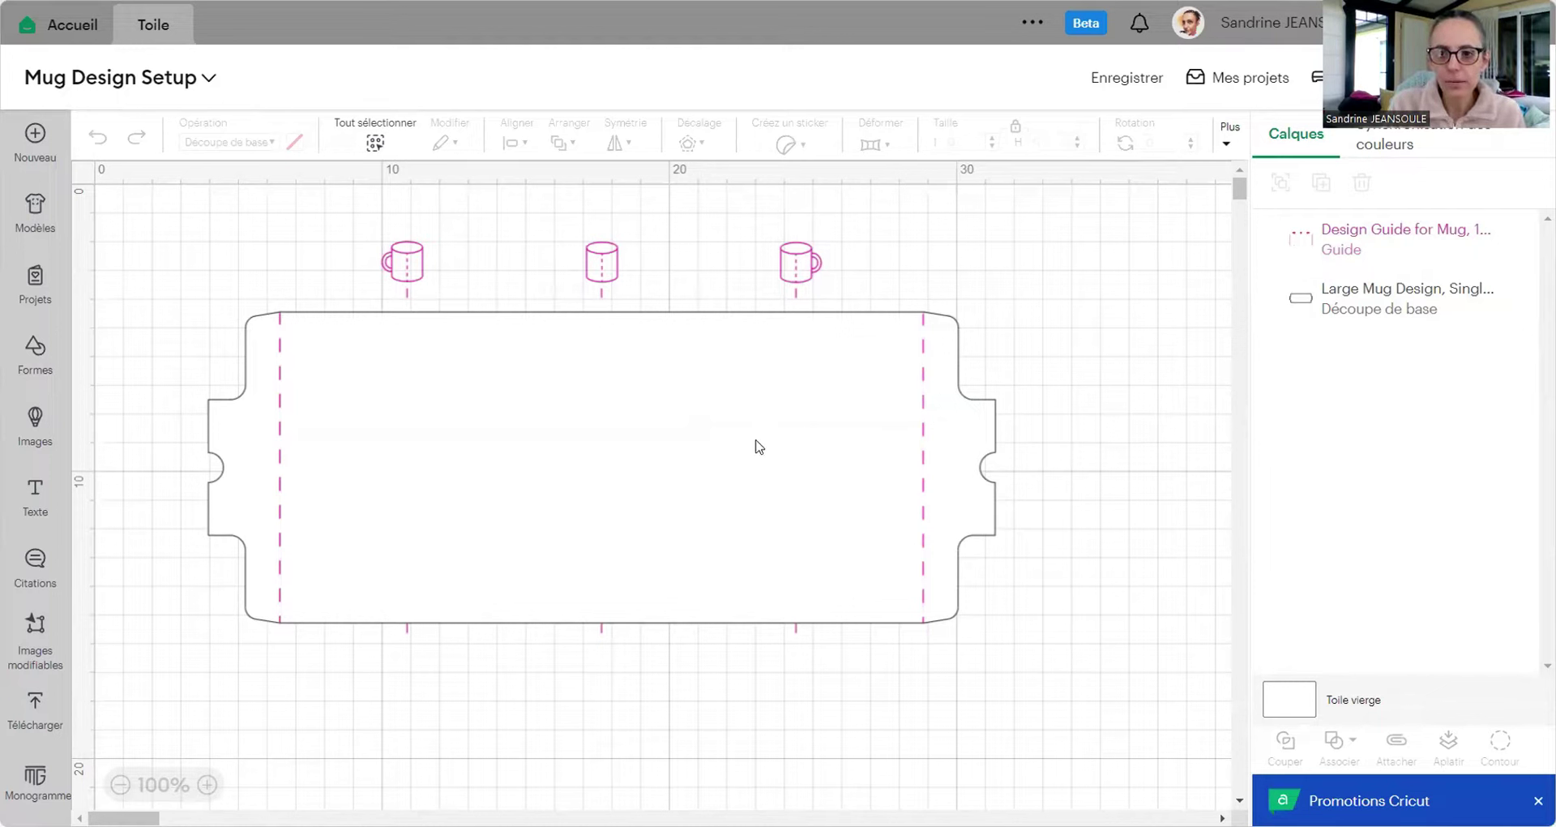
Step: Duplicate the mug design guide layer and delete the original guide
{"action": "left_click", "coordinate": [1314, 223]}
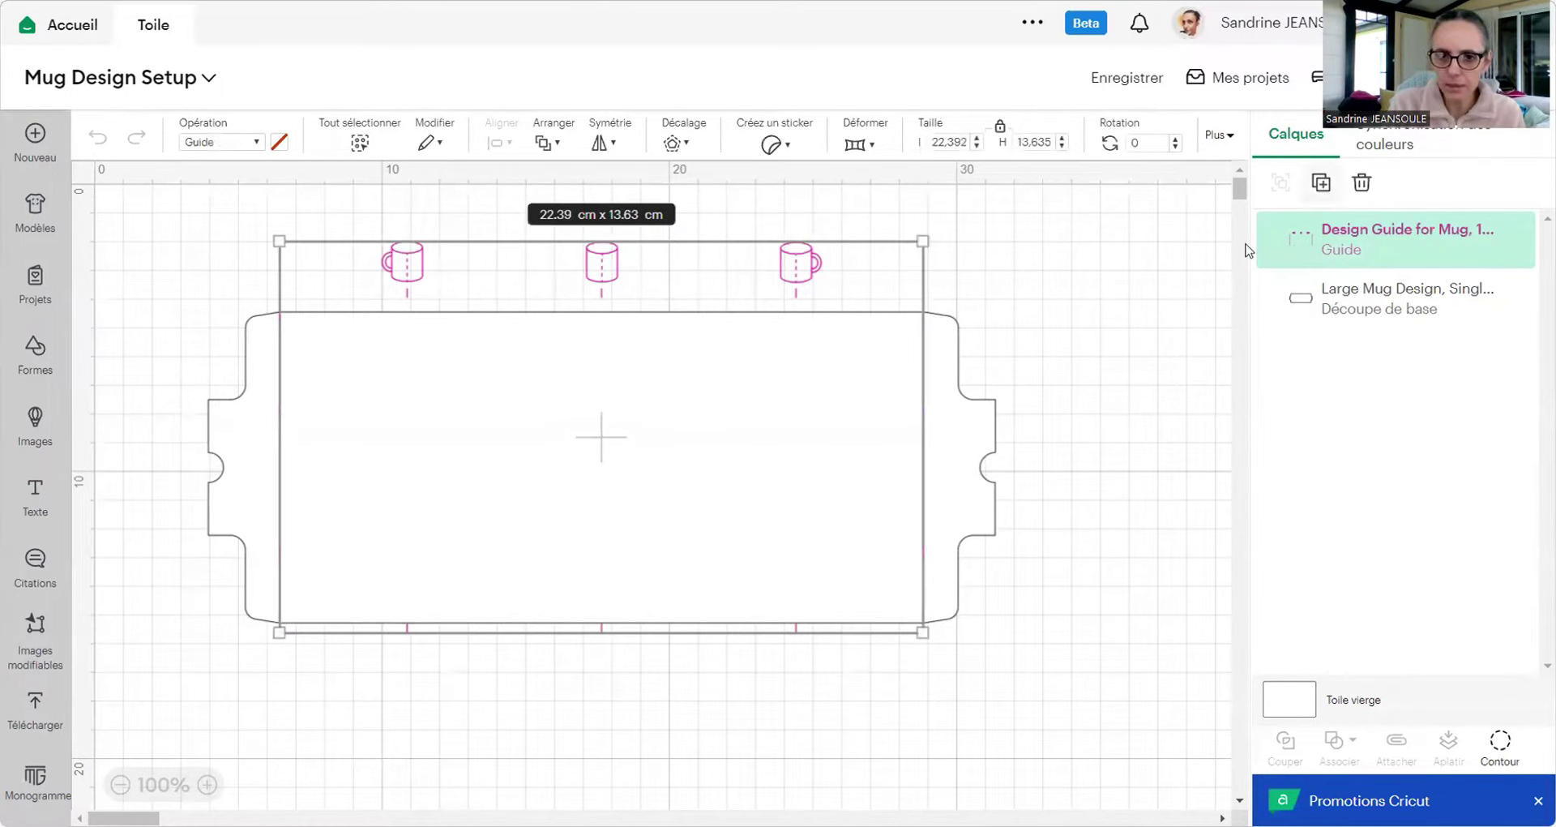
{"action": "key", "text": "ctrl+d"}
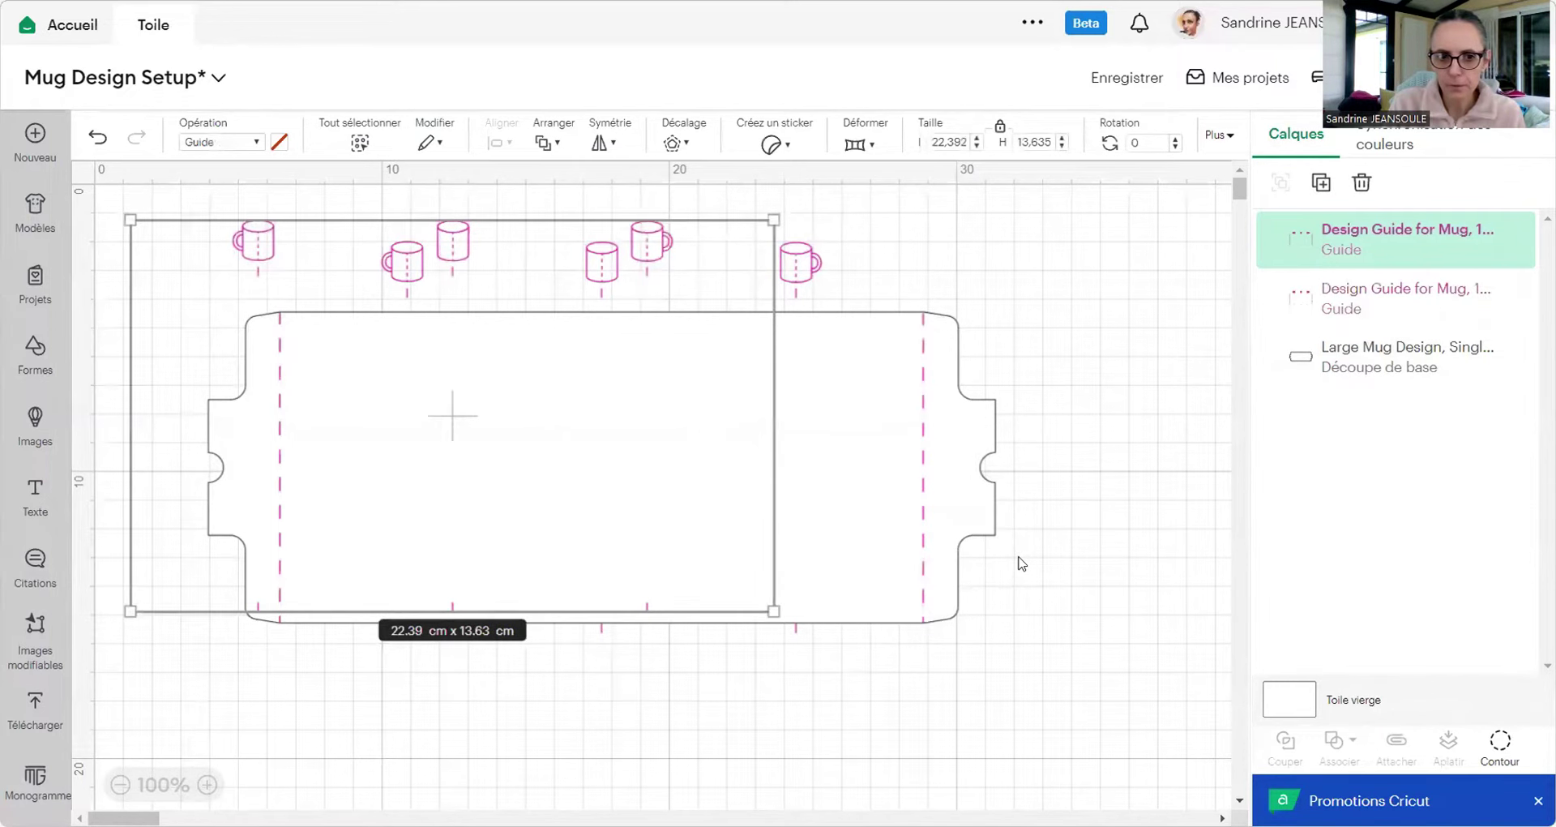
{"action": "left_click", "coordinate": [1155, 381]}
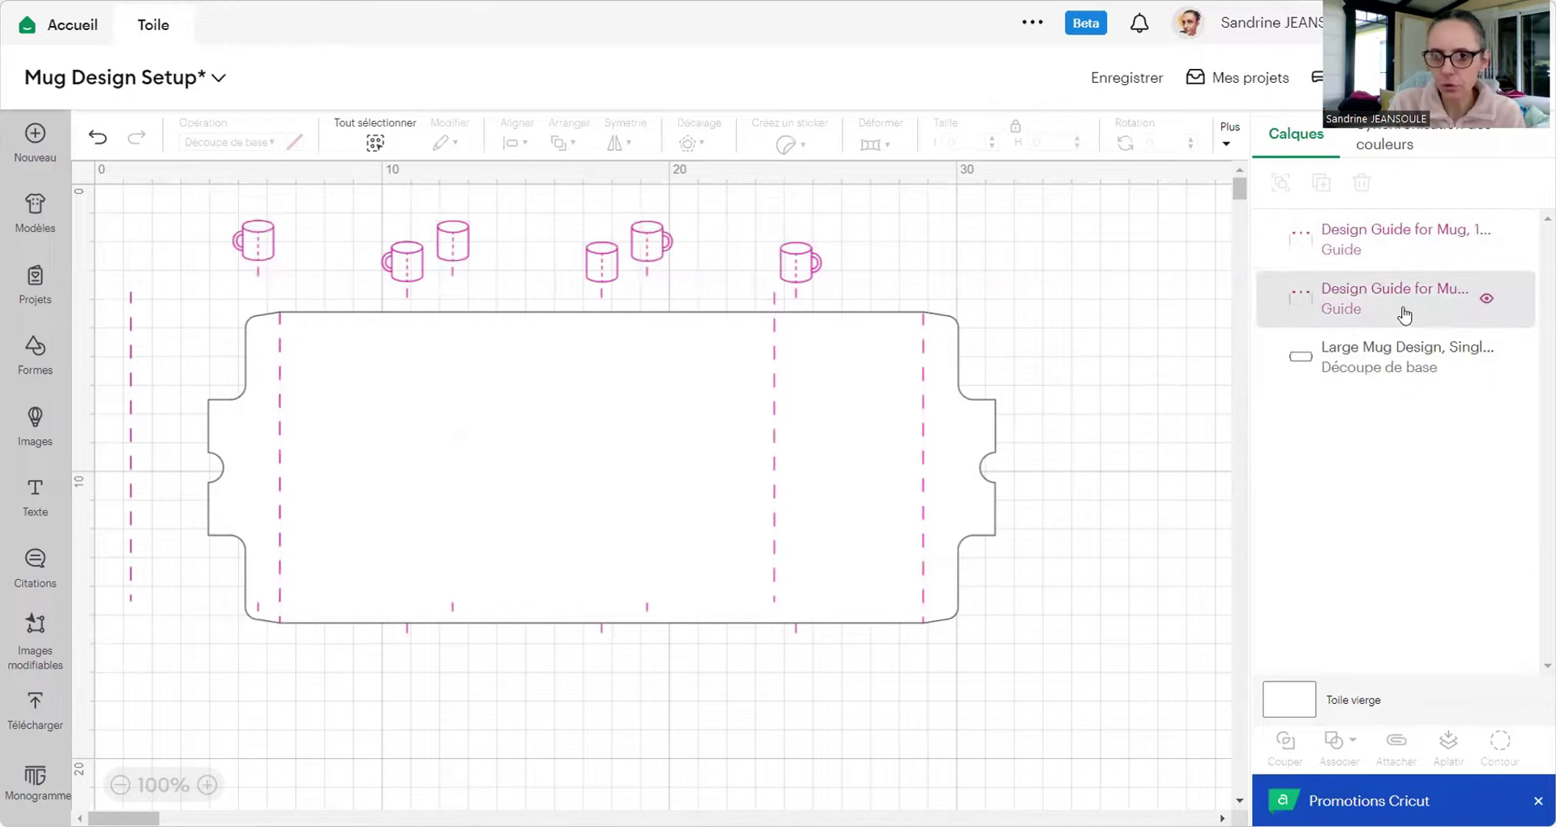
{"action": "left_click", "coordinate": [1372, 294]}
{"action": "left_click", "coordinate": [1362, 183]}
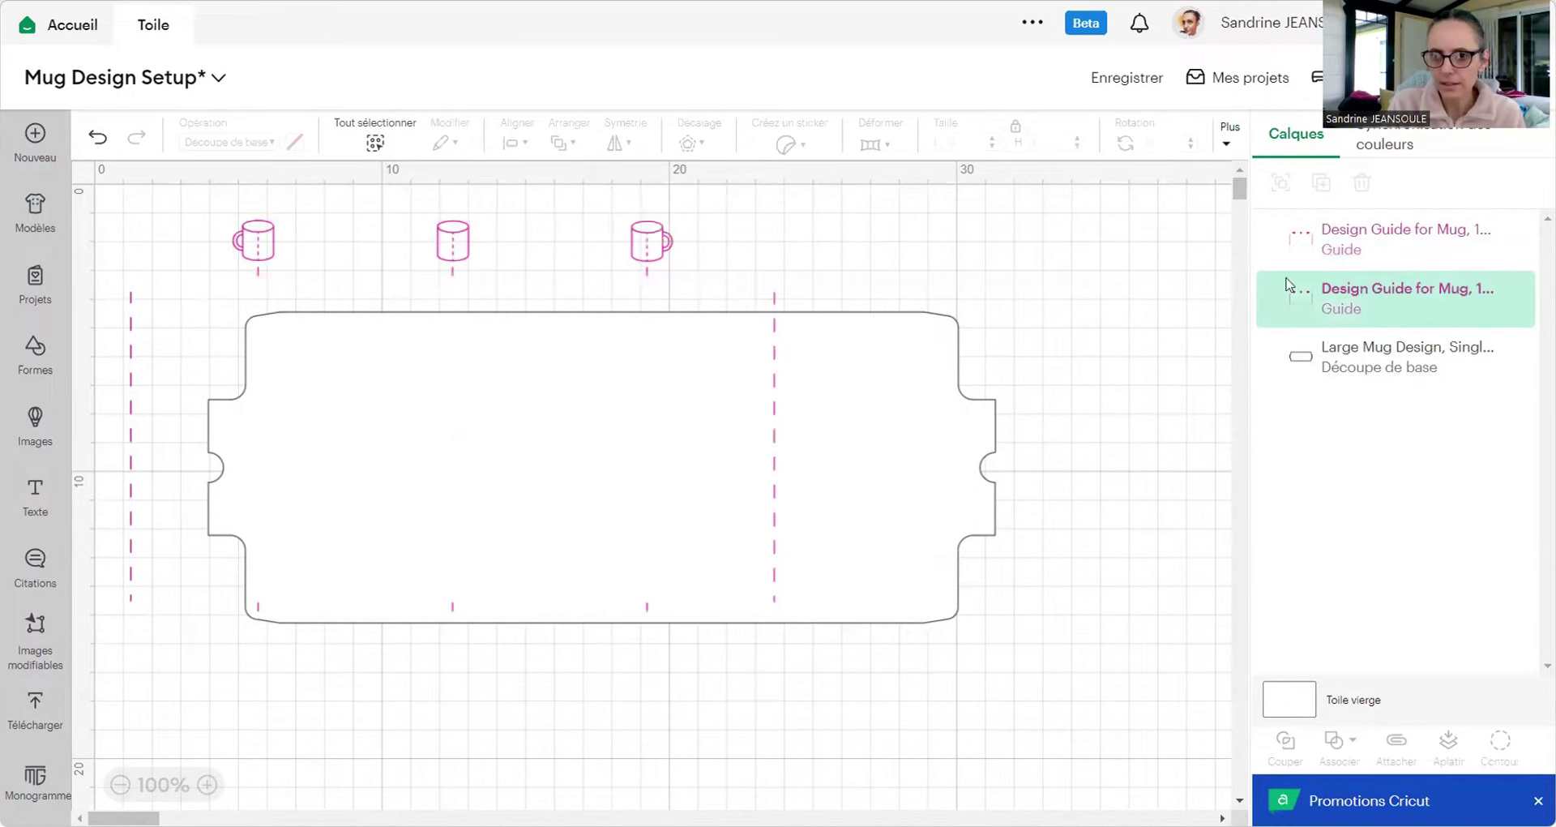
Step: Duplicate the Large Mug Design layer and align both templates and the guide to a common centre with Centrer
{"action": "left_click", "coordinate": [1325, 304]}
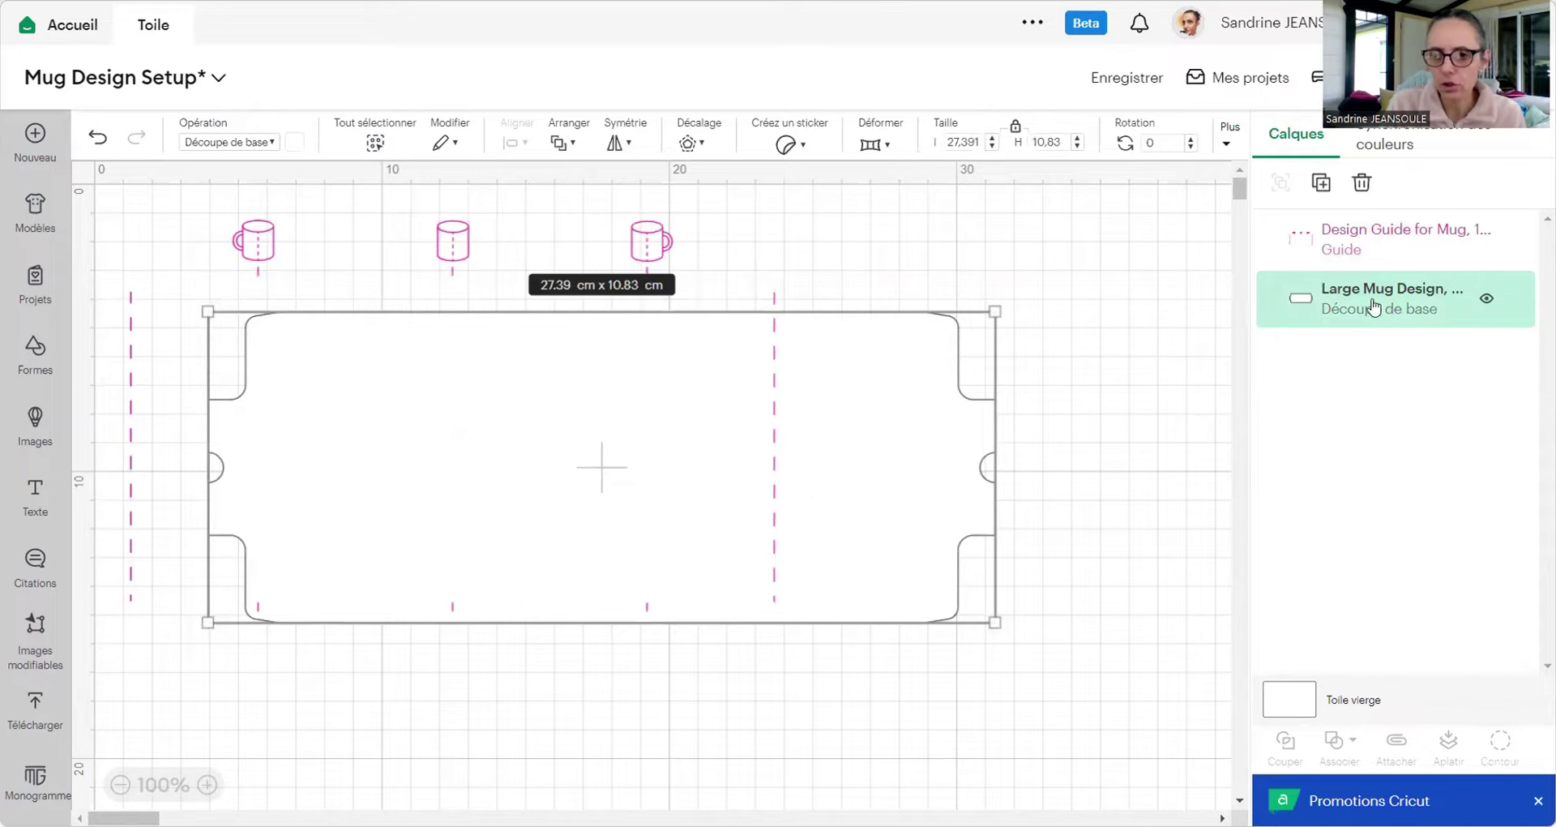
{"action": "left_click", "coordinate": [1320, 182]}
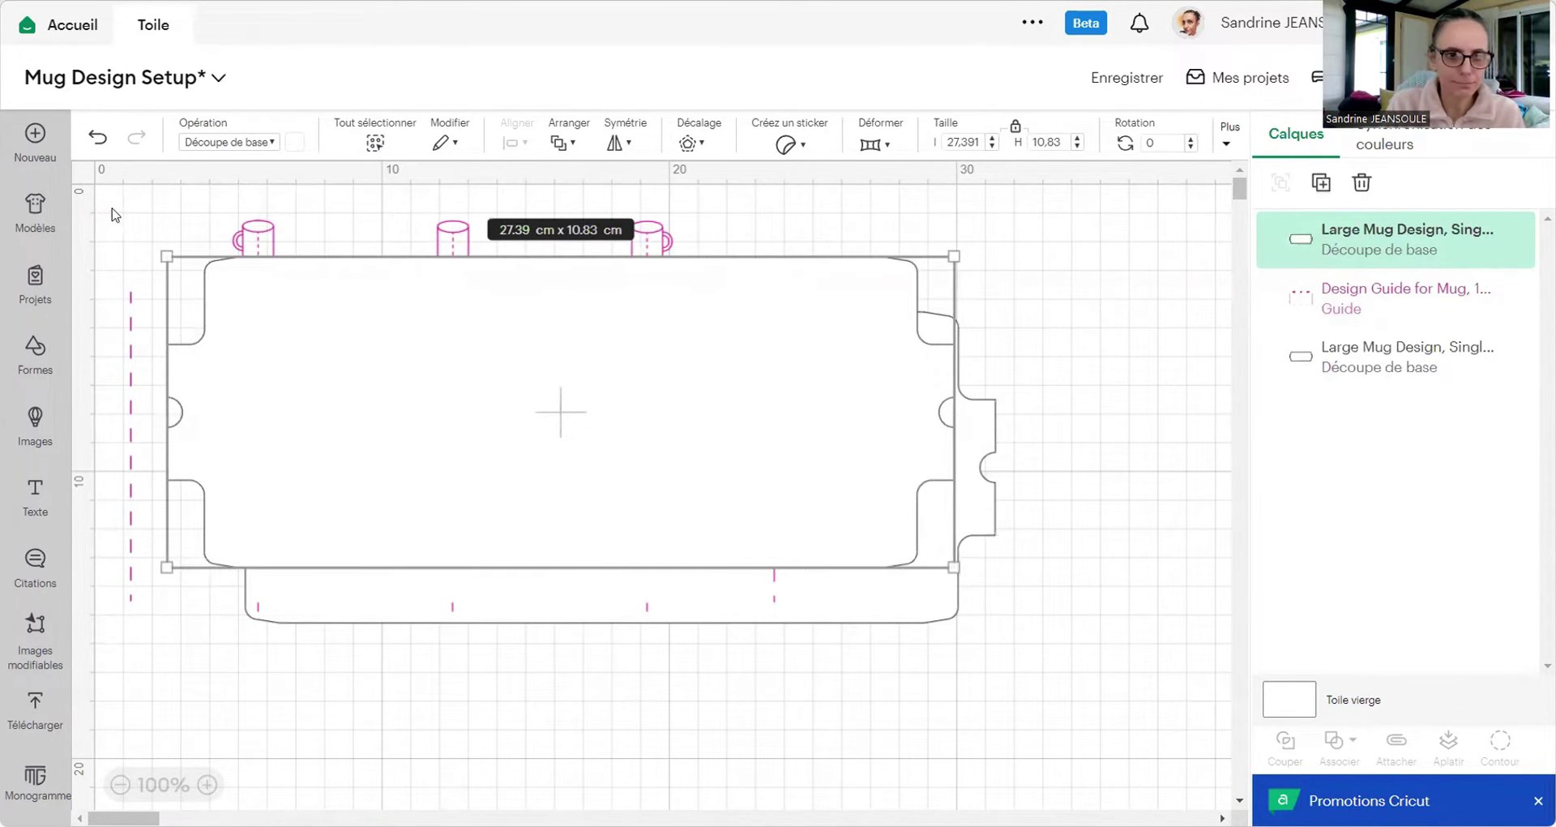
{"action": "left_click_drag", "start_coordinate": [123, 196], "coordinate": [1011, 666]}
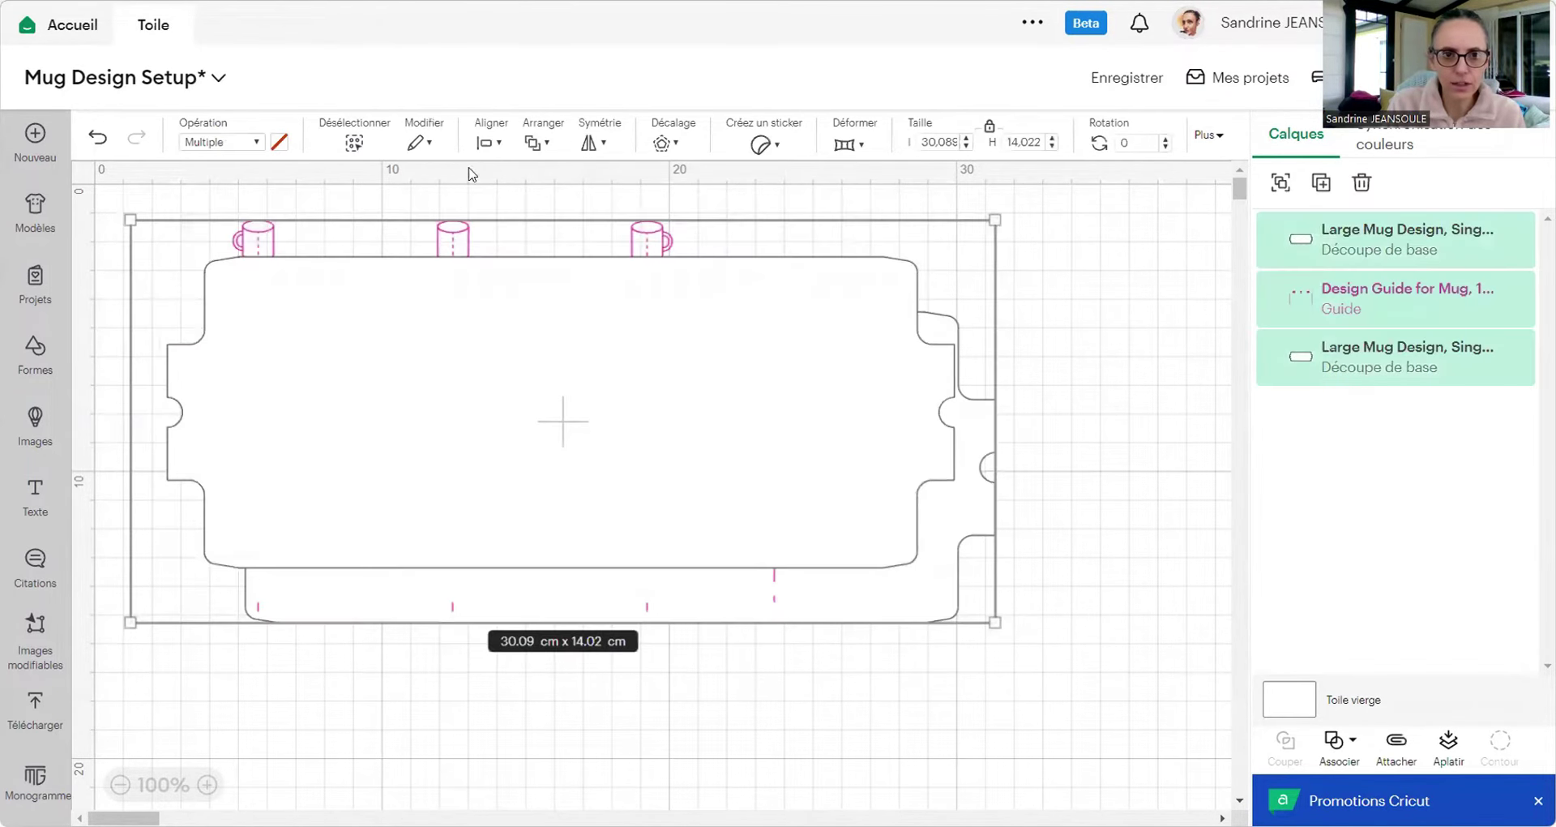
{"action": "left_click", "coordinate": [490, 142]}
{"action": "left_click", "coordinate": [535, 423]}
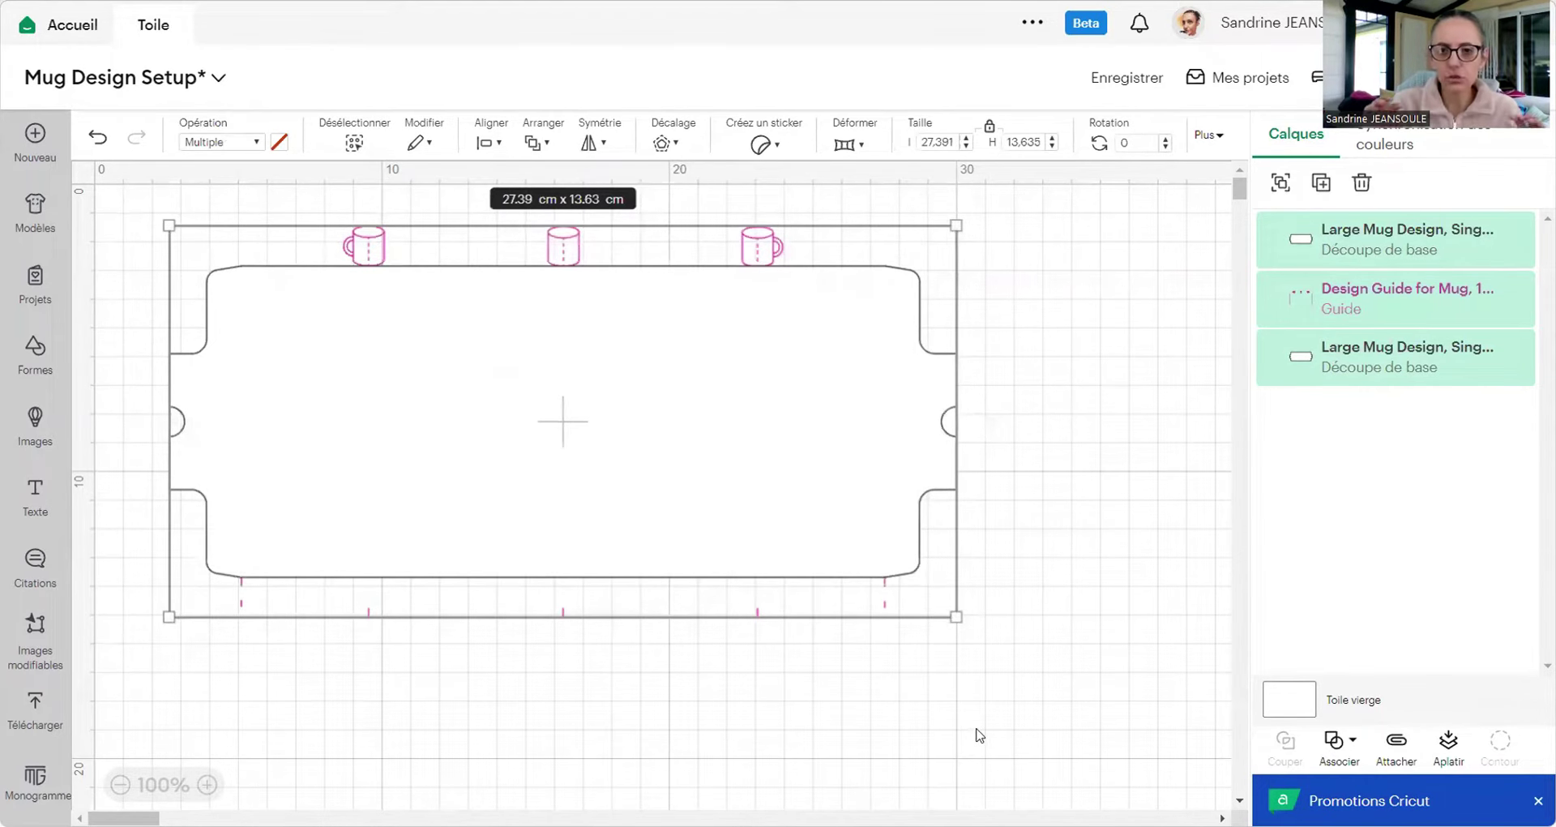
Step: Attach the two mug templates and the guide together and move the attached group nearer the middle of the canvas
{"action": "left_click", "coordinate": [1395, 741]}
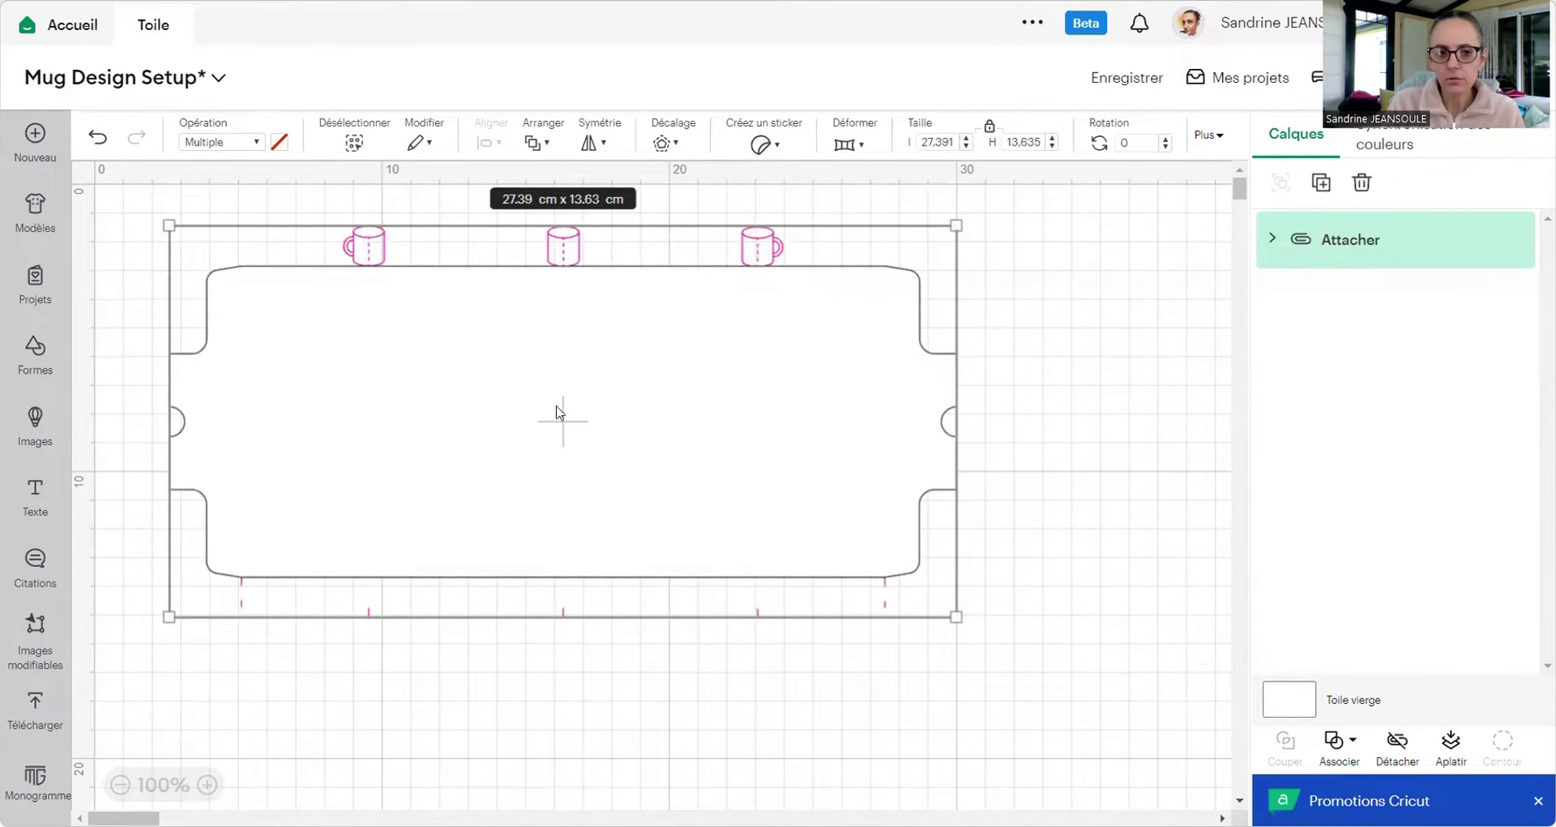
{"action": "left_click_drag", "start_coordinate": [559, 412], "coordinate": [656, 453]}
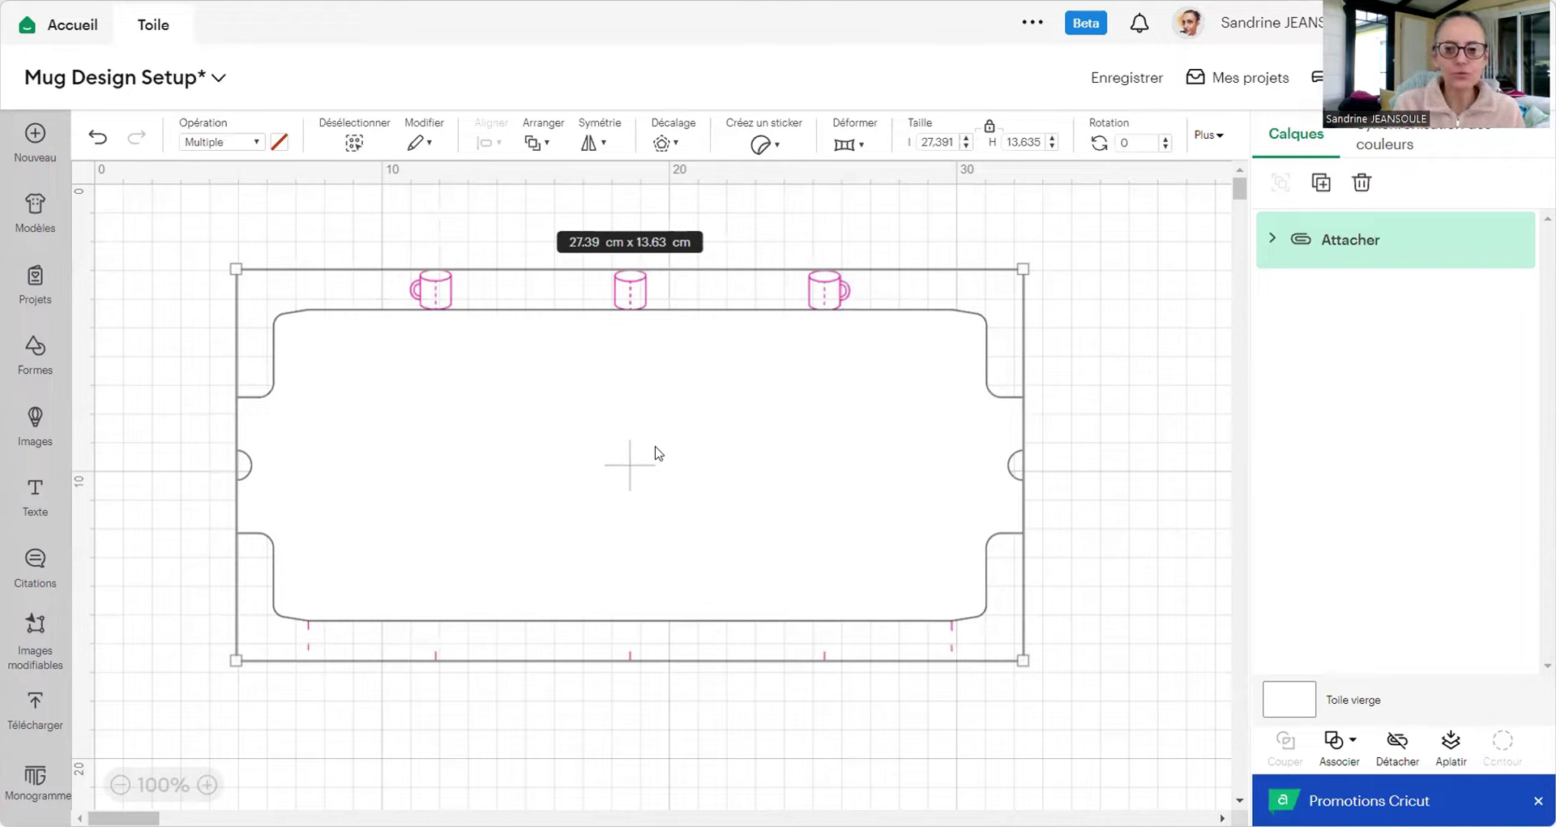
Step: Browse the mug setup project results on the home page, go back to the top of the list, and return to the canvas
{"action": "left_click", "coordinate": [58, 18]}
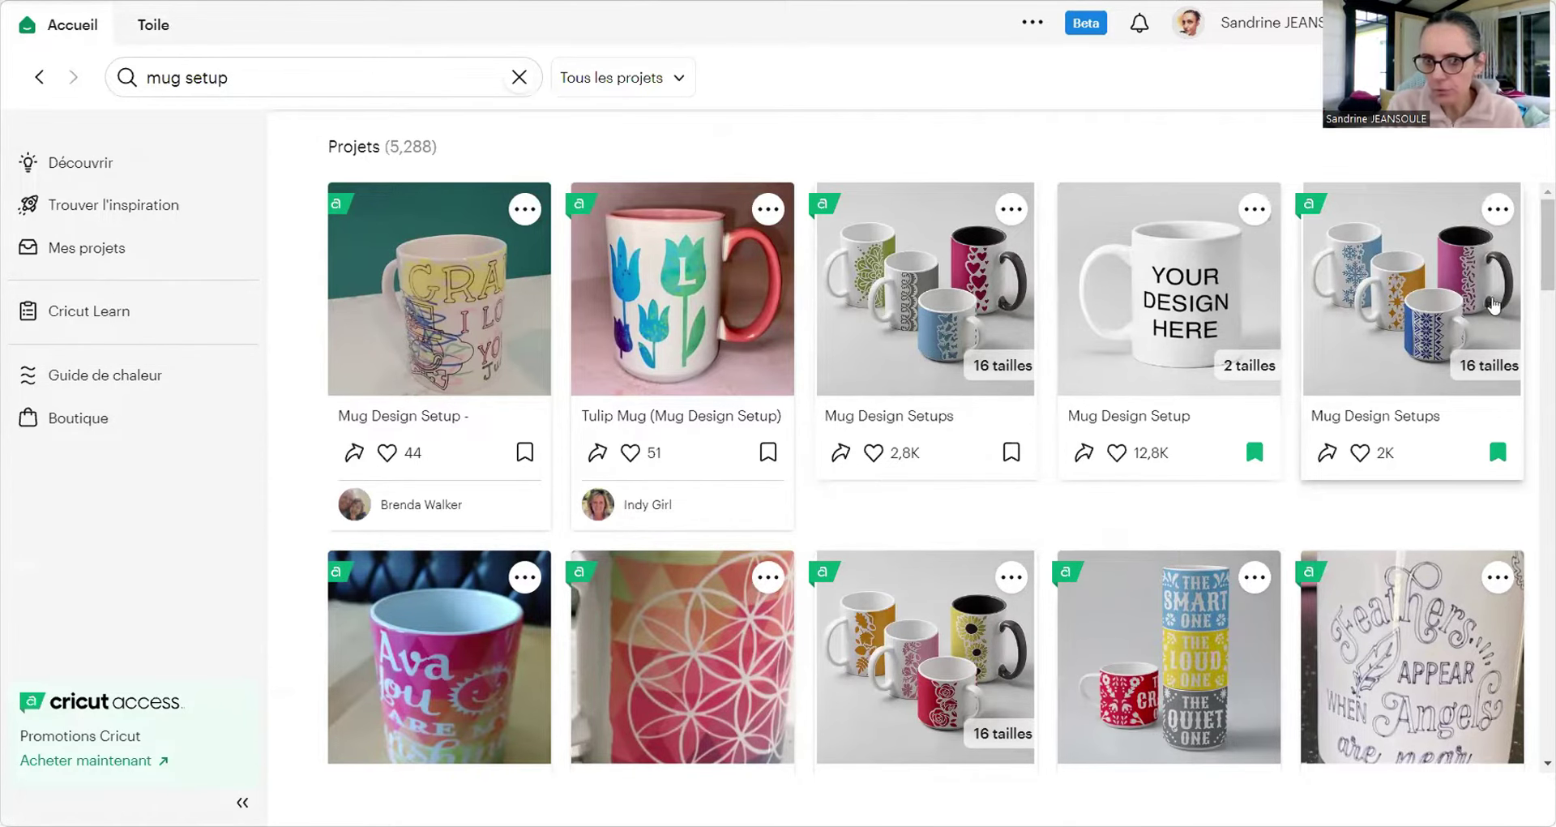
{"action": "scroll", "coordinate": [1533, 297], "scroll_direction": "down", "scroll_amount": 3}
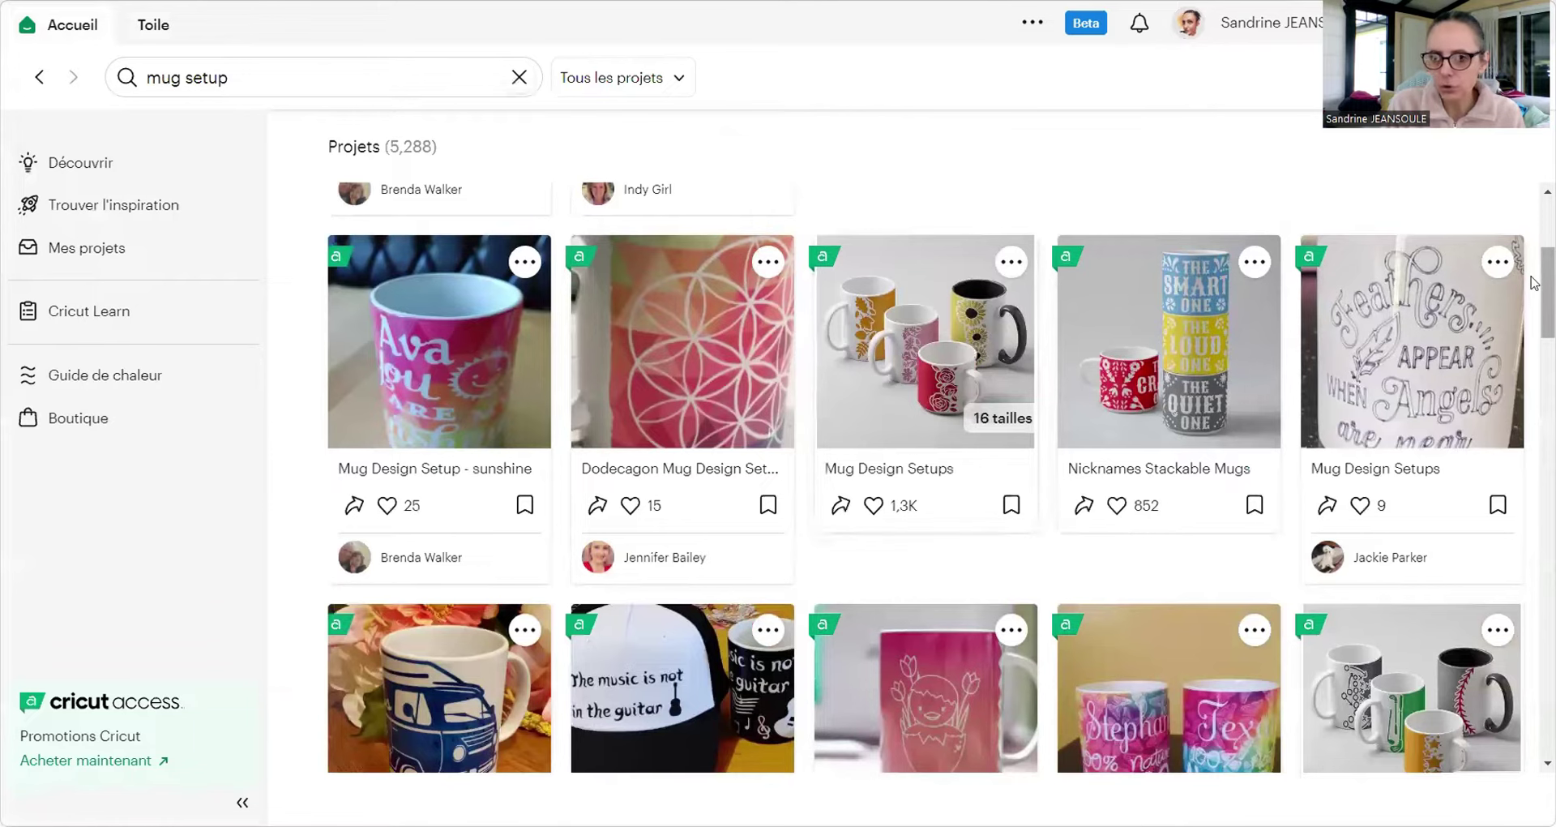
{"action": "scroll", "coordinate": [1534, 324], "scroll_direction": "down", "scroll_amount": 3}
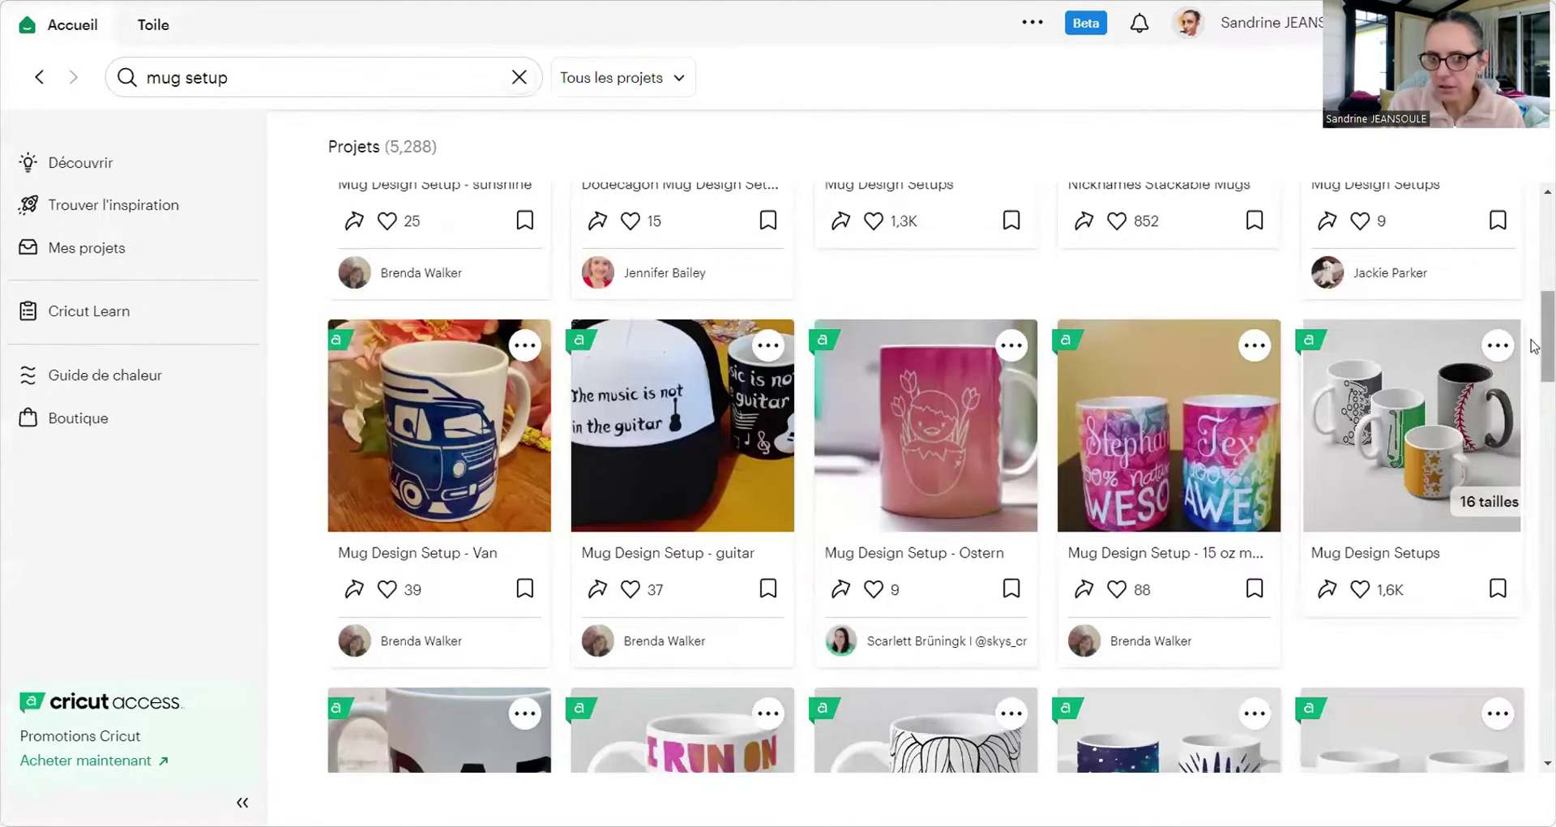
{"action": "left_click_drag", "start_coordinate": [1534, 325], "coordinate": [1537, 653]}
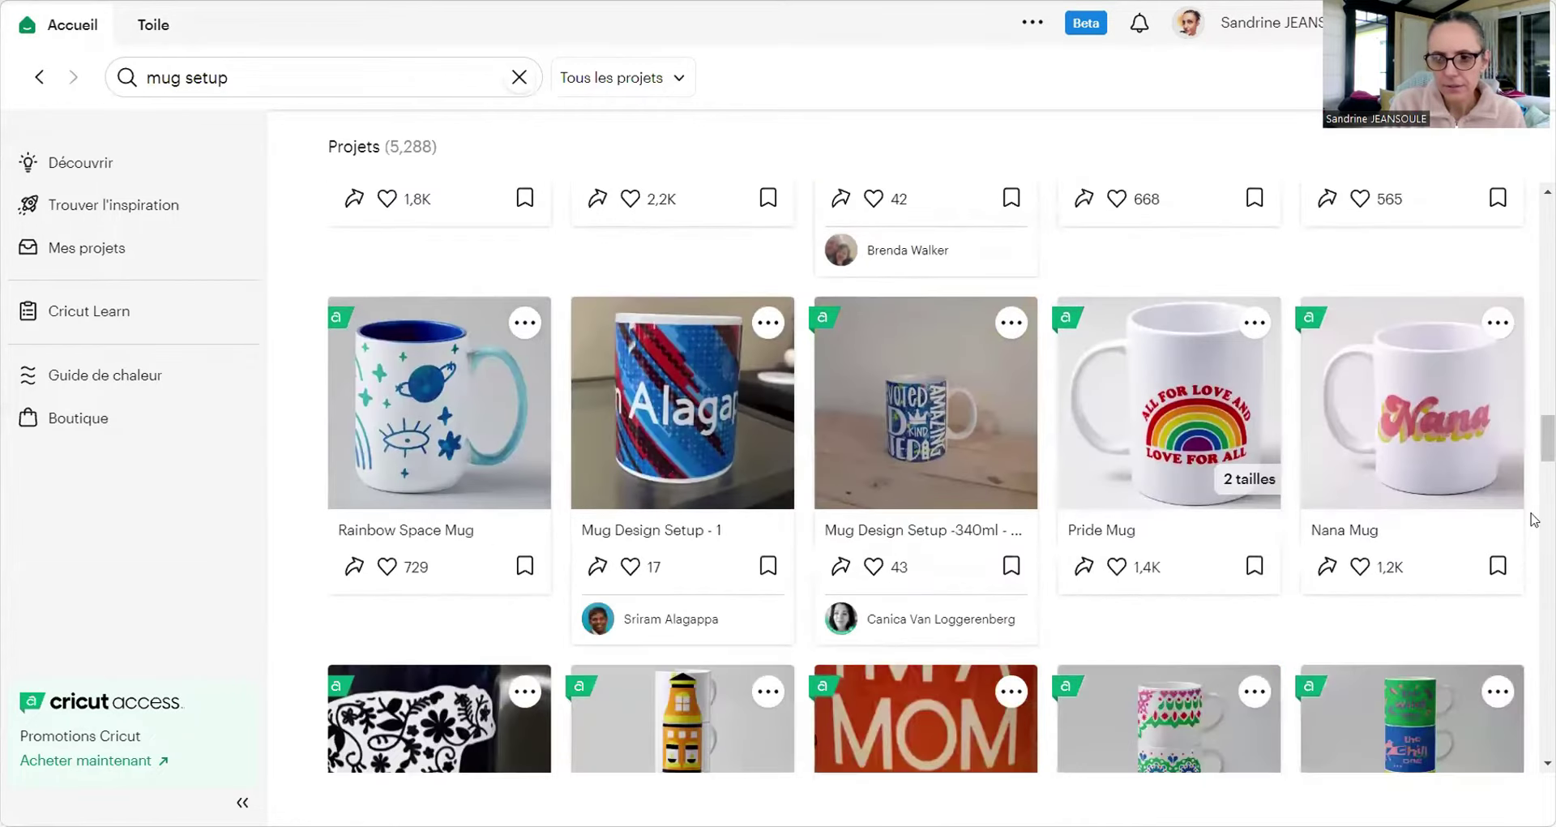
{"action": "left_click_drag", "start_coordinate": [1534, 434], "coordinate": [1534, 695]}
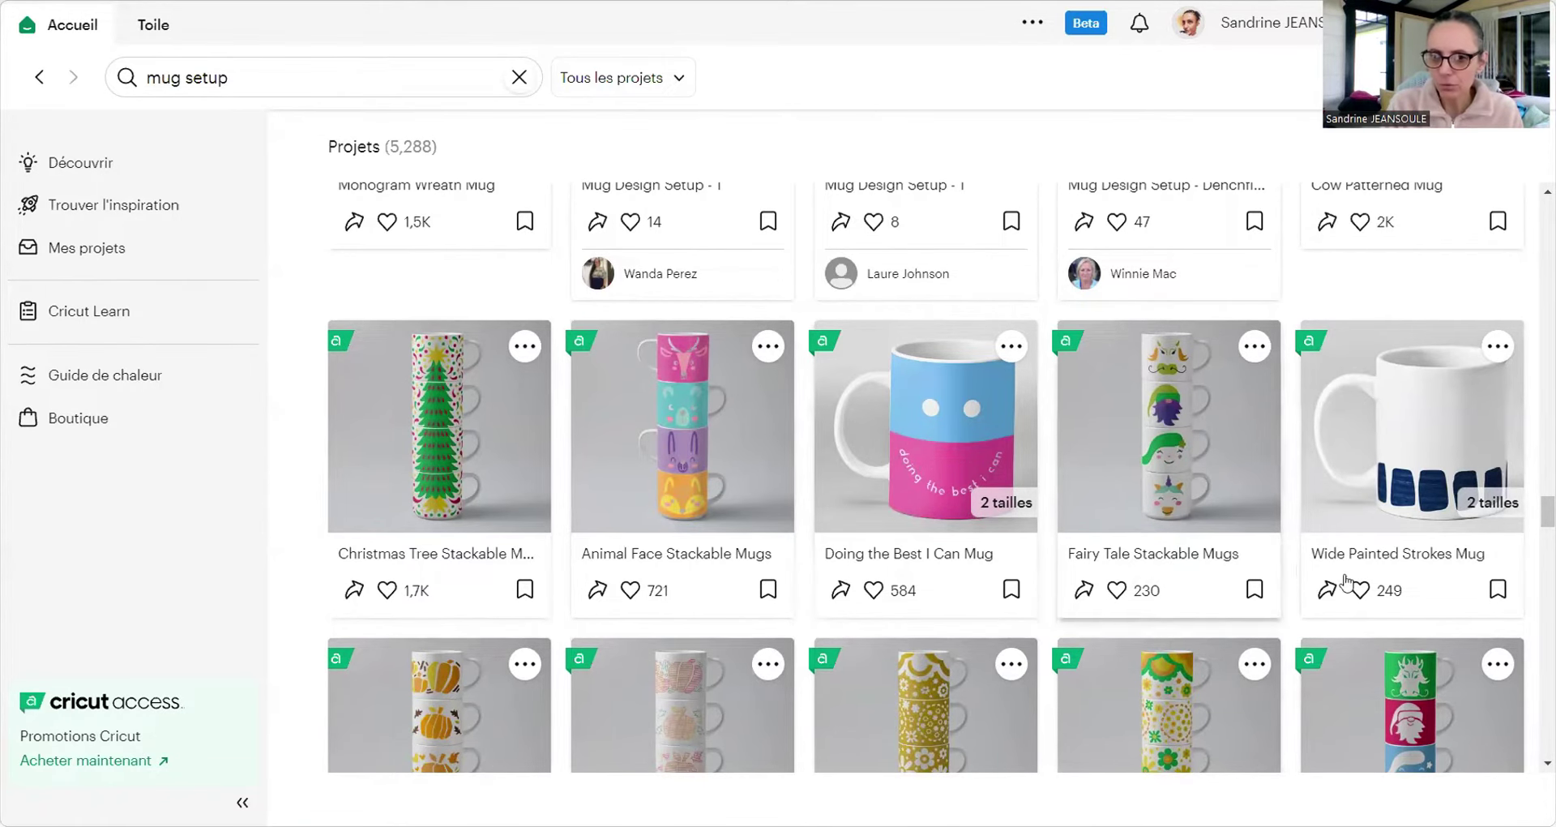
{"action": "scroll", "coordinate": [1535, 520], "scroll_direction": "down", "scroll_amount": 6}
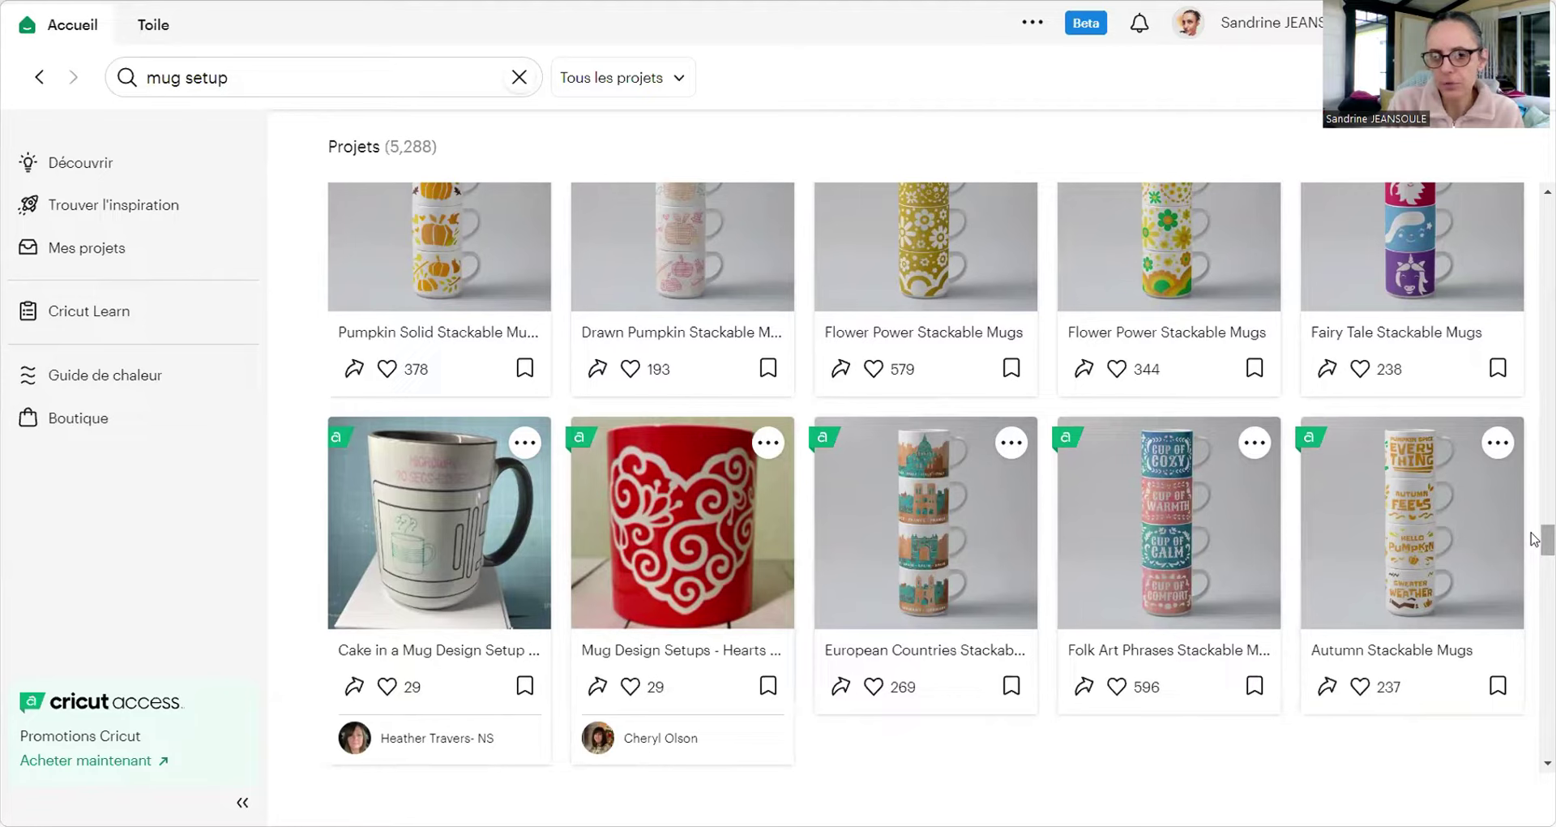
{"action": "scroll", "coordinate": [1535, 539], "scroll_direction": "down", "scroll_amount": 4}
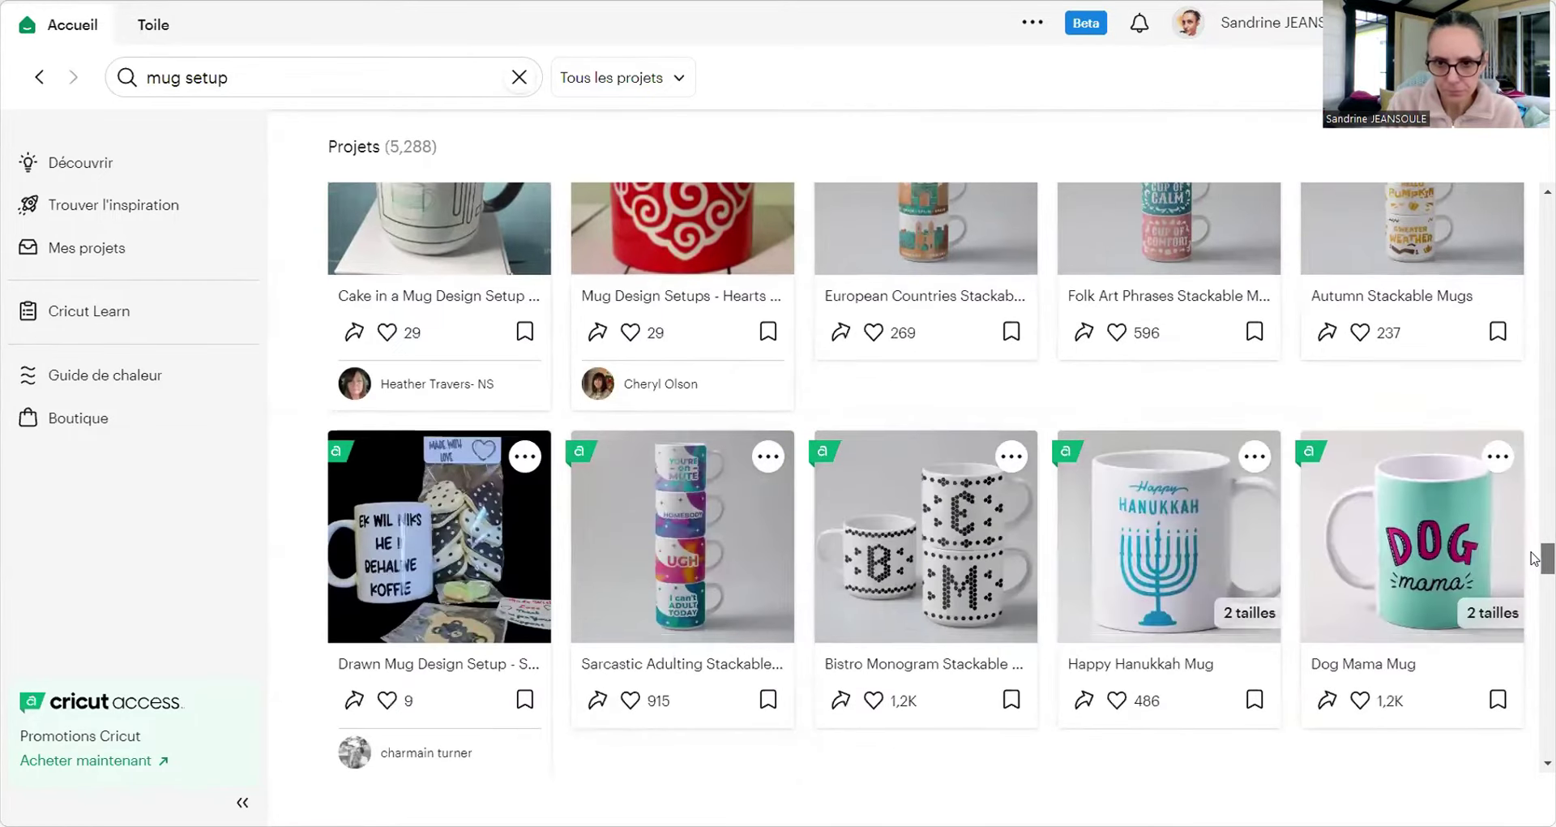
{"action": "left_click_drag", "start_coordinate": [1534, 558], "coordinate": [1535, 745]}
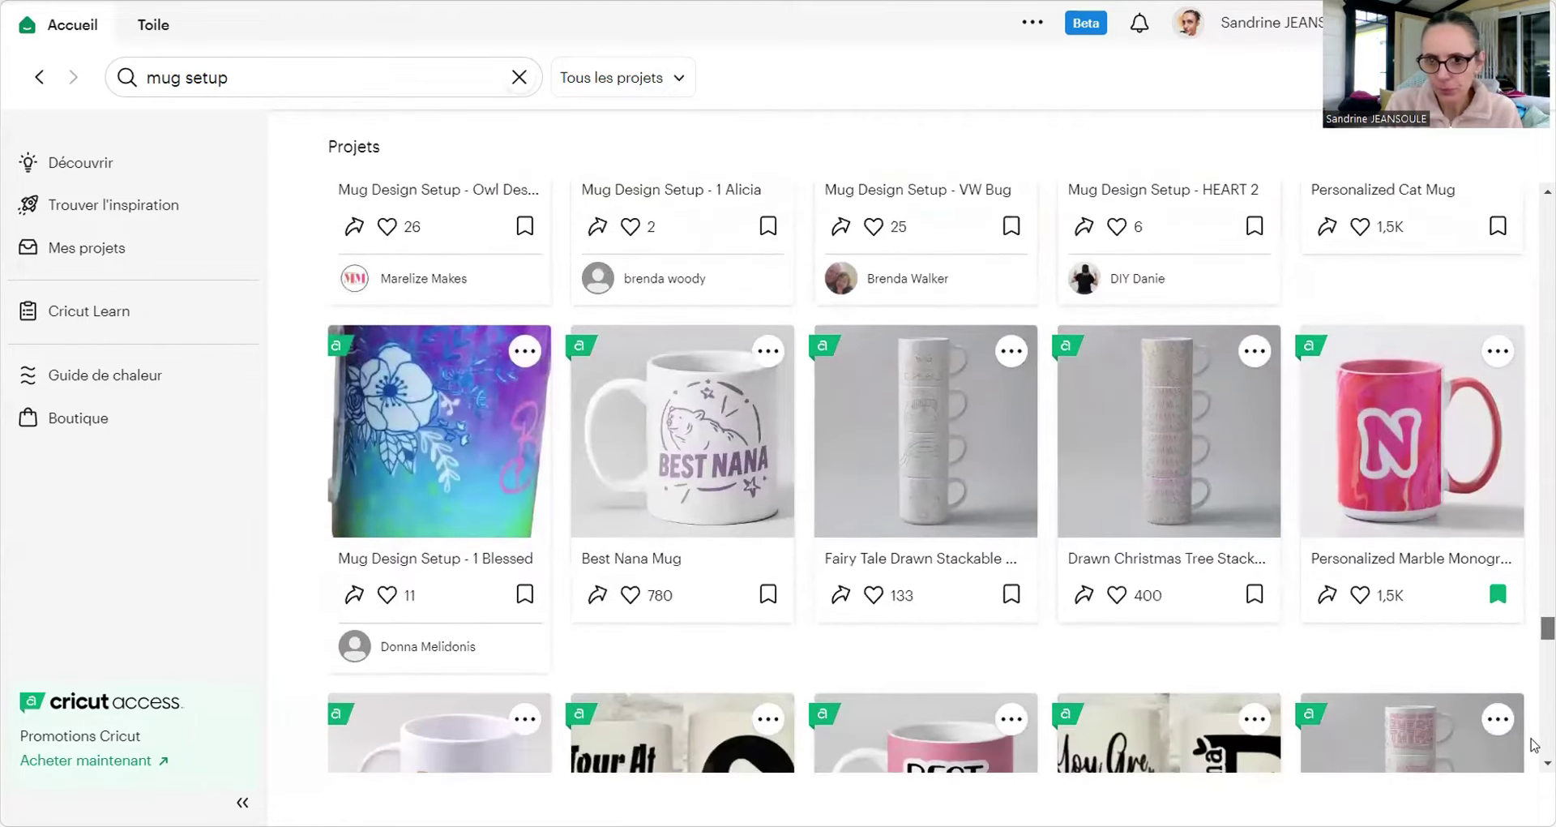
{"action": "scroll", "coordinate": [1535, 744], "scroll_direction": "down", "scroll_amount": 4}
{"action": "left_click_drag", "start_coordinate": [1548, 554], "coordinate": [1547, 209]}
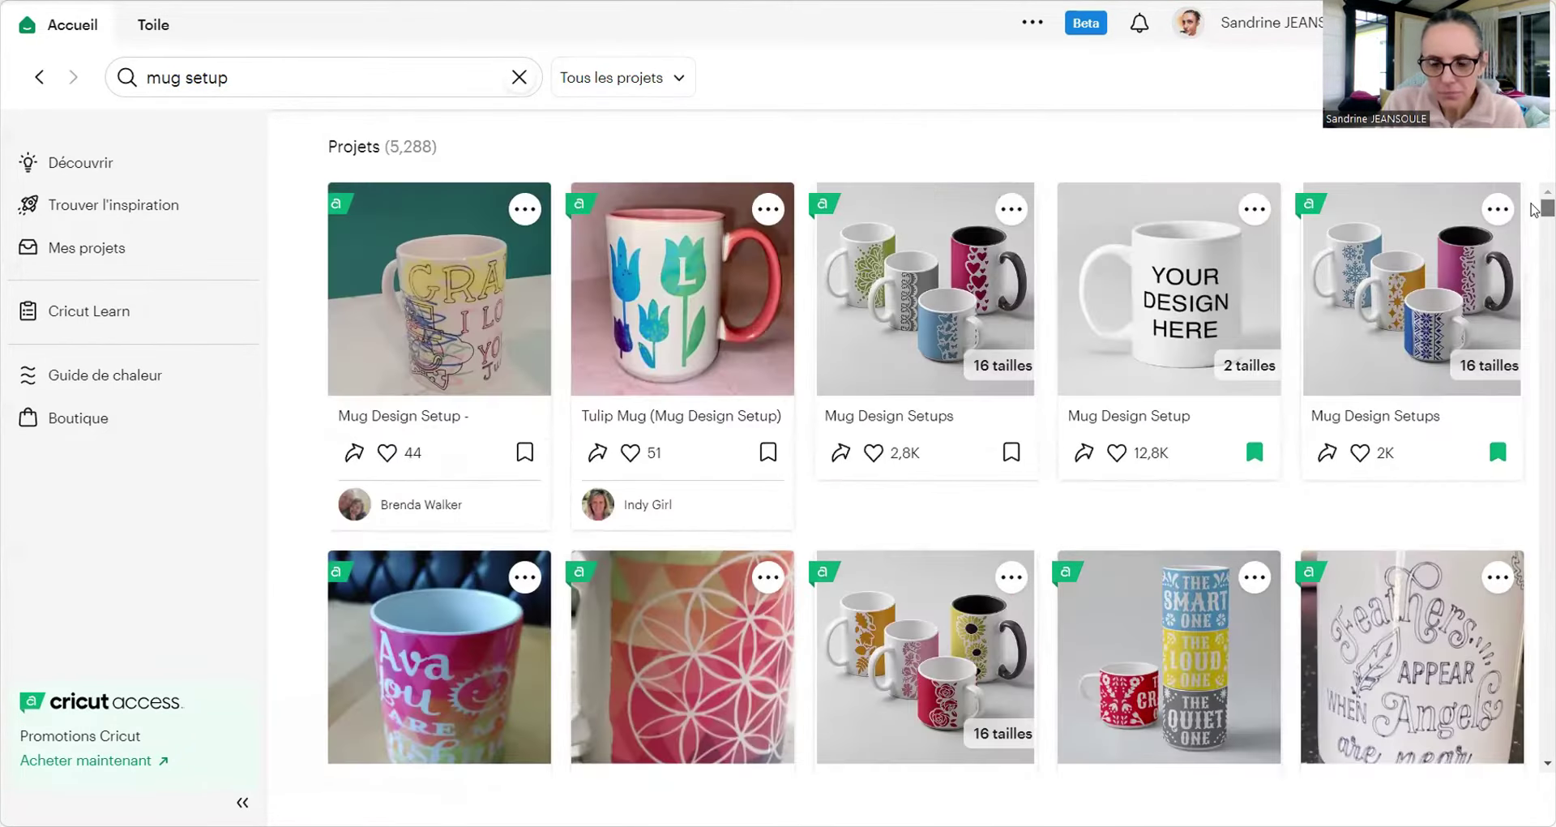
{"action": "left_click", "coordinate": [146, 30]}
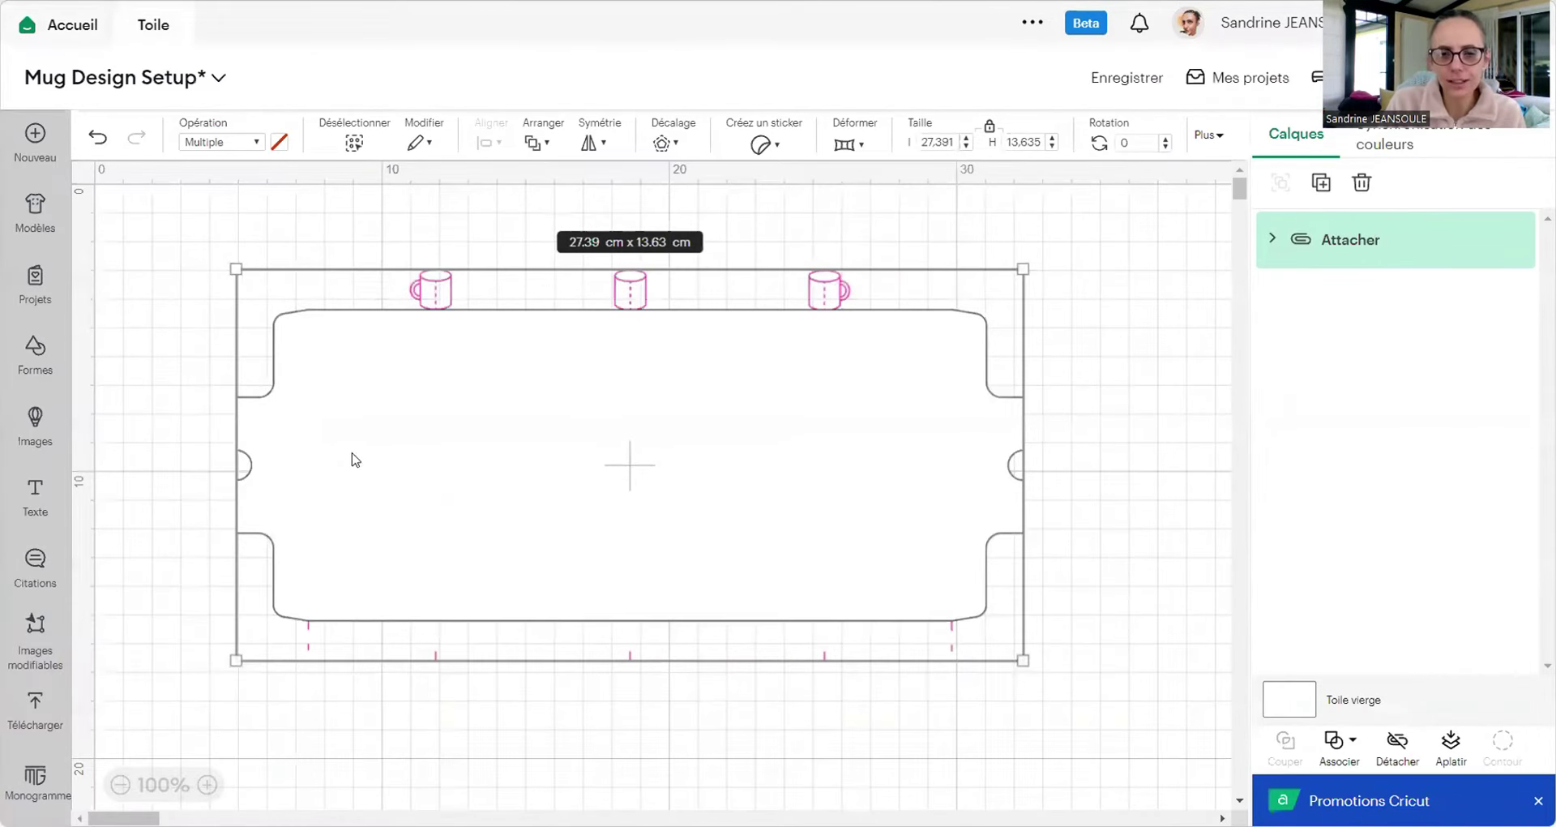
Step: Add a square, unlock its proportions, and stretch it to about 24.89 × 10.93 cm so it covers the mug template's main area
{"action": "left_click", "coordinate": [34, 353]}
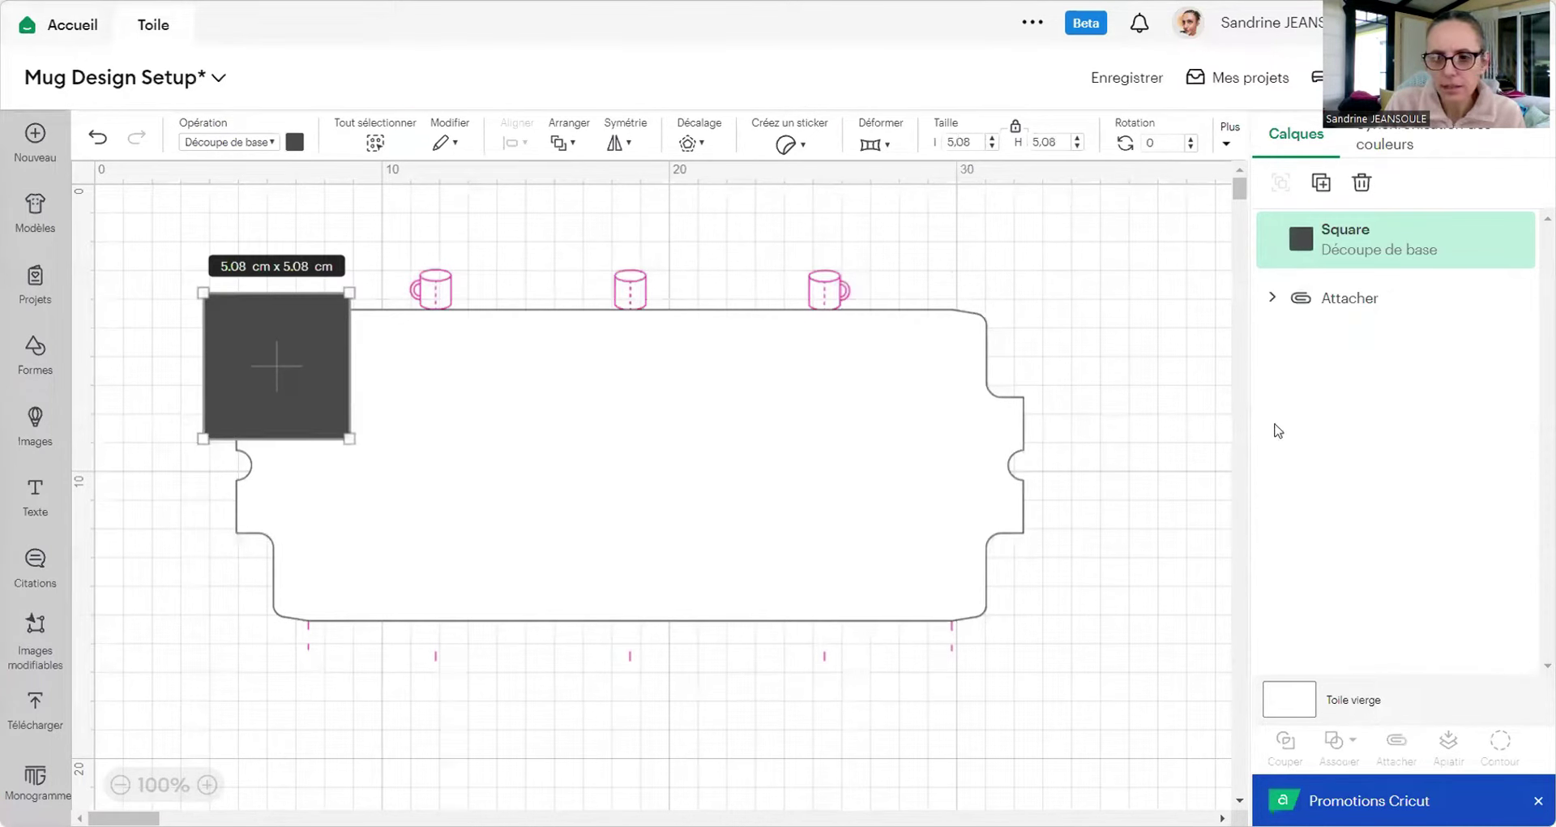
{"action": "left_click", "coordinate": [1016, 127]}
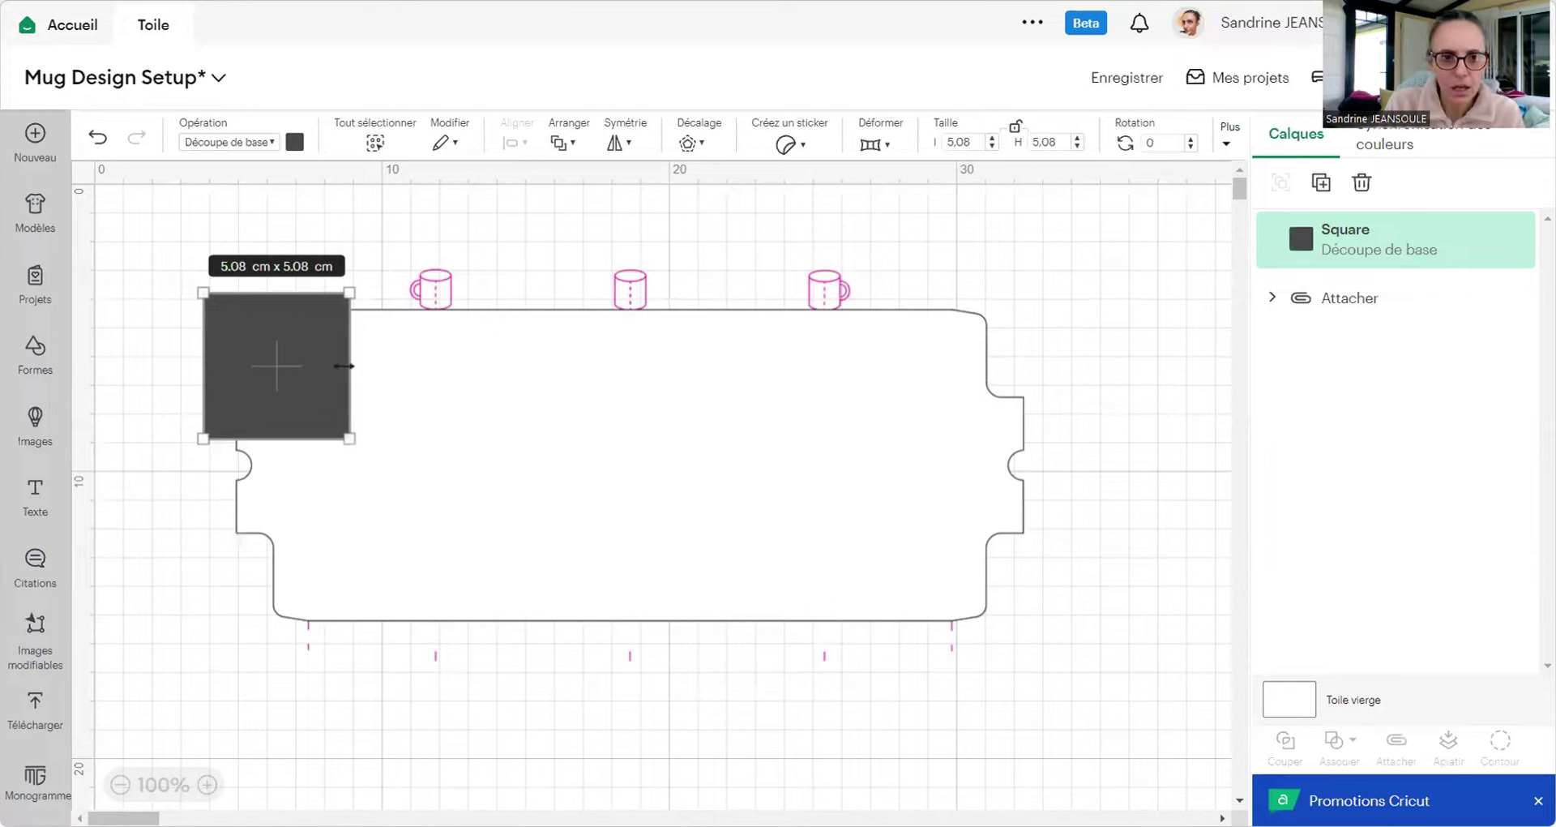
{"action": "left_click_drag", "start_coordinate": [347, 366], "coordinate": [919, 479]}
{"action": "left_click_drag", "start_coordinate": [705, 437], "coordinate": [732, 610]}
{"action": "left_click_drag", "start_coordinate": [773, 471], "coordinate": [837, 474]}
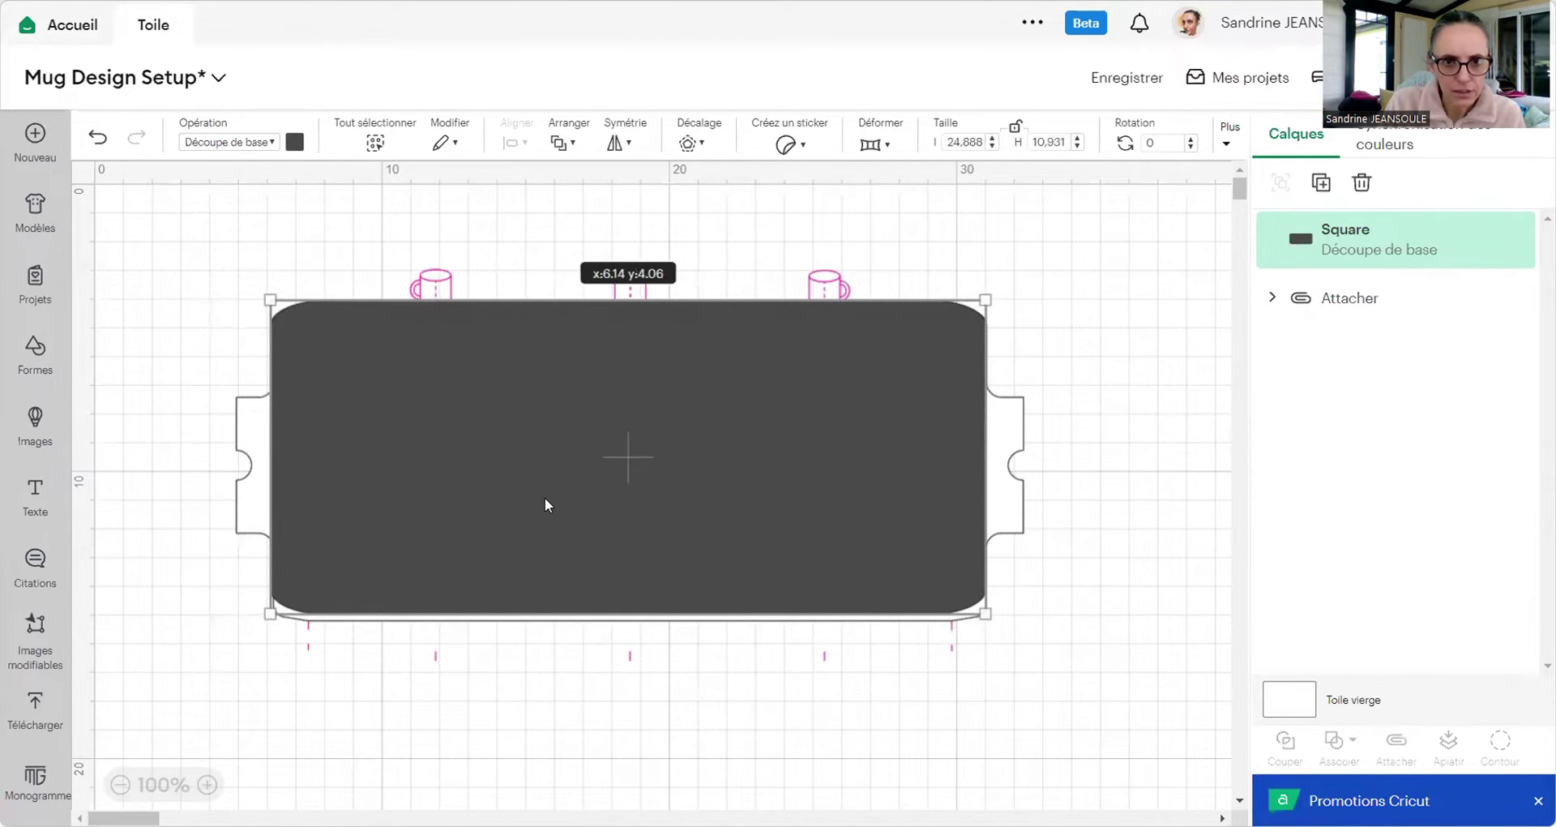
{"action": "left_click_drag", "start_coordinate": [544, 500], "coordinate": [545, 504]}
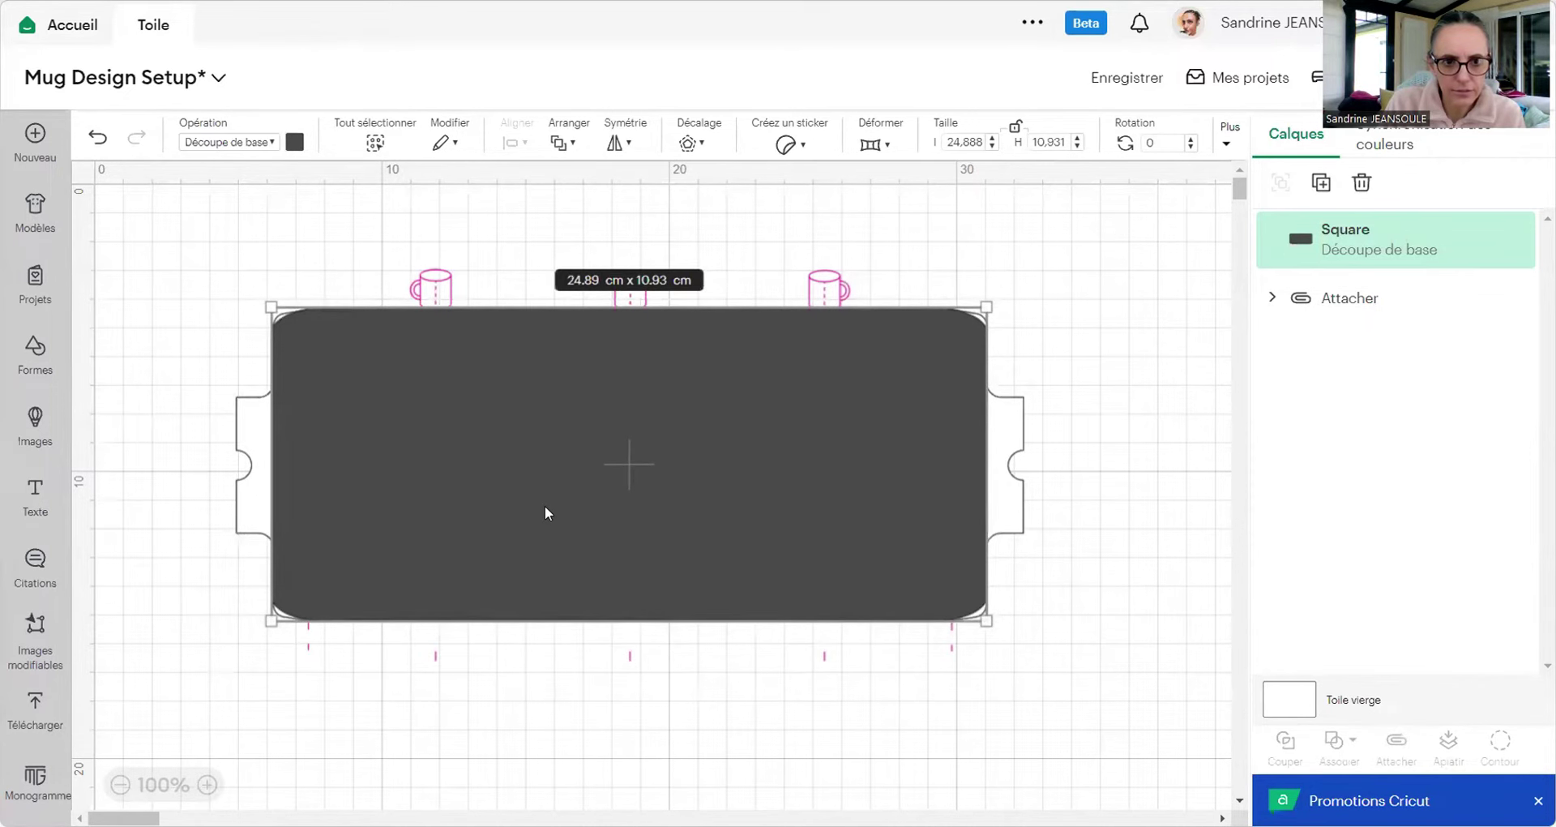
Step: Select the stretched square and the attached mug template, centre them on each other with Centrer, and clear the selection
{"action": "left_click", "coordinate": [1094, 330]}
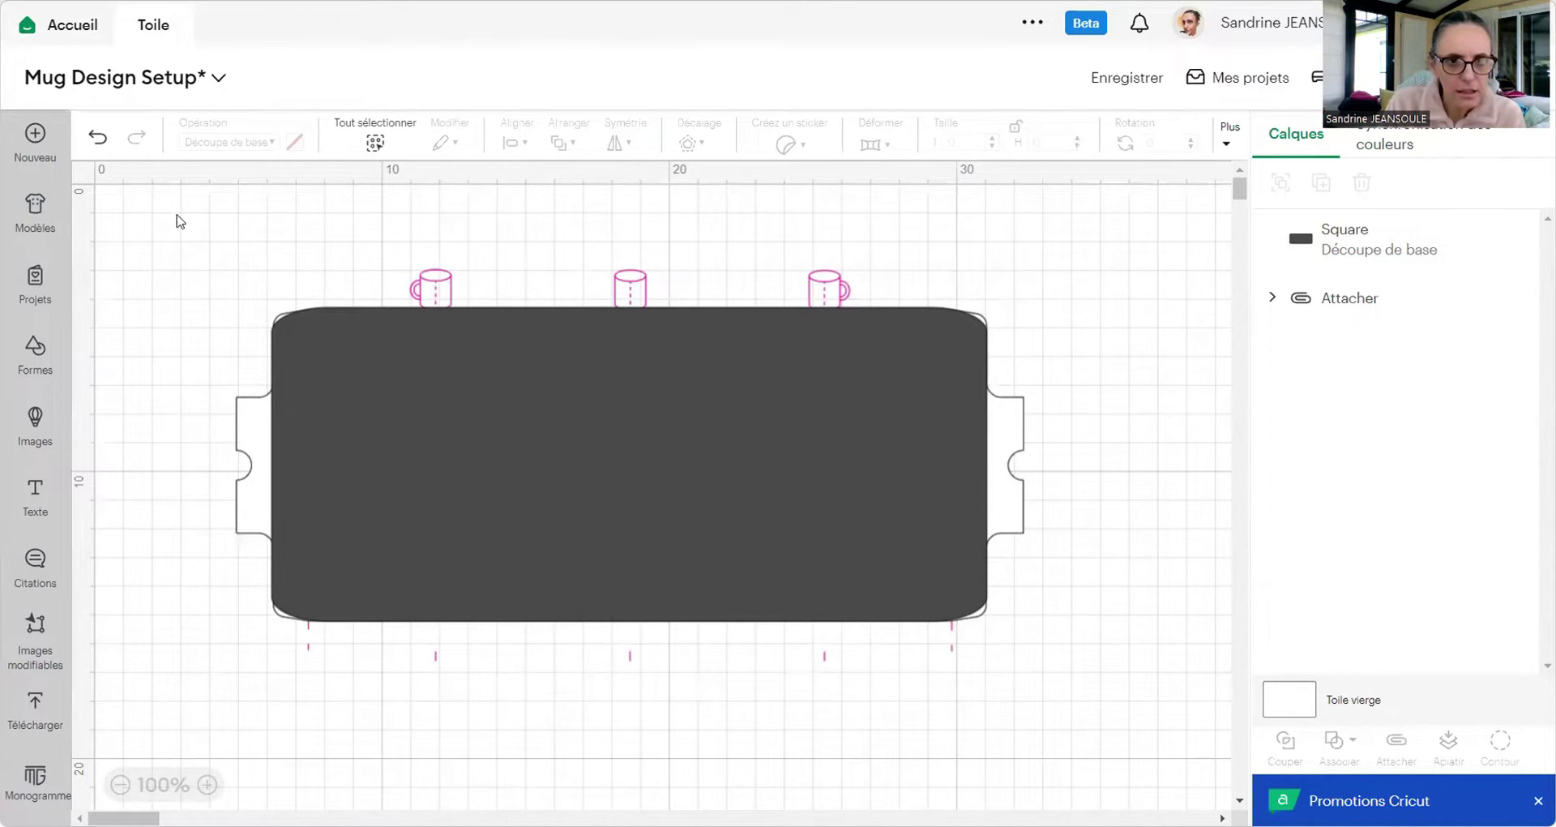
{"action": "left_click_drag", "start_coordinate": [180, 221], "coordinate": [1089, 692]}
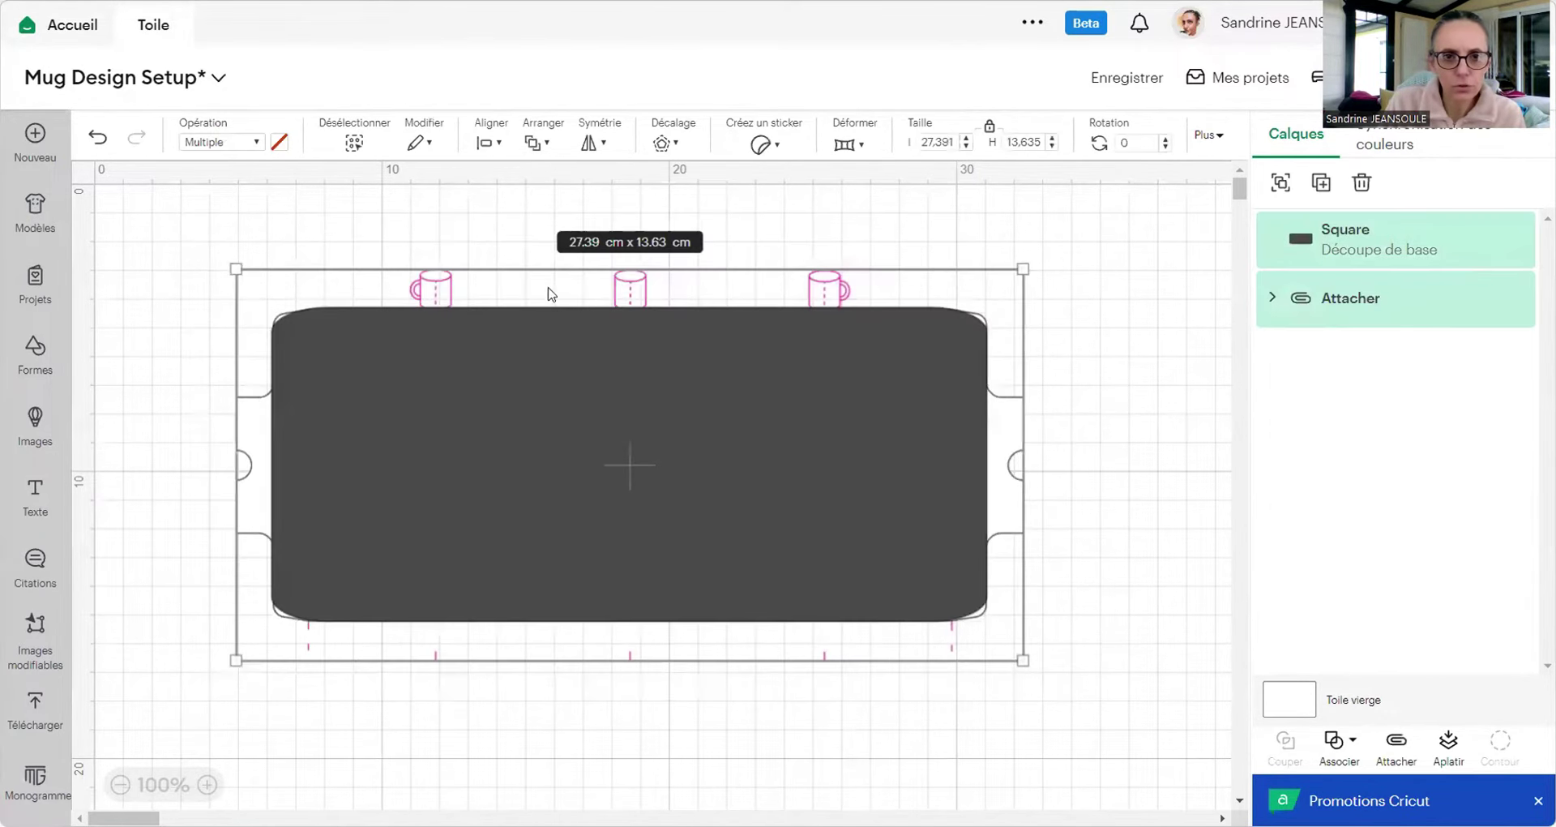
{"action": "left_click", "coordinate": [489, 144]}
{"action": "left_click", "coordinate": [539, 423]}
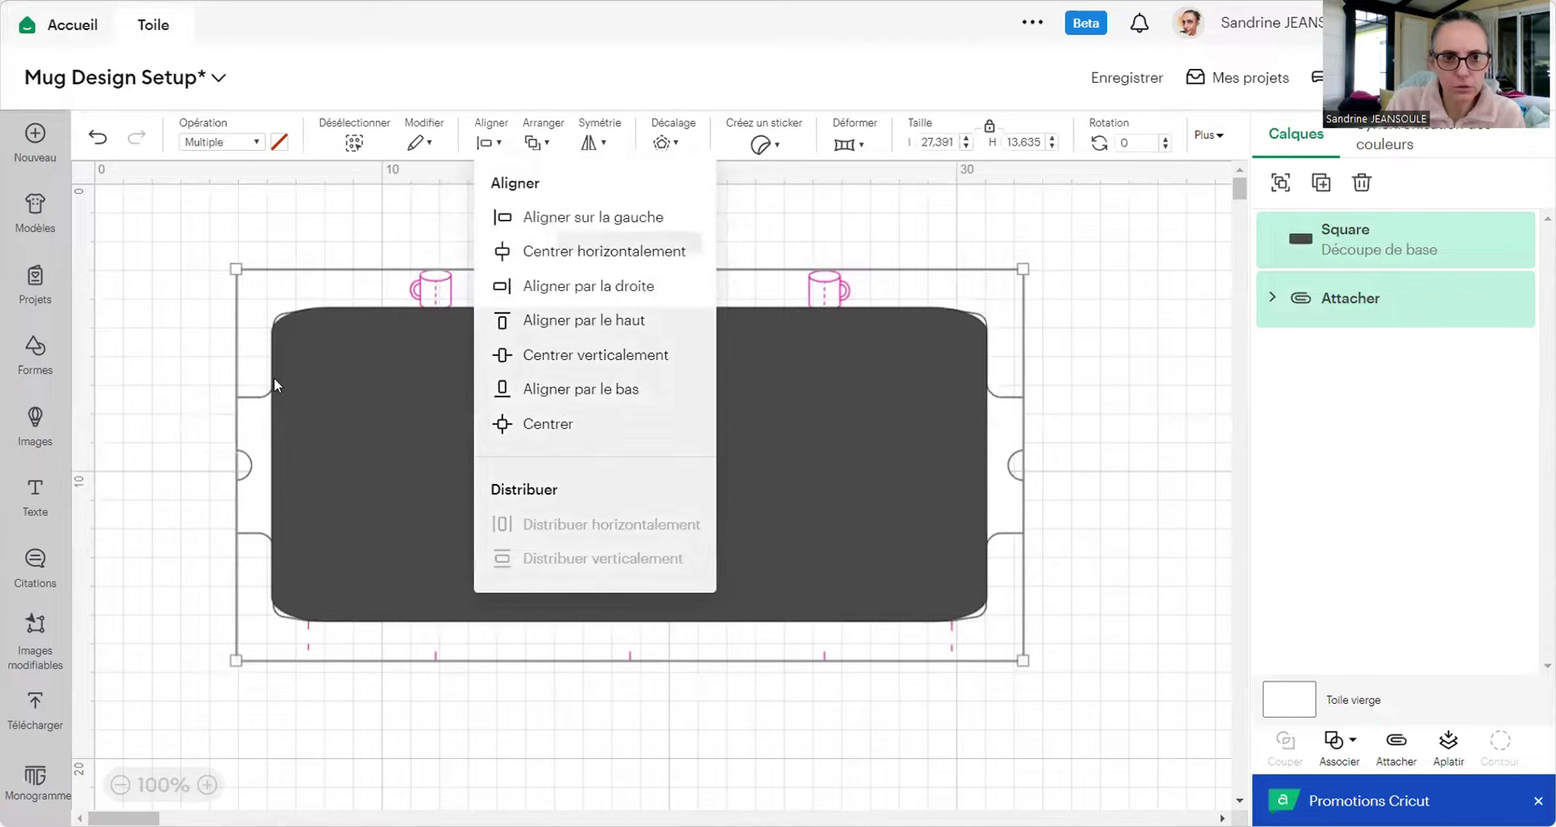
{"action": "left_click", "coordinate": [177, 277]}
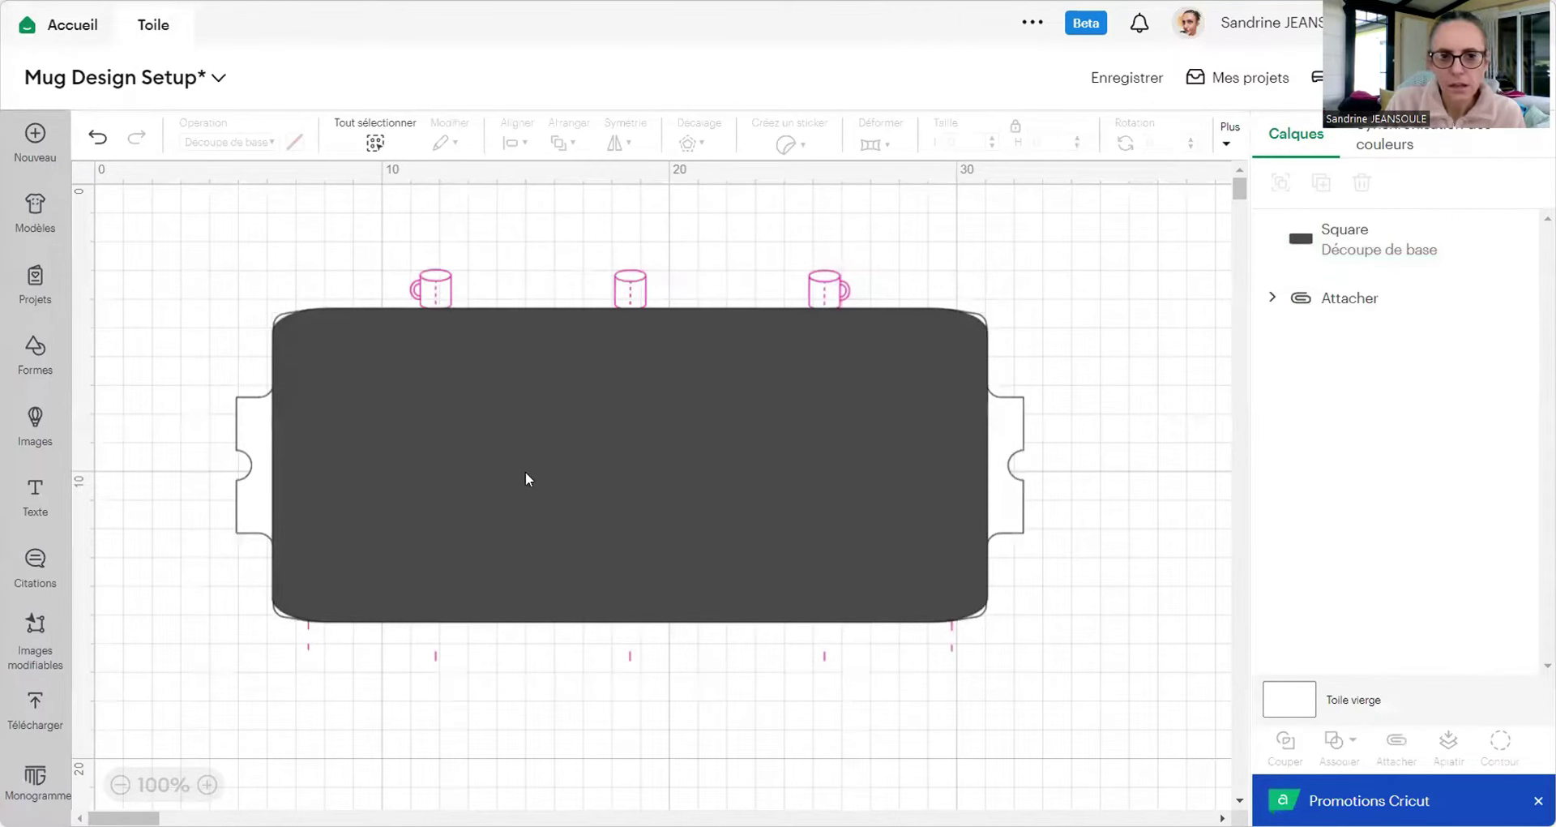
Step: Change the stretched square's material colour to light pink and deselect it
{"action": "left_click", "coordinate": [1269, 242]}
{"action": "left_click", "coordinate": [295, 145]}
{"action": "left_click", "coordinate": [311, 268]}
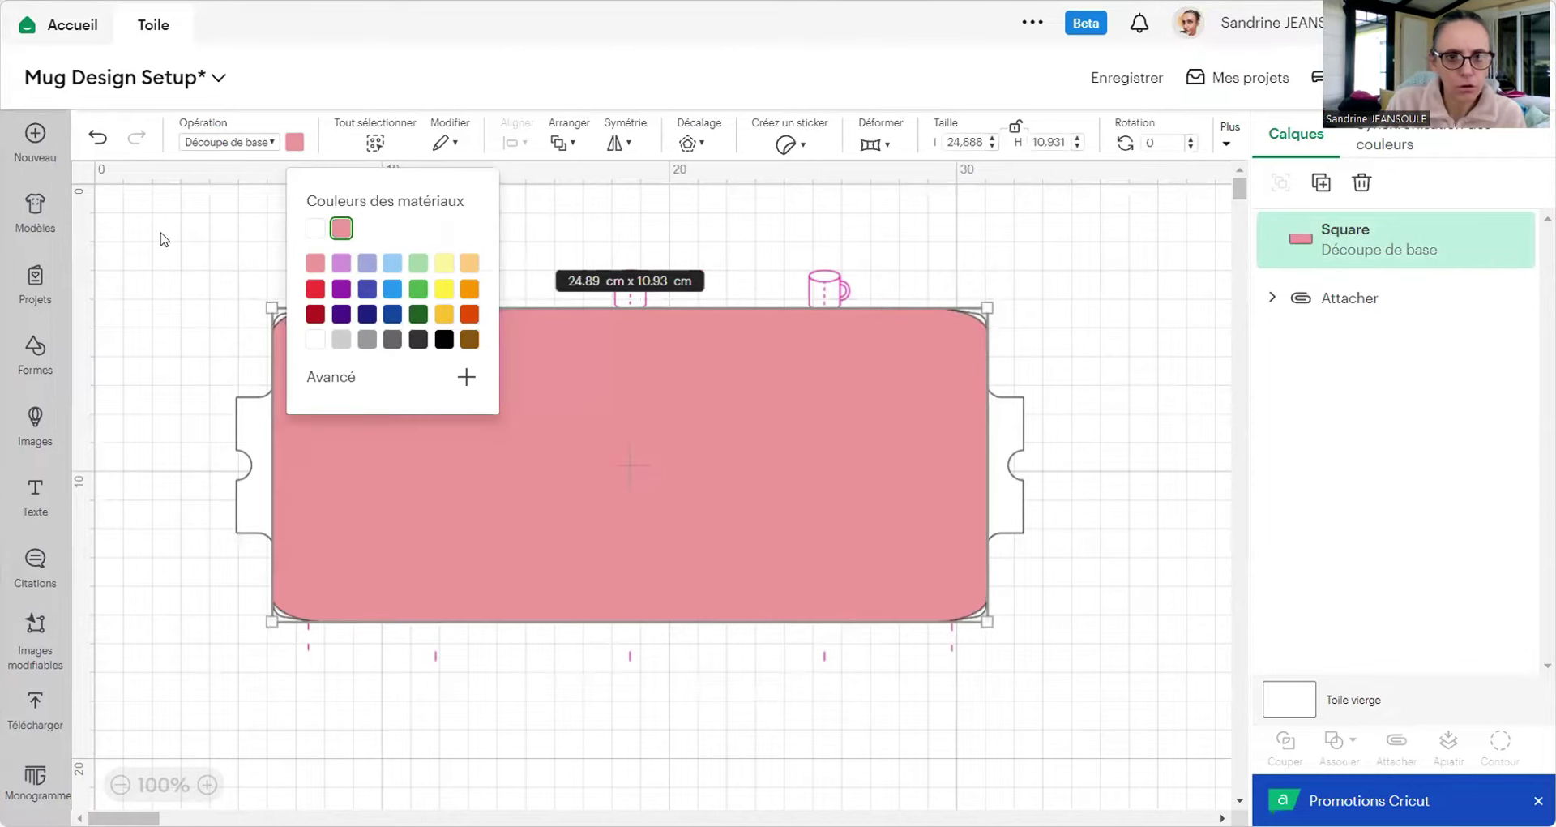
{"action": "left_click", "coordinate": [159, 243]}
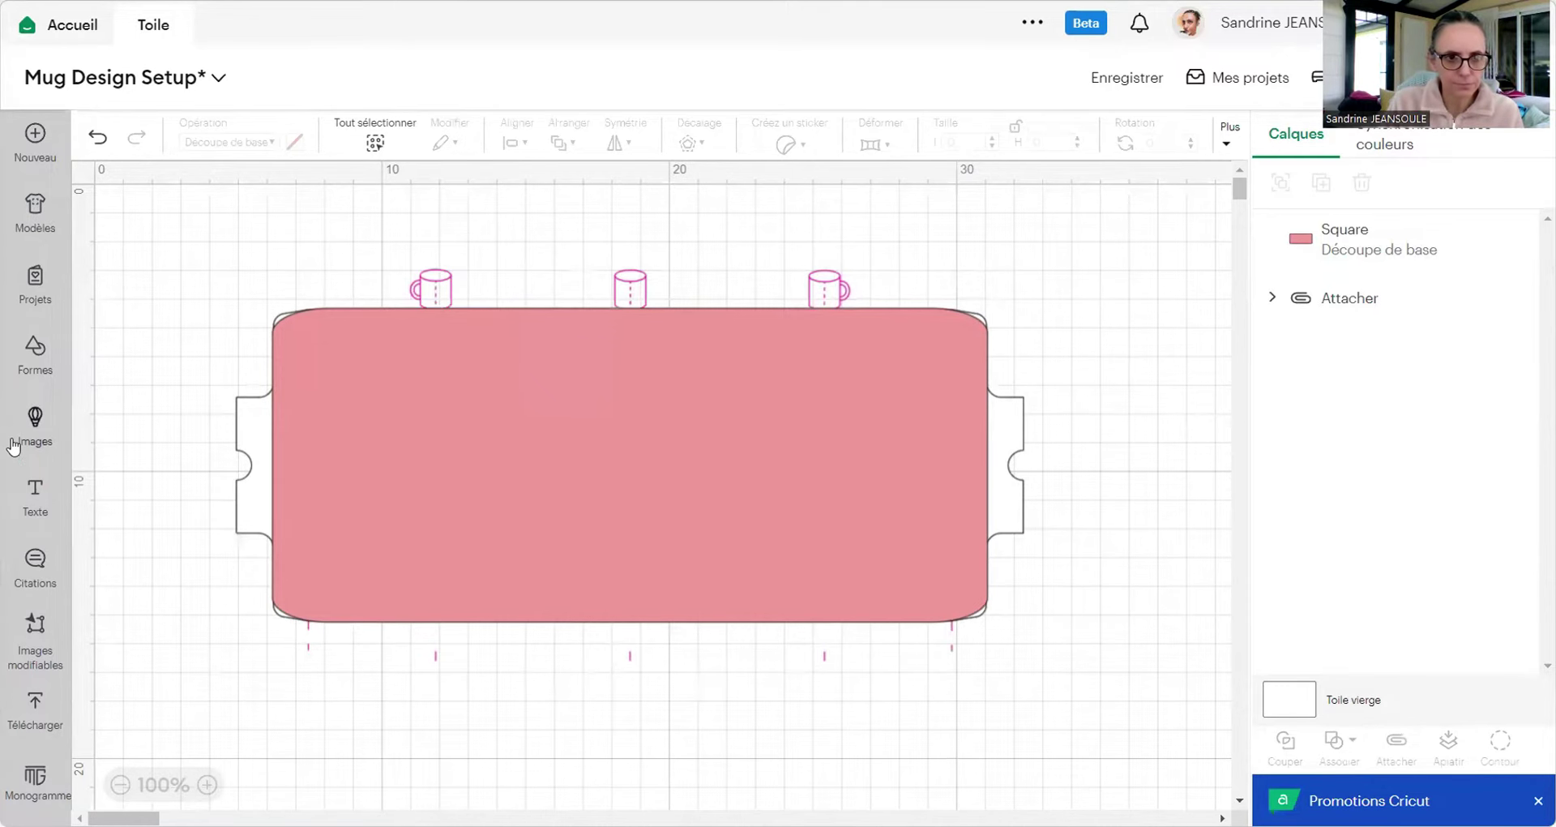
Step: Search the Cricut image library for "papillon"
{"action": "left_click", "coordinate": [35, 418]}
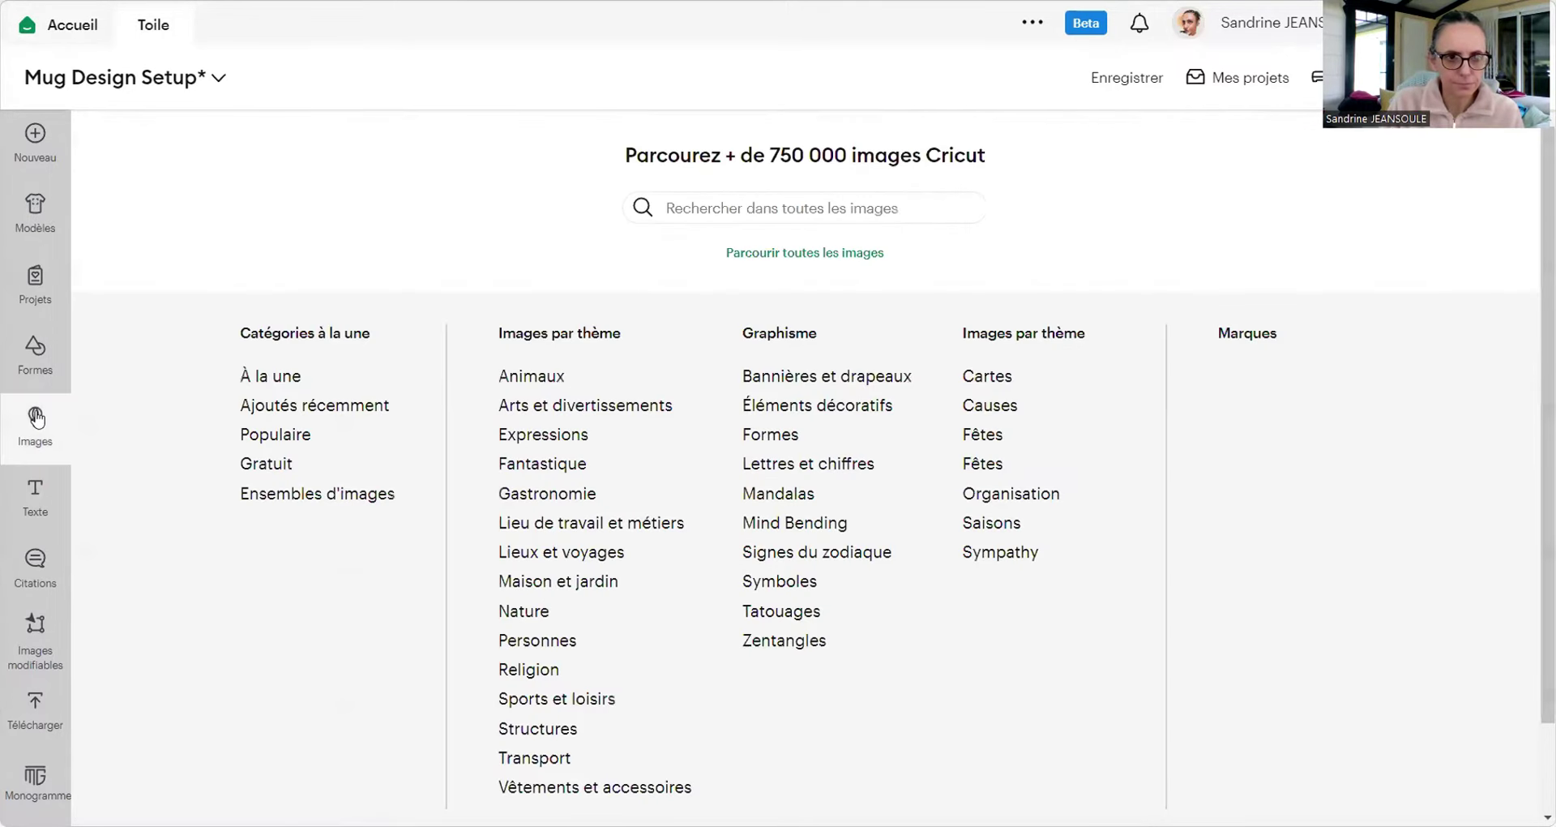
{"action": "left_click", "coordinate": [752, 208]}
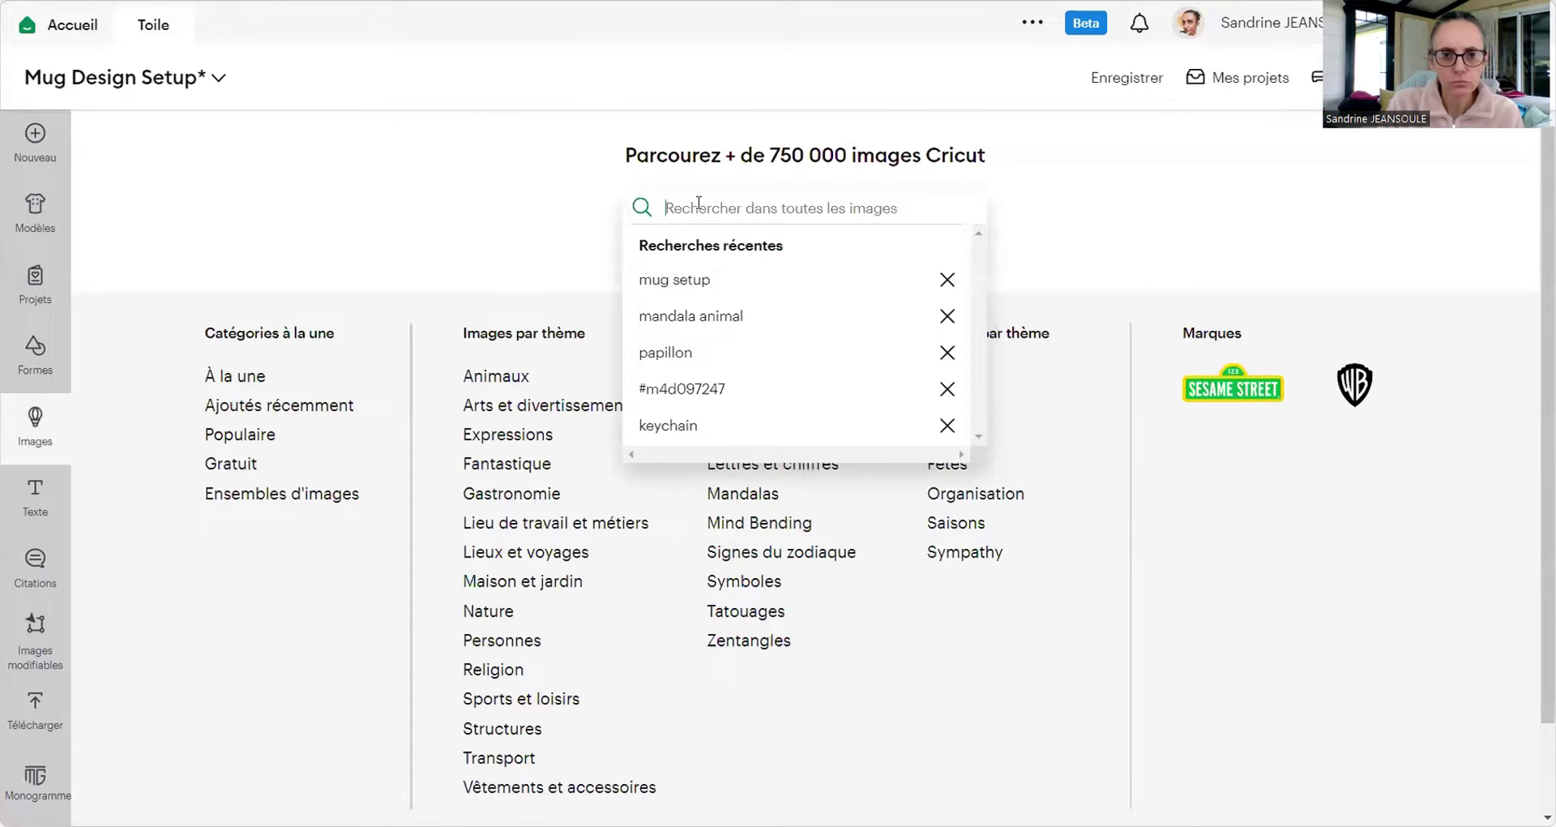
{"action": "type", "text": "pap"}
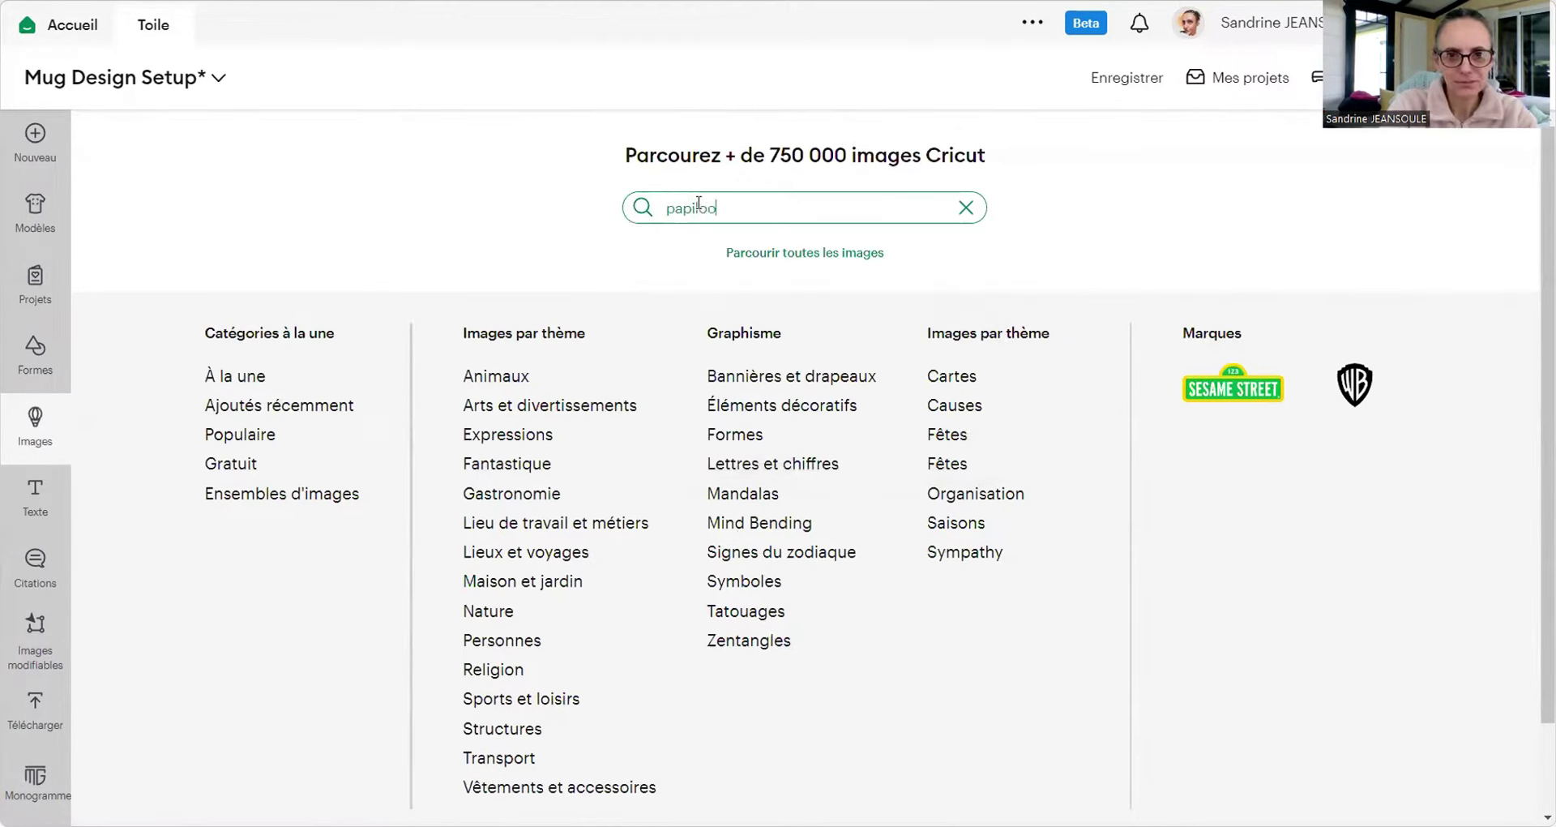
{"action": "type", "text": "illon"}
{"action": "key", "text": "Return"}
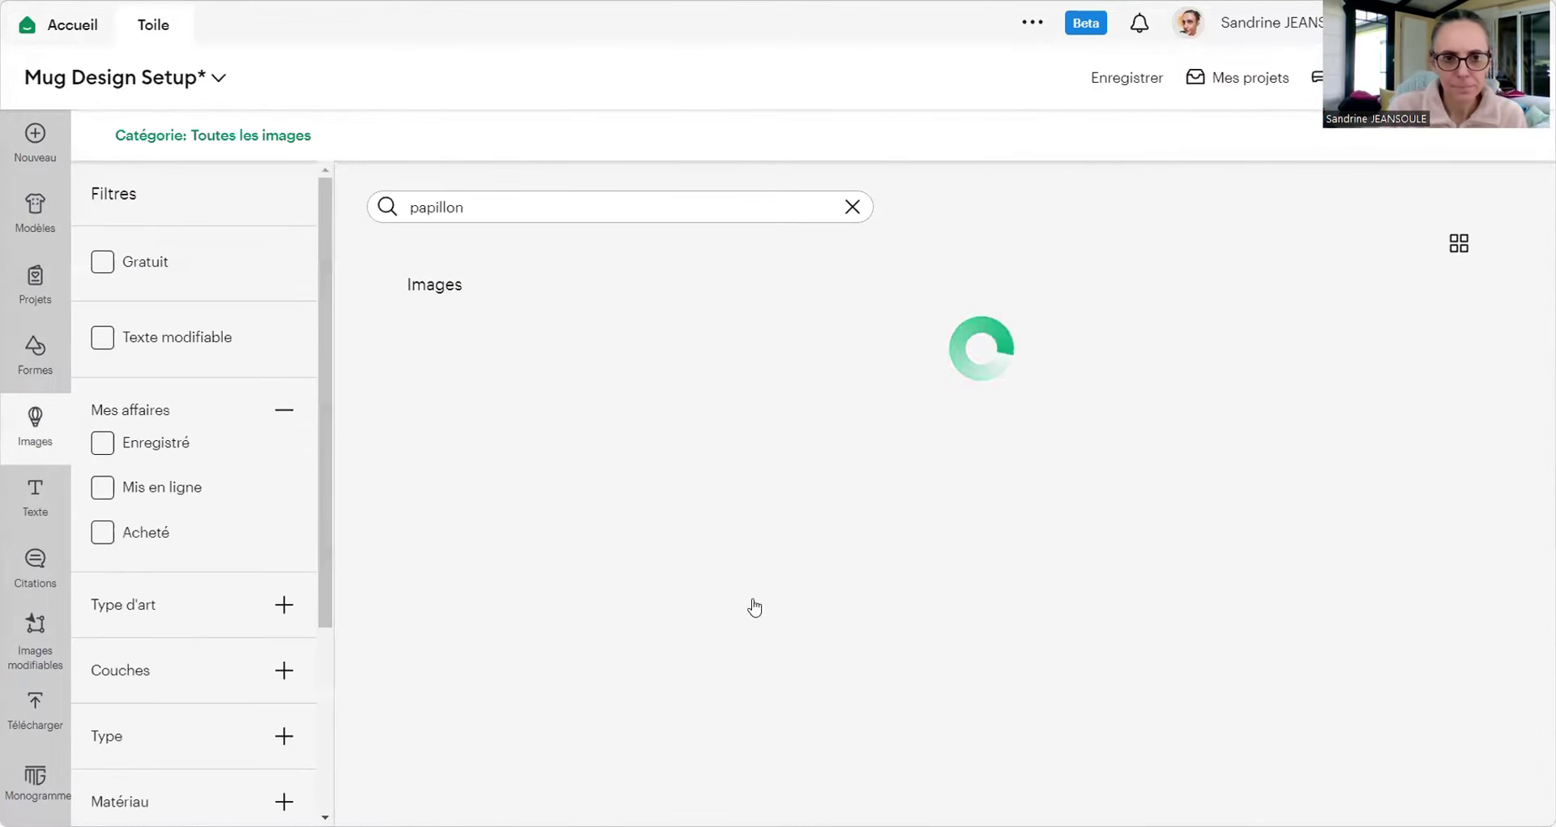
Step: Filter the butterfly images to the art type Découper uniquement and to Unique under Couches
{"action": "left_click", "coordinate": [282, 607]}
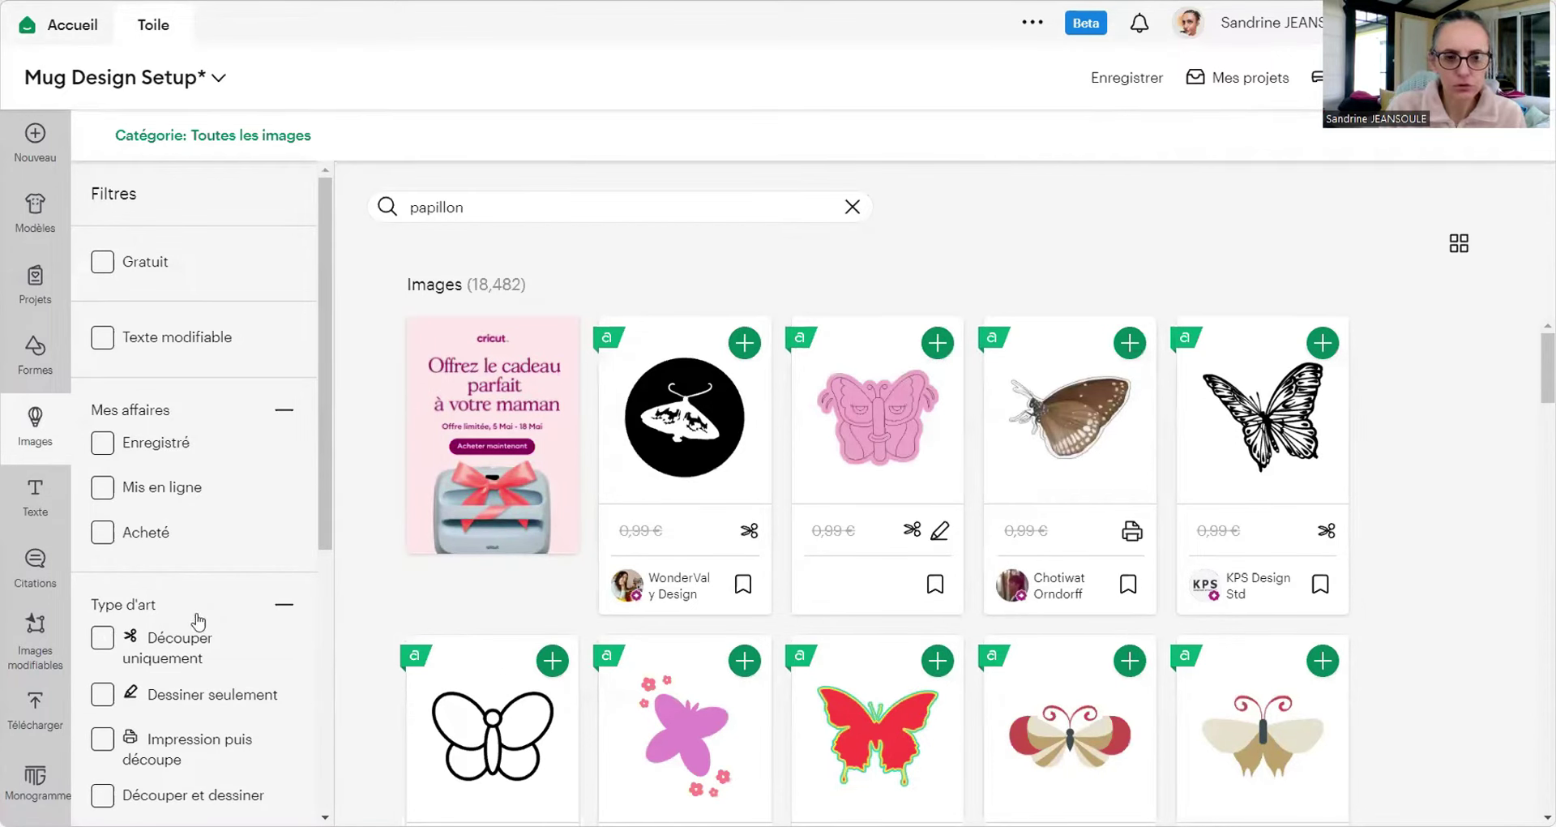
{"action": "left_click_drag", "start_coordinate": [328, 543], "coordinate": [327, 713]}
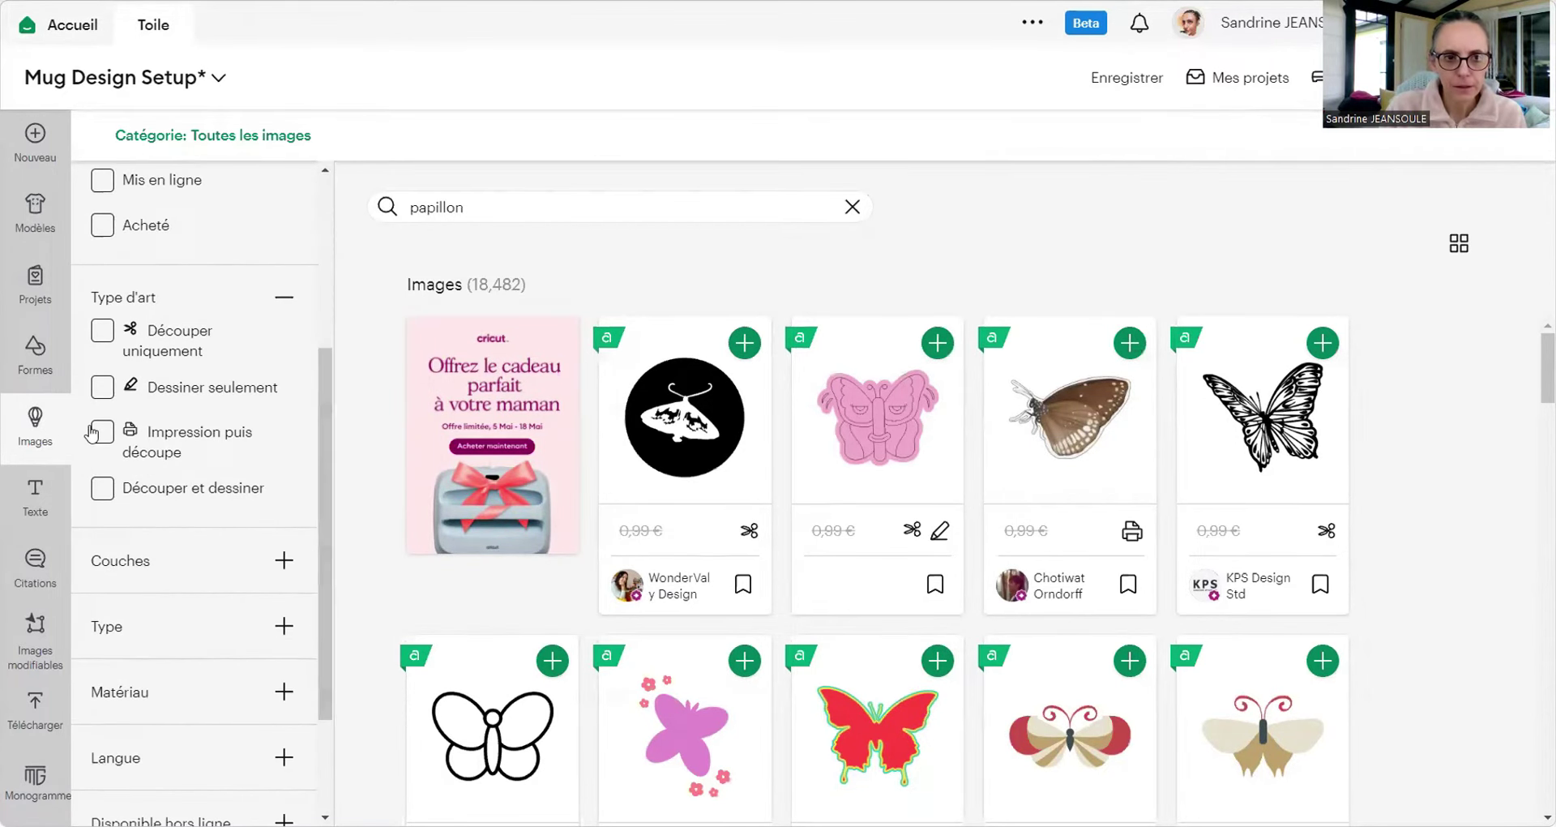
{"action": "left_click", "coordinate": [99, 335]}
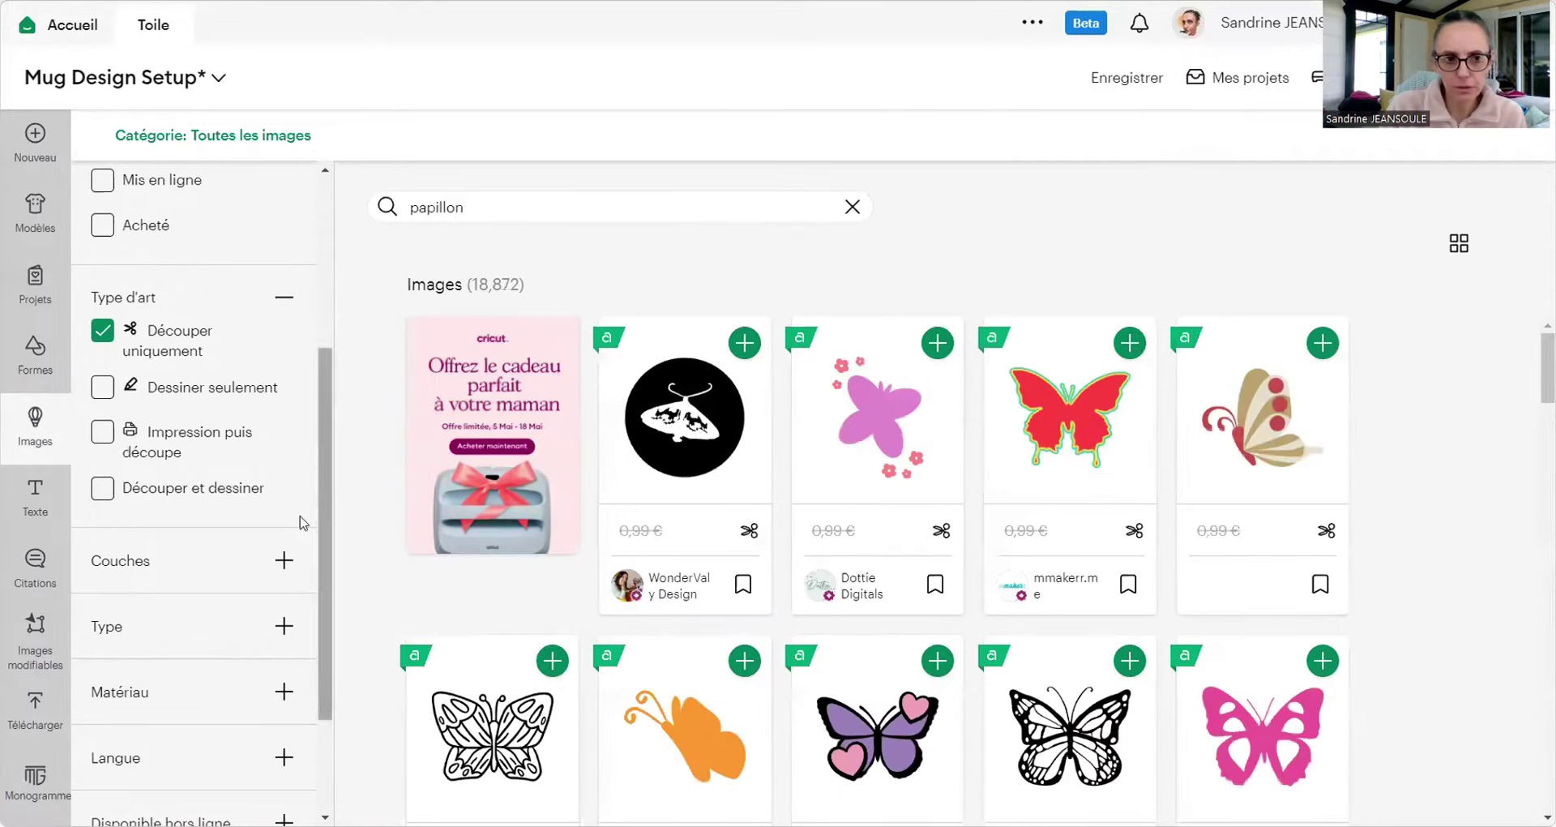
{"action": "left_click", "coordinate": [284, 561]}
{"action": "left_click", "coordinate": [103, 592]}
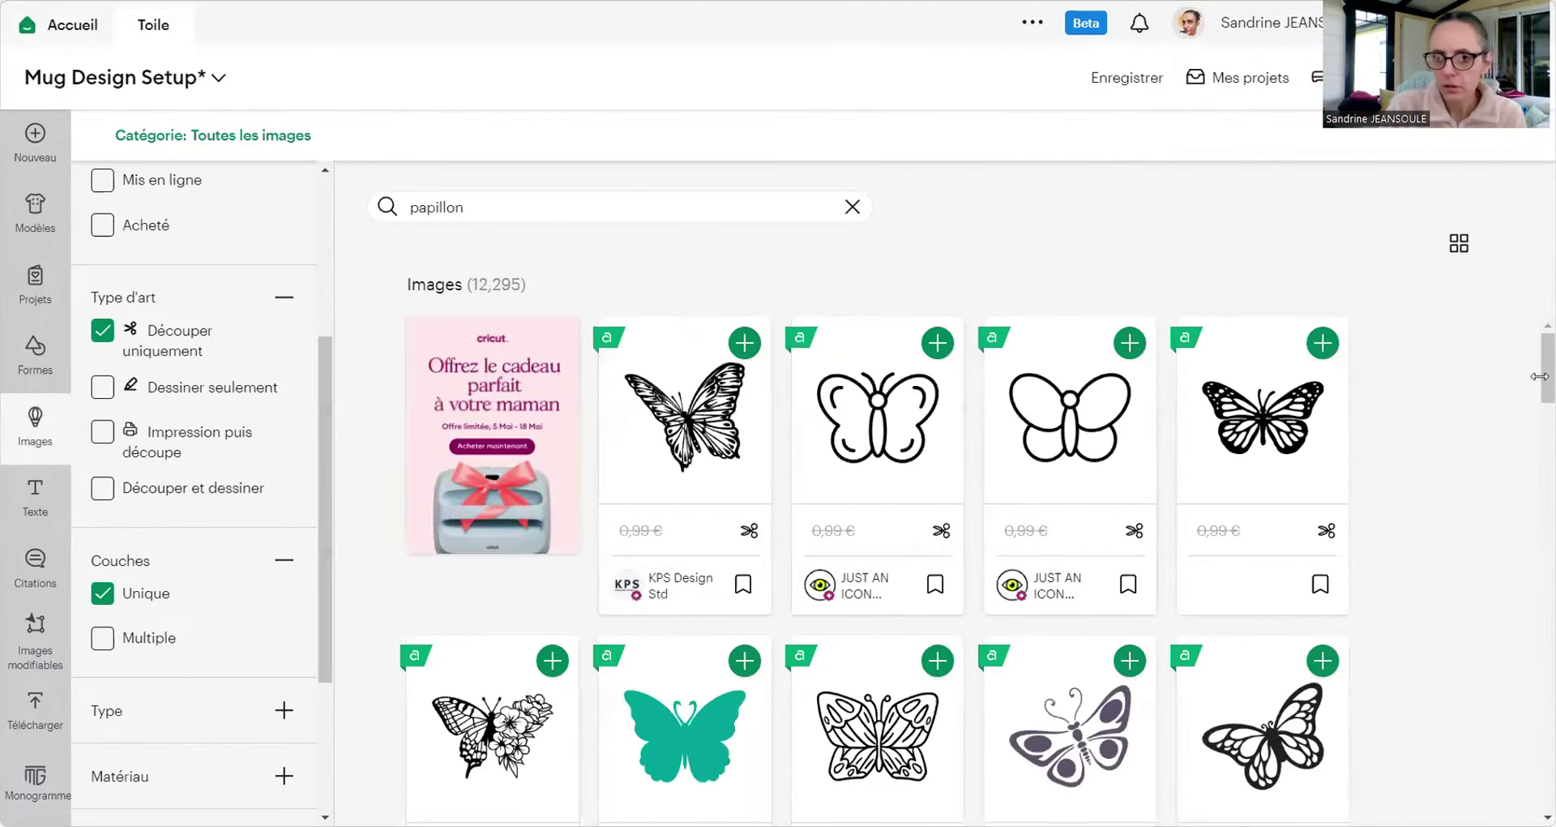
Step: Browse the filtered butterflies, add the black Butterfly image by Mimoshi Design to the canvas, and go to the canvas
{"action": "scroll", "coordinate": [1535, 362], "scroll_direction": "down", "scroll_amount": 1}
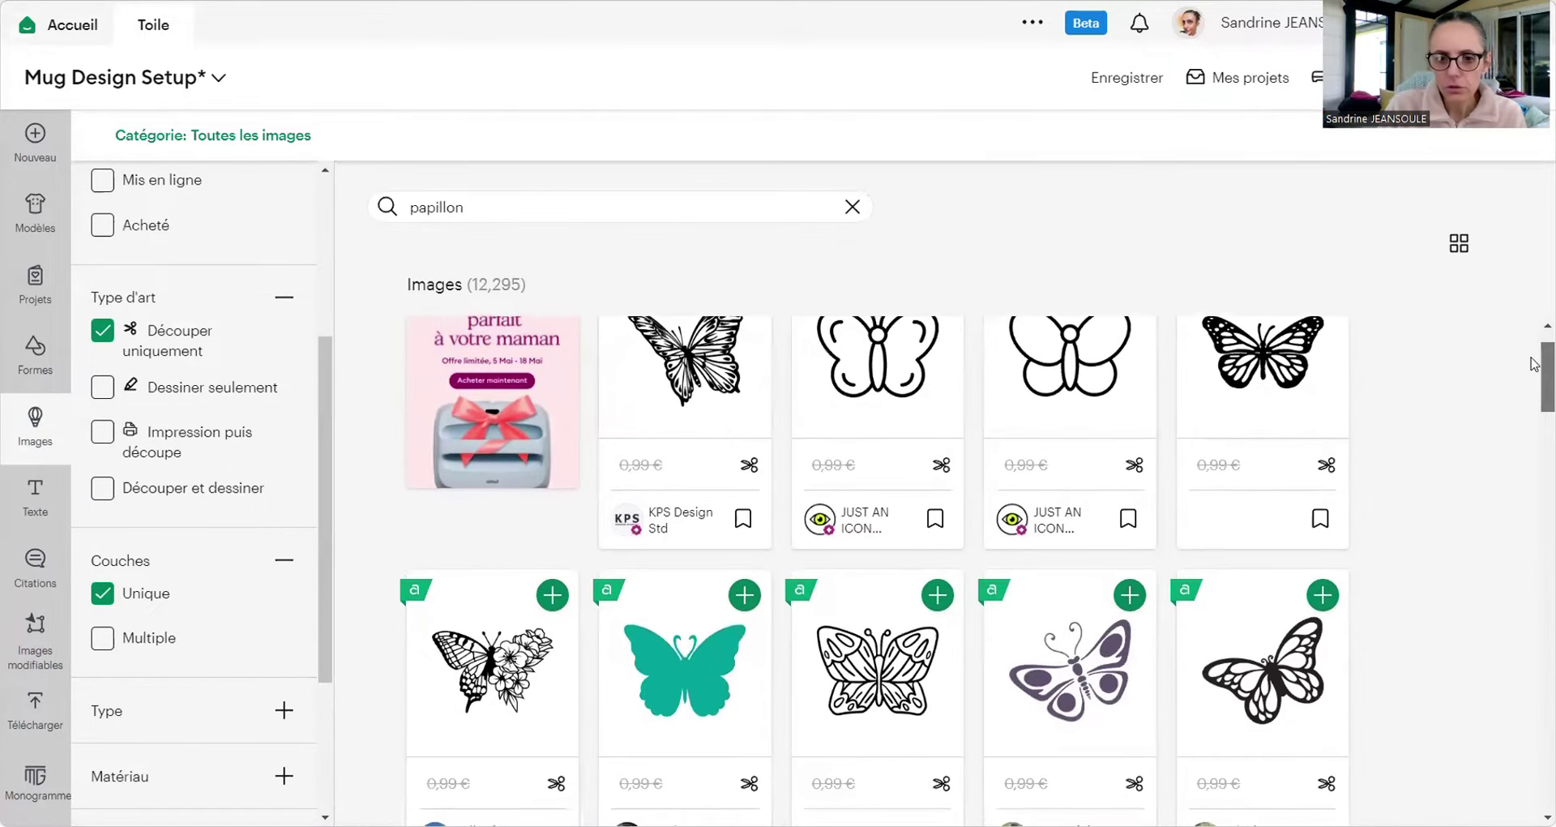
{"action": "scroll", "coordinate": [1535, 361], "scroll_direction": "up", "scroll_amount": 1}
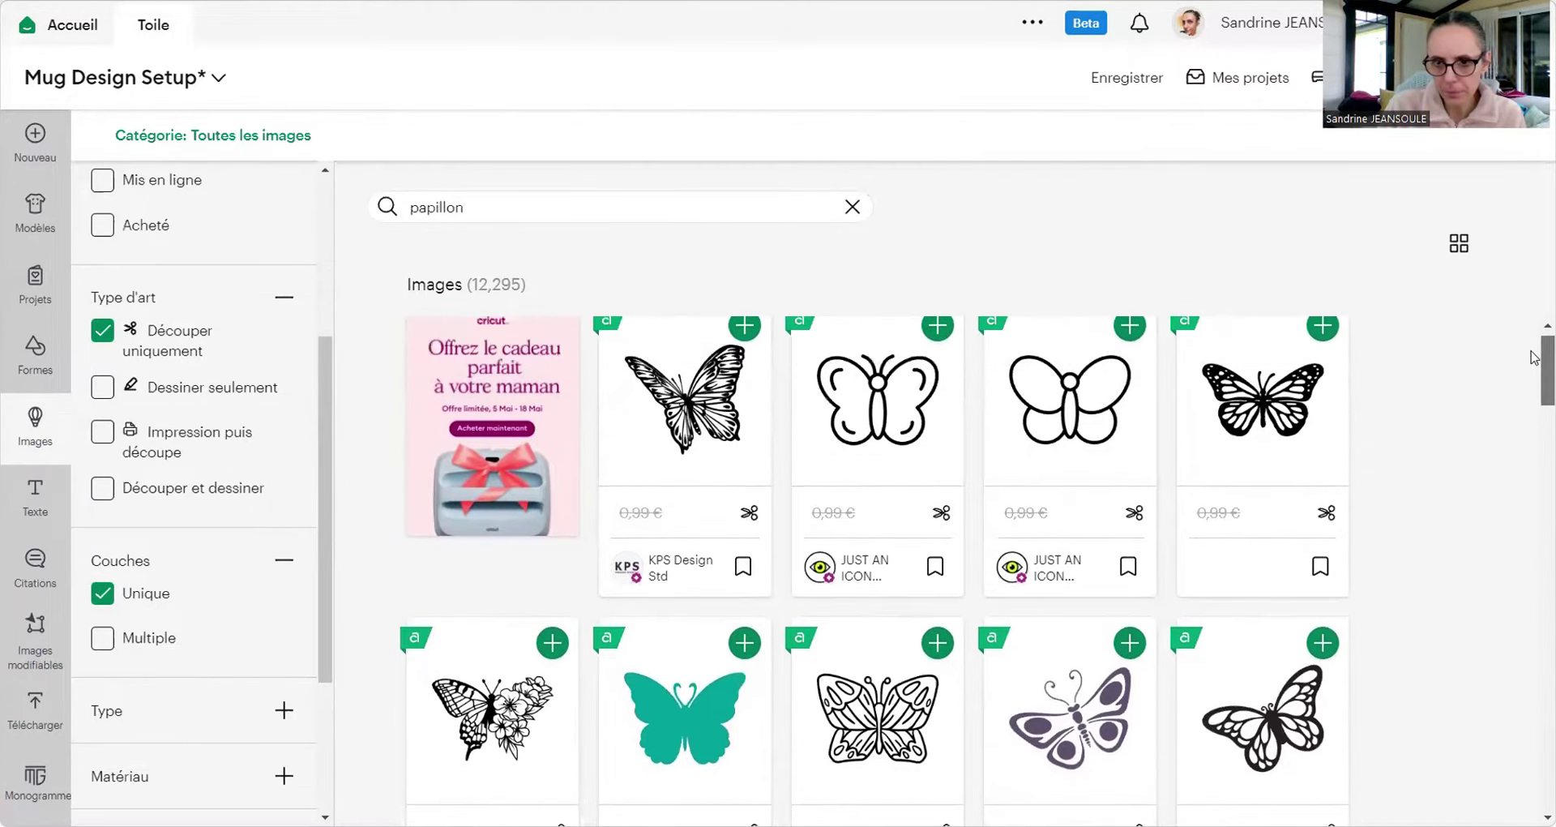
{"action": "scroll", "coordinate": [1532, 356], "scroll_direction": "down", "scroll_amount": 8}
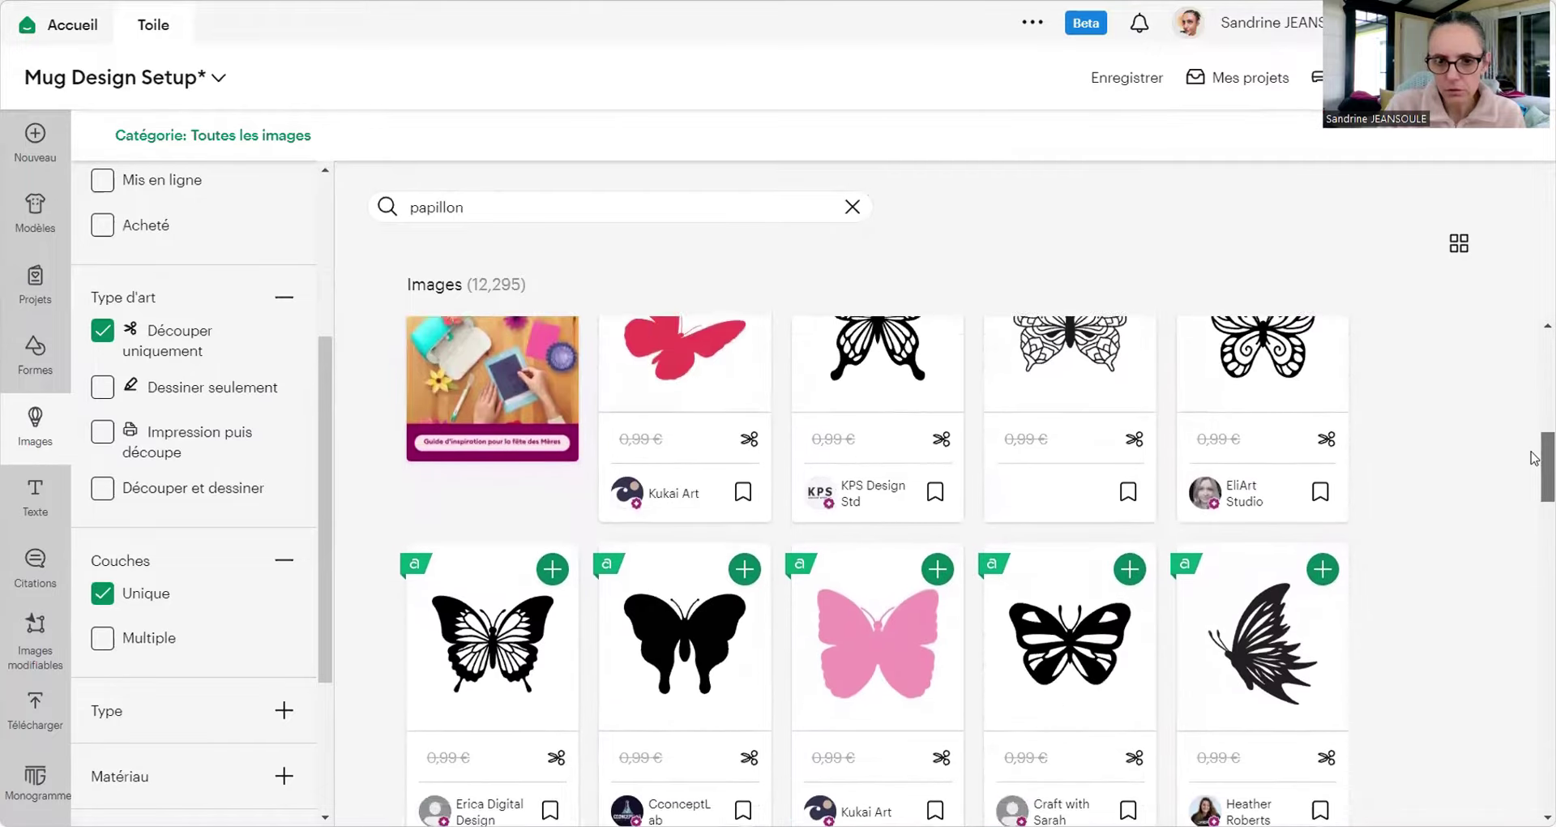
{"action": "scroll", "coordinate": [1534, 458], "scroll_direction": "down", "scroll_amount": 8}
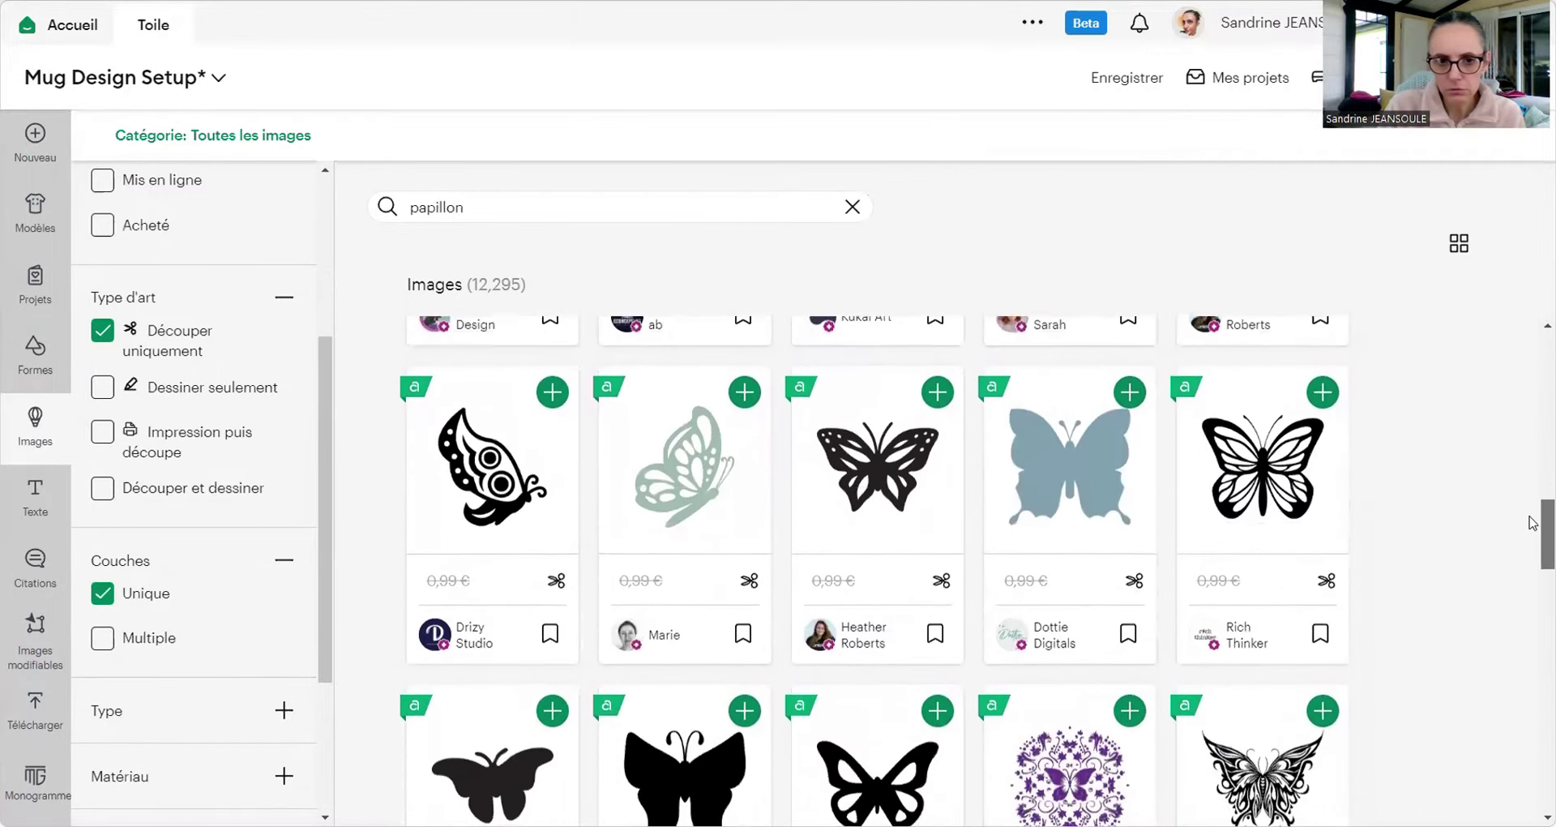
{"action": "scroll", "coordinate": [1532, 523], "scroll_direction": "down", "scroll_amount": 8}
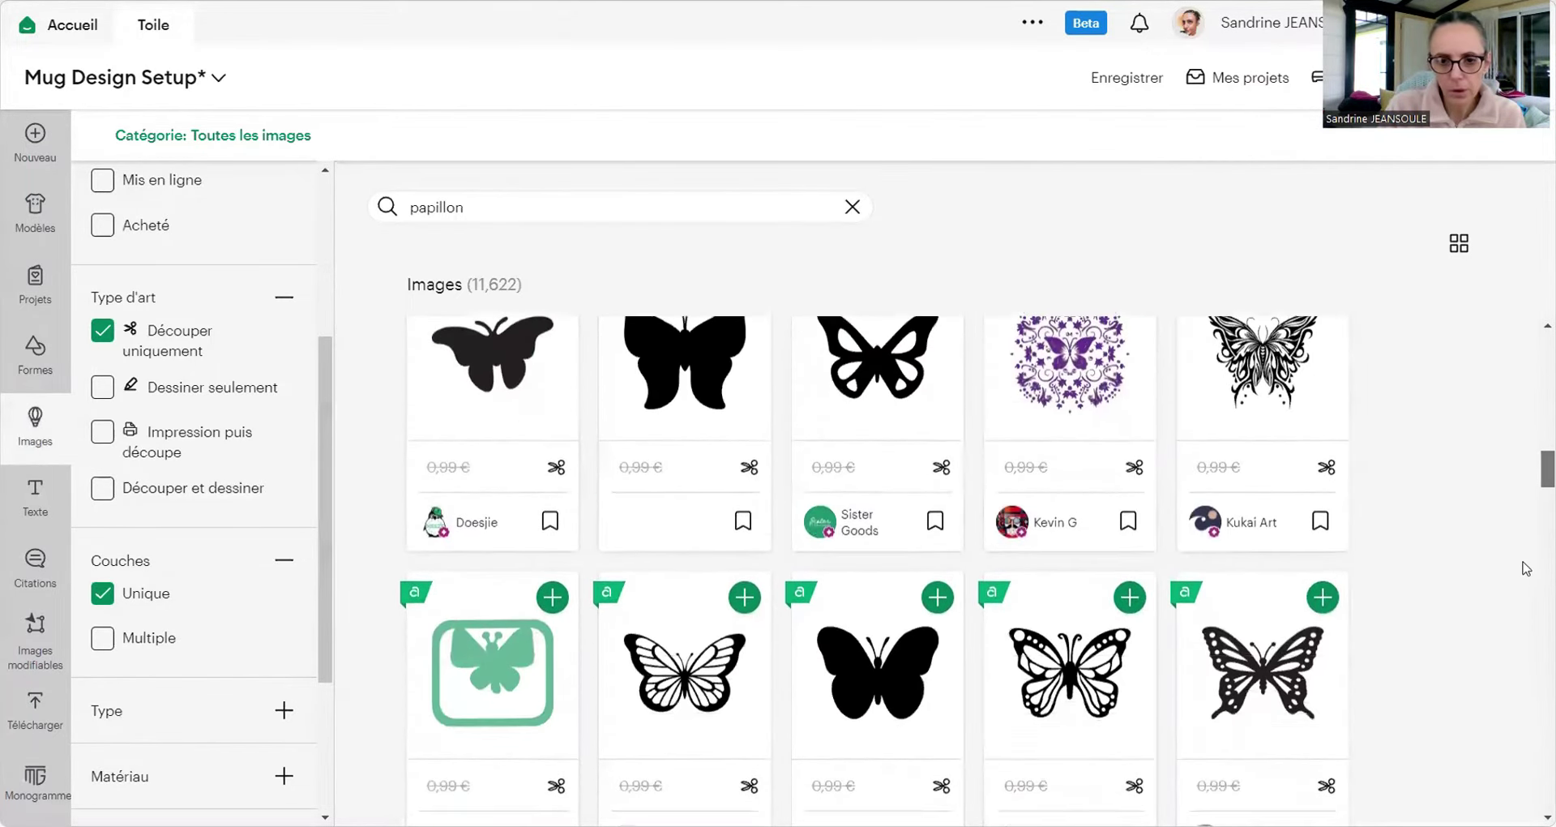
{"action": "scroll", "coordinate": [1527, 568], "scroll_direction": "down", "scroll_amount": 8}
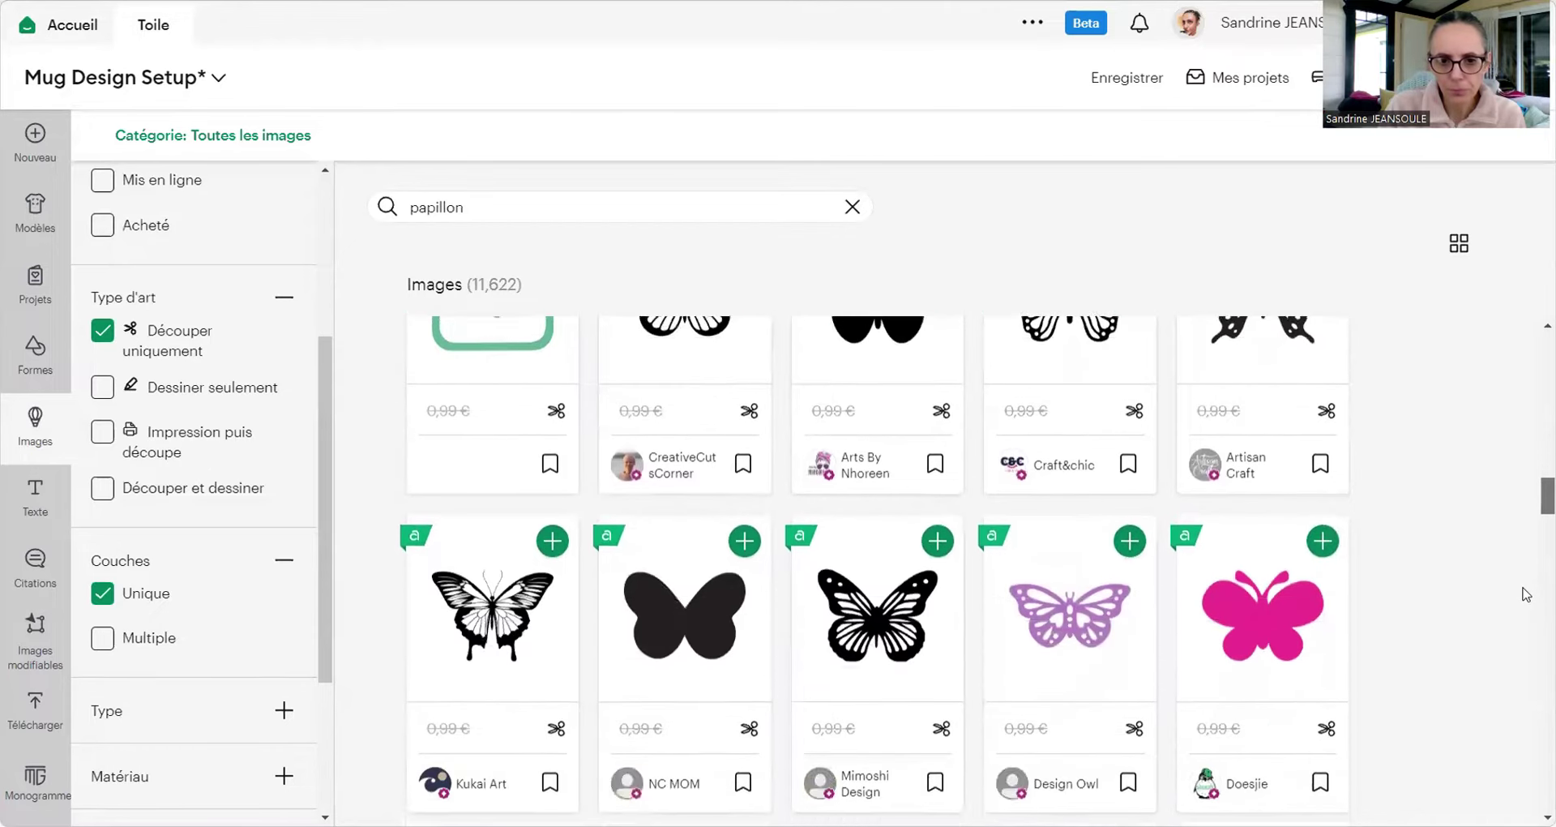
{"action": "left_click", "coordinate": [889, 623]}
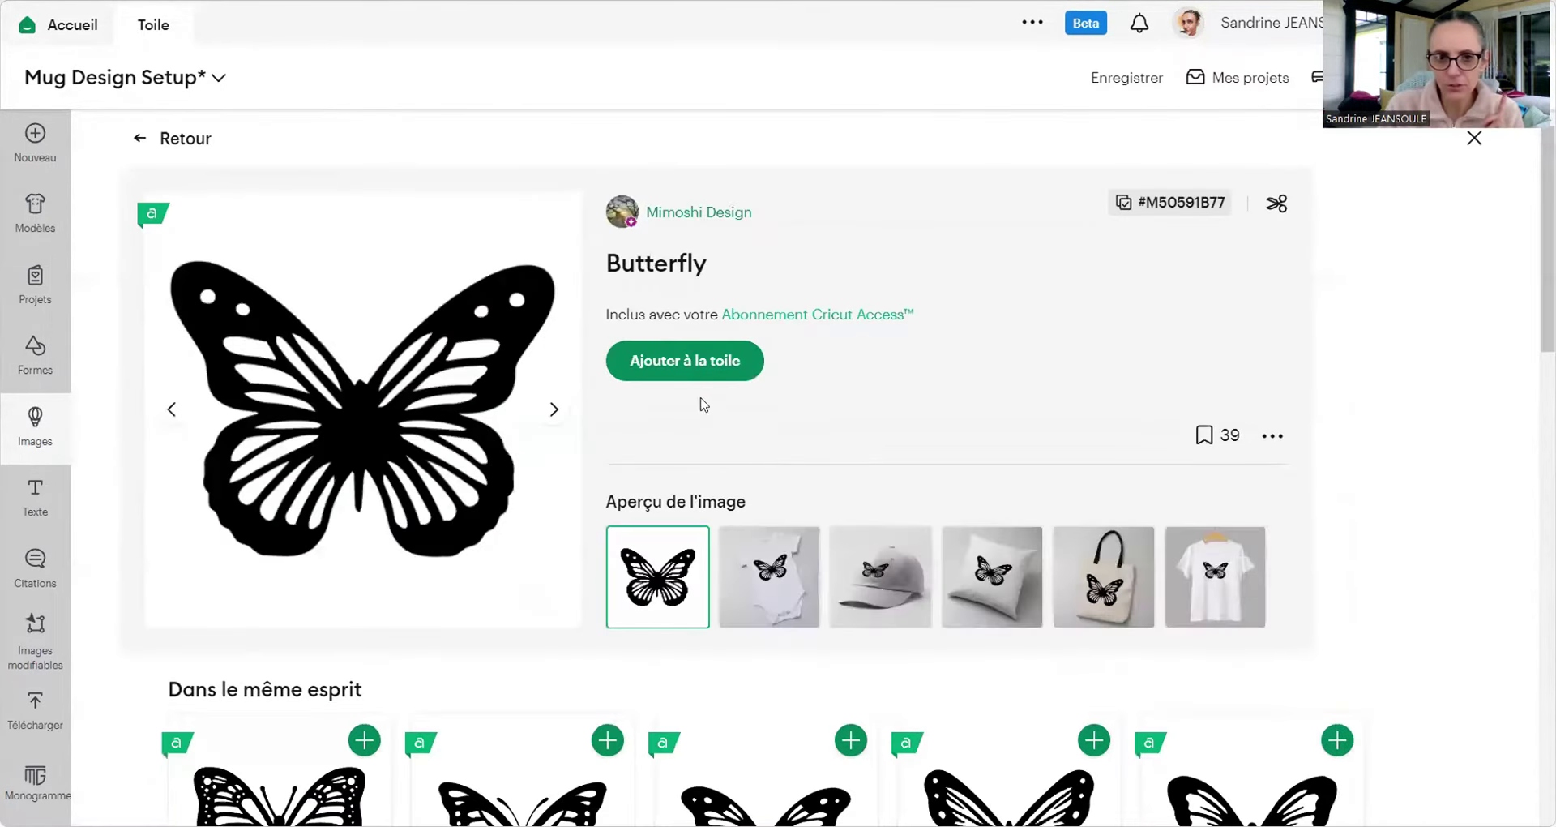
{"action": "left_click", "coordinate": [687, 376]}
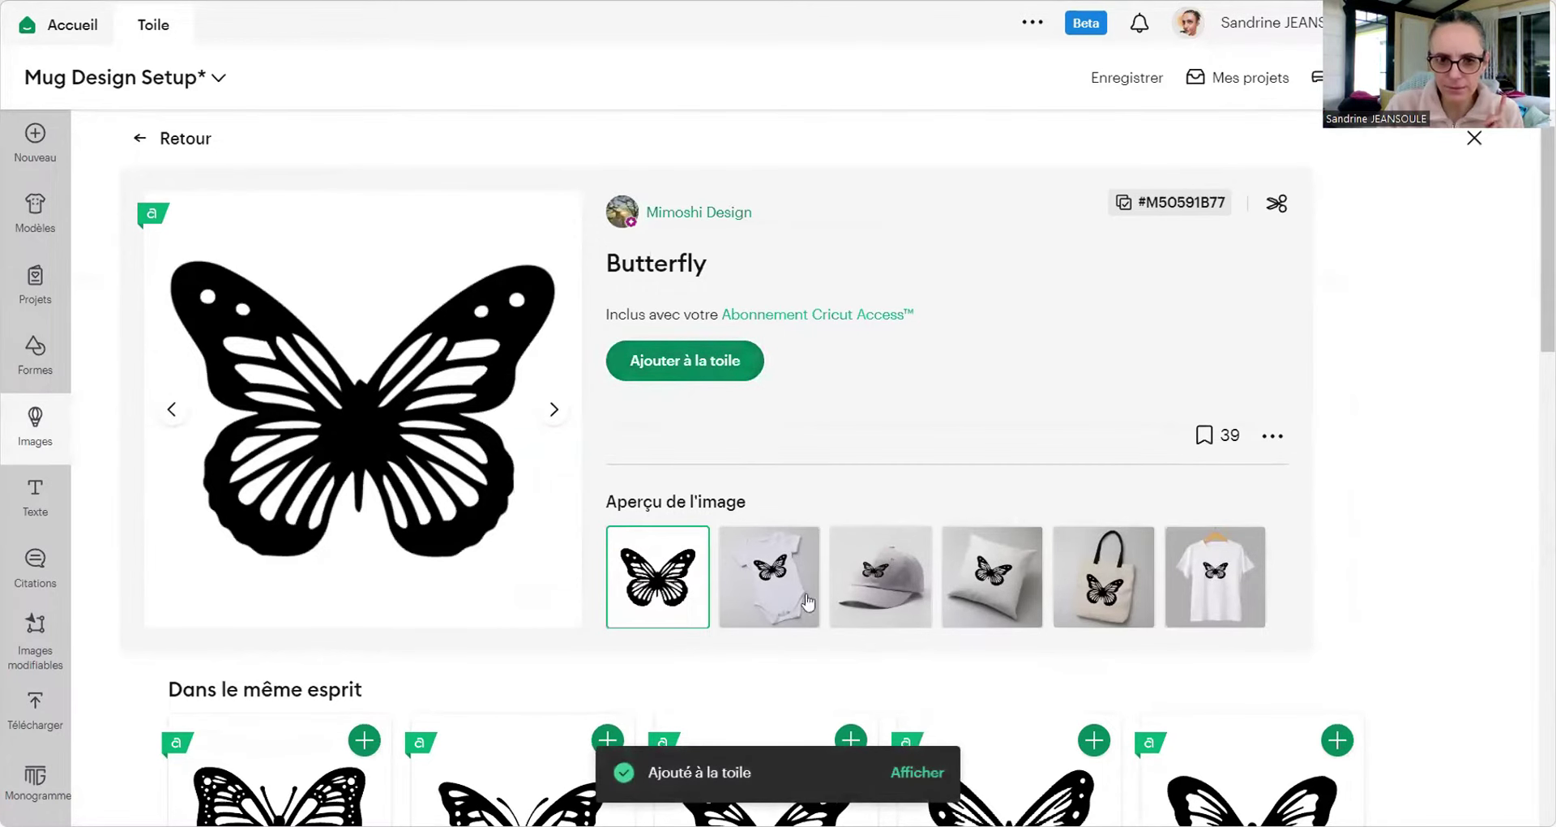
{"action": "left_click", "coordinate": [937, 789]}
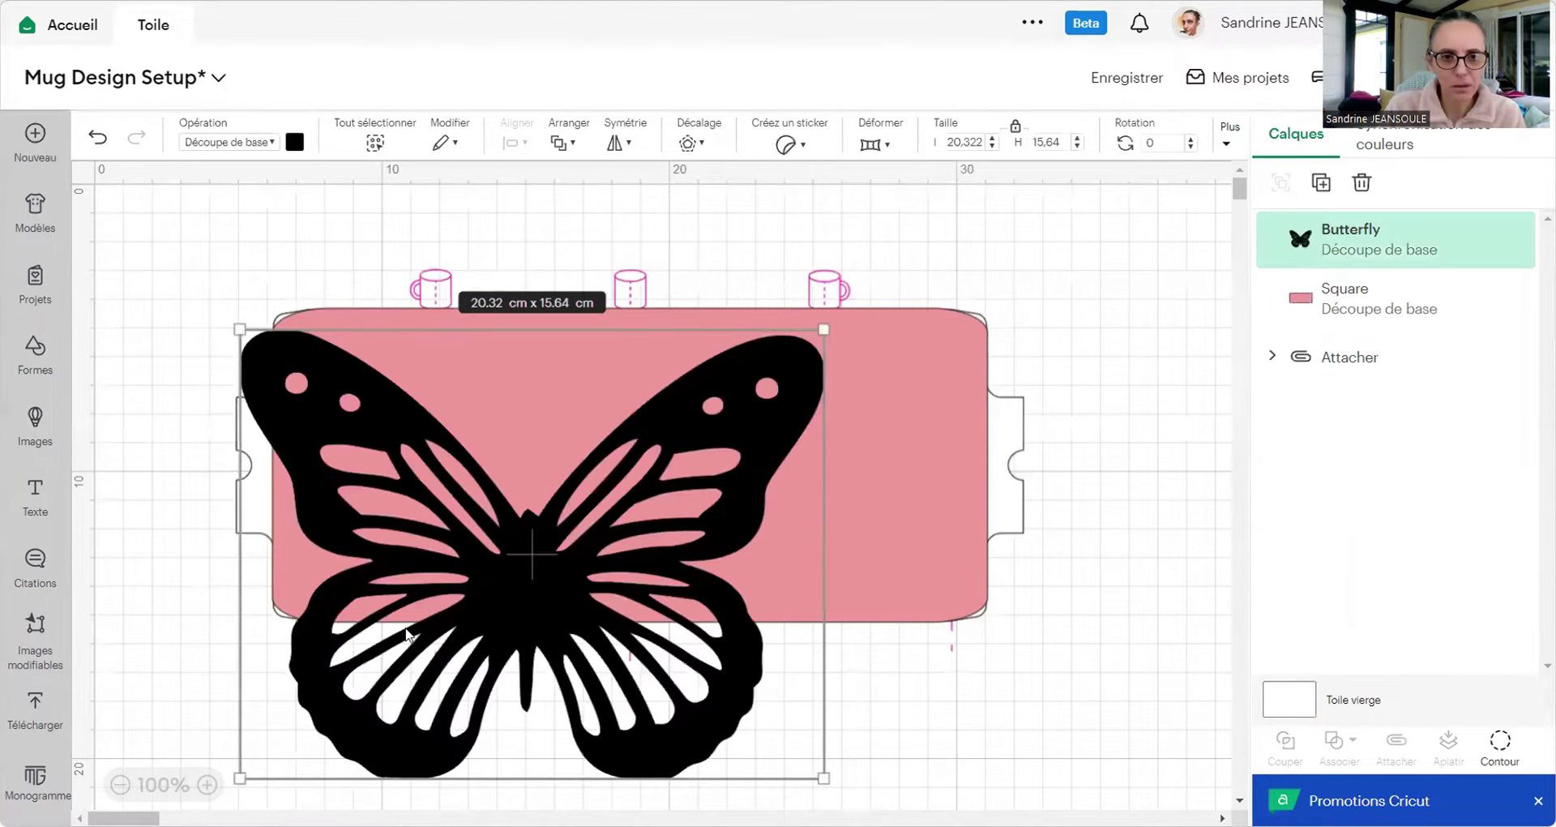
Step: Scale the butterfly down to about 8.28 × 6.37 cm and place it on the left half of the pink shape
{"action": "left_click_drag", "start_coordinate": [826, 326], "coordinate": [466, 596]}
{"action": "left_click_drag", "start_coordinate": [353, 708], "coordinate": [624, 456]}
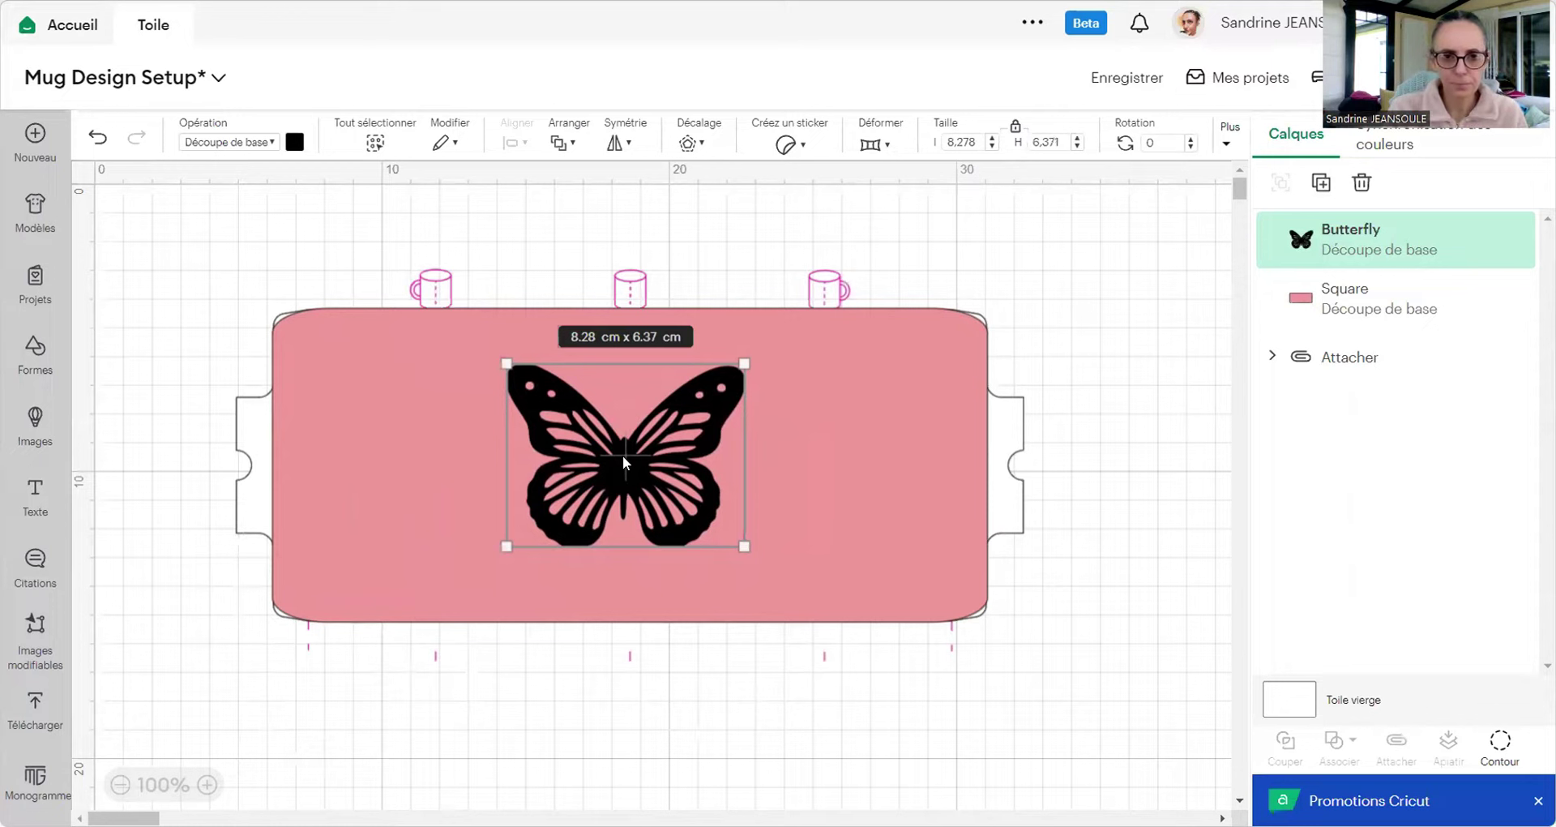
{"action": "left_click_drag", "start_coordinate": [630, 458], "coordinate": [487, 464]}
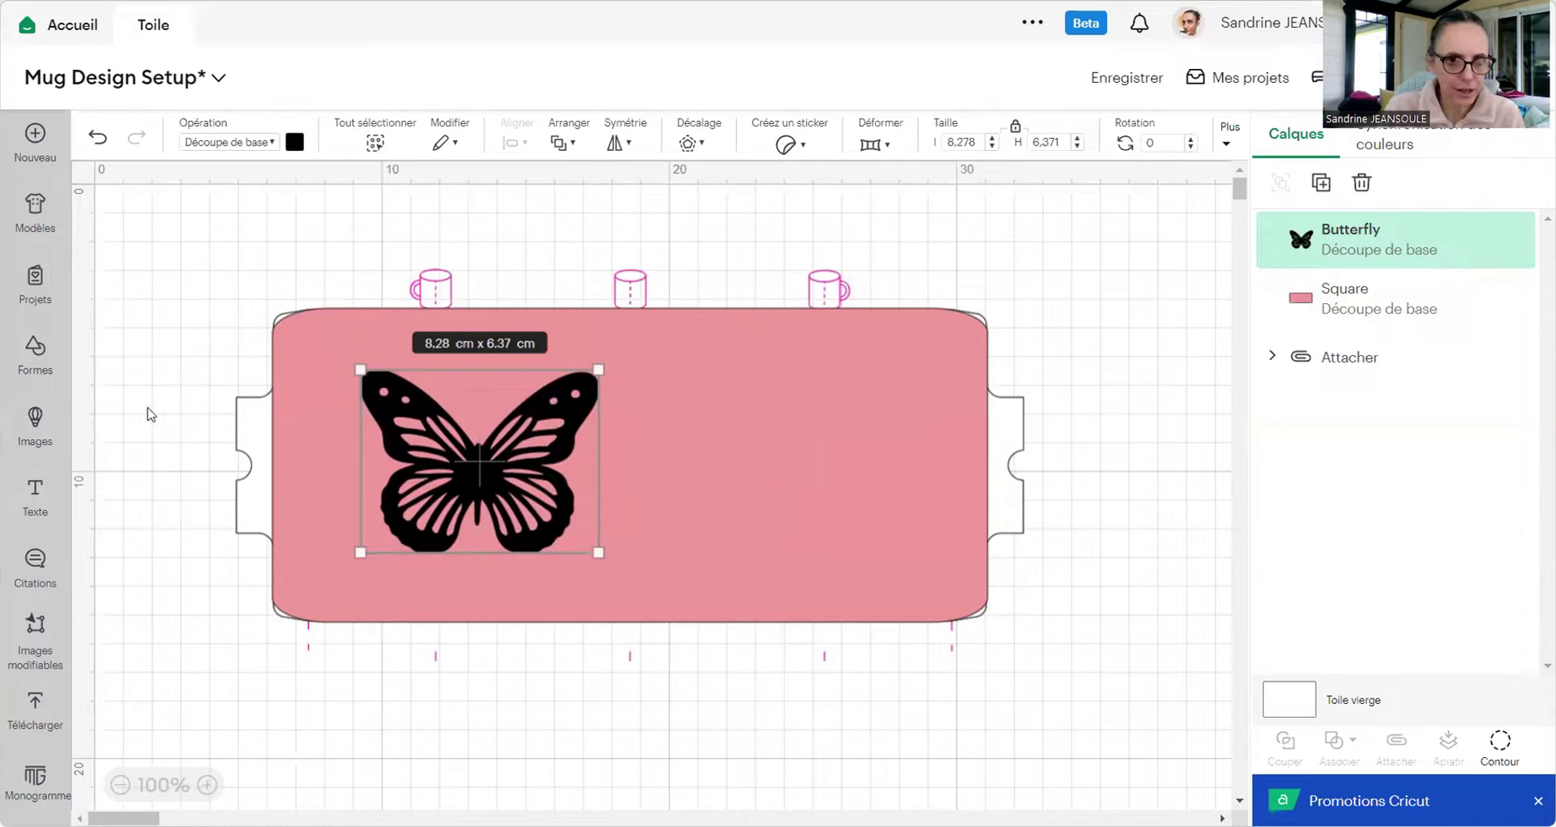
Step: Add a text object and replace its placeholder wording with "La vie est belle"
{"action": "left_click", "coordinate": [35, 494]}
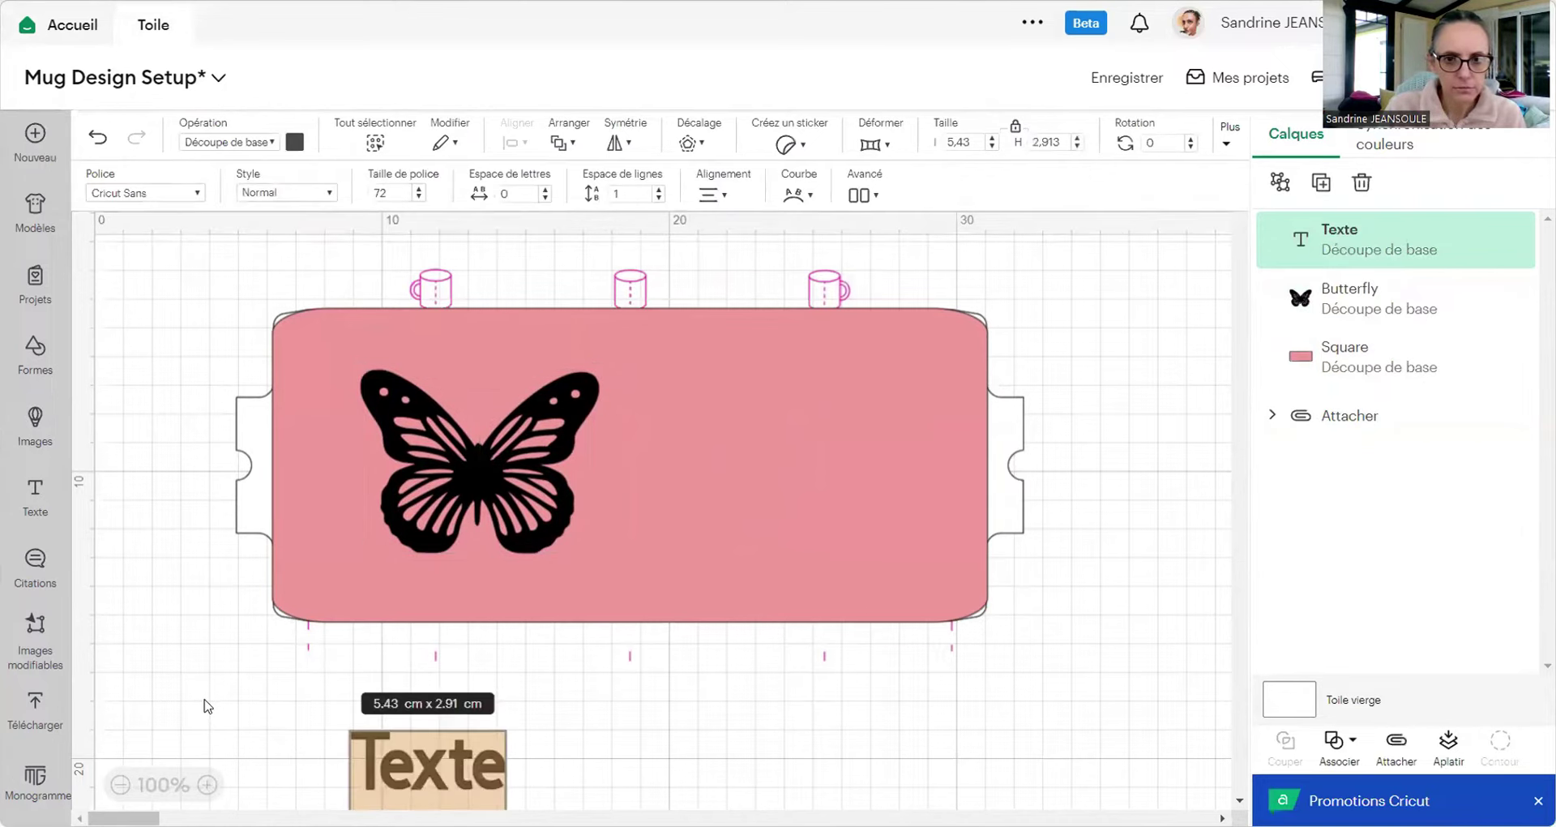
{"action": "left_click", "coordinate": [449, 768]}
{"action": "key", "text": "BackSpace"}
{"action": "key", "text": "BackSpace"}
{"action": "key", "text": "BackSpace"}
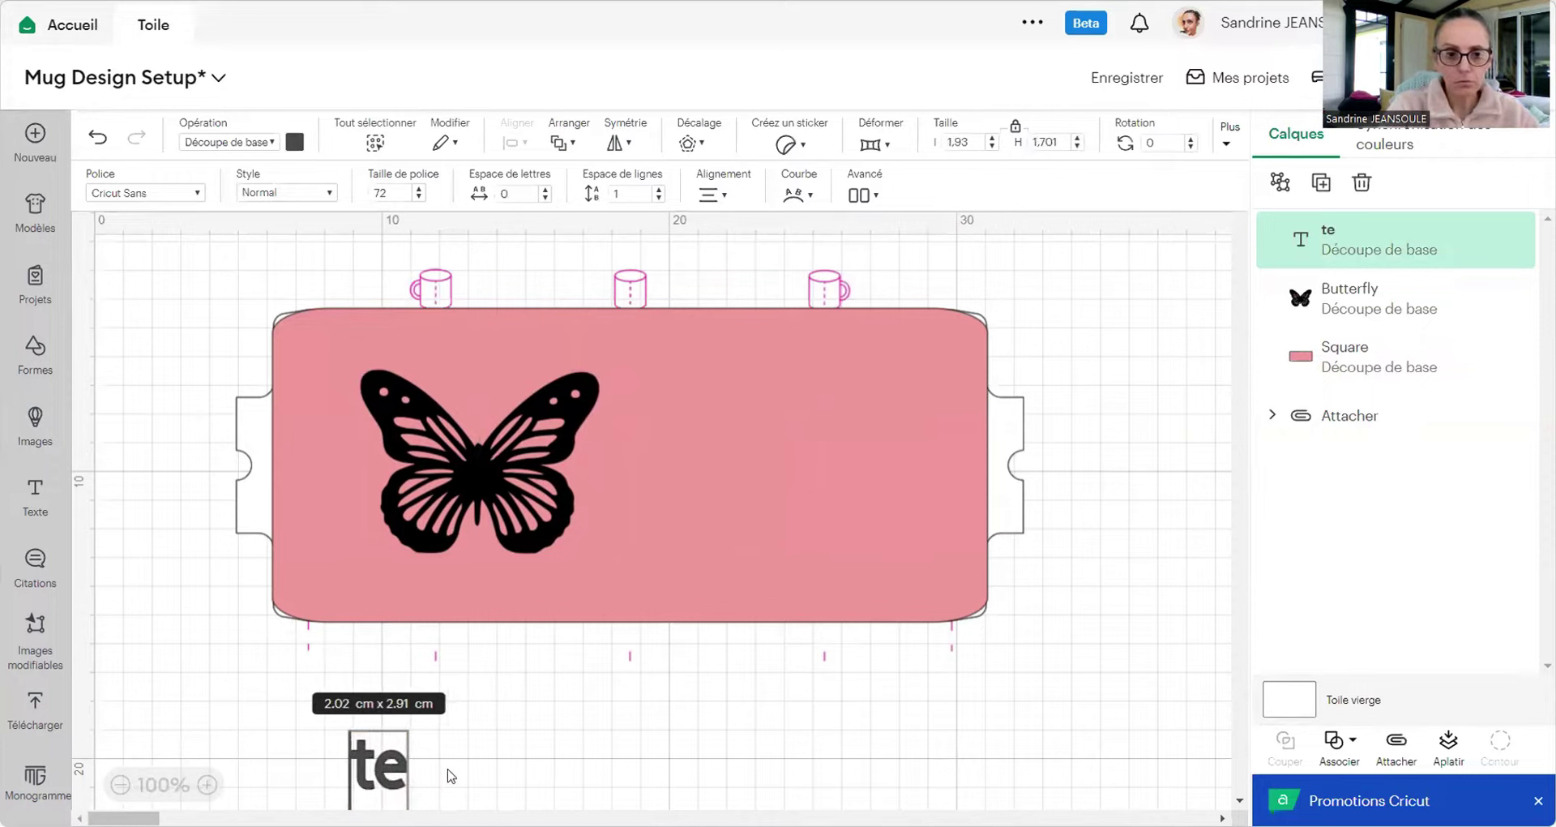
{"action": "key", "text": "Delete"}
{"action": "key", "text": "Delete"}
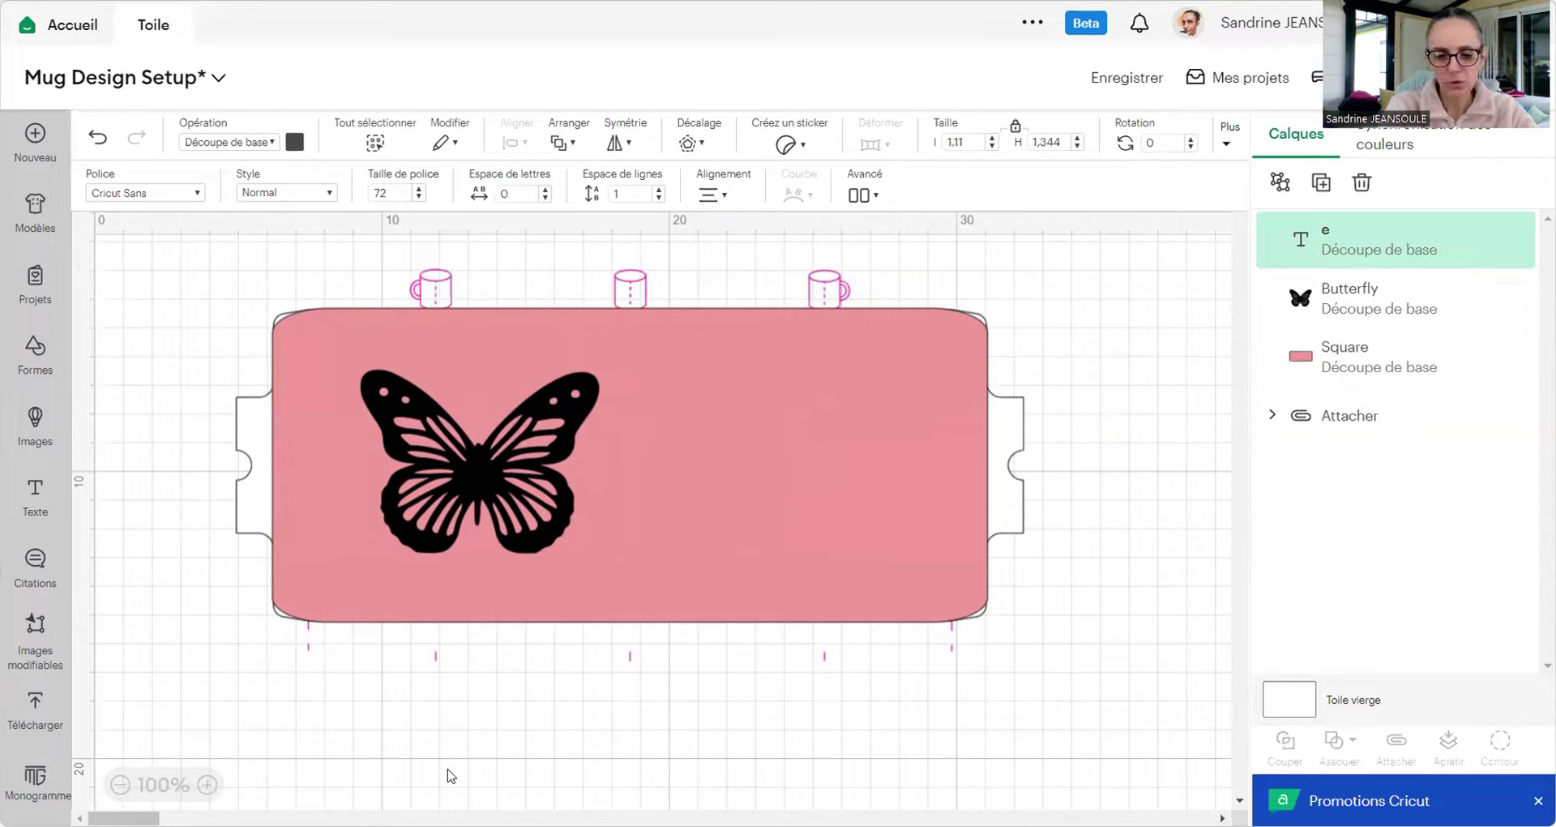
{"action": "type", "text": "La vie"}
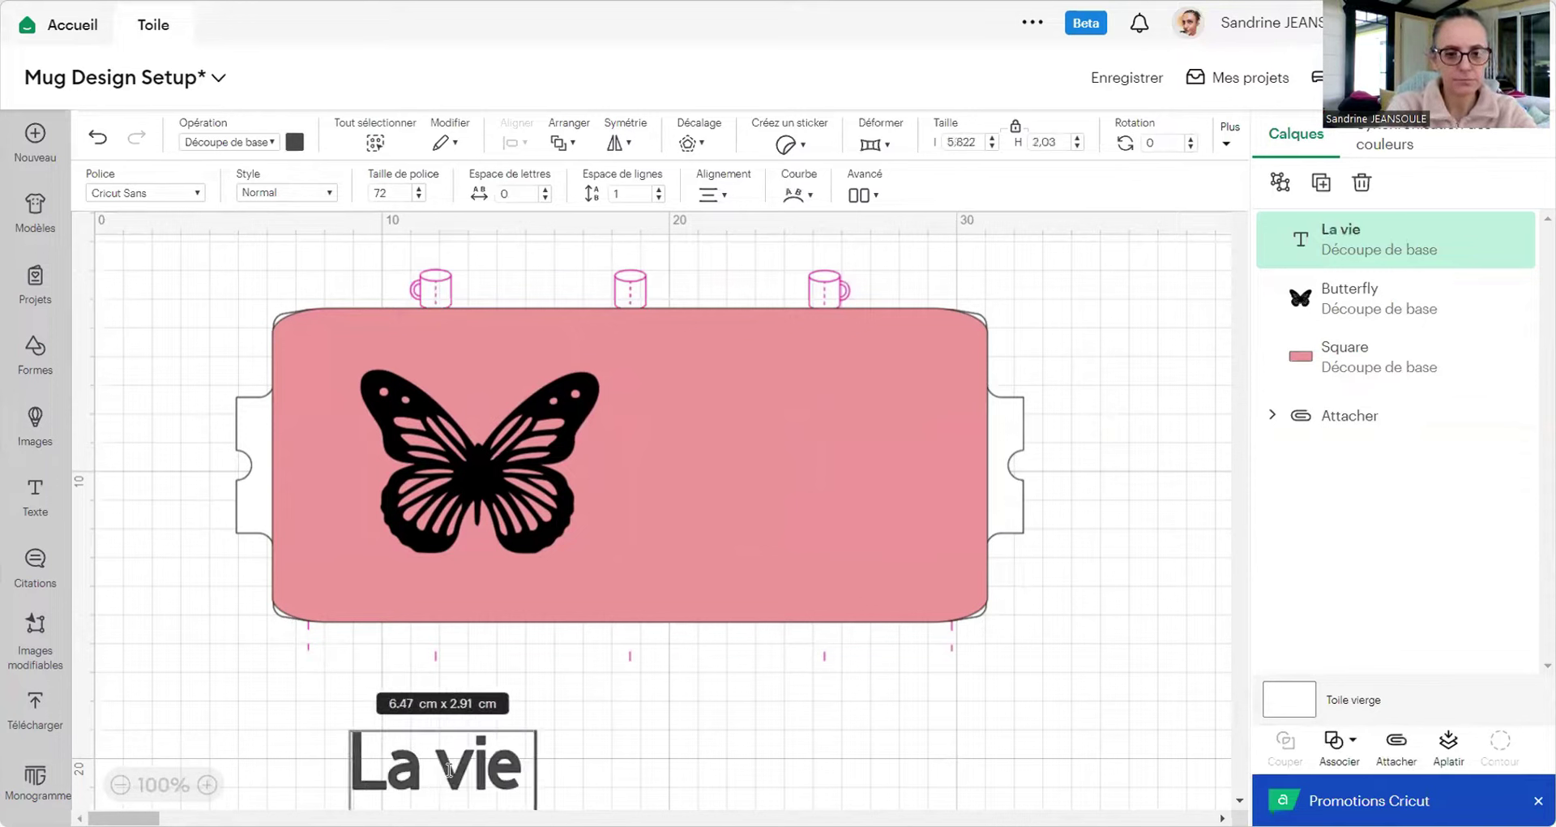
{"action": "type", "text": " est belle"}
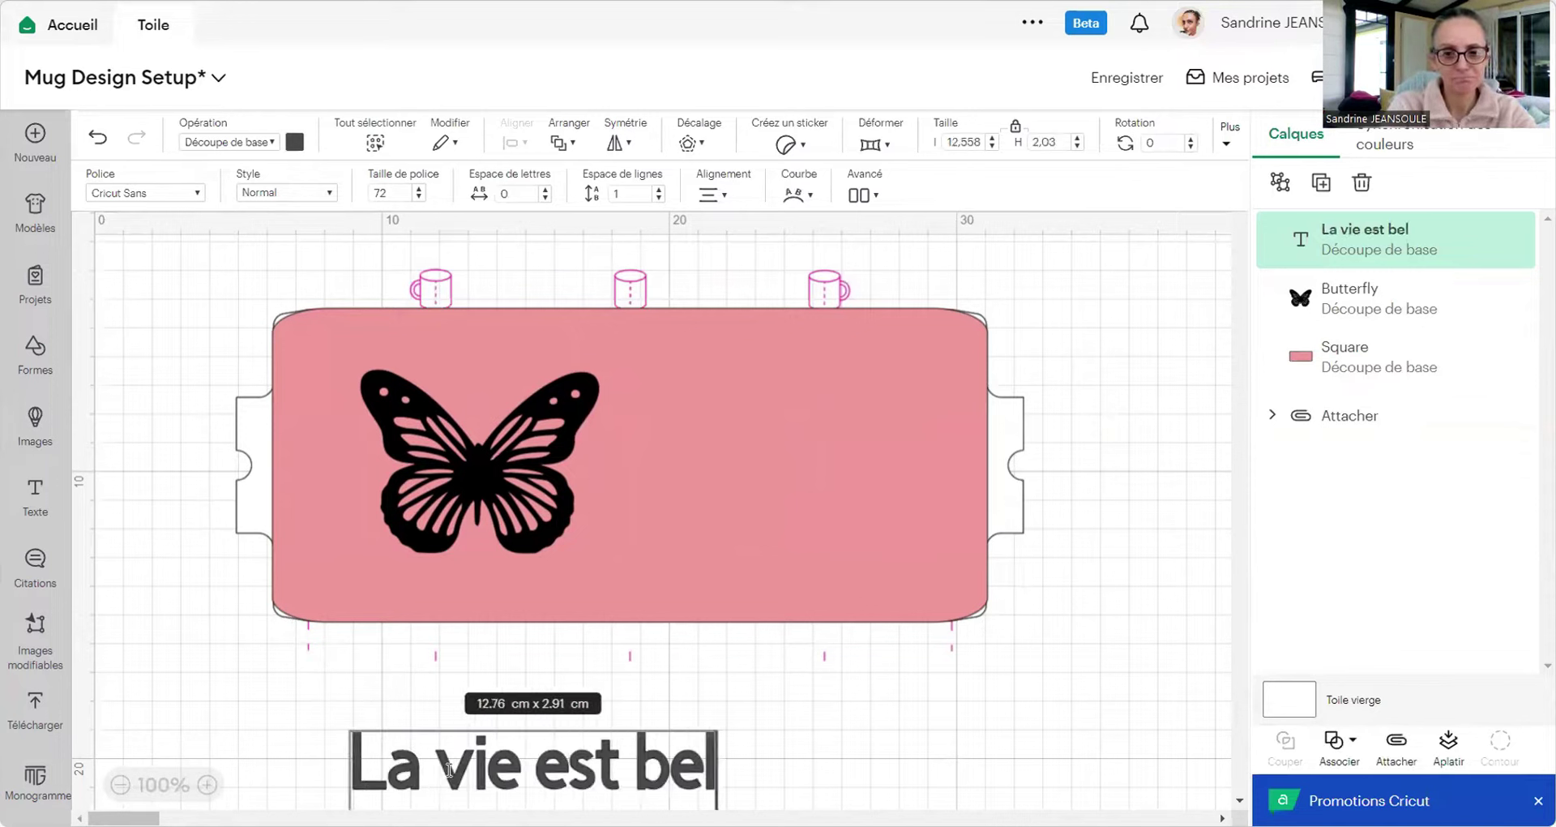
Step: Open the font choices for the "La vie est belle" text and filter the Cricut fonts to Gratuit
{"action": "left_click", "coordinate": [198, 193]}
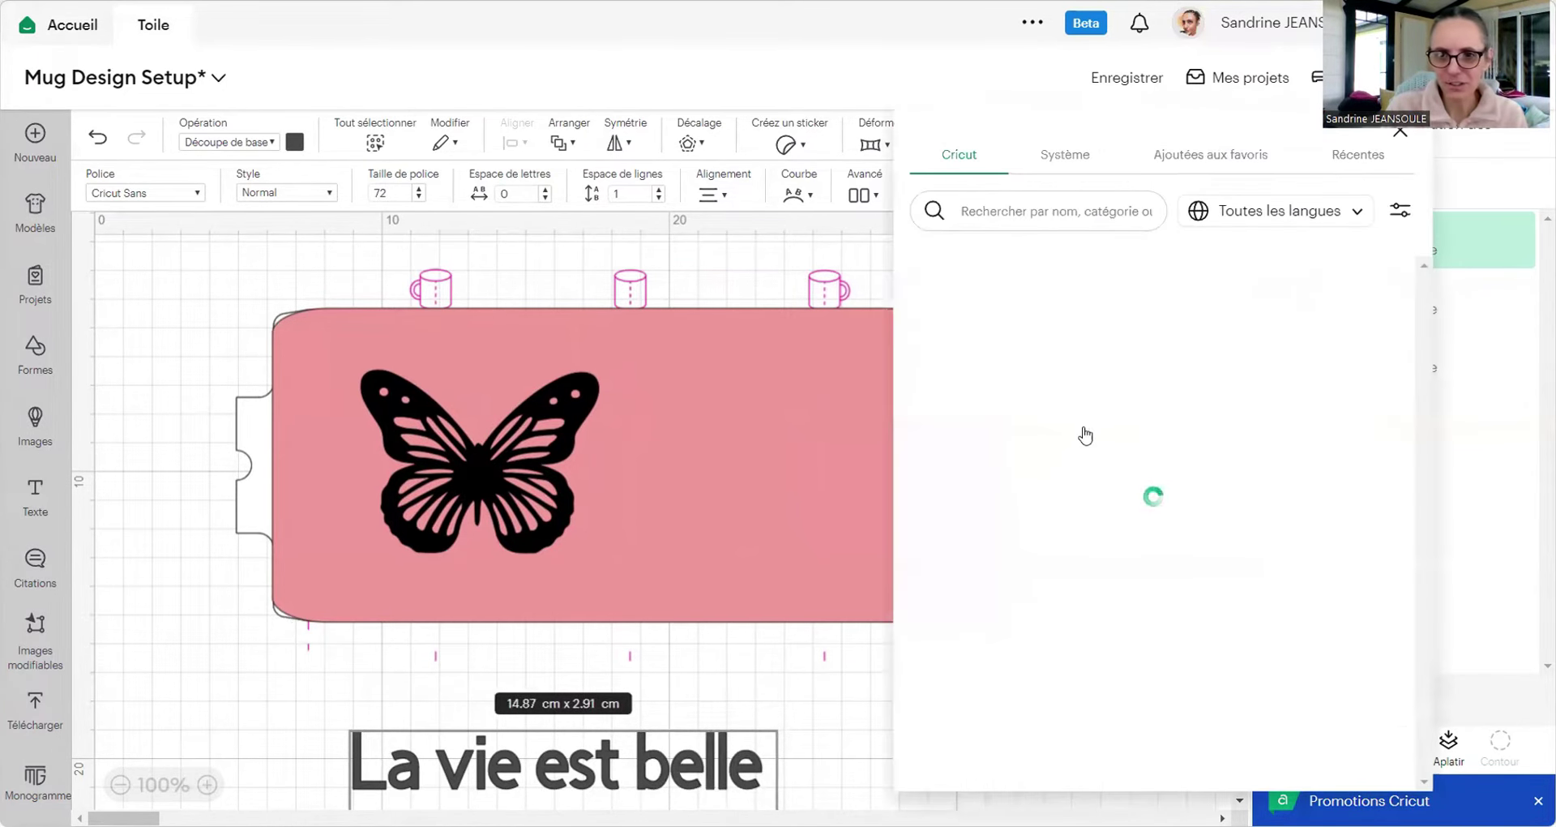
{"action": "left_click", "coordinate": [1400, 209]}
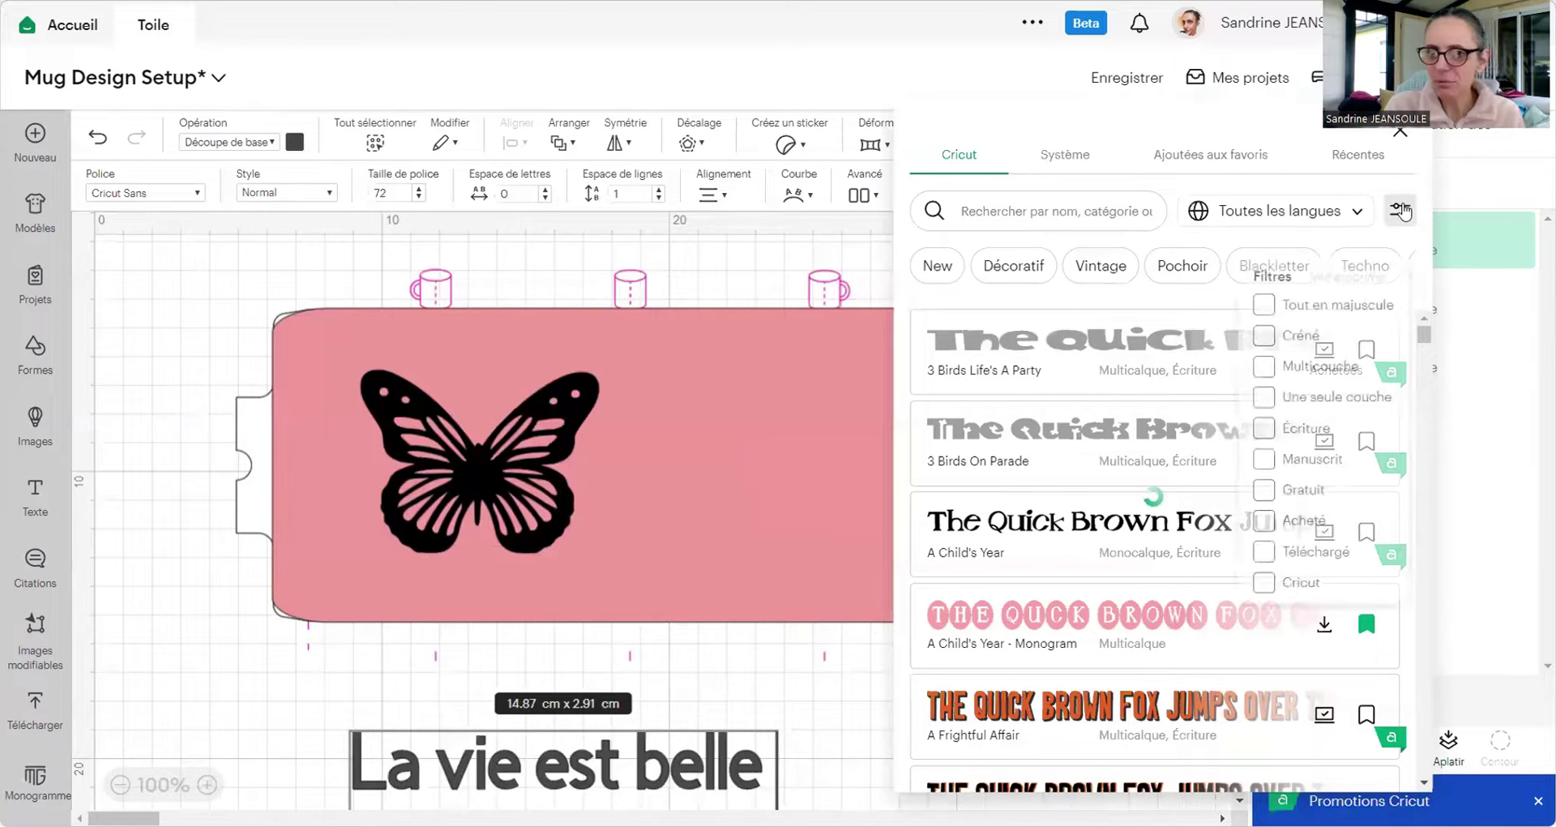
{"action": "left_click", "coordinate": [1259, 494]}
{"action": "left_click", "coordinate": [1259, 495]}
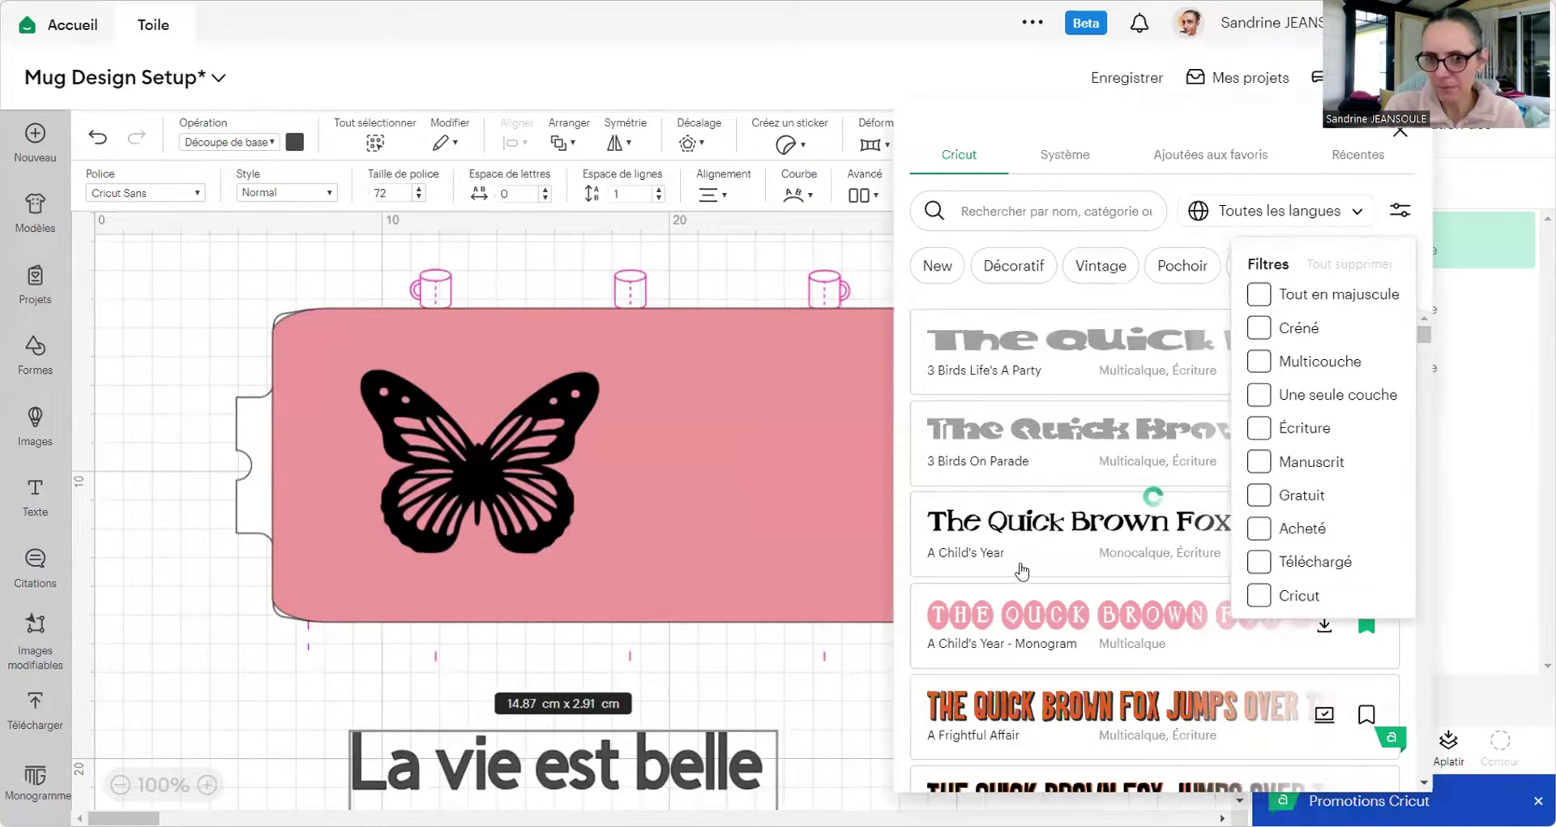
{"action": "left_click", "coordinate": [1259, 494]}
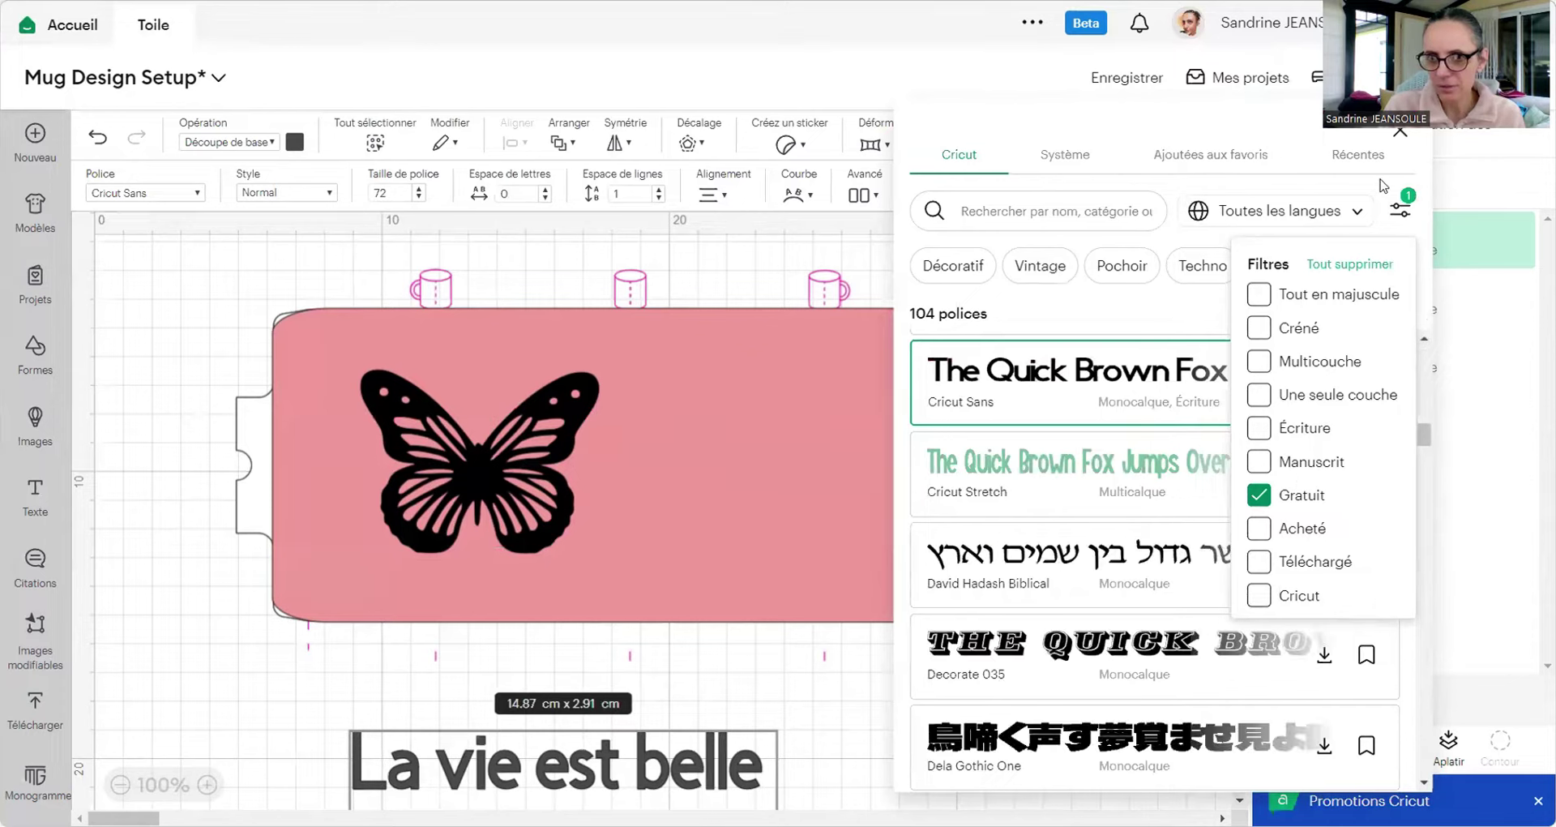
{"action": "left_click", "coordinate": [1138, 346]}
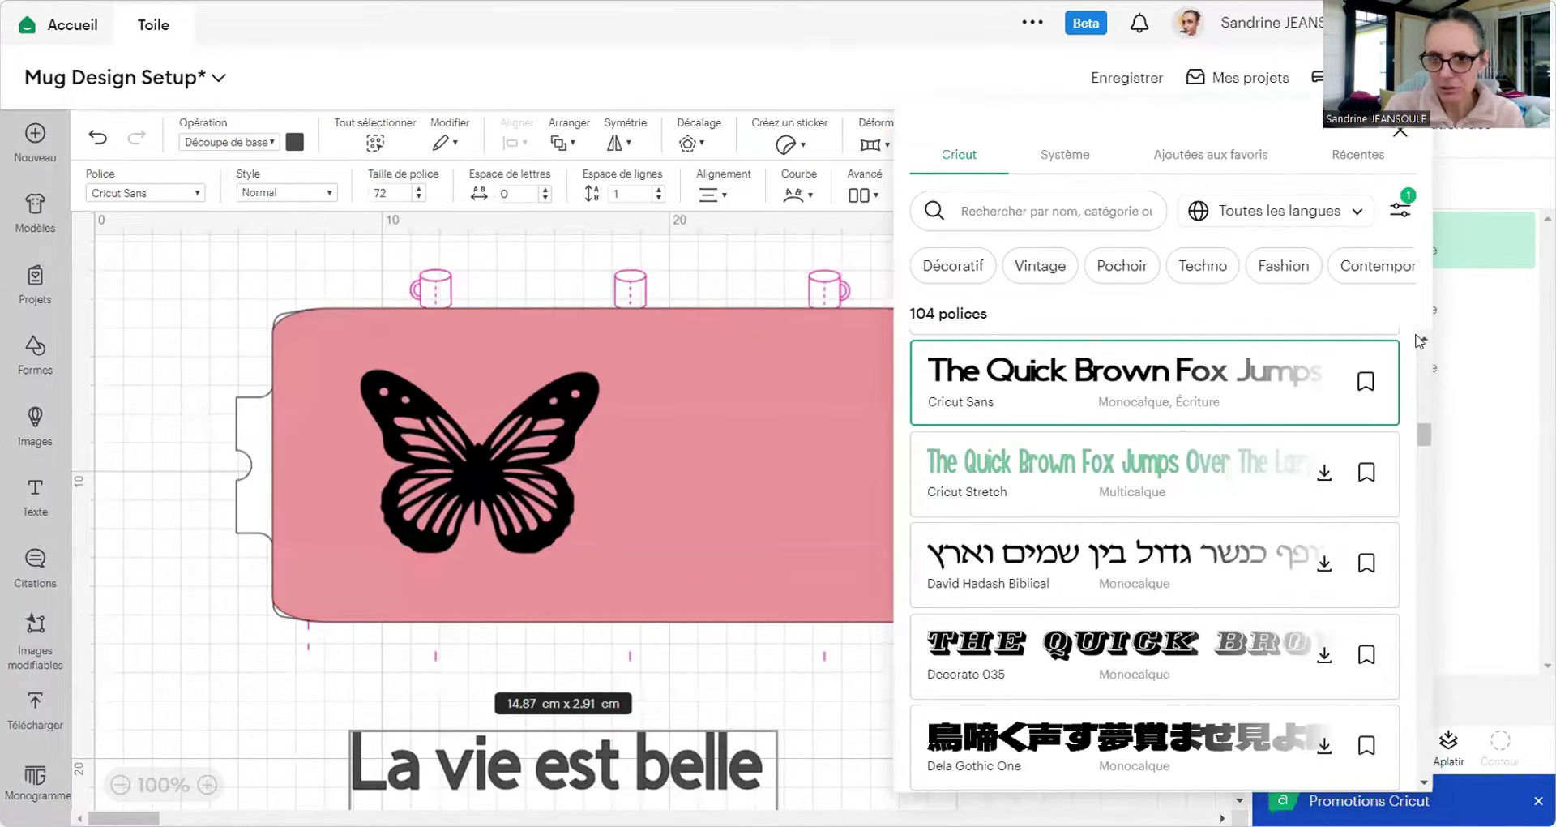
Step: Browse the free fonts from the start of the list and apply Cricut Alphabet to the text
{"action": "left_click_drag", "start_coordinate": [1424, 442], "coordinate": [1423, 363]}
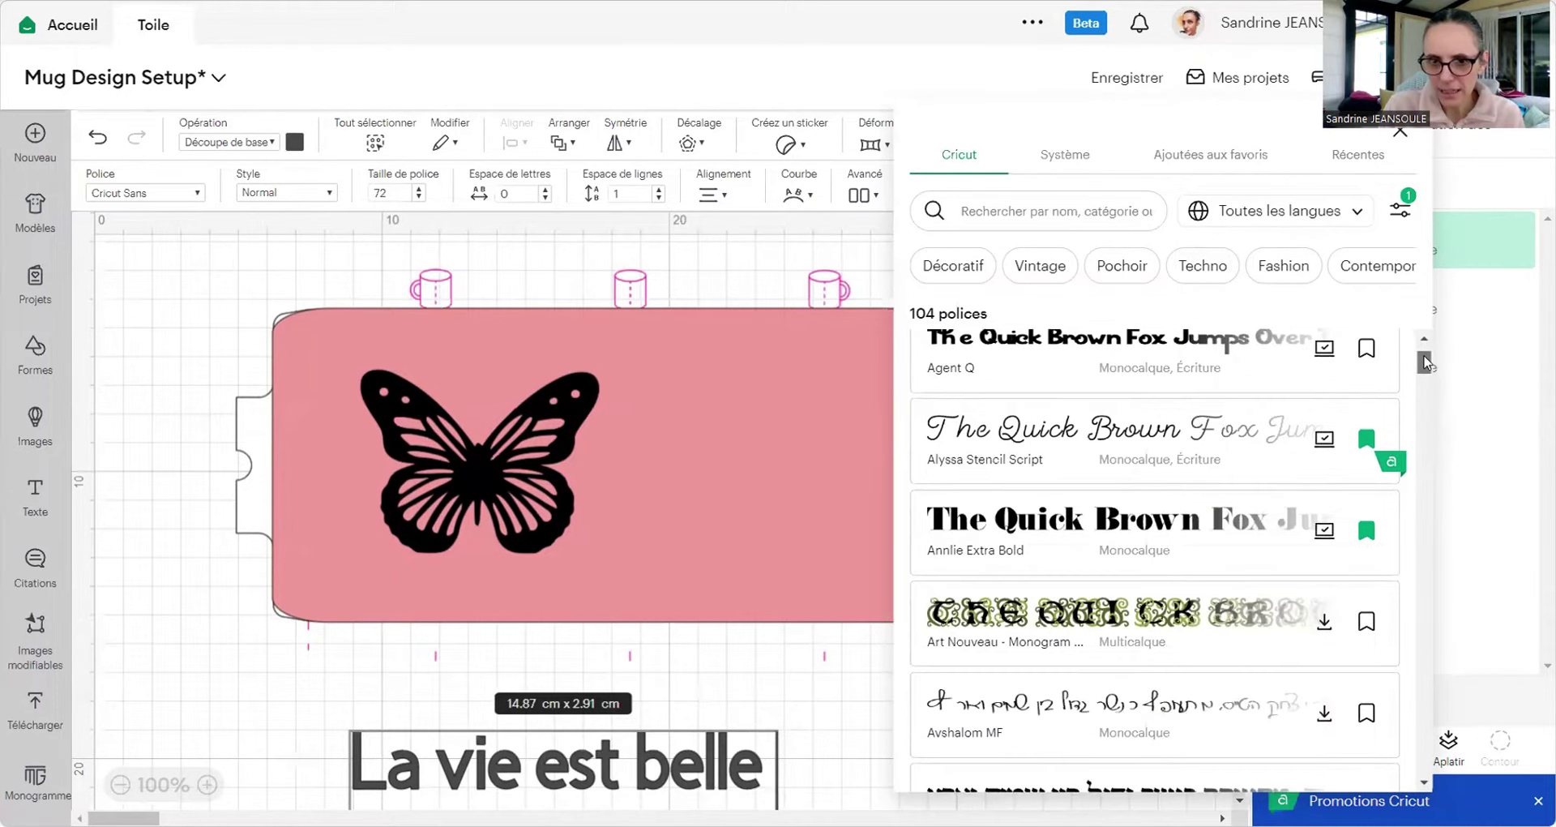
{"action": "scroll", "coordinate": [1425, 362], "scroll_direction": "down", "scroll_amount": 1}
{"action": "scroll", "coordinate": [1426, 364], "scroll_direction": "down", "scroll_amount": 2}
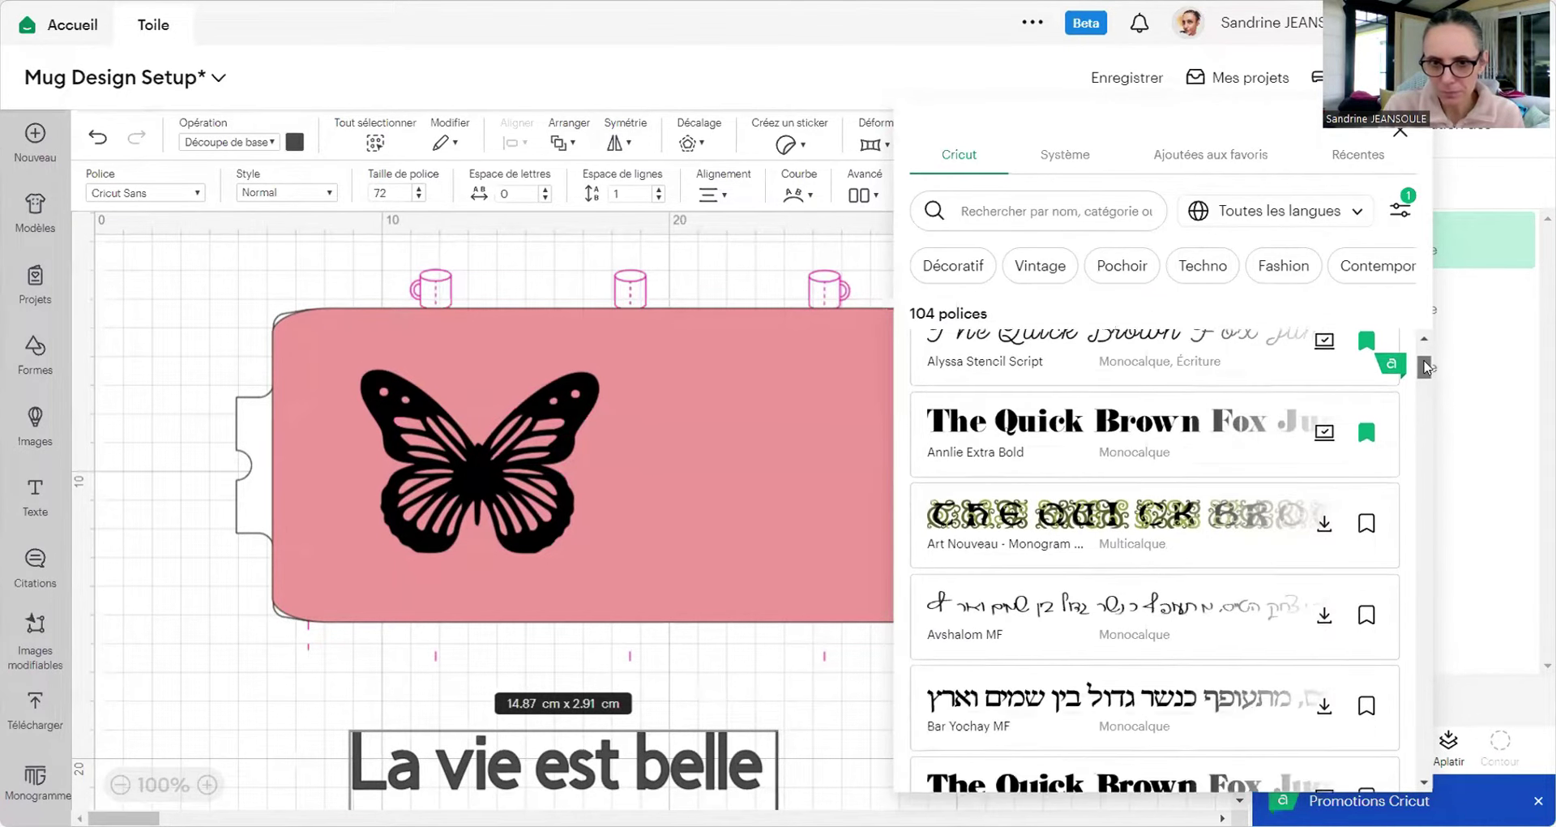
{"action": "scroll", "coordinate": [1424, 366], "scroll_direction": "down", "scroll_amount": 2}
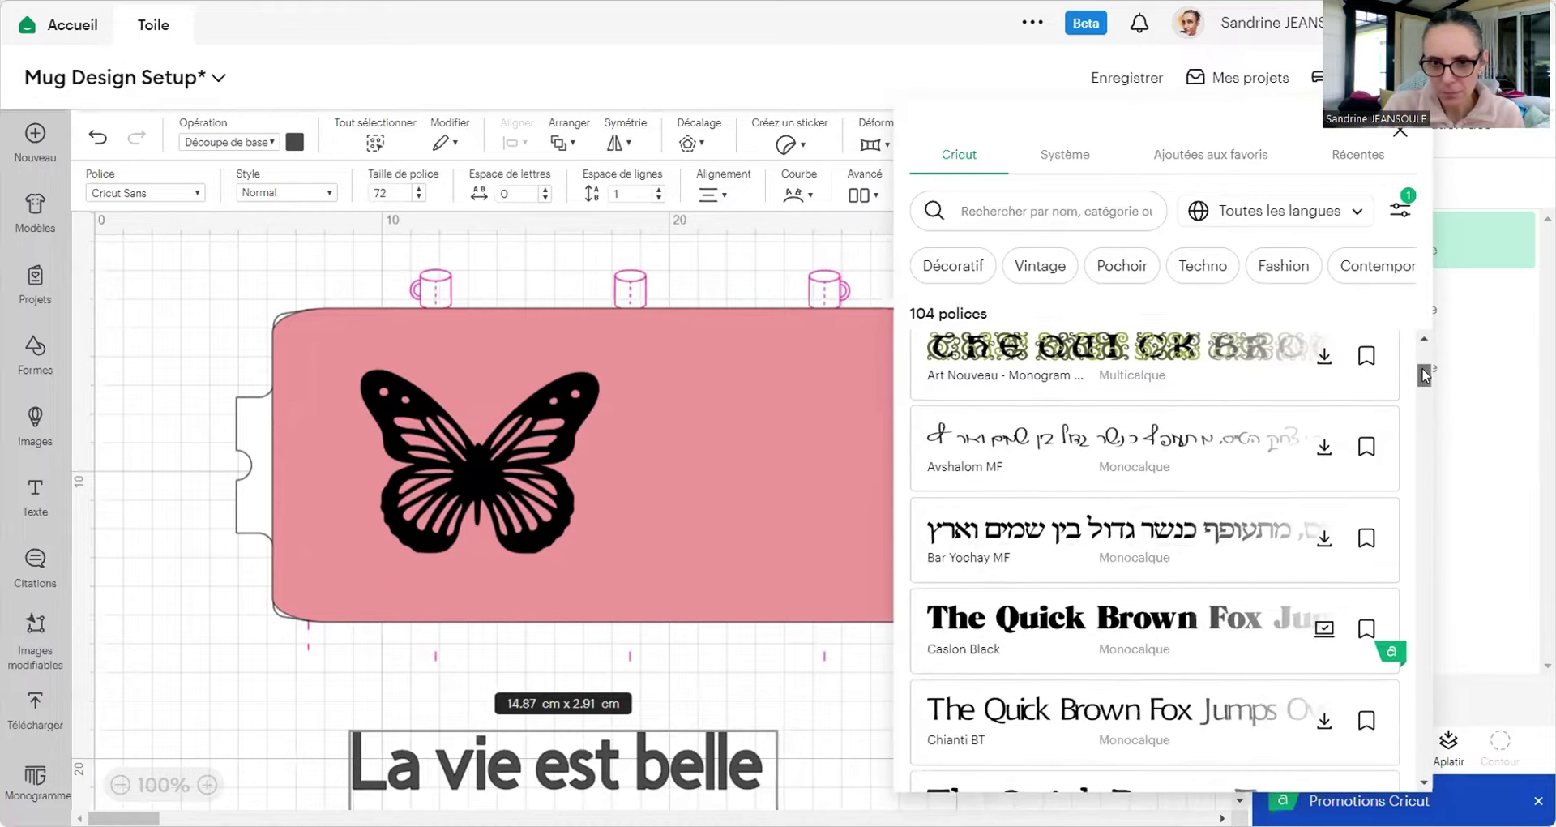
{"action": "left_click_drag", "start_coordinate": [1424, 374], "coordinate": [1419, 392]}
{"action": "left_click", "coordinate": [1032, 445]}
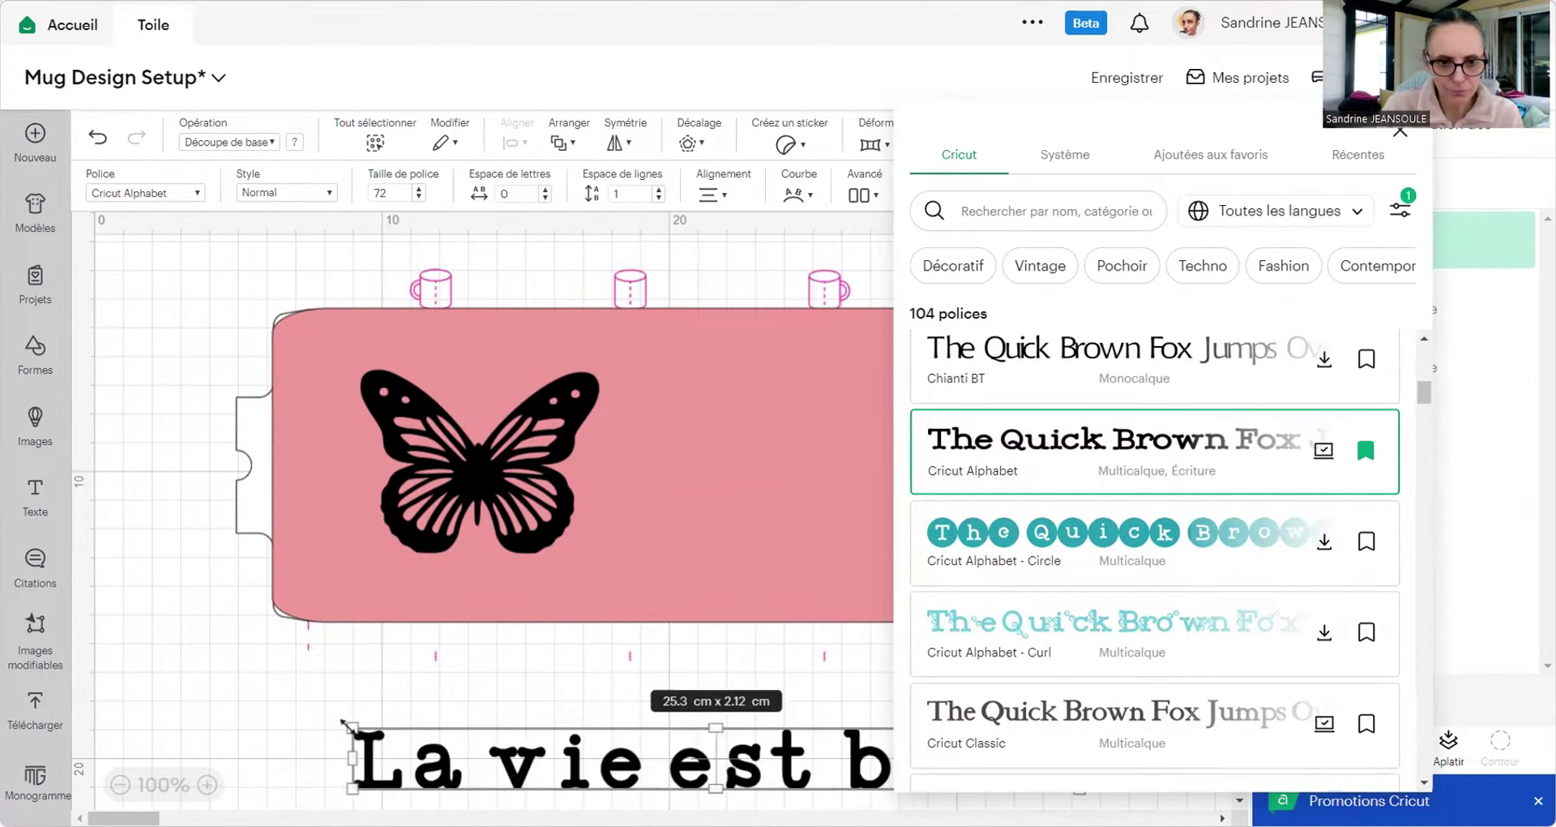
Step: Place the text on the right half of the pink shape, wrapped onto two lines, and size its box to about 12.51 × 5.23 cm
{"action": "left_click_drag", "start_coordinate": [344, 721], "coordinate": [557, 747]}
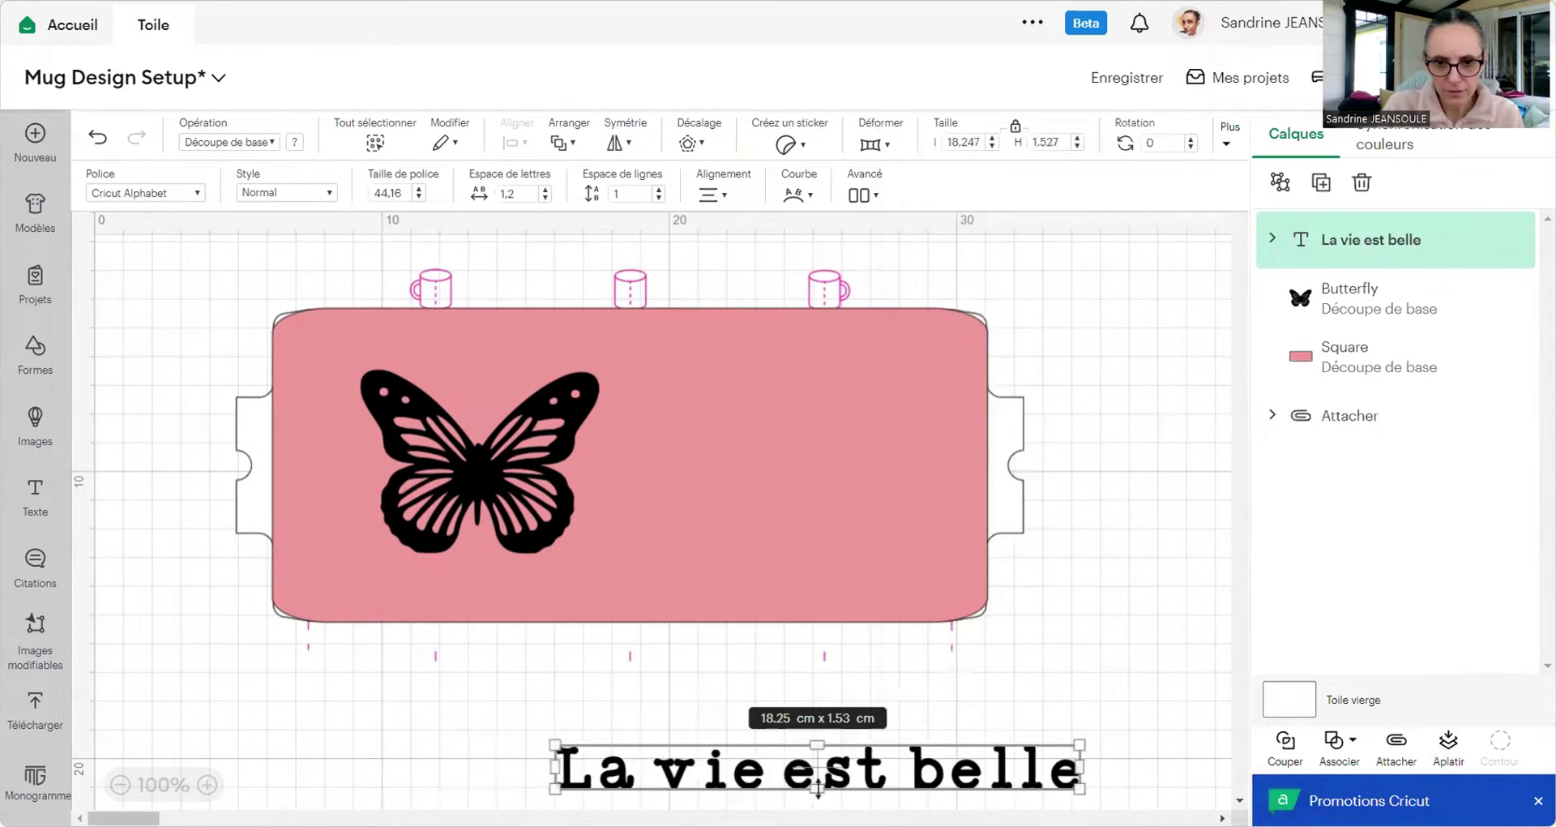
{"action": "left_click_drag", "start_coordinate": [817, 786], "coordinate": [821, 442]}
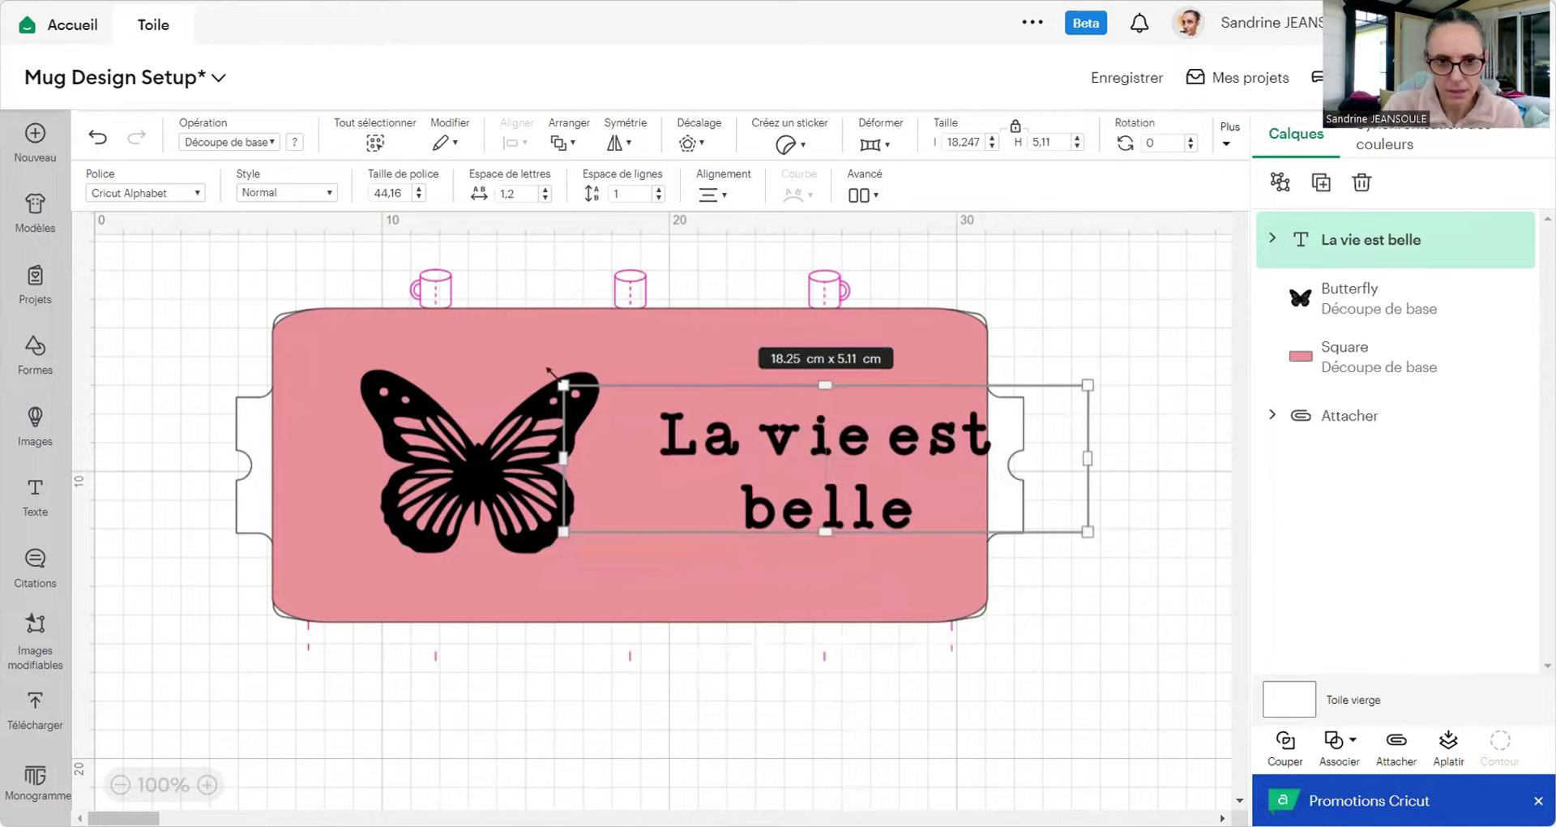
{"action": "left_click_drag", "start_coordinate": [550, 371], "coordinate": [646, 398]}
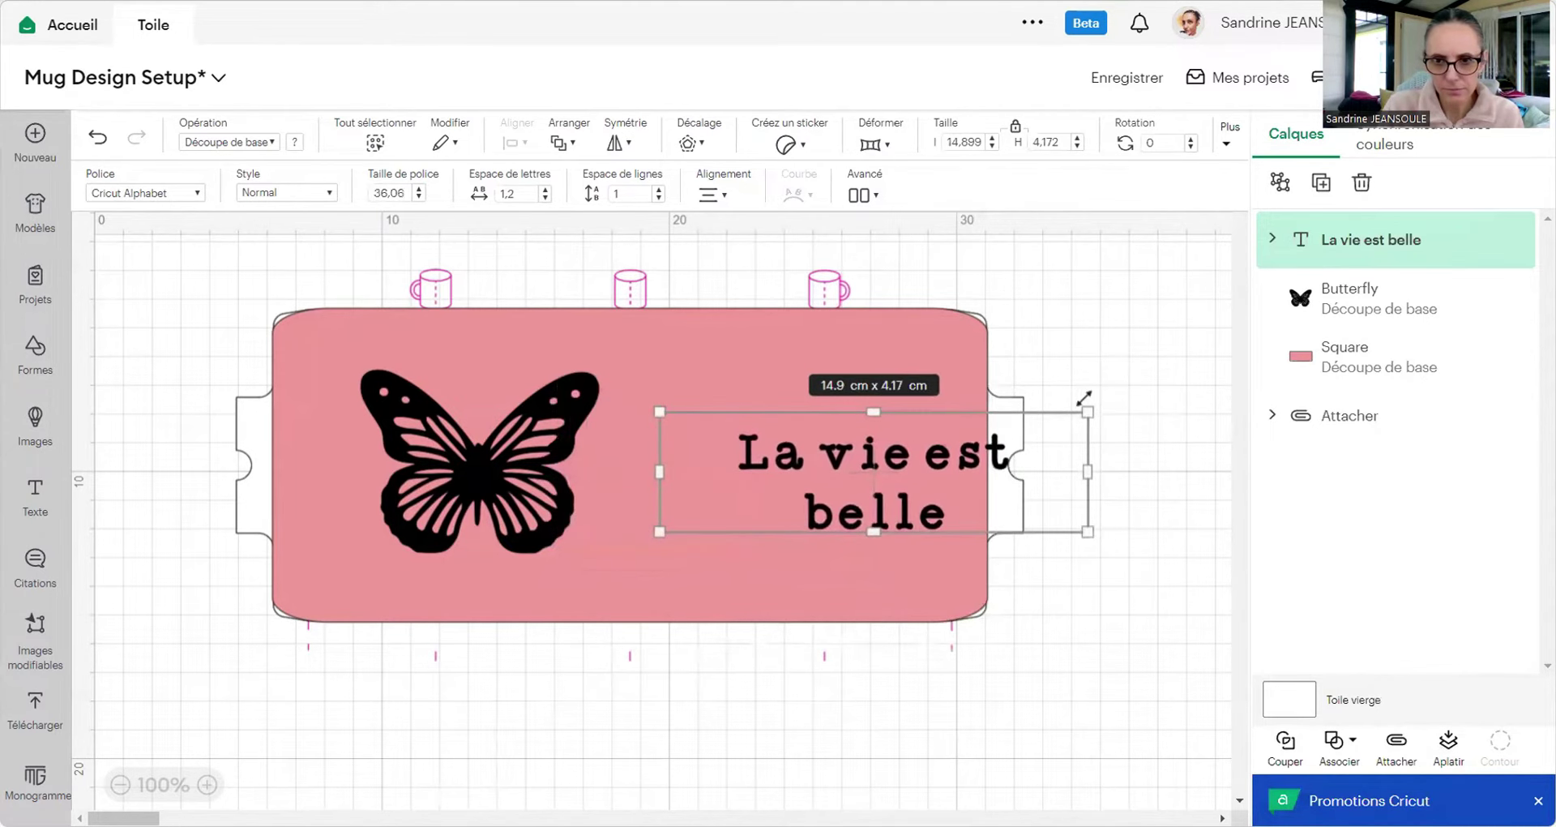
{"action": "left_click_drag", "start_coordinate": [1086, 410], "coordinate": [1019, 431]}
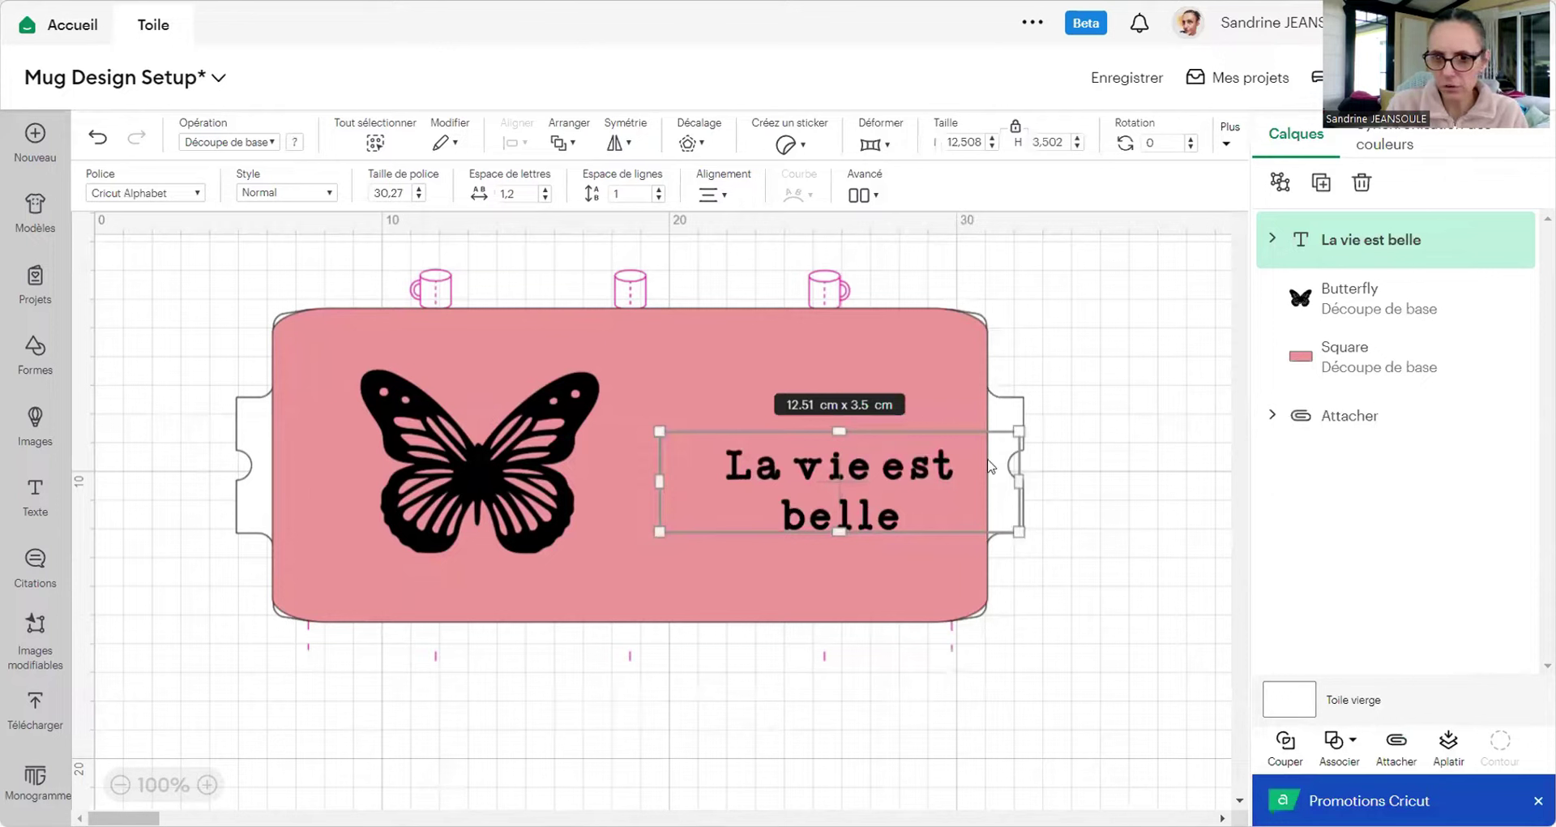
{"action": "left_click_drag", "start_coordinate": [835, 432], "coordinate": [830, 381]}
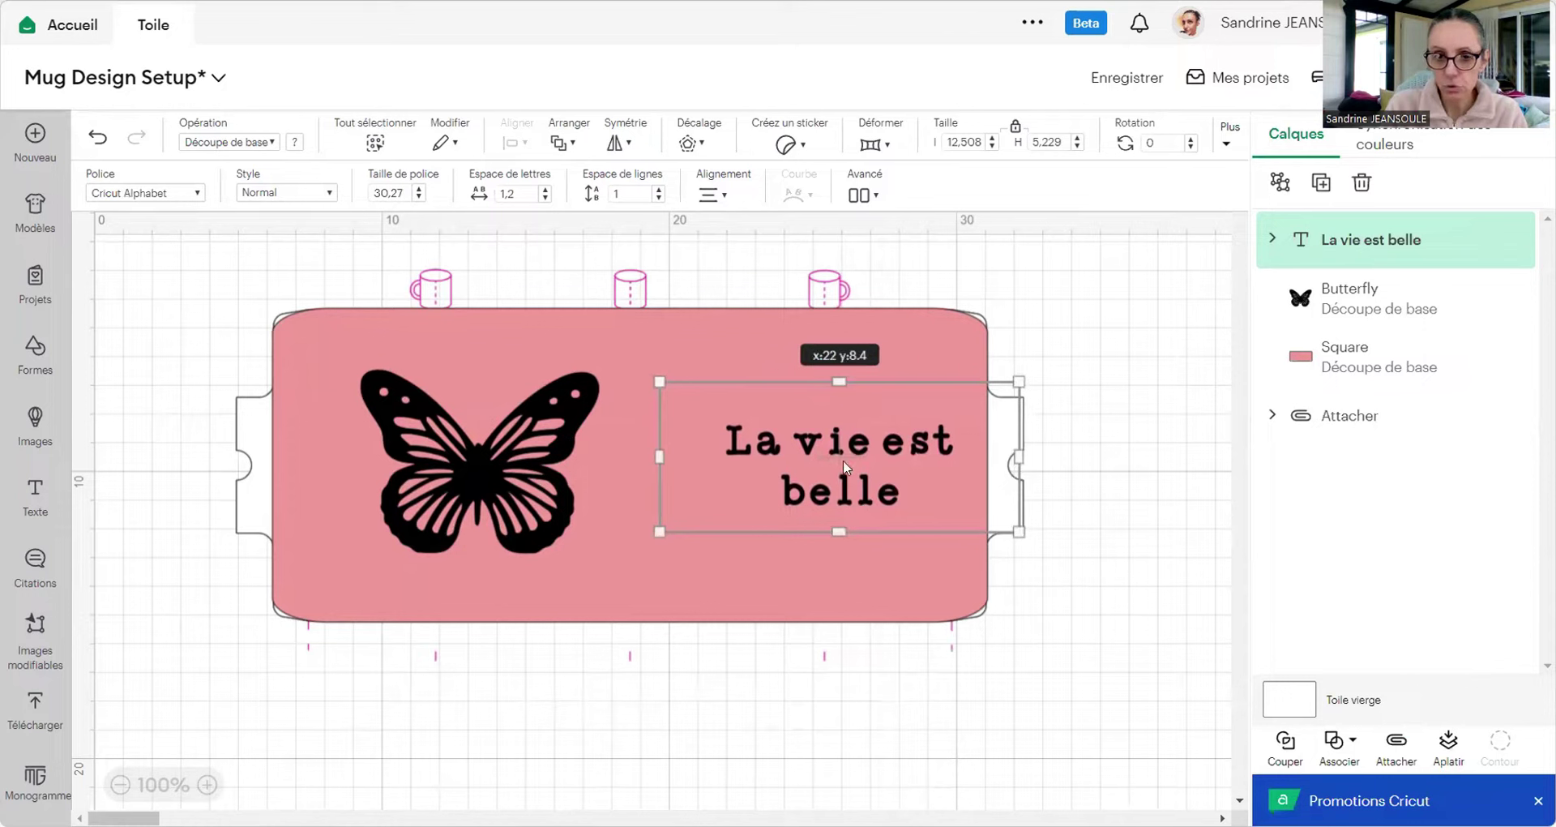
{"action": "left_click_drag", "start_coordinate": [843, 459], "coordinate": [819, 464]}
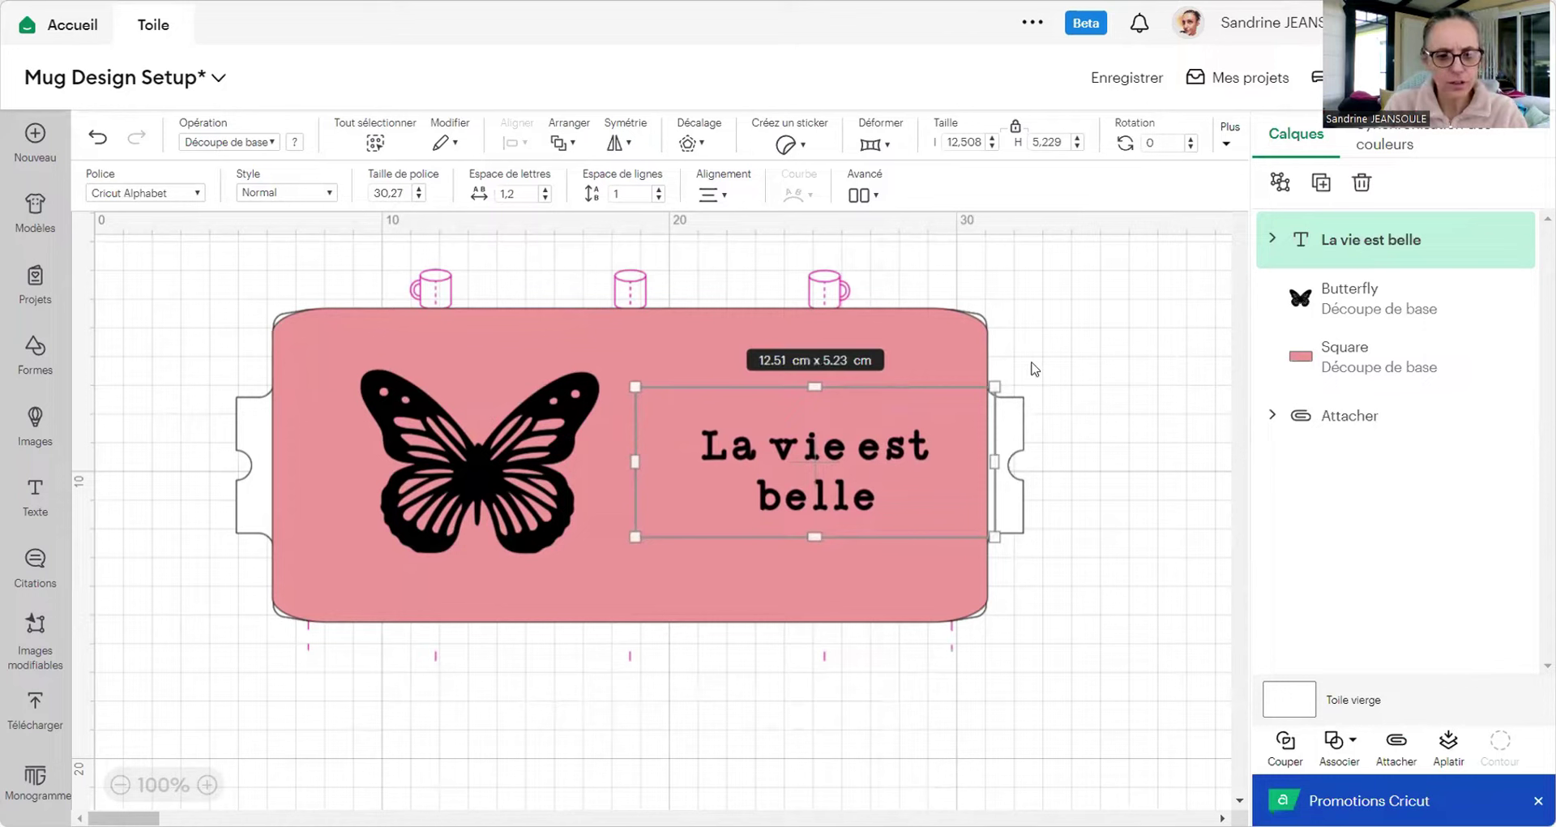
Step: Try aligning the text with the pink square's right edge, and move it back to the middle of the right half
{"action": "left_click", "coordinate": [1295, 357]}
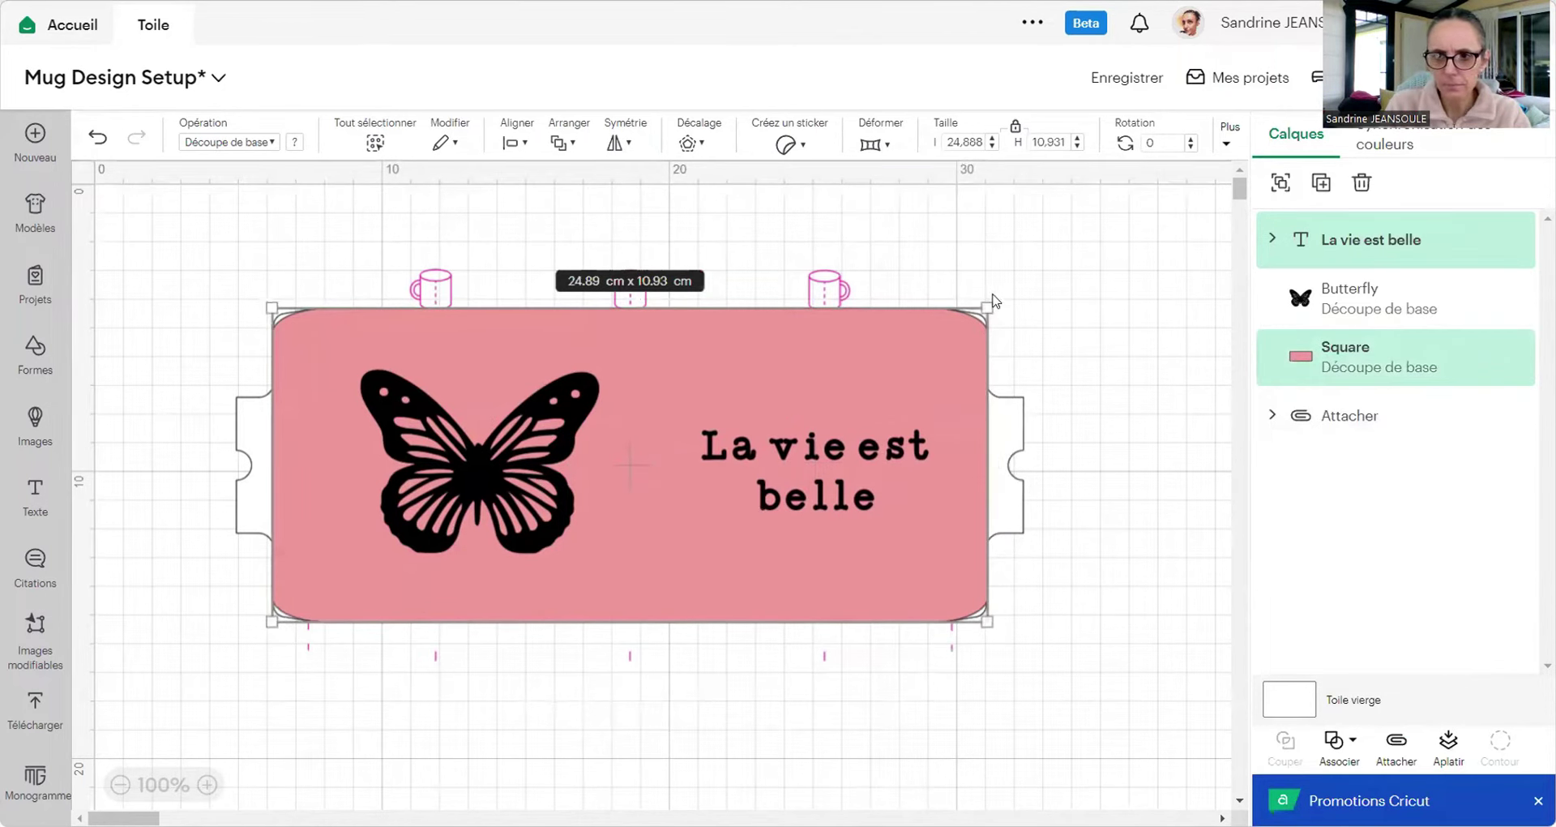
{"action": "left_click", "coordinate": [527, 142]}
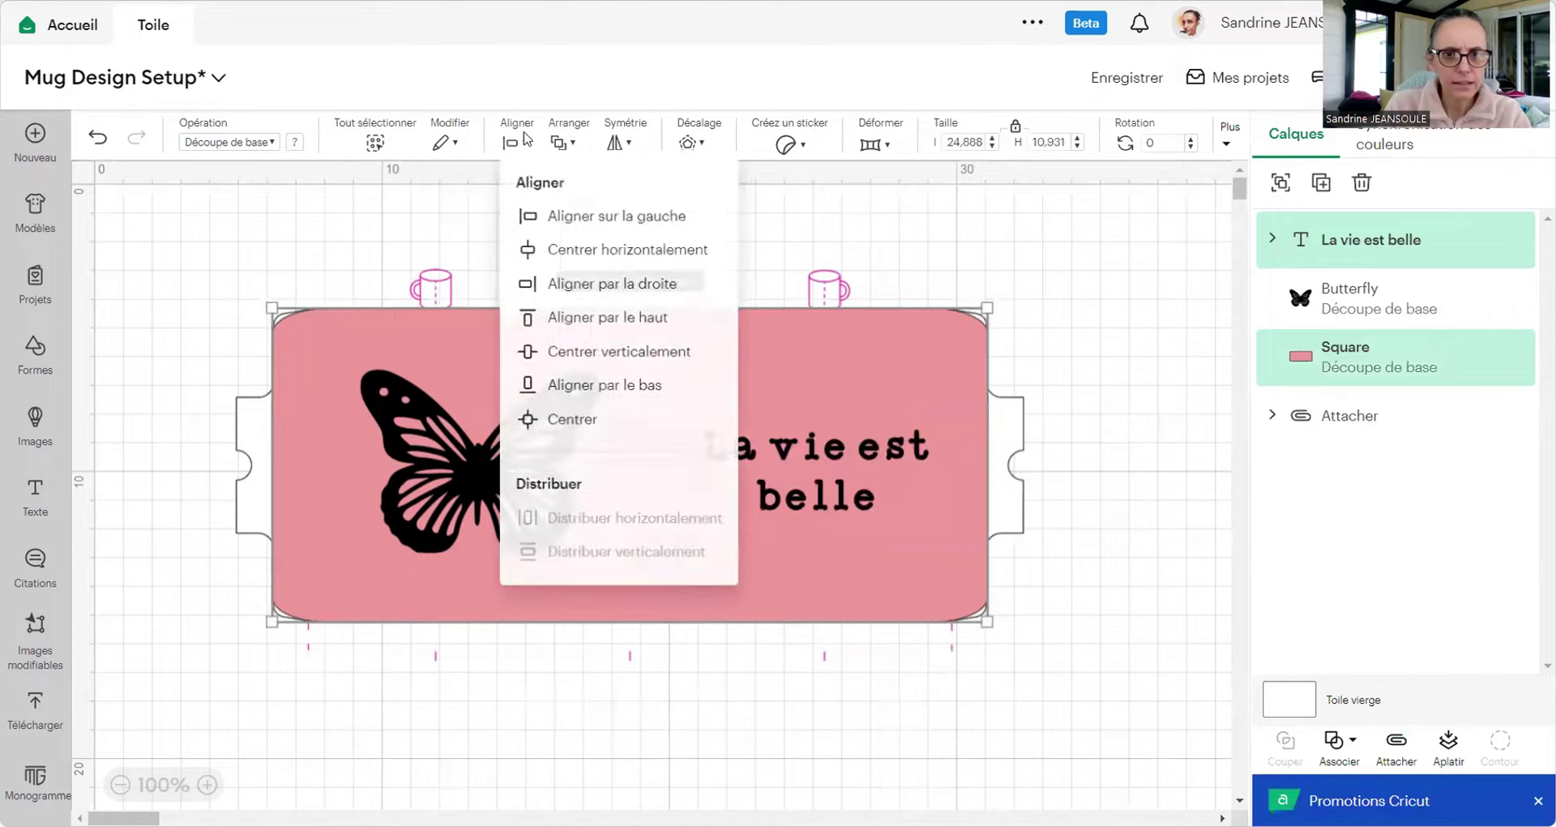
{"action": "left_click", "coordinate": [590, 290]}
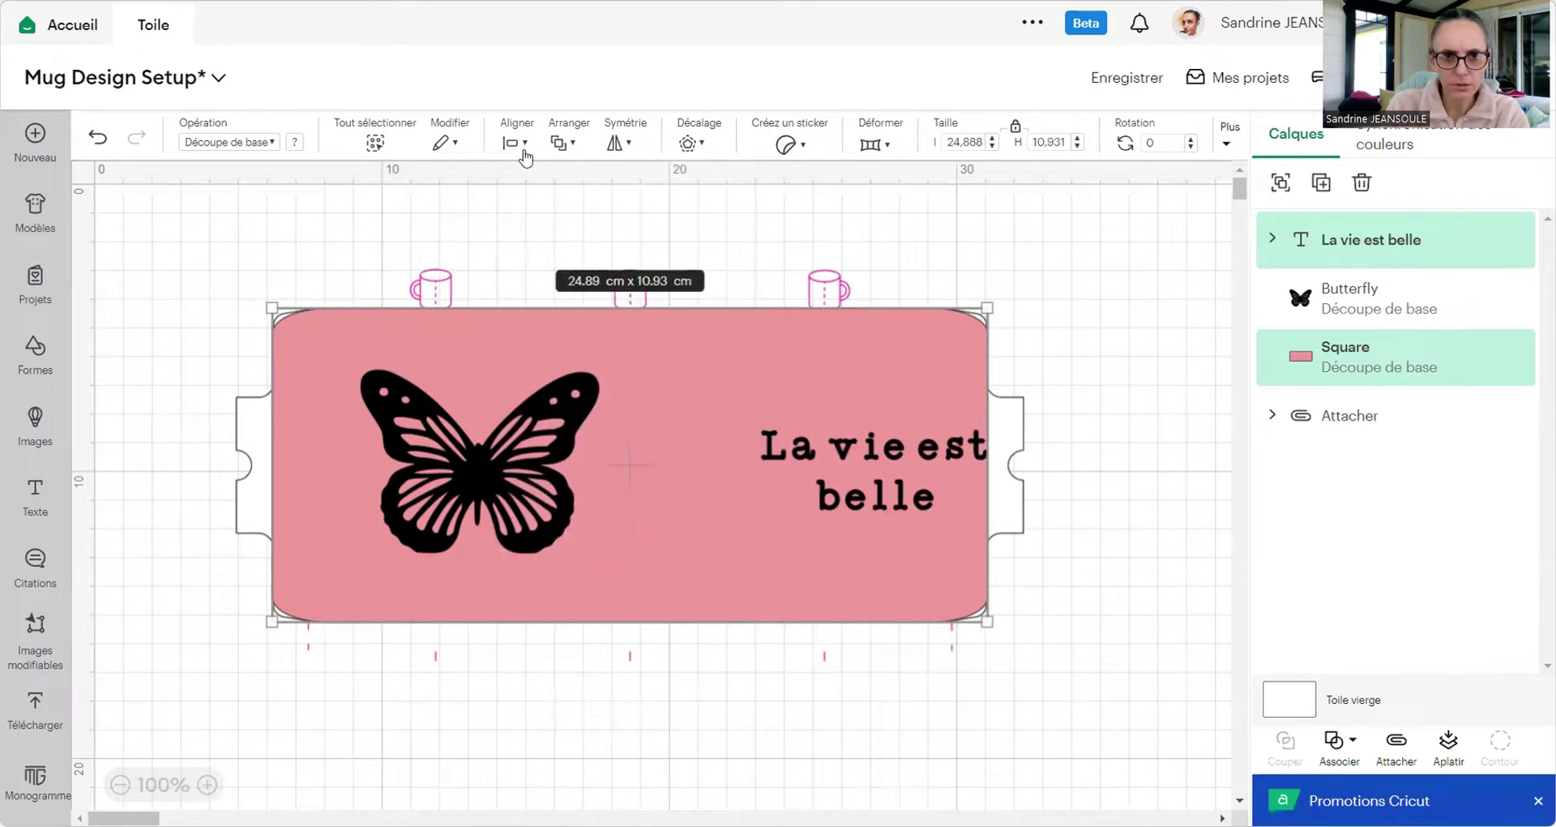
{"action": "left_click", "coordinate": [1200, 316]}
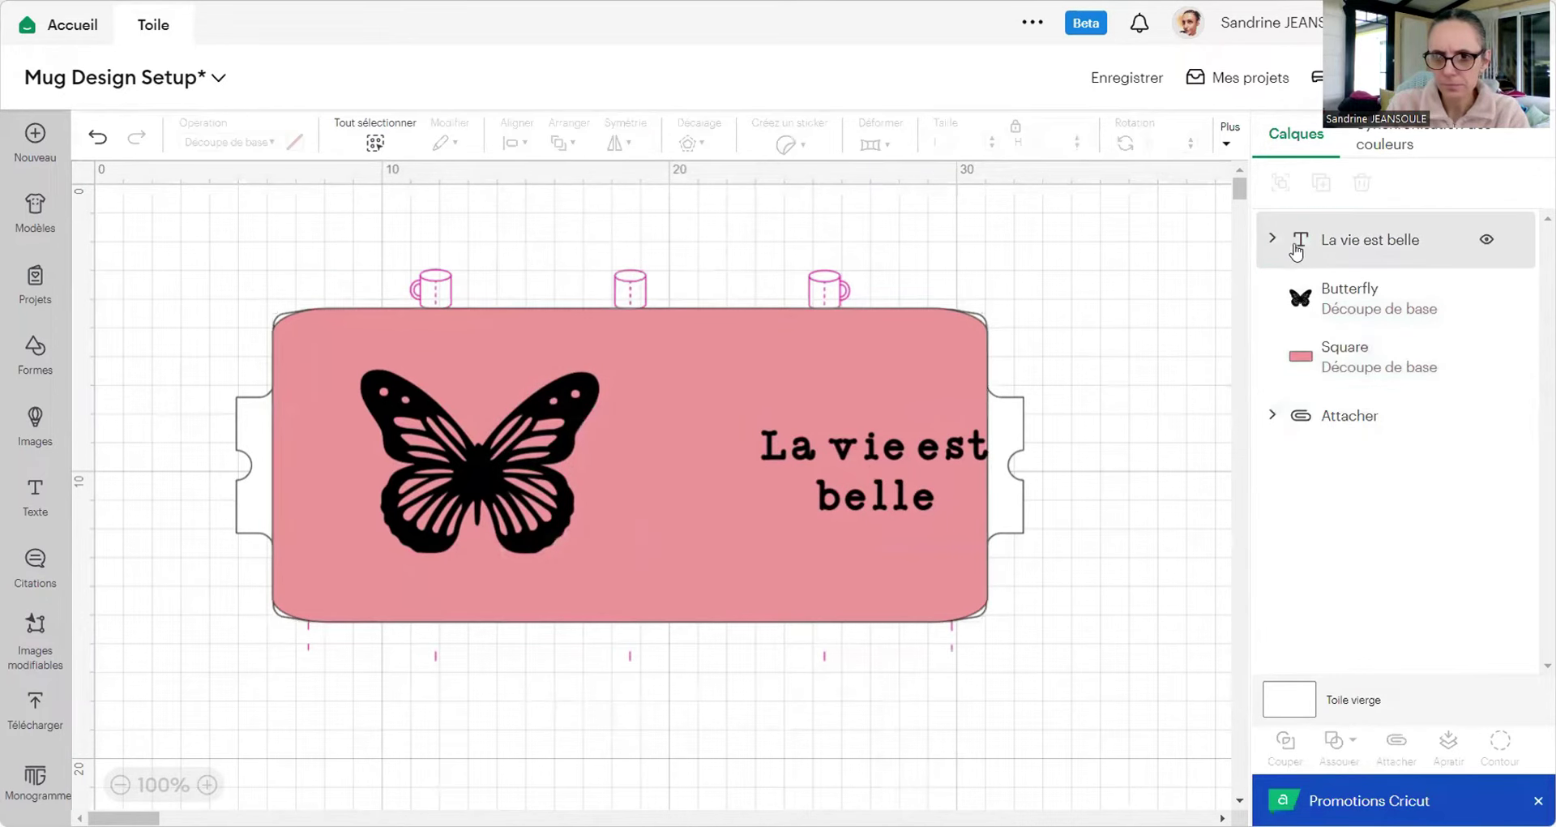
{"action": "left_click", "coordinate": [933, 418]}
{"action": "left_click_drag", "start_coordinate": [871, 467], "coordinate": [809, 461]}
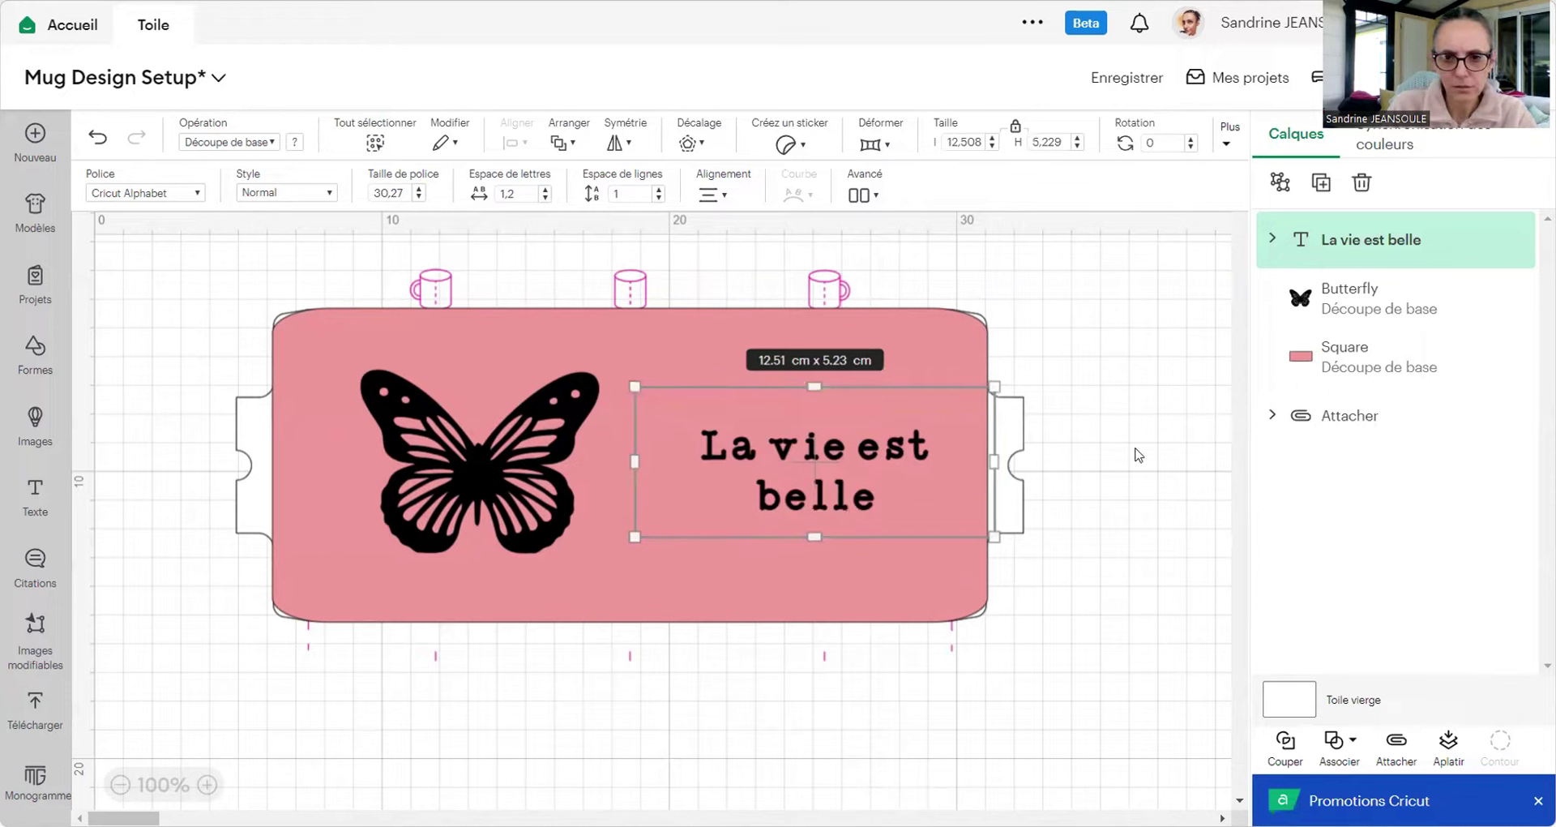
{"action": "left_click", "coordinate": [1091, 512]}
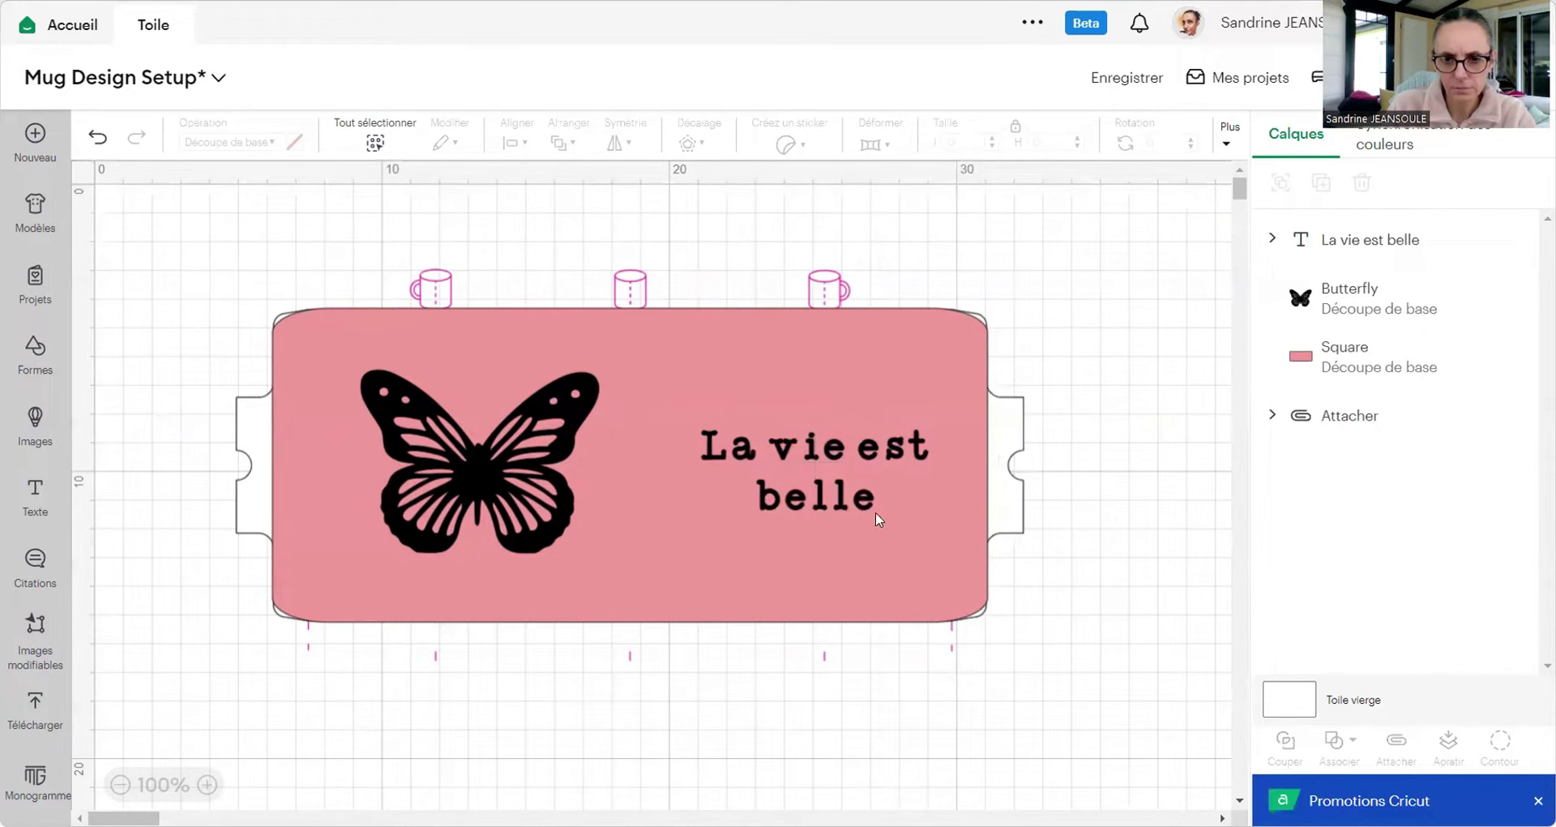
Step: Attach the text, butterfly and pink square to each other and expand the attached group in the layers
{"action": "left_click_drag", "start_coordinate": [226, 236], "coordinate": [1091, 651]}
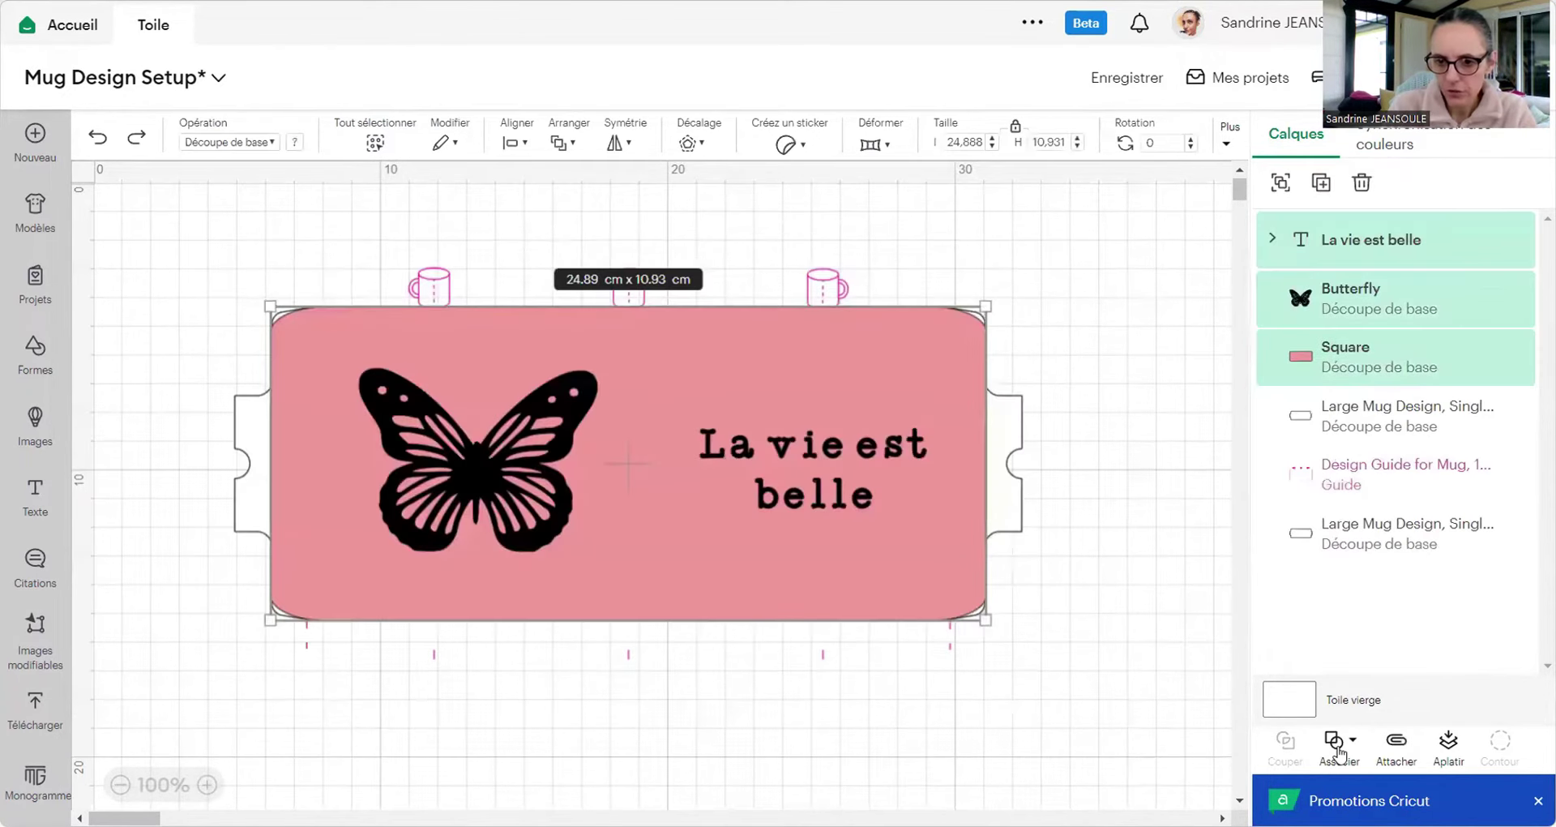
{"action": "left_click", "coordinate": [1395, 747]}
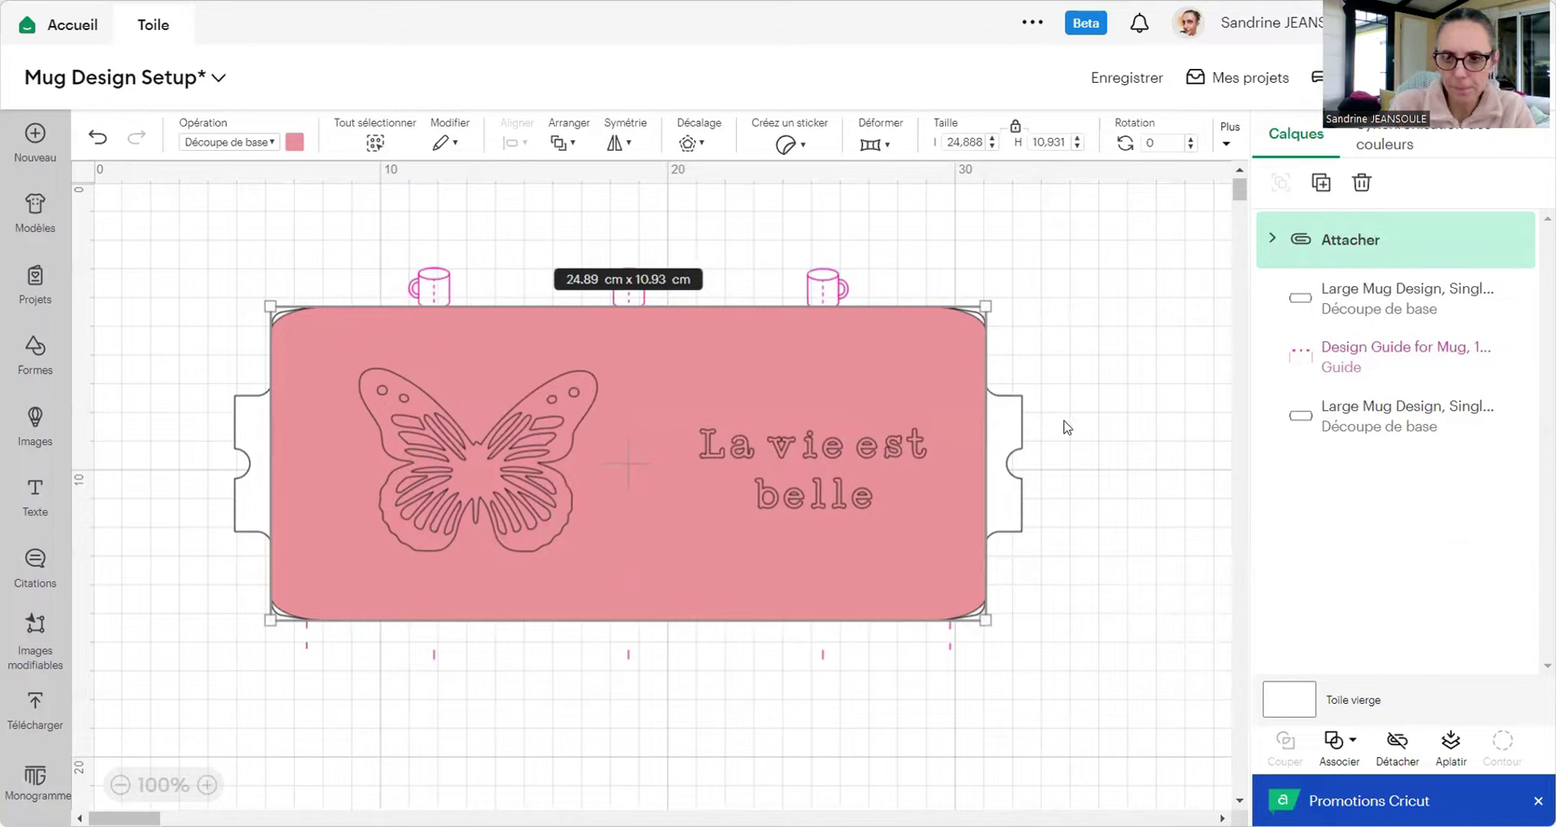
{"action": "left_click", "coordinate": [1272, 239]}
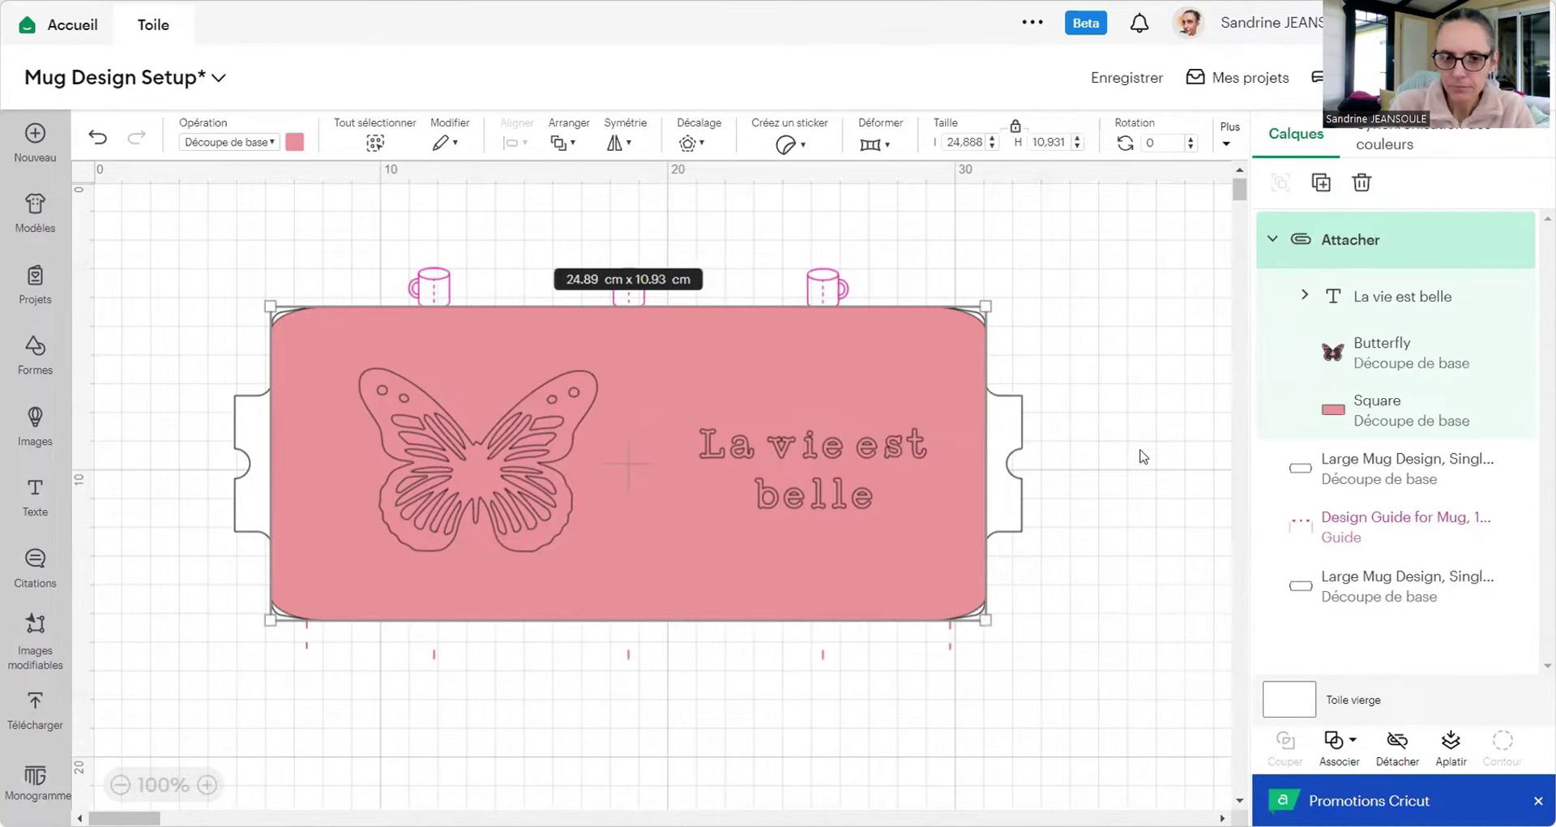
Step: Attach the design group to the large mug template shapes and guide, and expand the combined group in the layers
{"action": "left_click_drag", "start_coordinate": [191, 236], "coordinate": [1104, 670]}
{"action": "left_click", "coordinate": [1392, 750]}
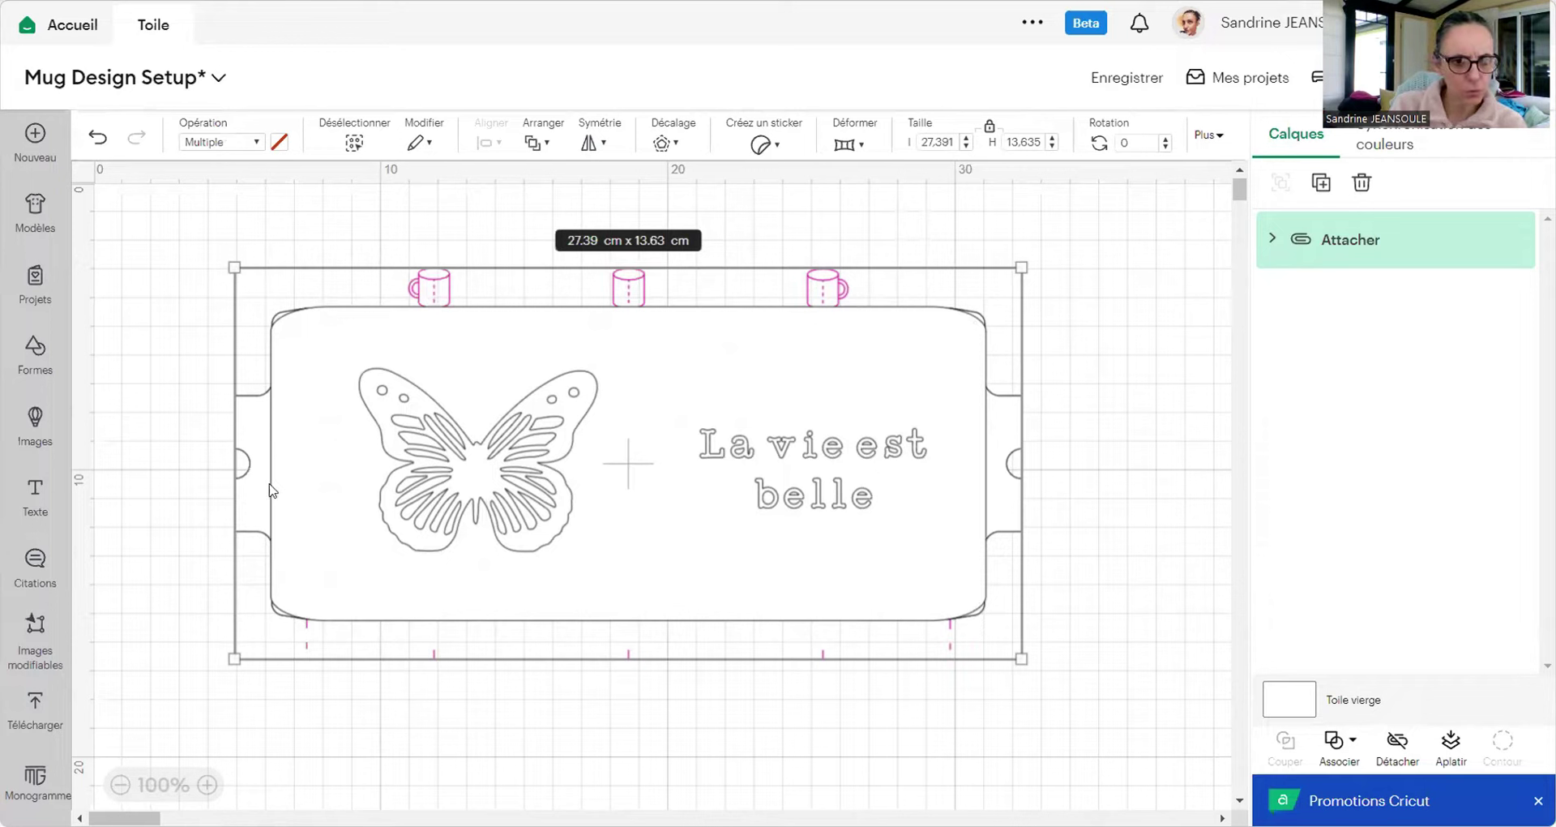
{"action": "left_click", "coordinate": [1275, 242]}
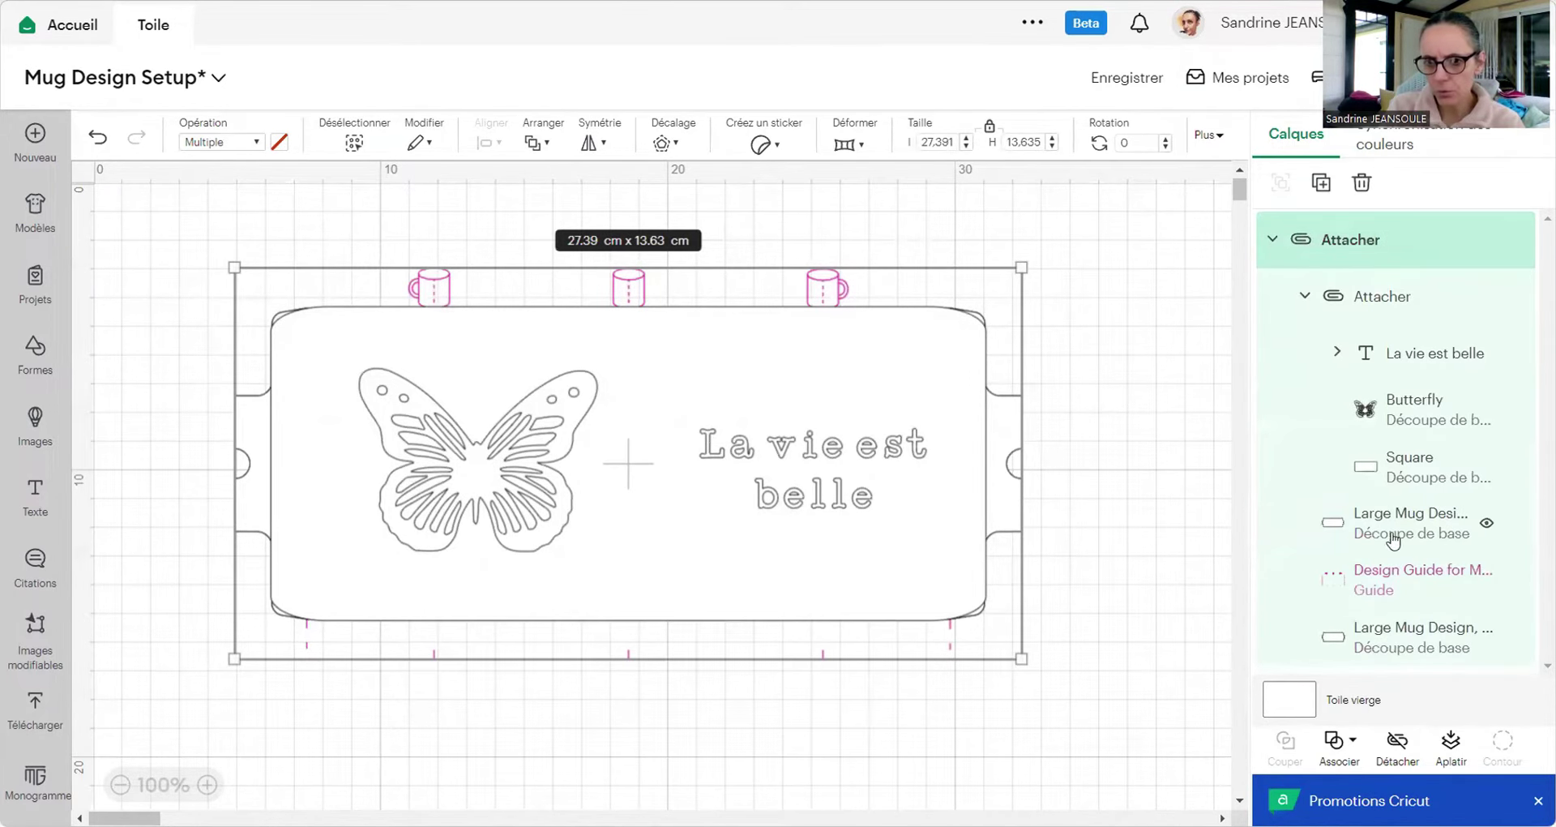
Step: Narrow the Square layer from both sides to about 24.04 cm wide
{"action": "left_click", "coordinate": [1412, 469]}
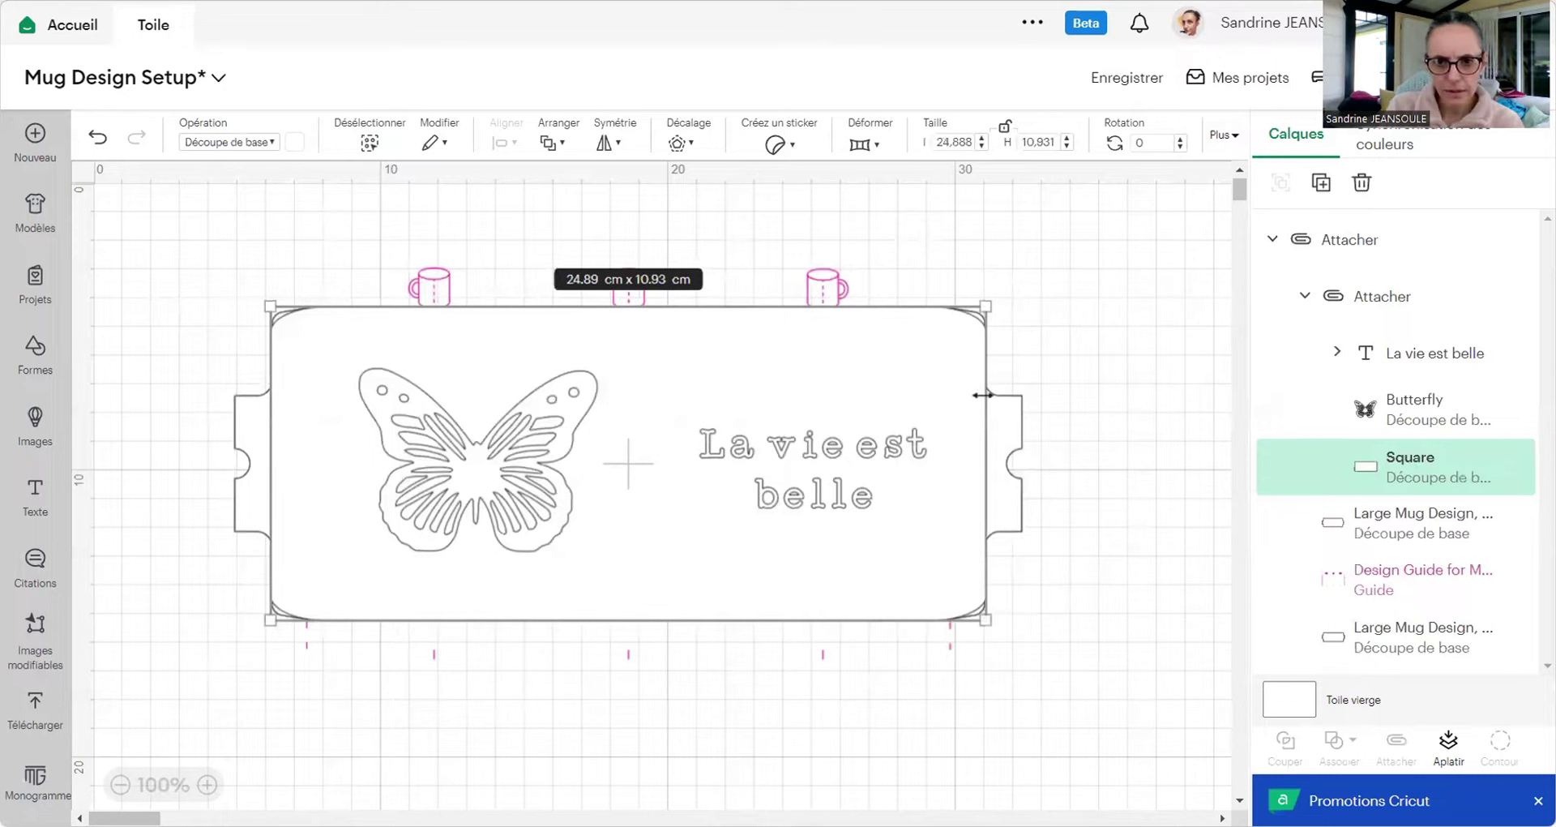
{"action": "left_click_drag", "start_coordinate": [983, 395], "coordinate": [970, 395]}
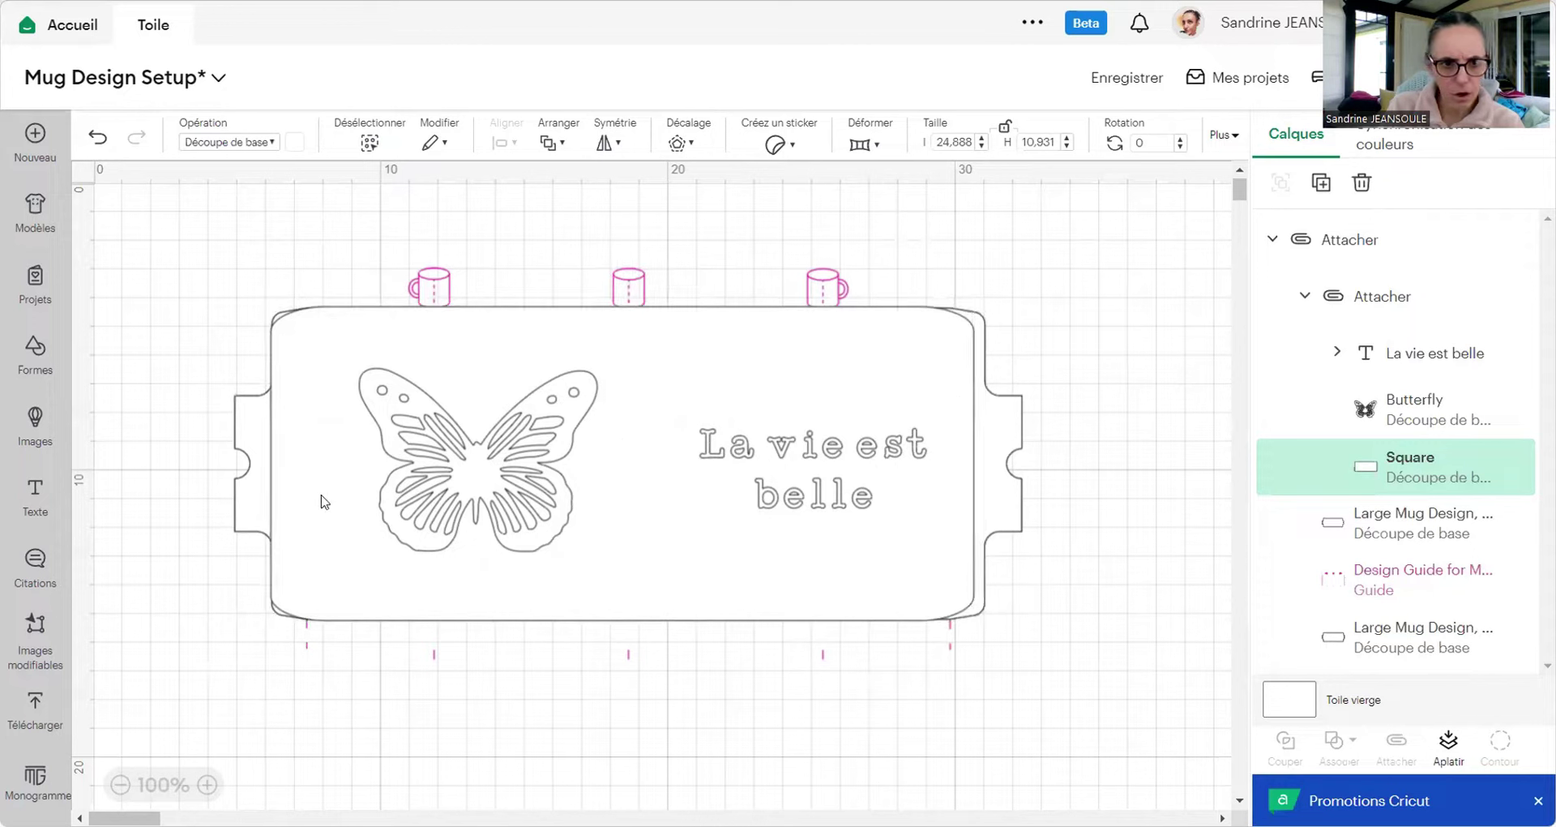
{"action": "left_click_drag", "start_coordinate": [270, 454], "coordinate": [279, 457]}
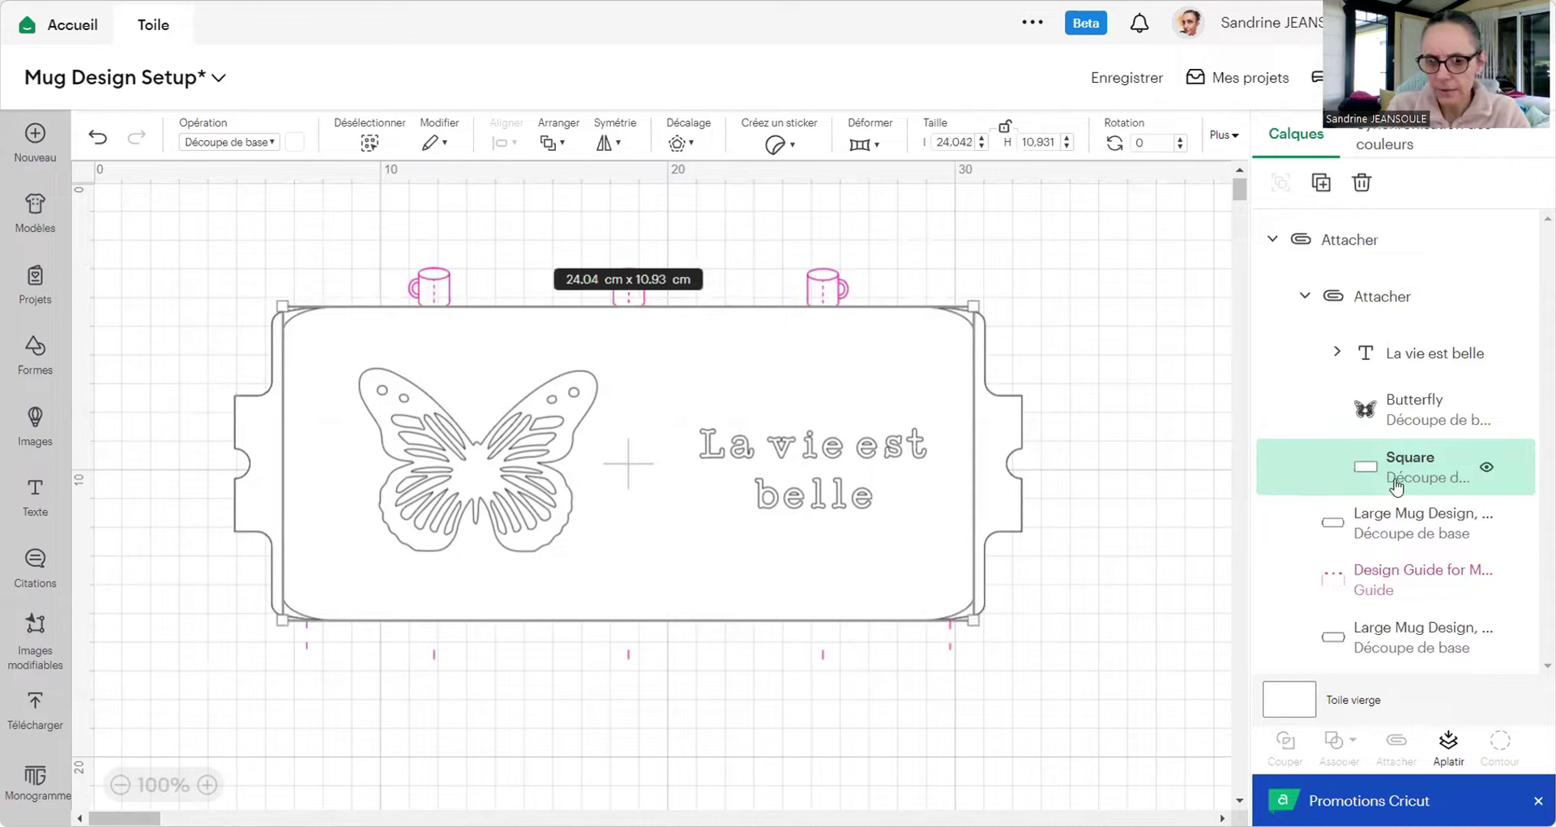
{"action": "left_click", "coordinate": [1378, 525], "text": "shift"}
{"action": "left_click", "coordinate": [1345, 632], "text": "shift"}
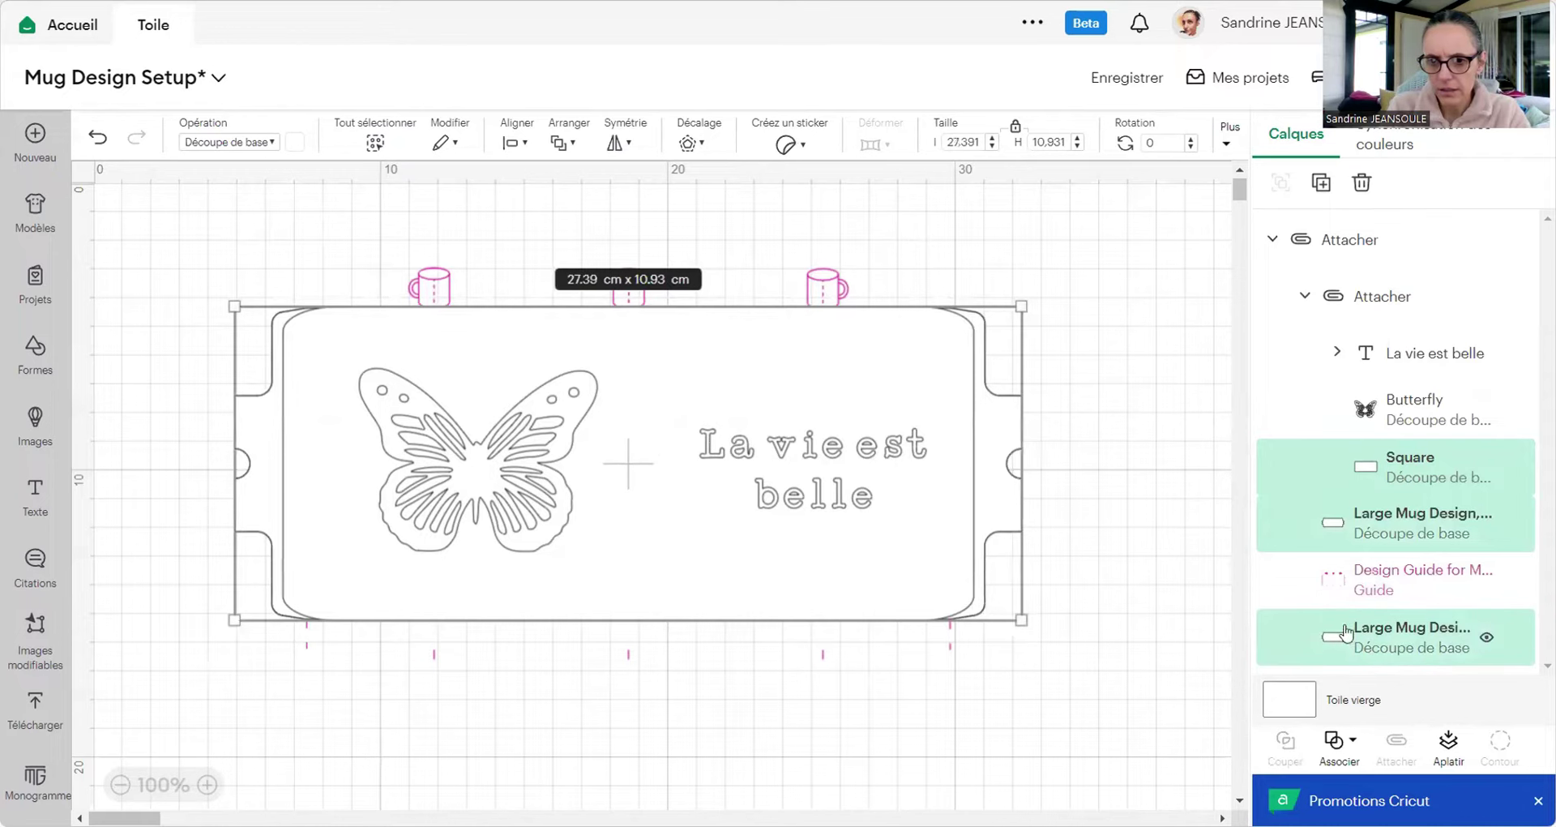
{"action": "left_click_drag", "start_coordinate": [188, 244], "coordinate": [1094, 644]}
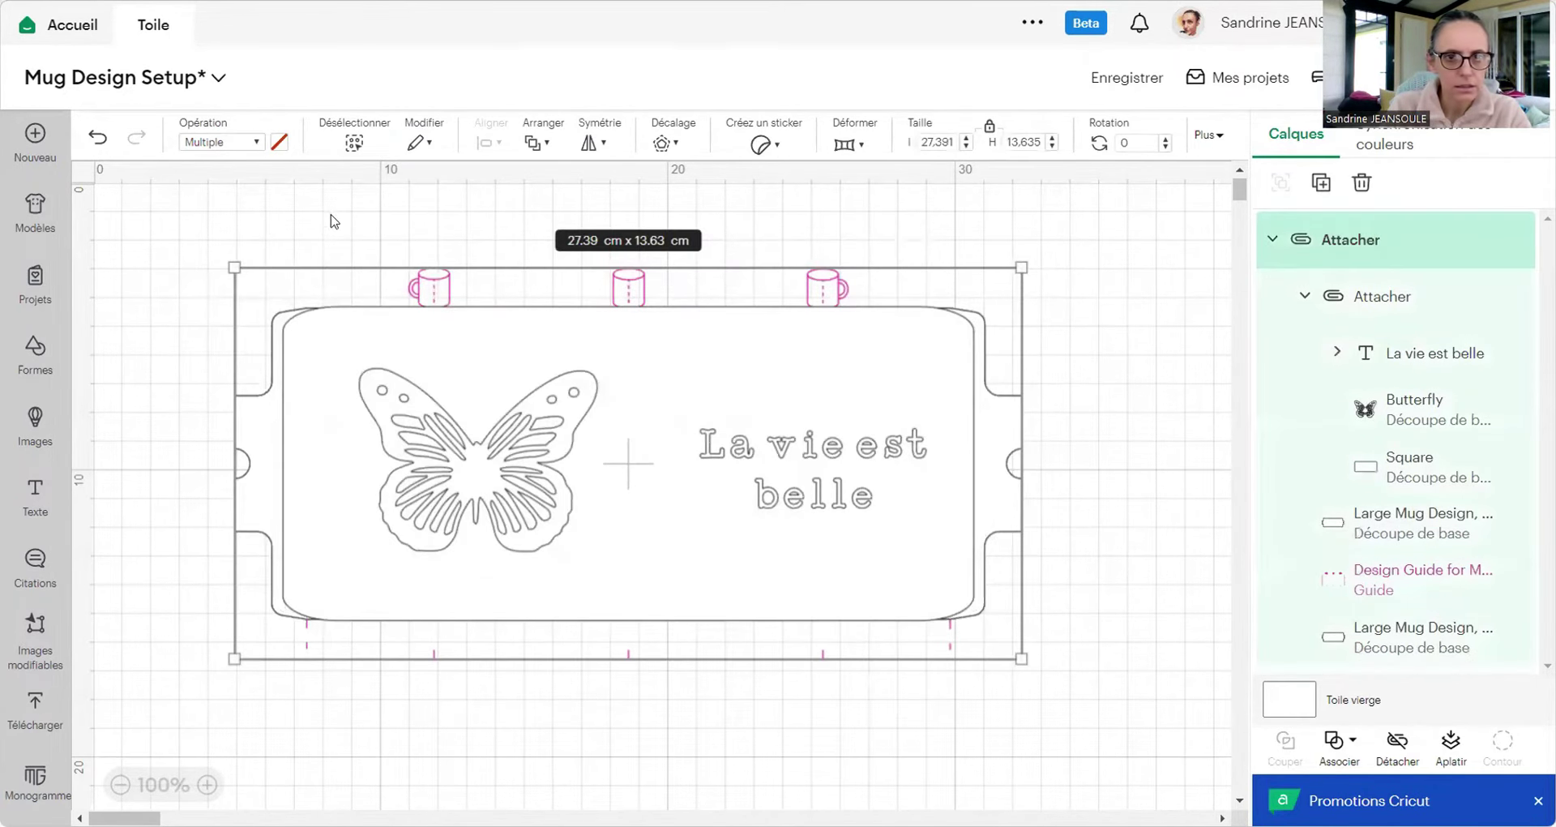
{"action": "left_click", "coordinate": [537, 144]}
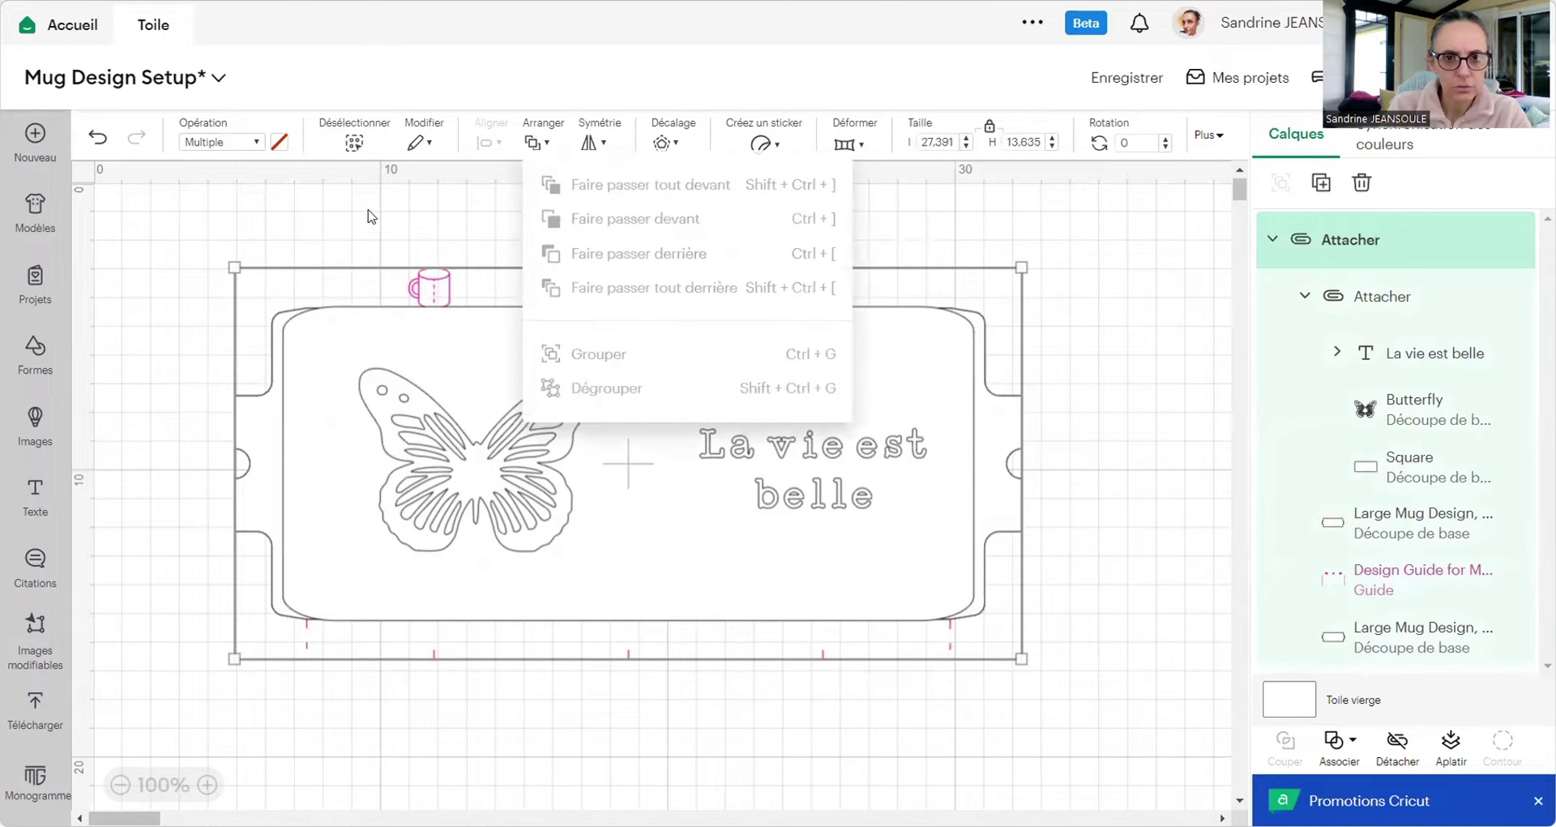
{"action": "left_click", "coordinate": [514, 242]}
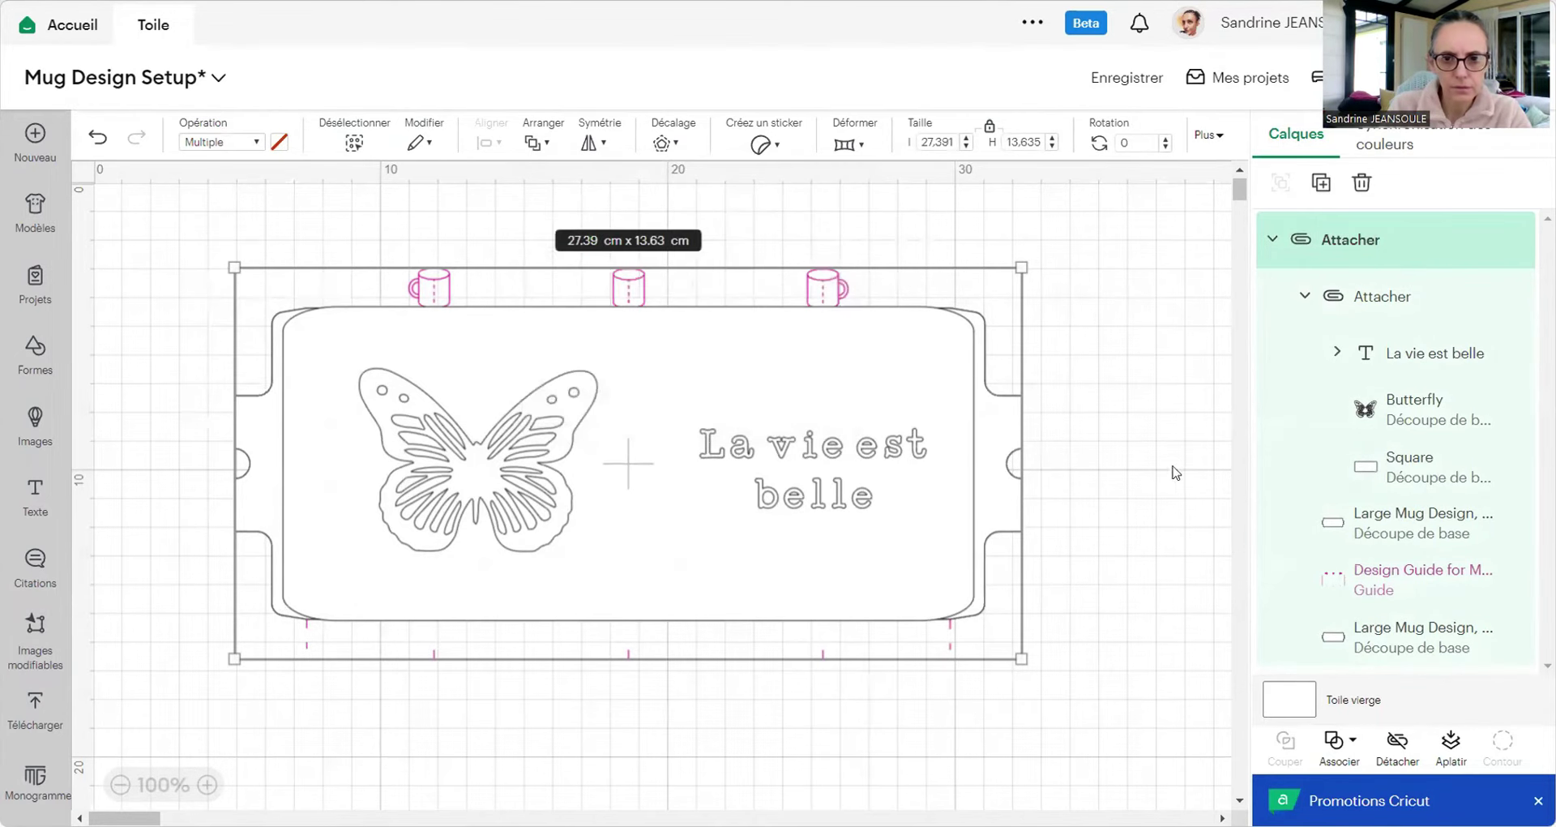
{"action": "left_click", "coordinate": [1131, 453]}
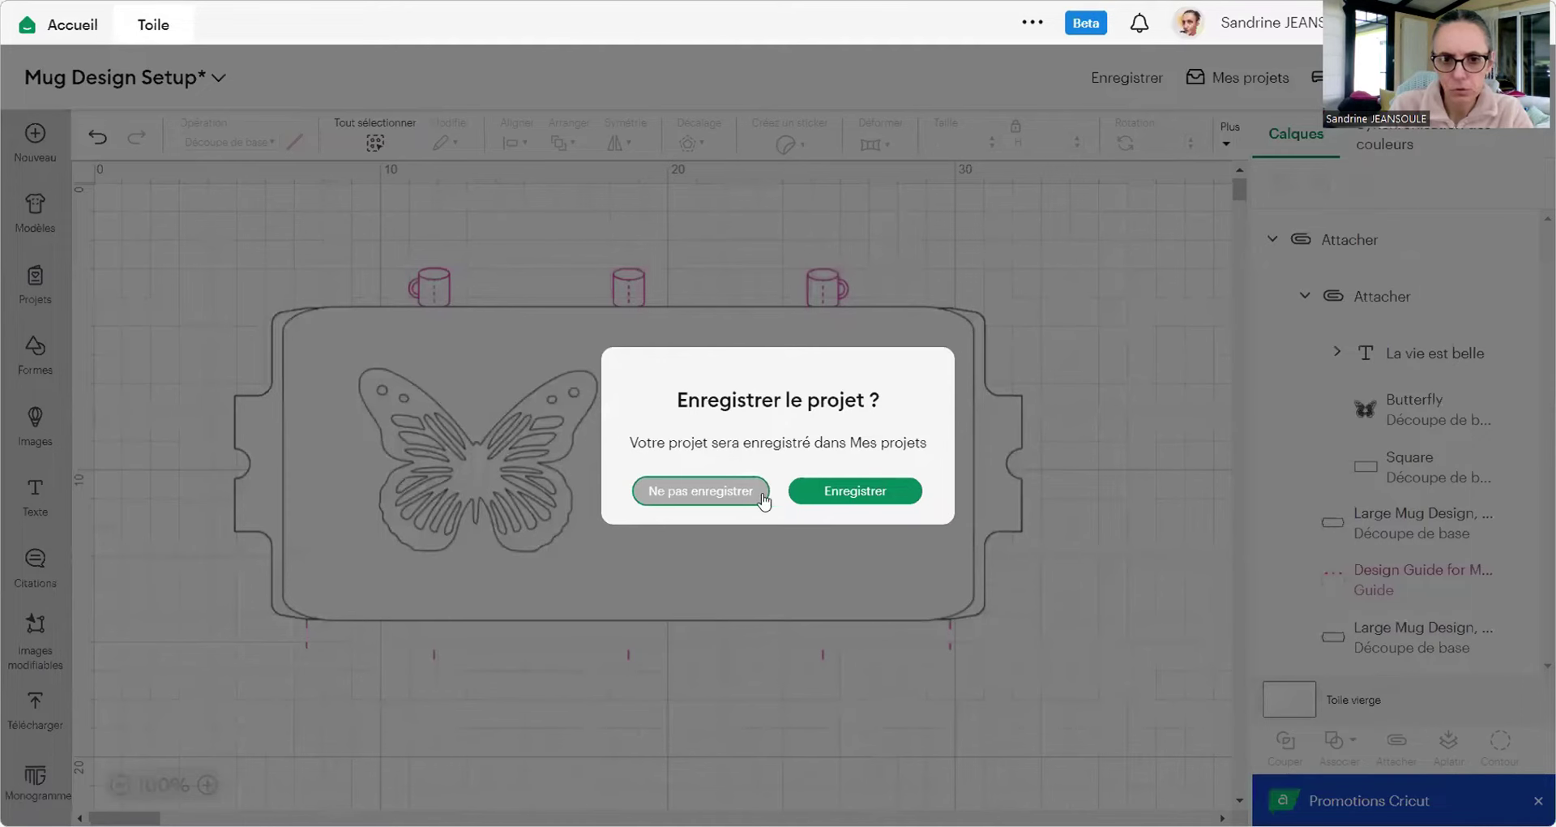
Step: Save the project as "Mug Design Setup - 1" and add it to the mug collection
{"action": "left_click", "coordinate": [855, 491]}
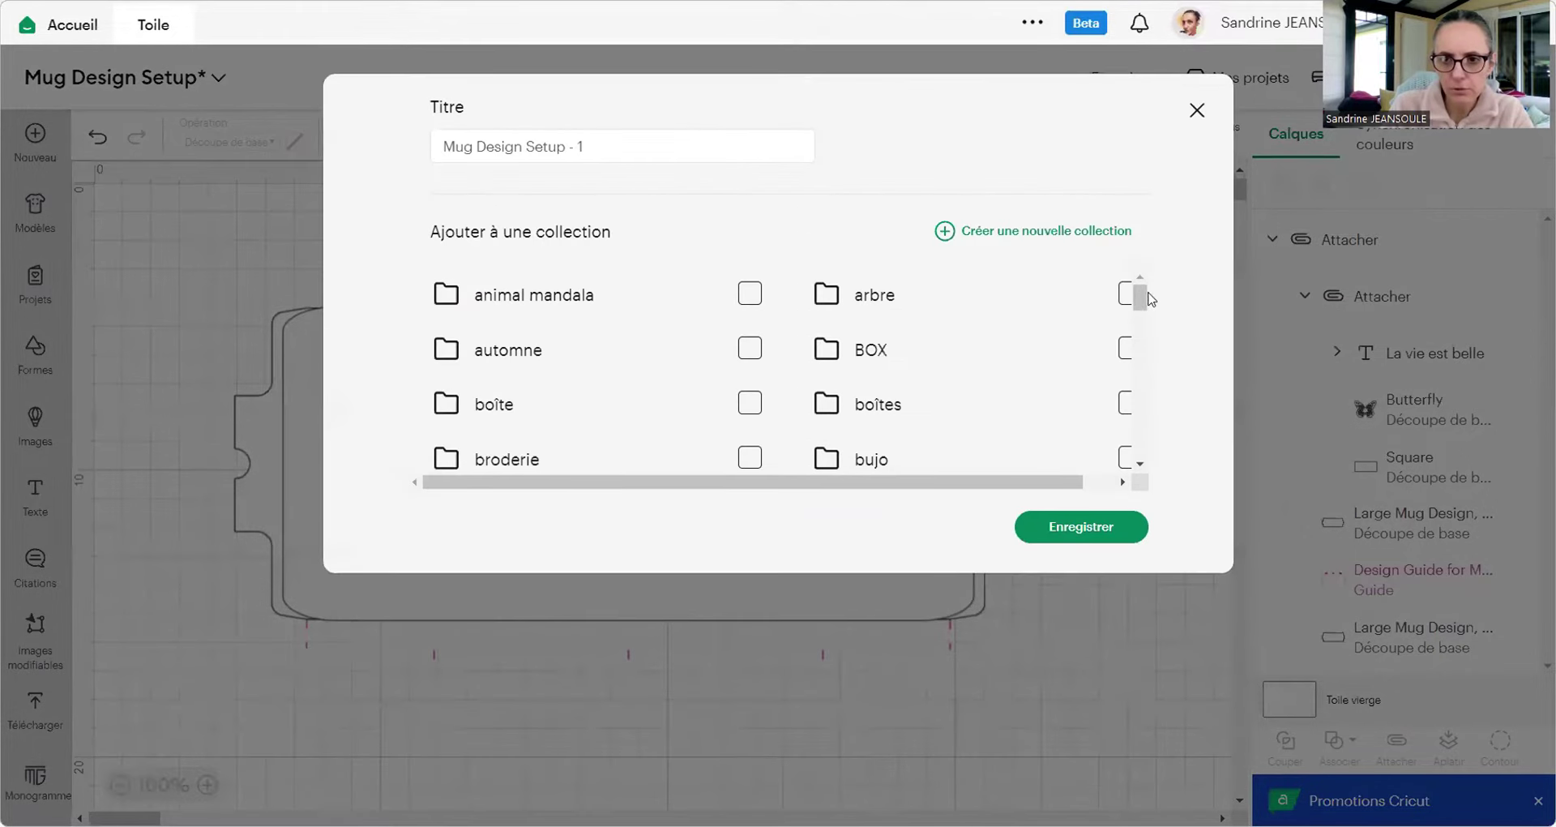
{"action": "left_click_drag", "start_coordinate": [1151, 299], "coordinate": [1159, 391]}
{"action": "left_click", "coordinate": [1126, 411]}
{"action": "left_click", "coordinate": [1086, 528]}
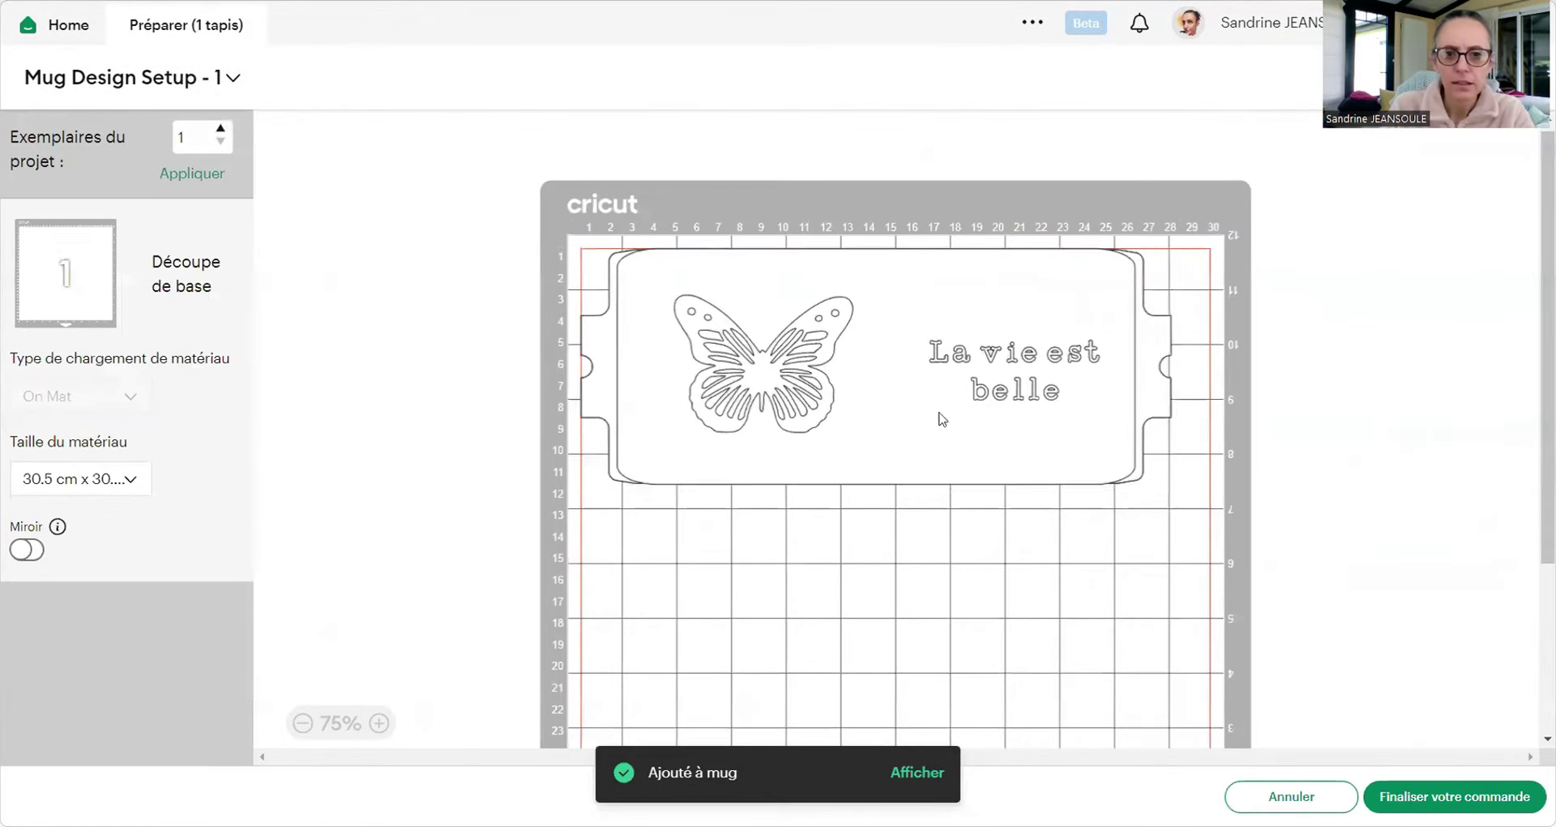
Step: Mirror the design on the cutting mat and cancel the cut preparation to return to the canvas
{"action": "left_click", "coordinate": [942, 419]}
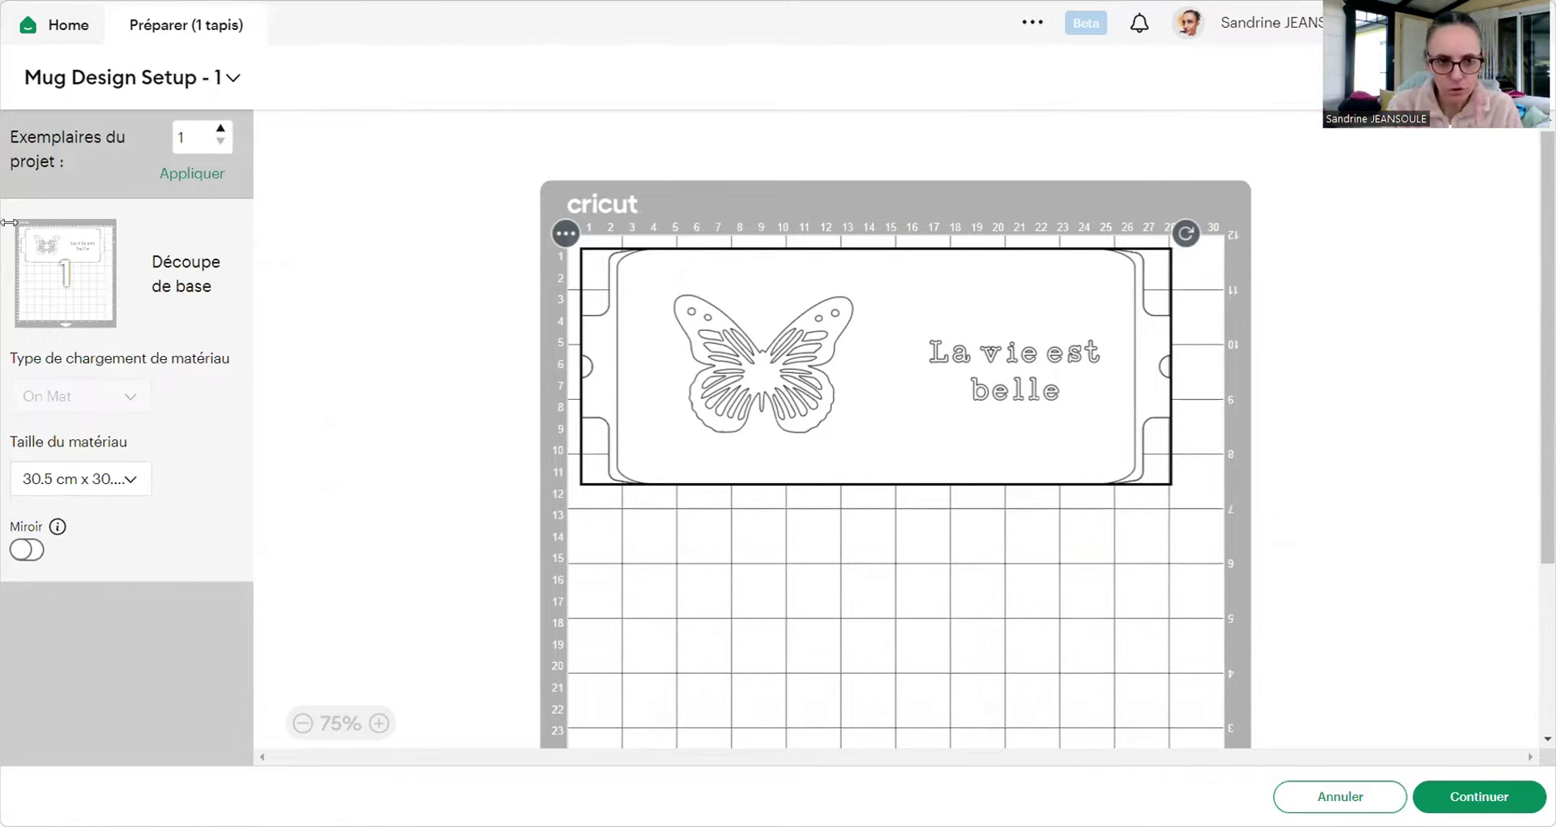
{"action": "left_click", "coordinate": [27, 550]}
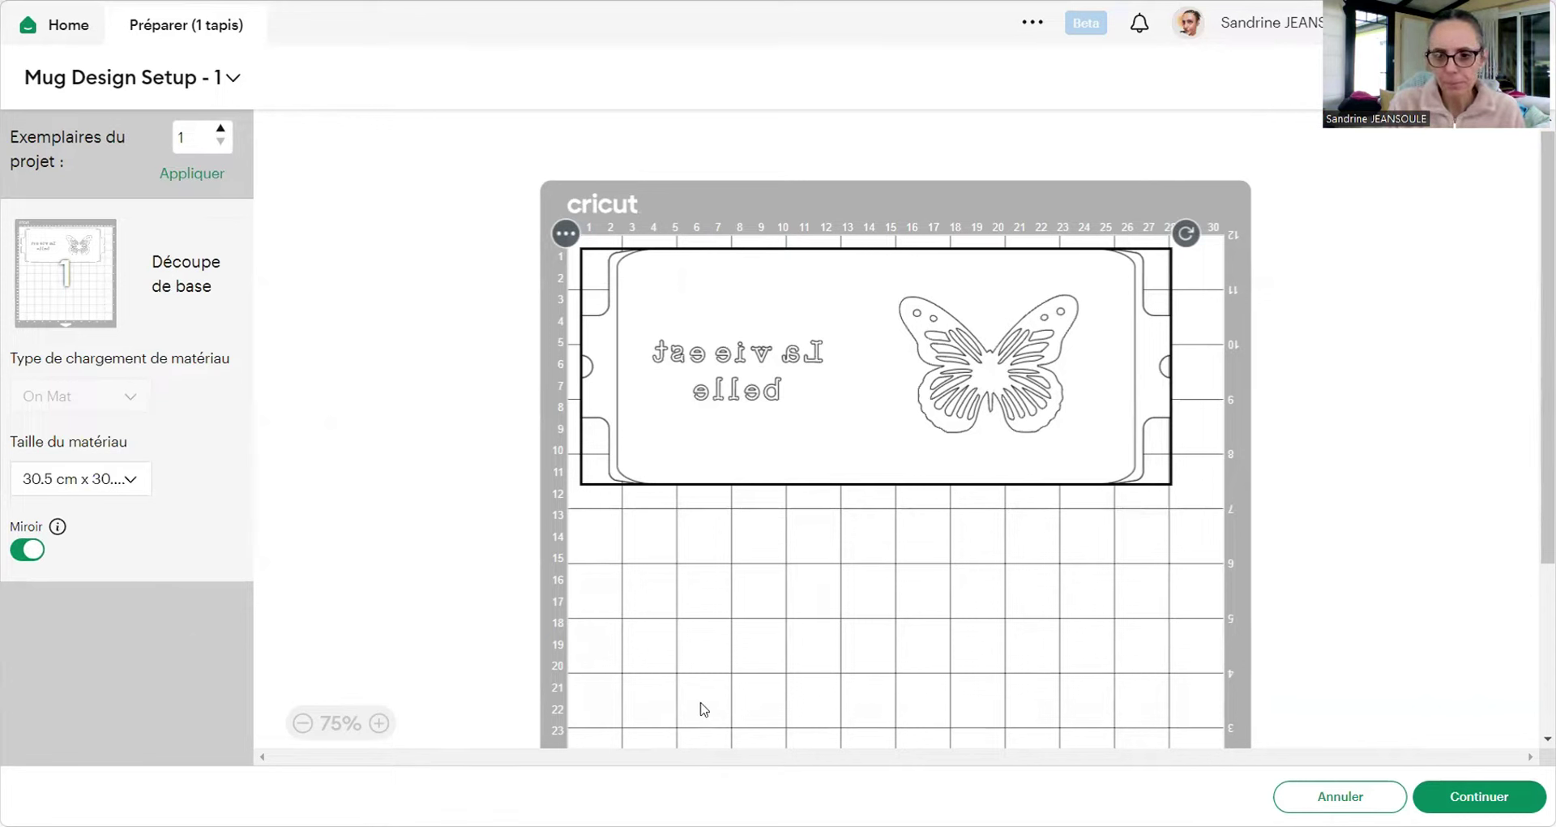
{"action": "left_click", "coordinate": [1338, 796]}
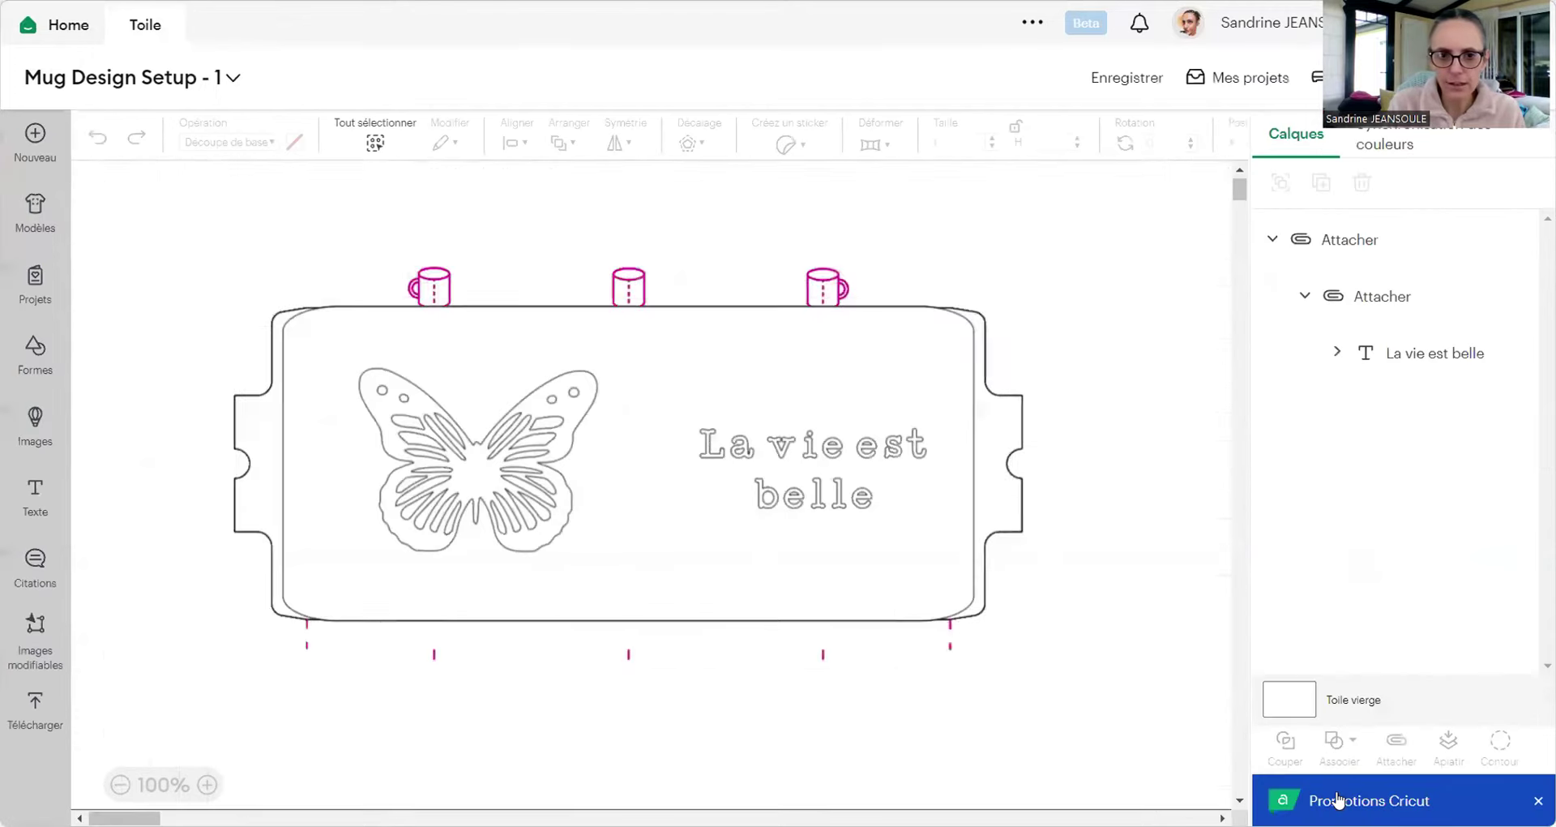
Step: Return to the mug setup project results, open "Dodecagon Mug Design Setup" for customising, and select its pink geometric figure
{"action": "left_click", "coordinate": [34, 138]}
{"action": "left_click", "coordinate": [31, 40]}
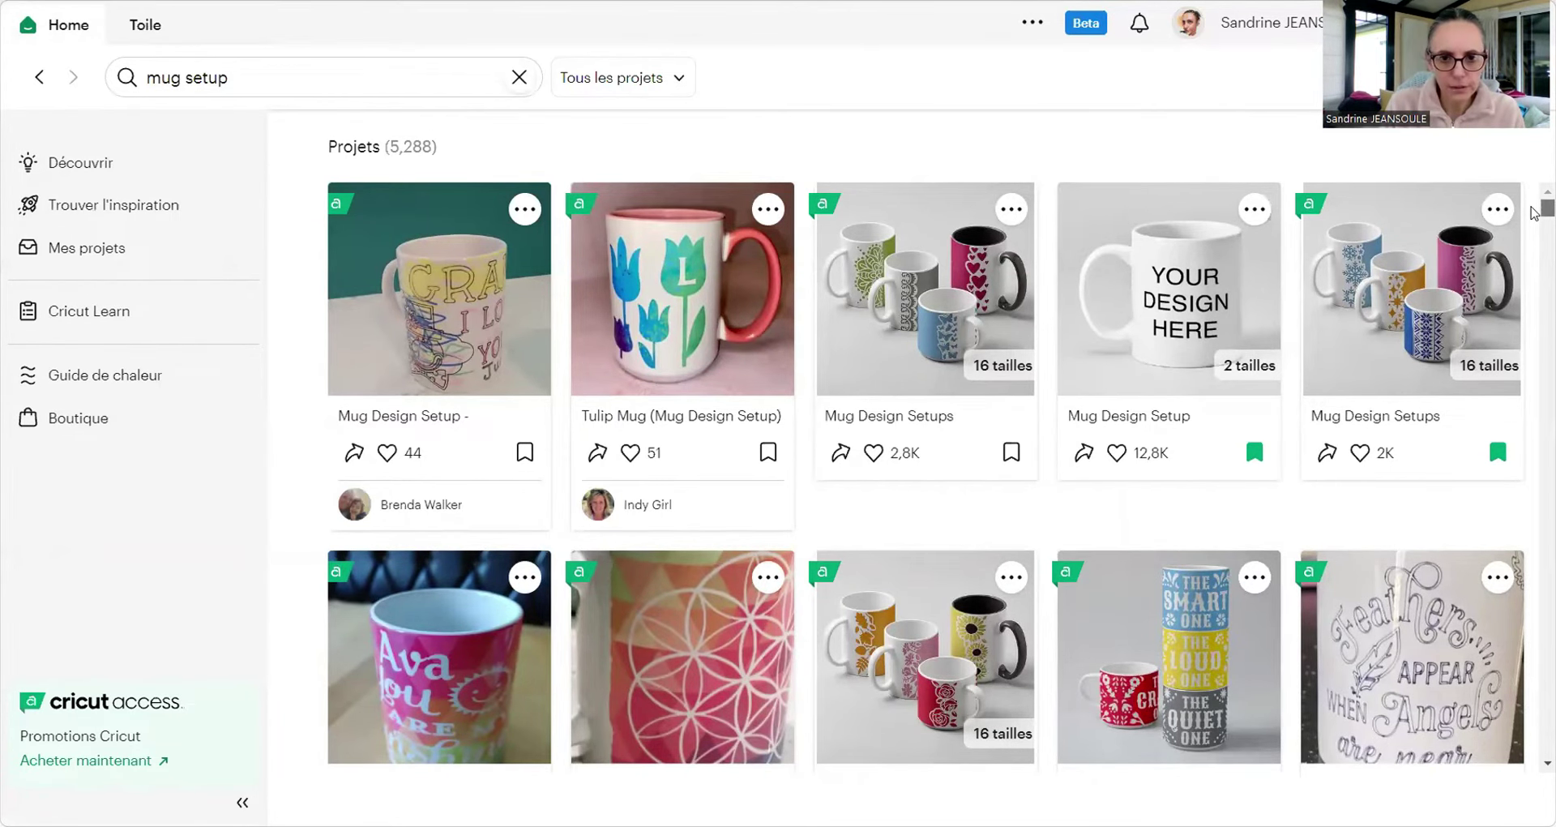
{"action": "scroll", "coordinate": [1535, 215], "scroll_direction": "down", "scroll_amount": 3}
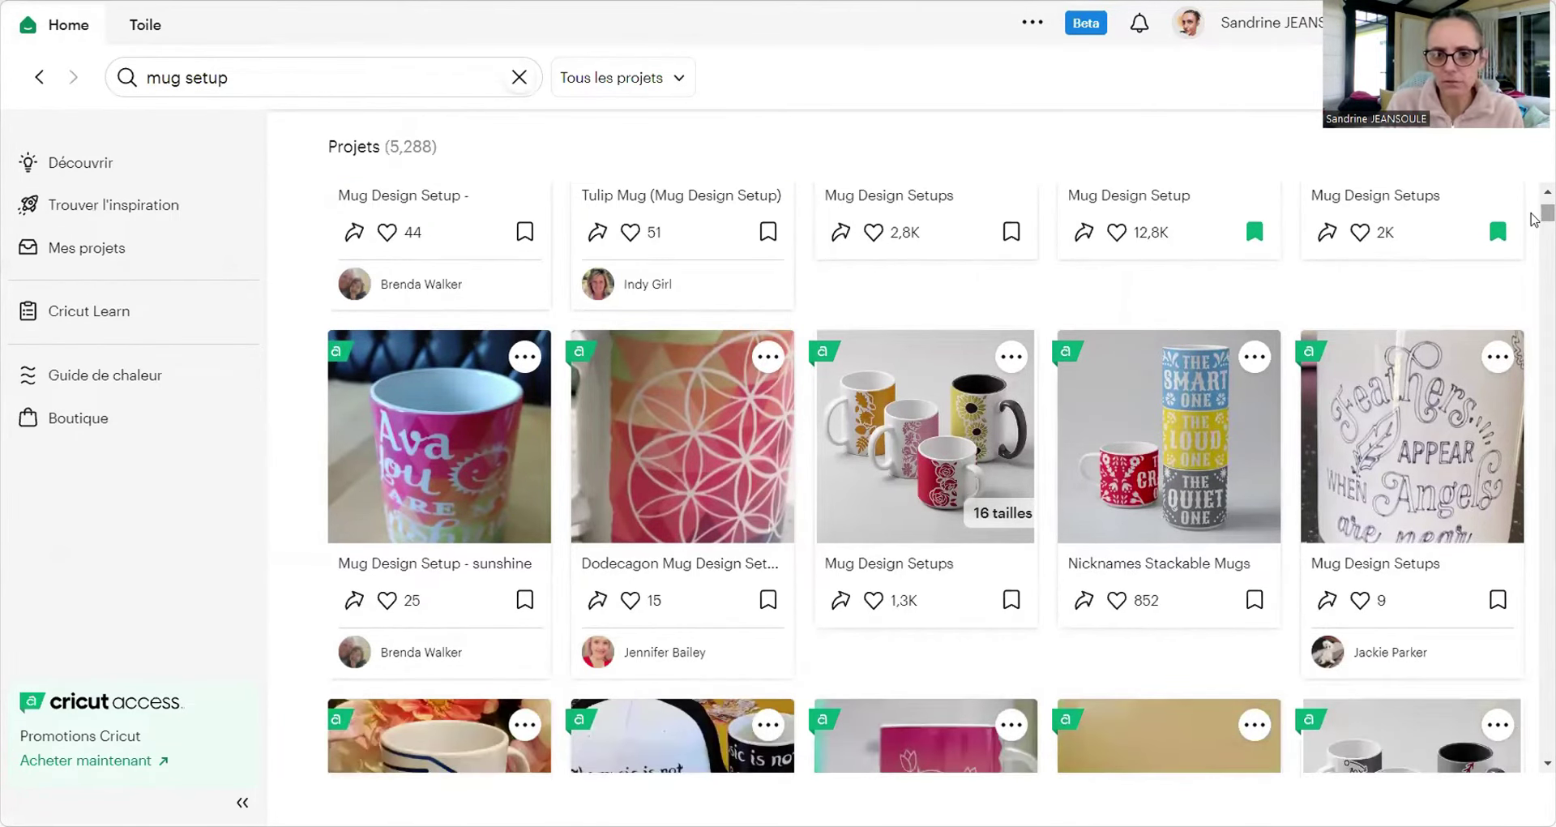
{"action": "left_click", "coordinate": [685, 468]}
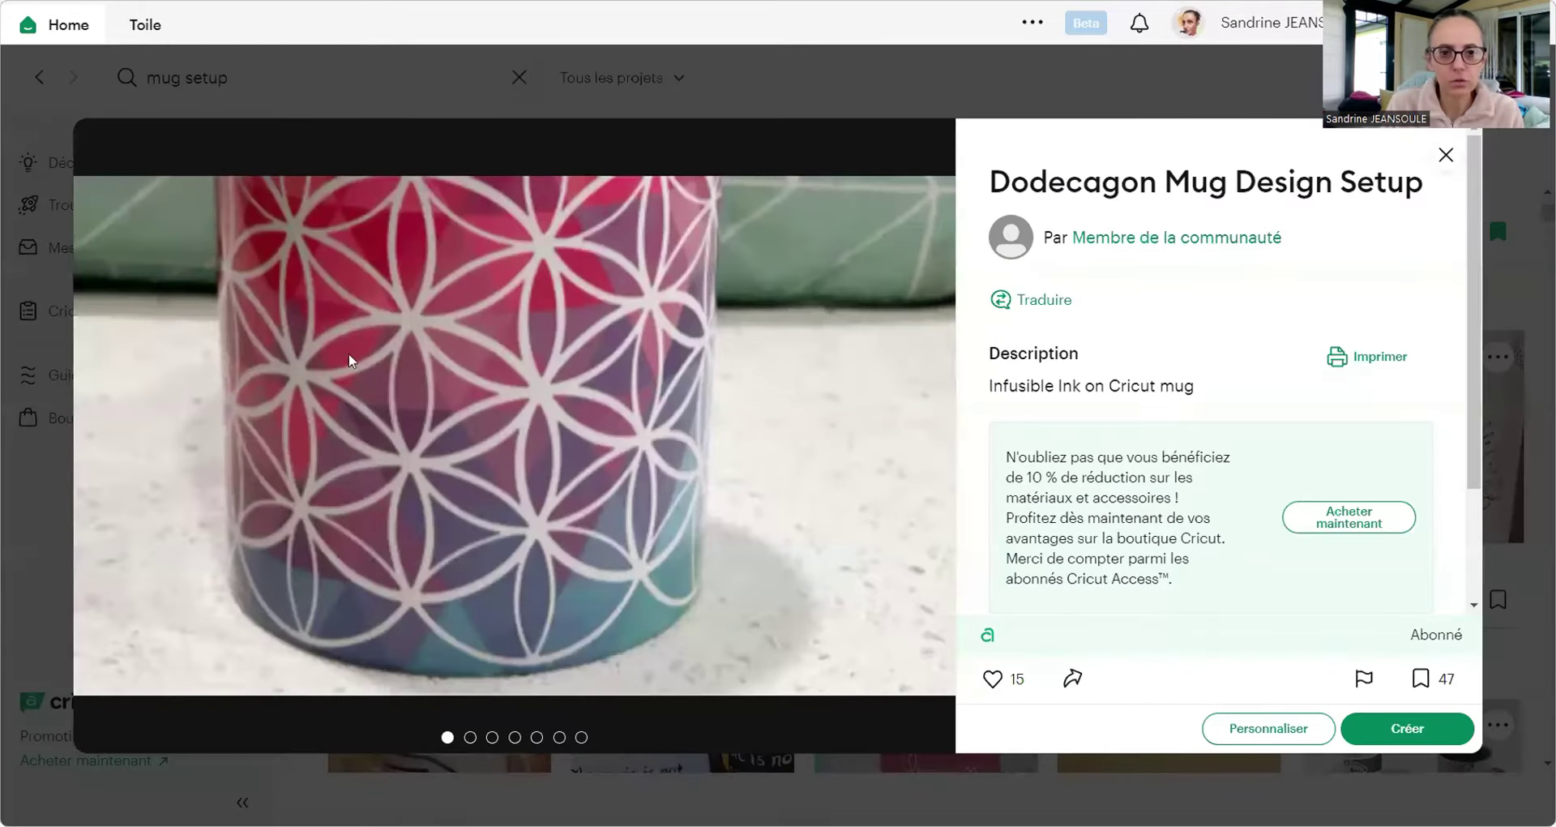
{"action": "left_click", "coordinate": [1297, 730]}
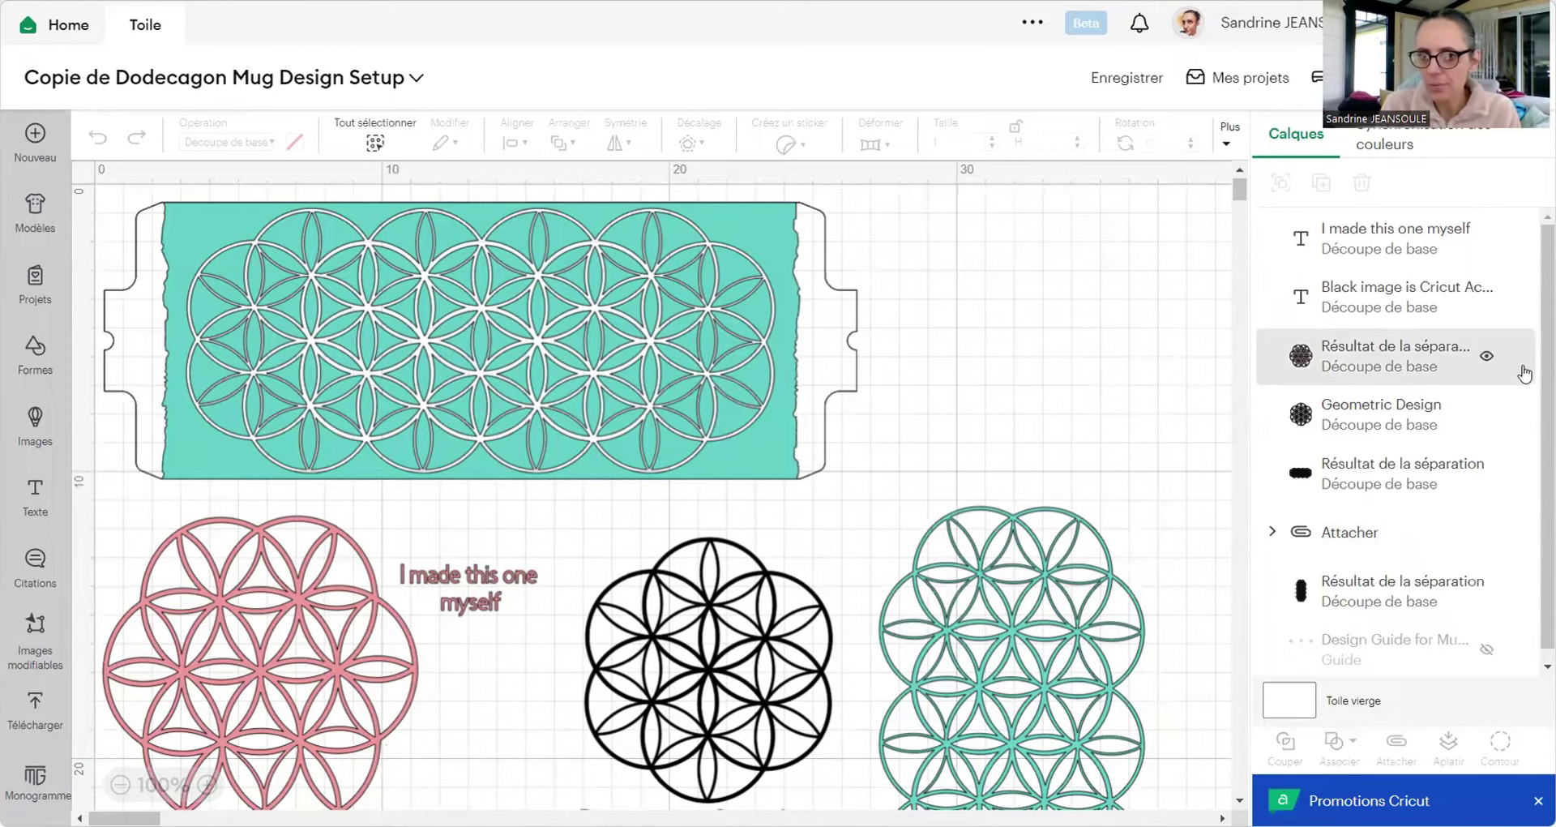
{"action": "left_click", "coordinate": [1326, 373]}
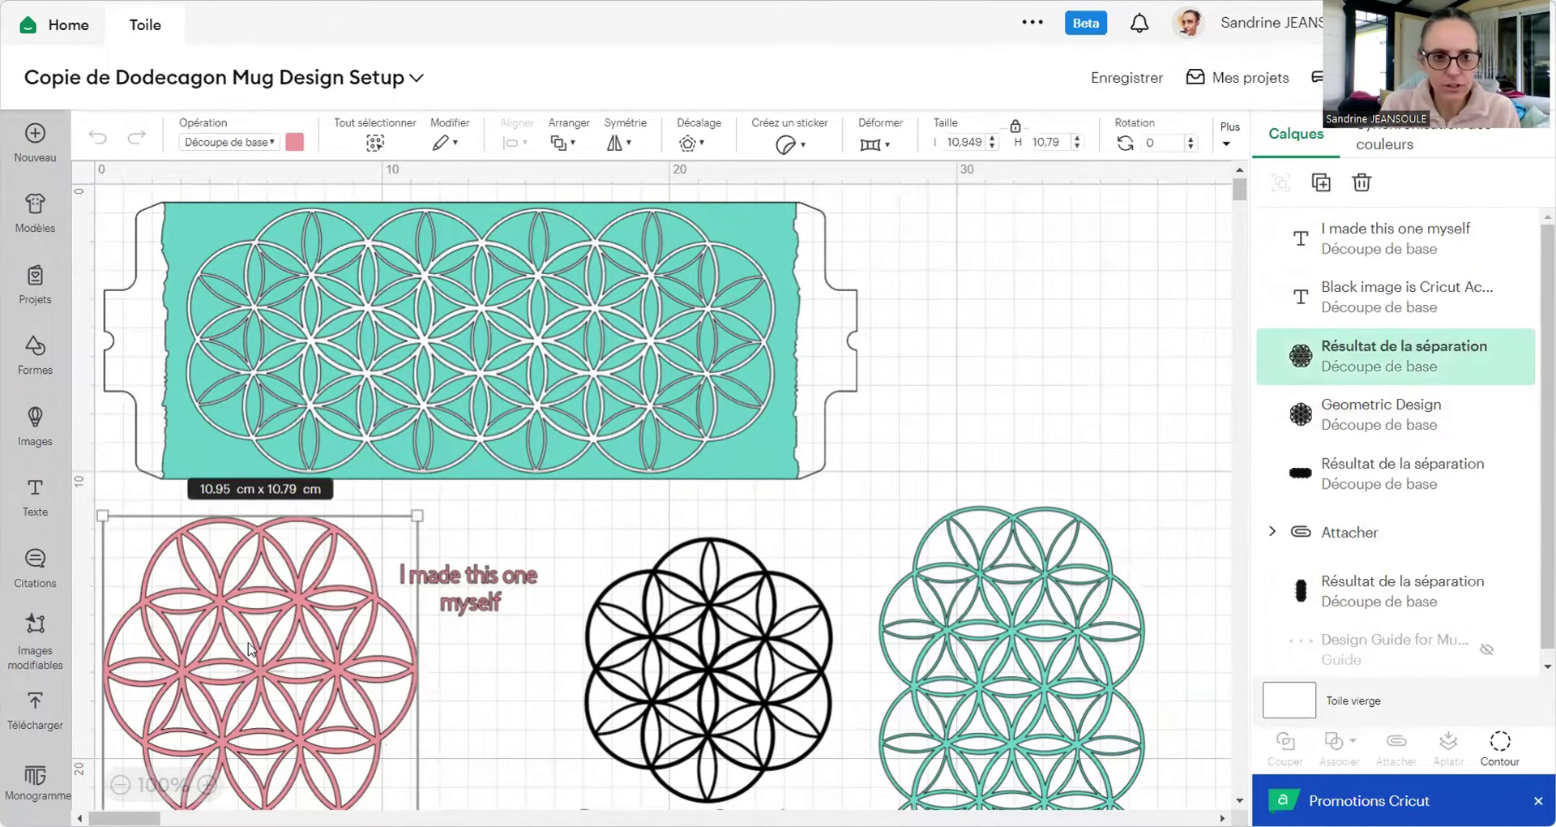
Step: Hide the pink figure, the black Geometric Design, the vertical teal pattern and the "I made this one myself" text
{"action": "left_click", "coordinate": [1487, 355]}
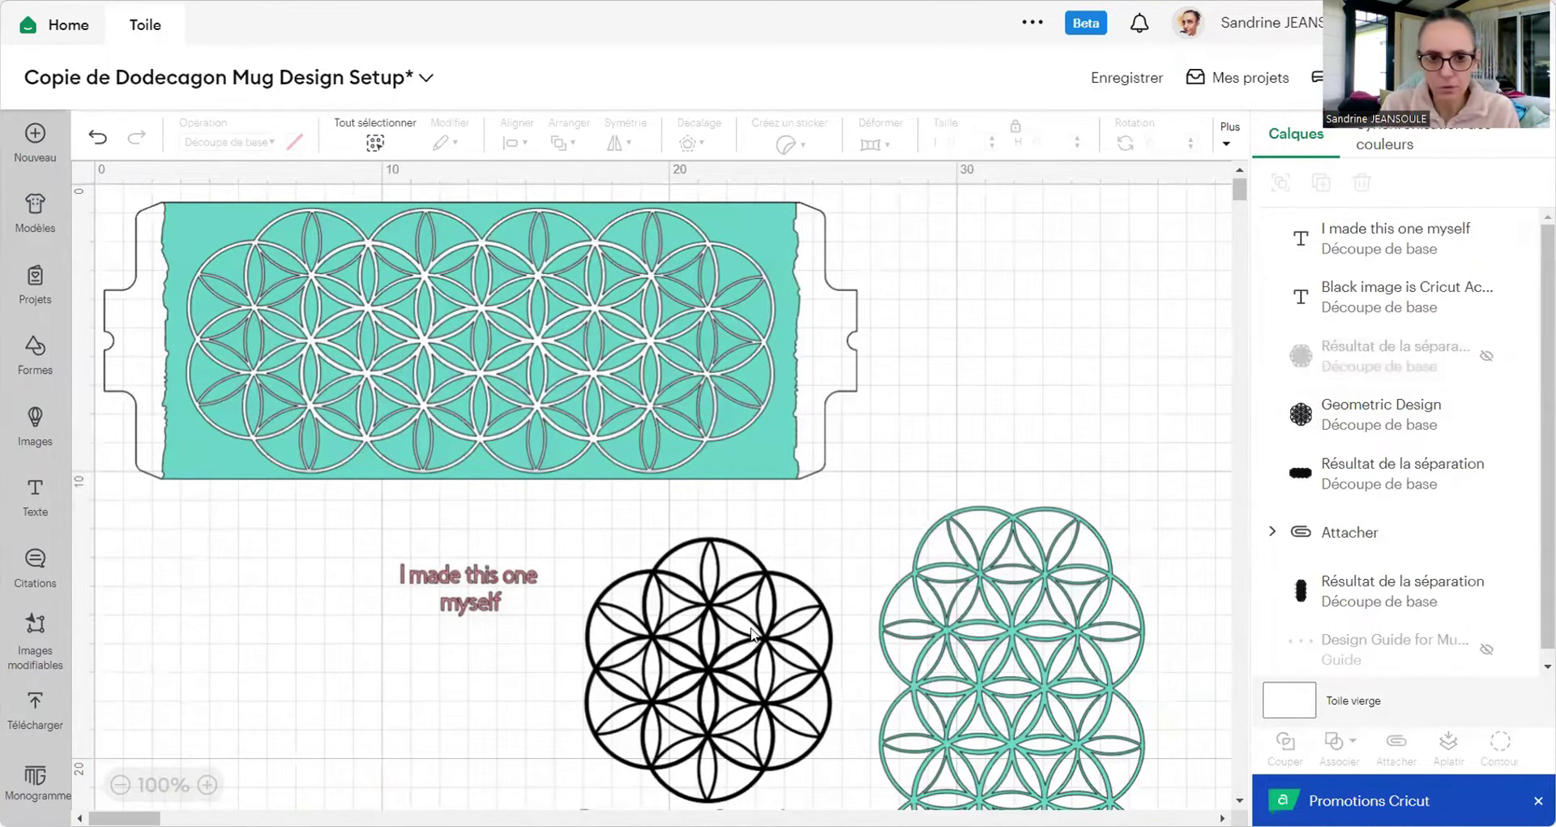
{"action": "left_click", "coordinate": [1451, 415]}
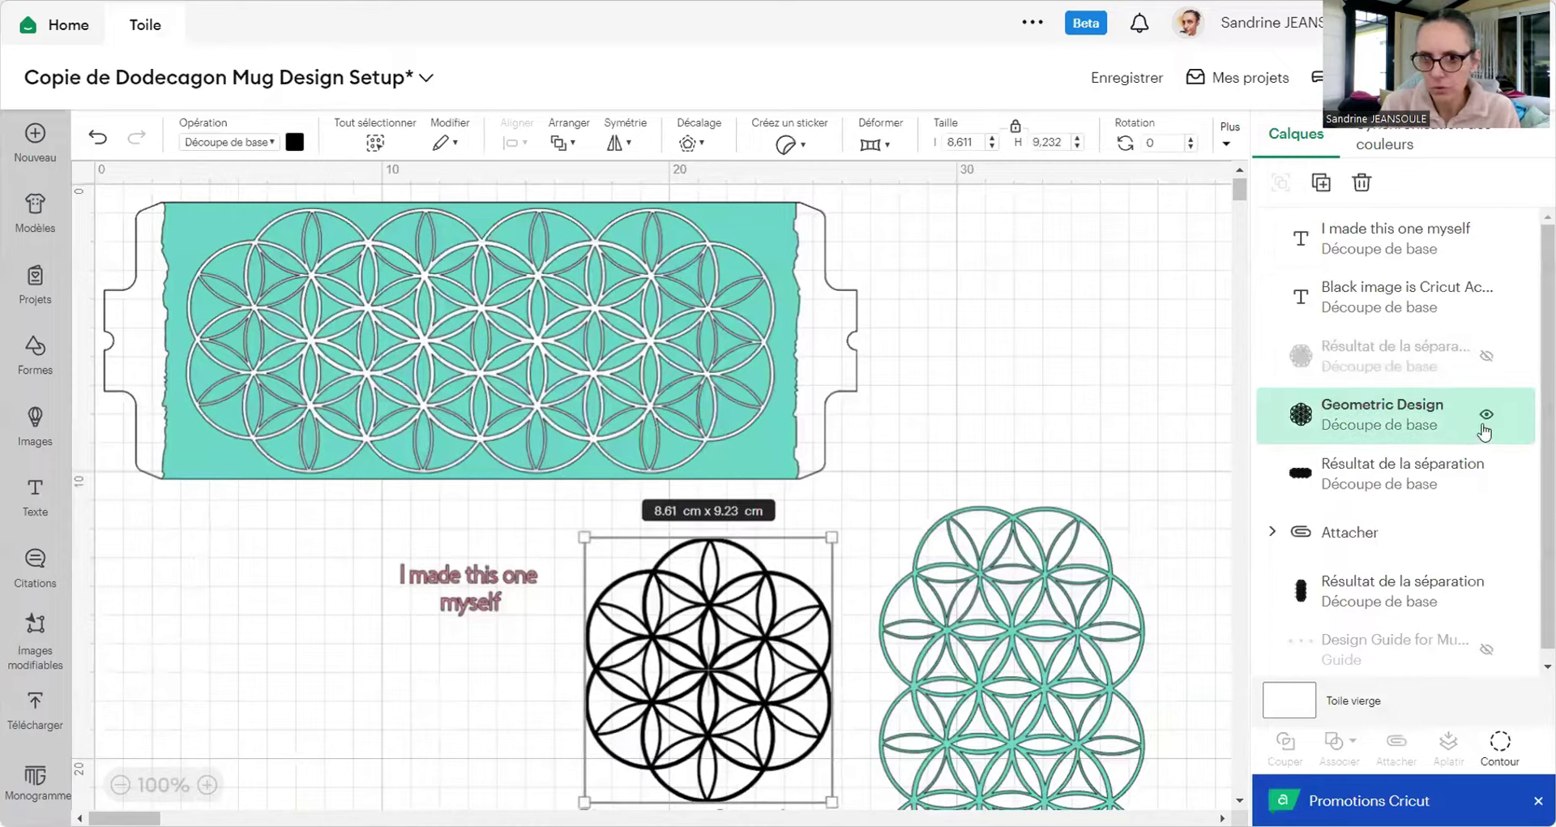
{"action": "left_click", "coordinate": [1487, 414]}
{"action": "left_click", "coordinate": [1457, 584]}
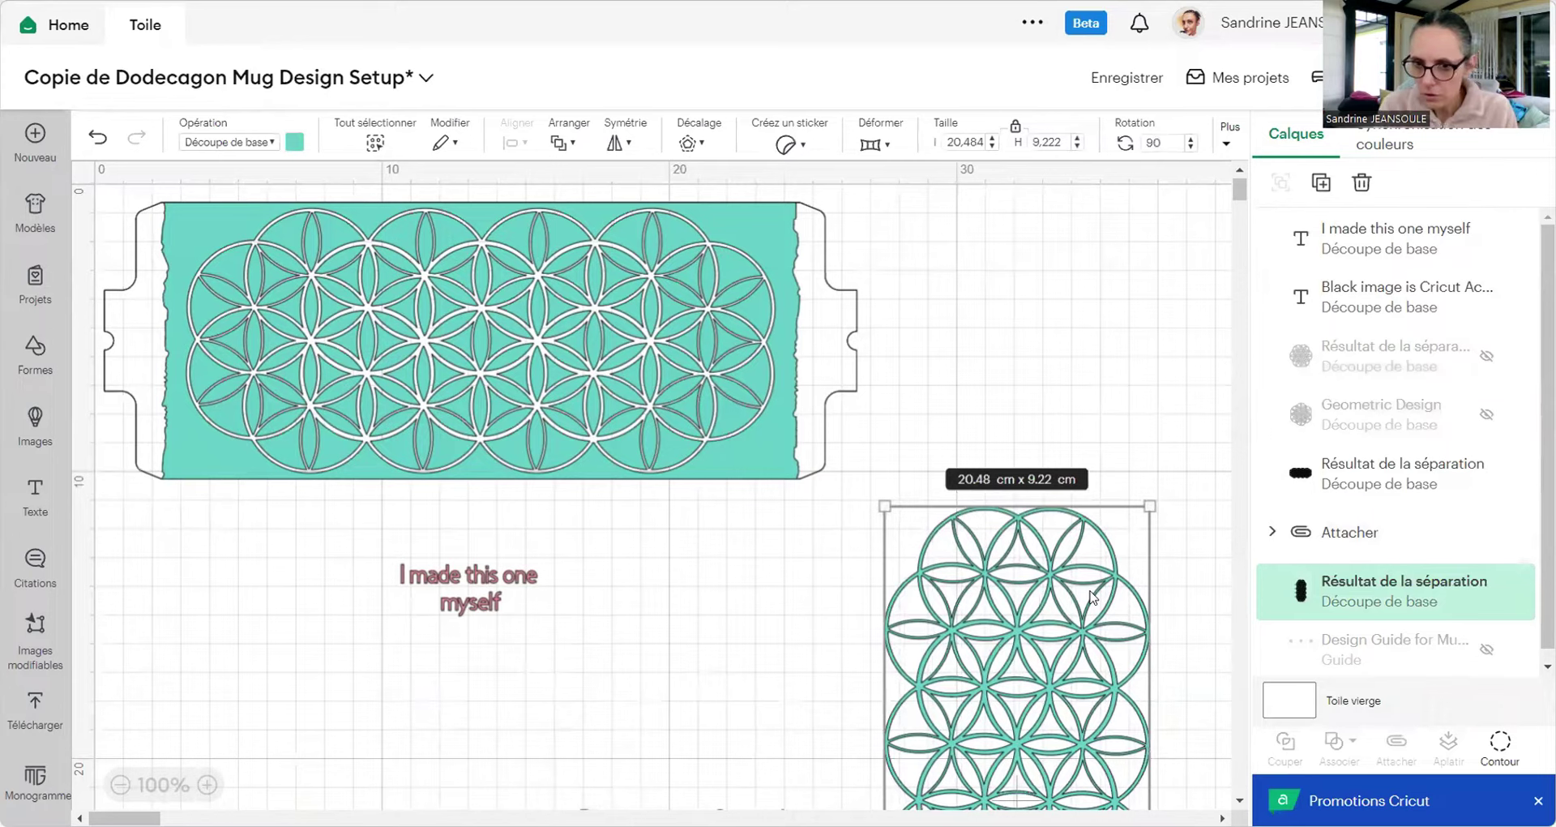
{"action": "left_click", "coordinate": [1487, 590]}
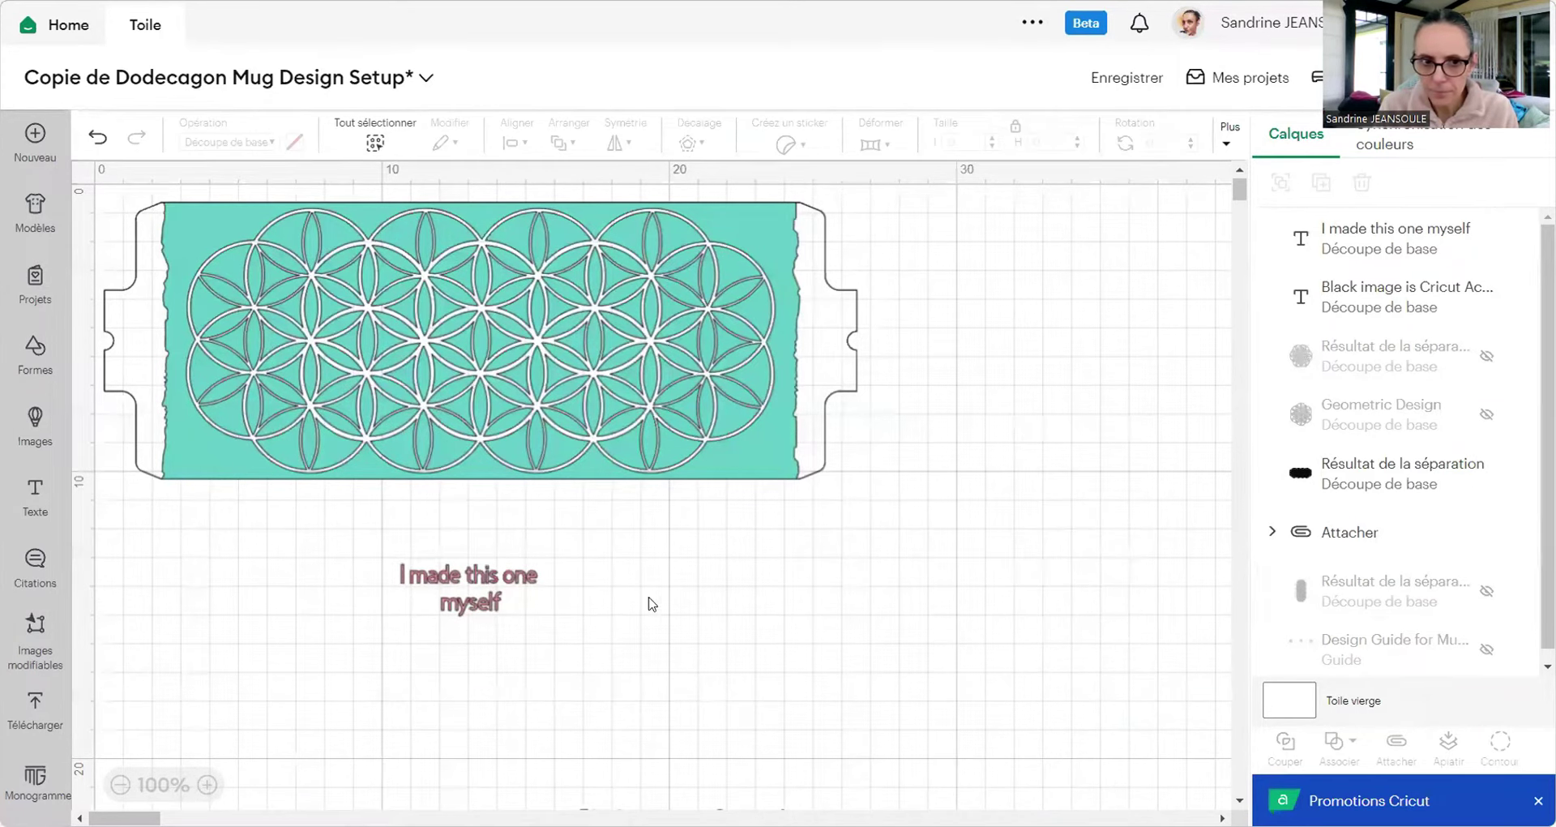
{"action": "left_click", "coordinate": [494, 588]}
{"action": "left_click", "coordinate": [1488, 242]}
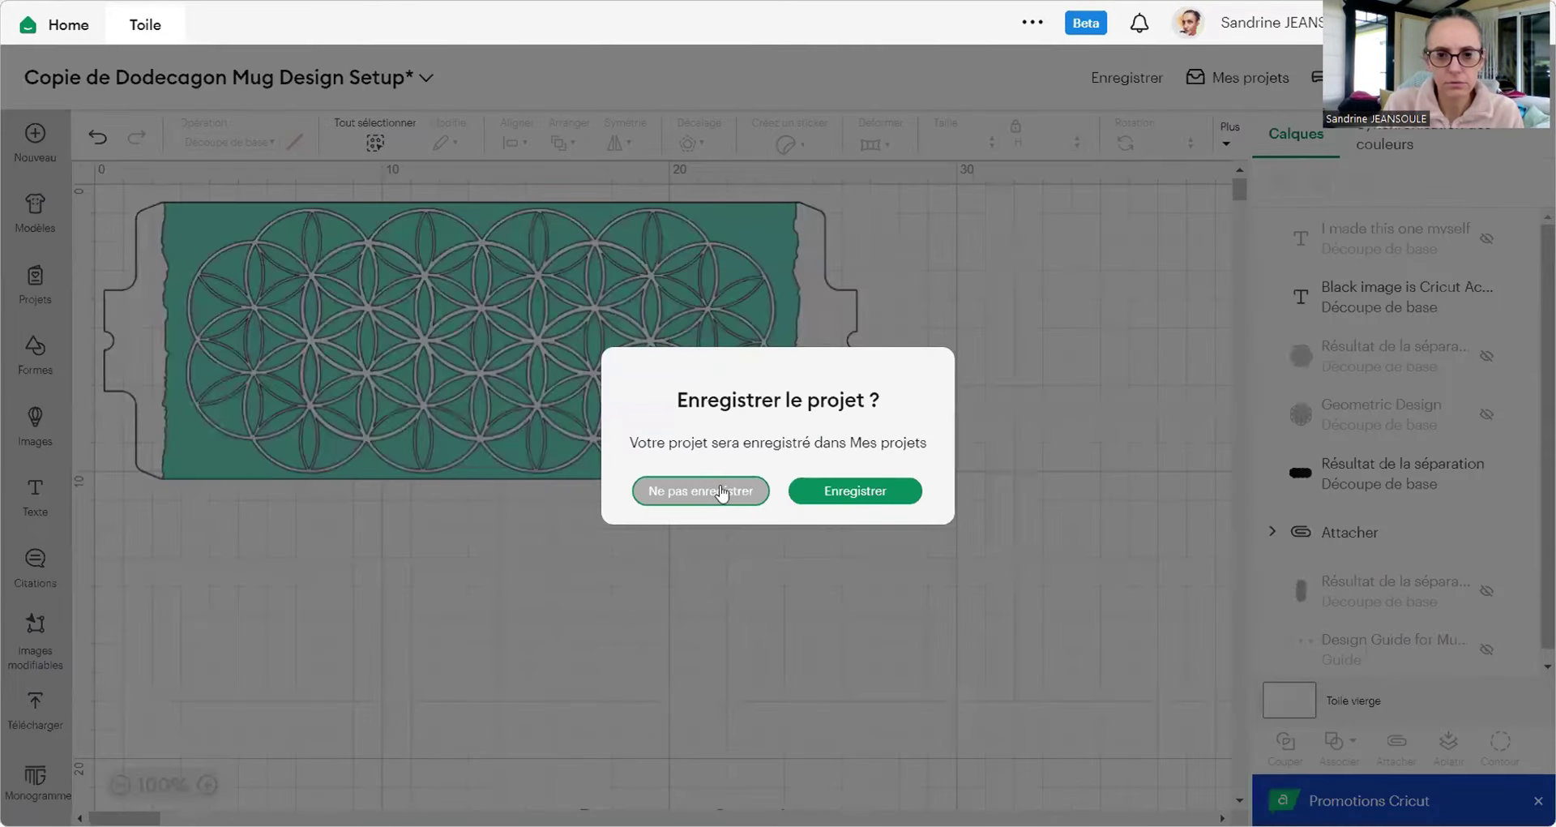
Step: Save the project as "Copie de Dodecagon Mug Design Setup - 1" and add it to the mug collection
{"action": "left_click", "coordinate": [852, 498]}
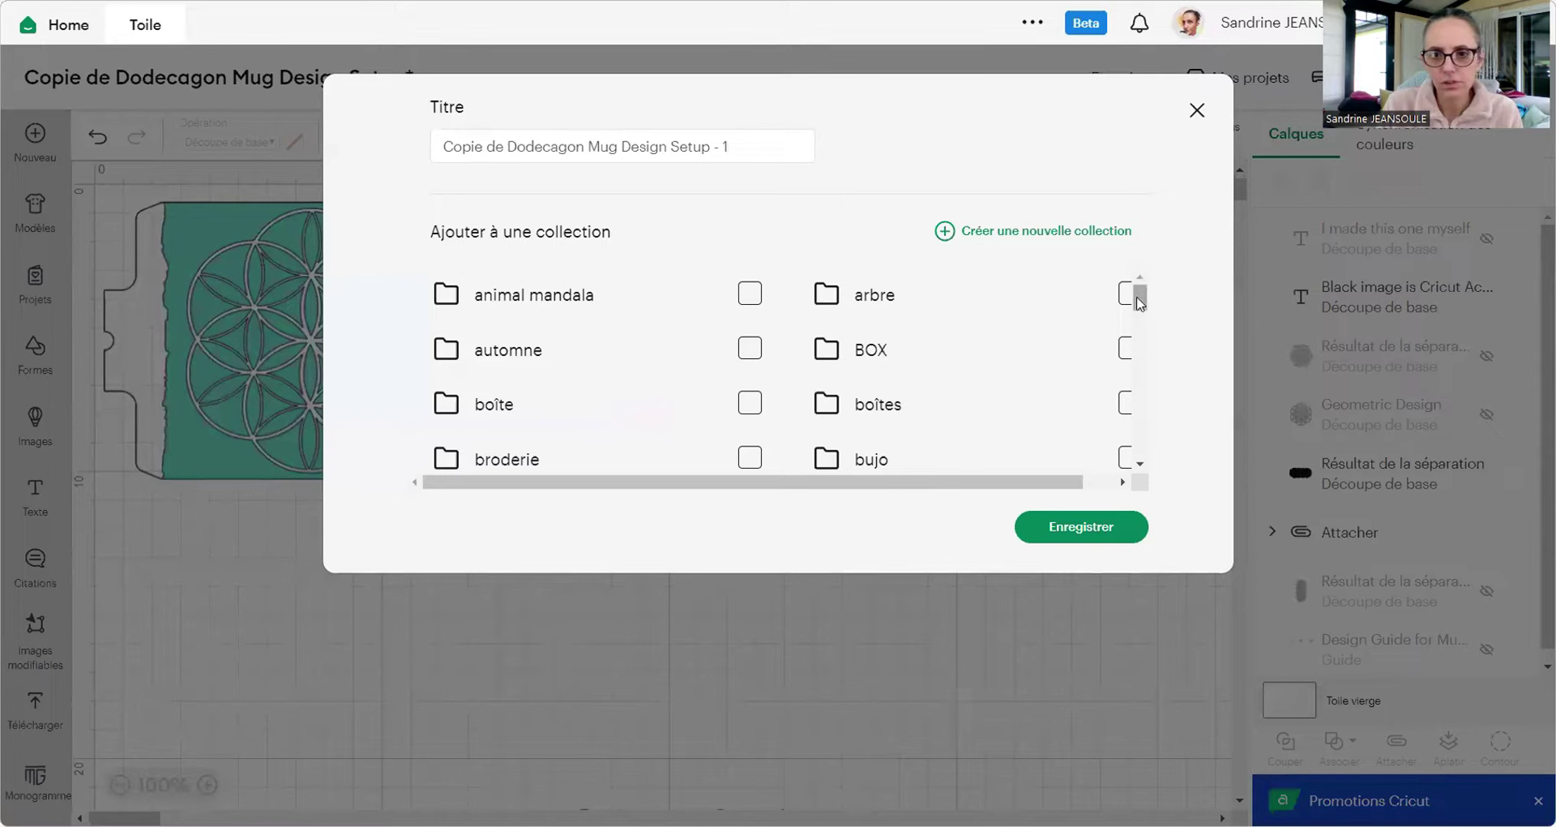
{"action": "left_click_drag", "start_coordinate": [1140, 297], "coordinate": [1138, 394]}
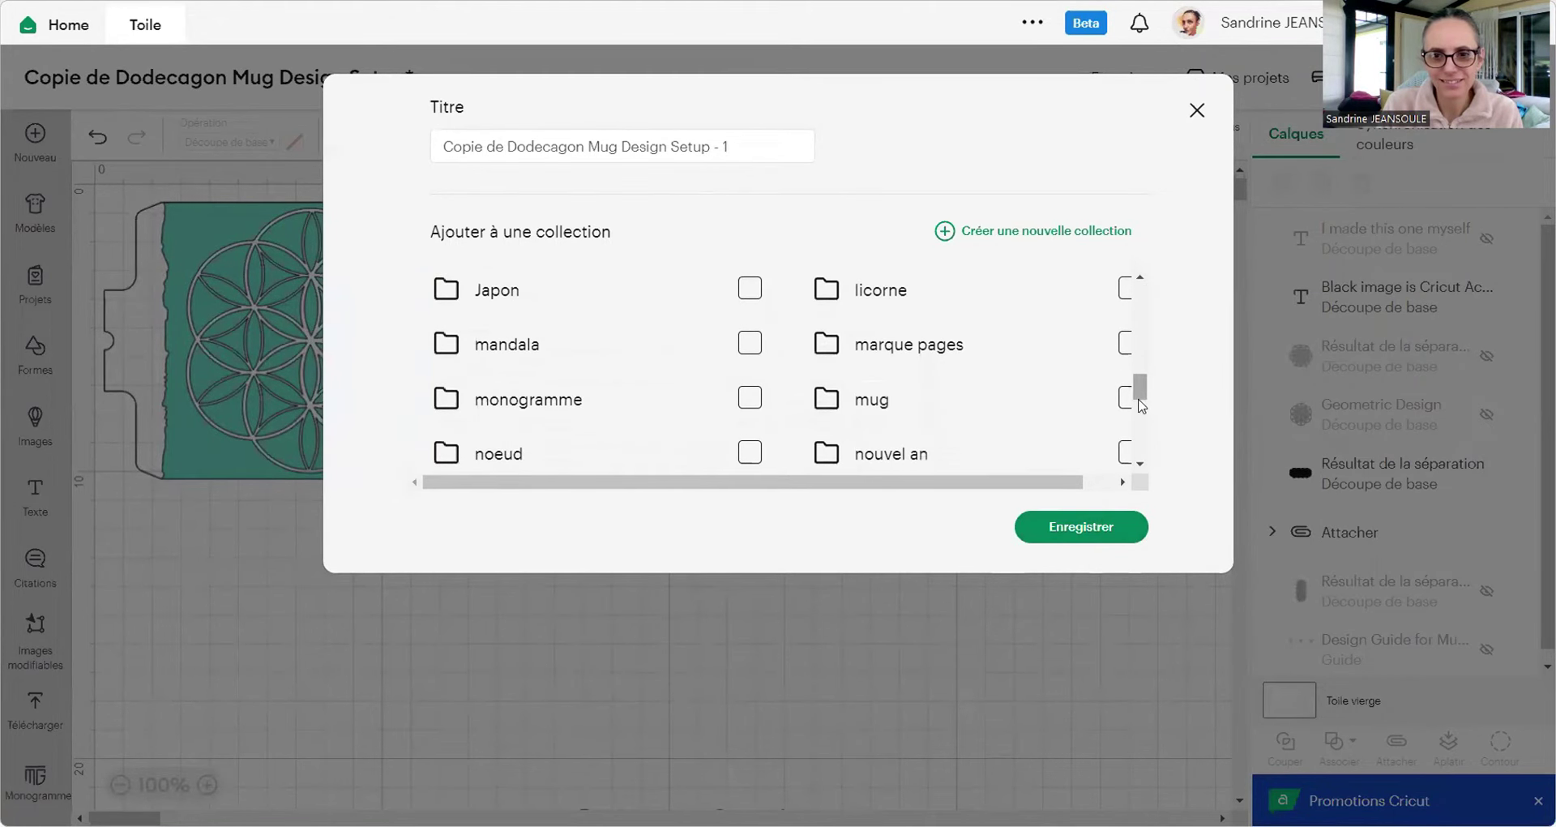
{"action": "left_click", "coordinate": [1126, 398]}
{"action": "left_click", "coordinate": [1095, 529]}
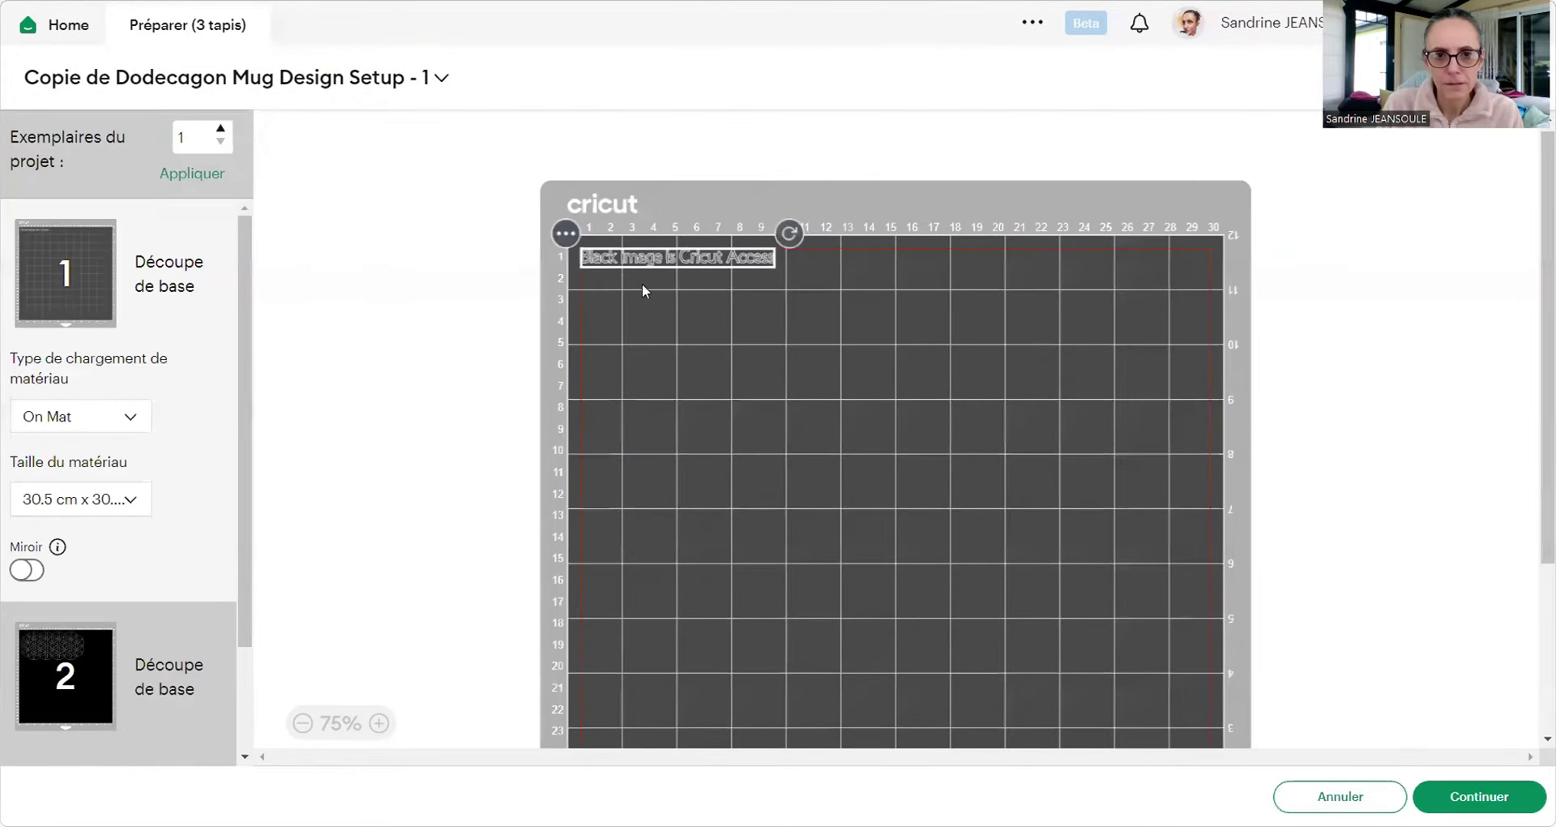
Step: Hide the "Black image is Cricut Access" text on mat 1 and the black geometric pattern on mat 2
{"action": "left_click", "coordinate": [565, 235]}
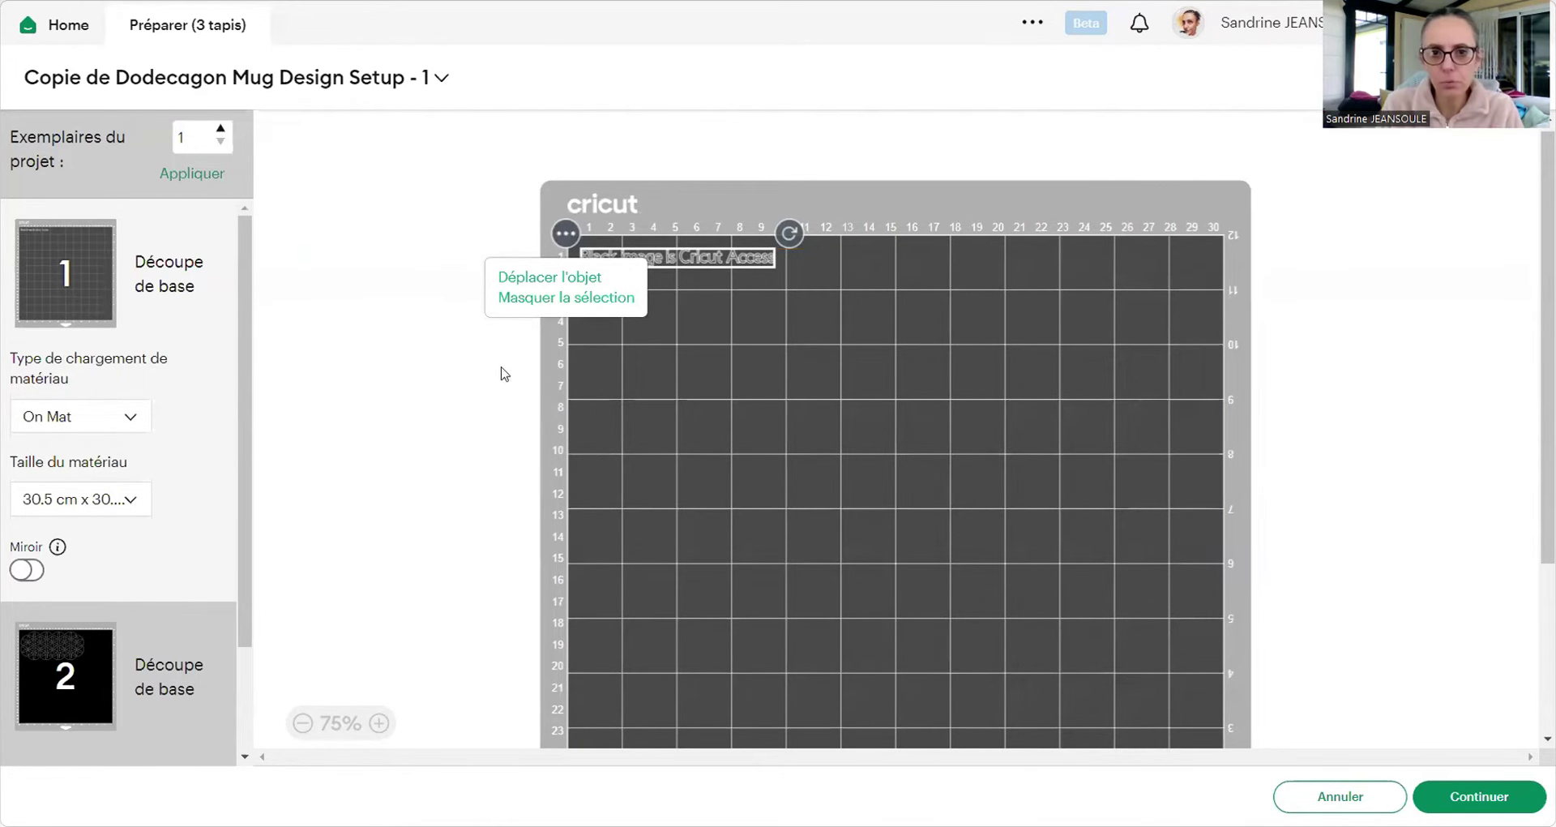
{"action": "left_click", "coordinate": [518, 299]}
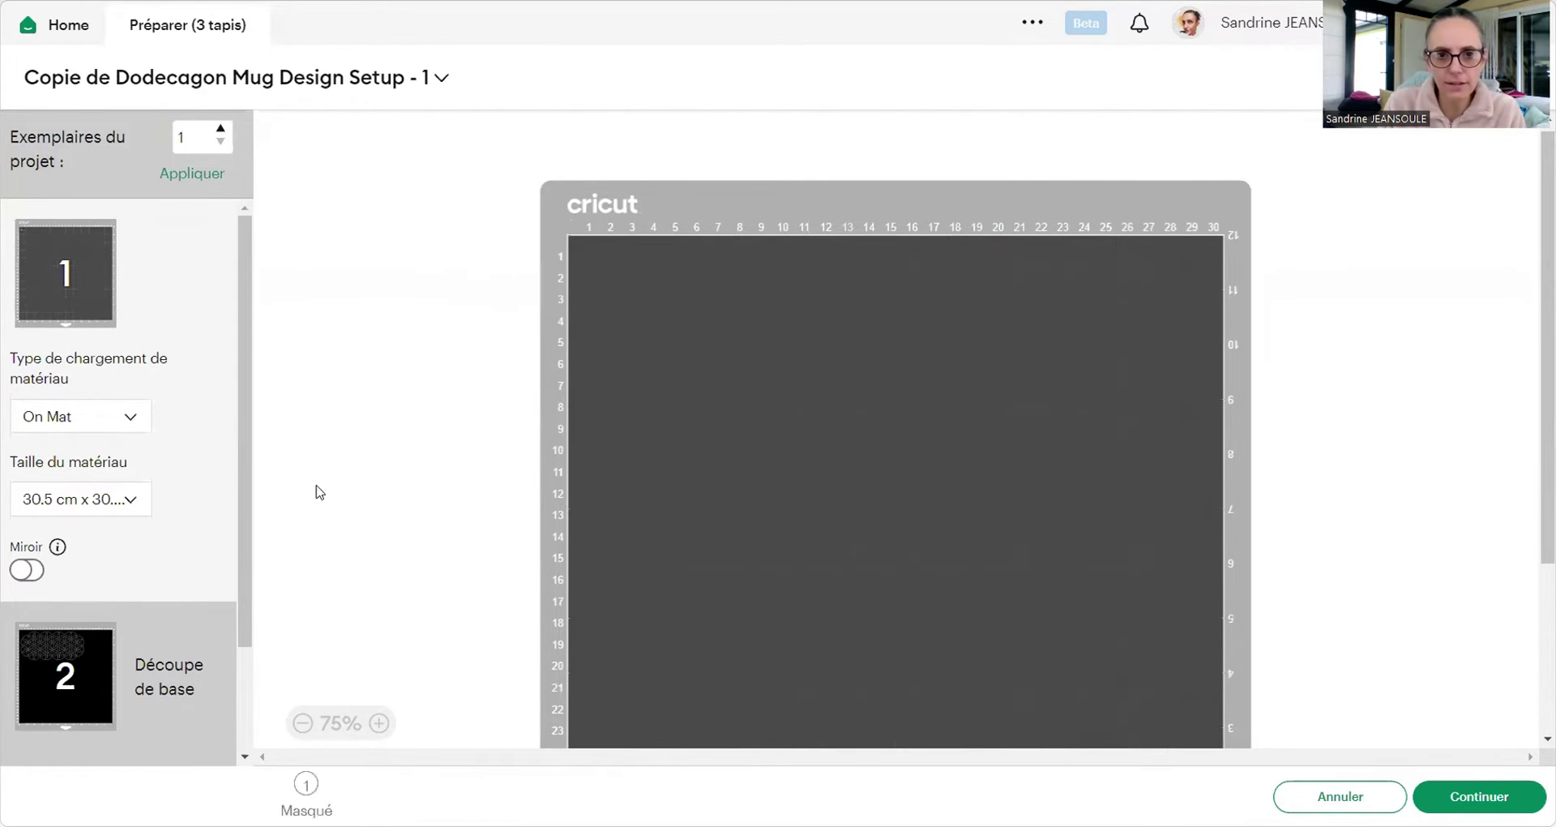
{"action": "left_click", "coordinate": [77, 724]}
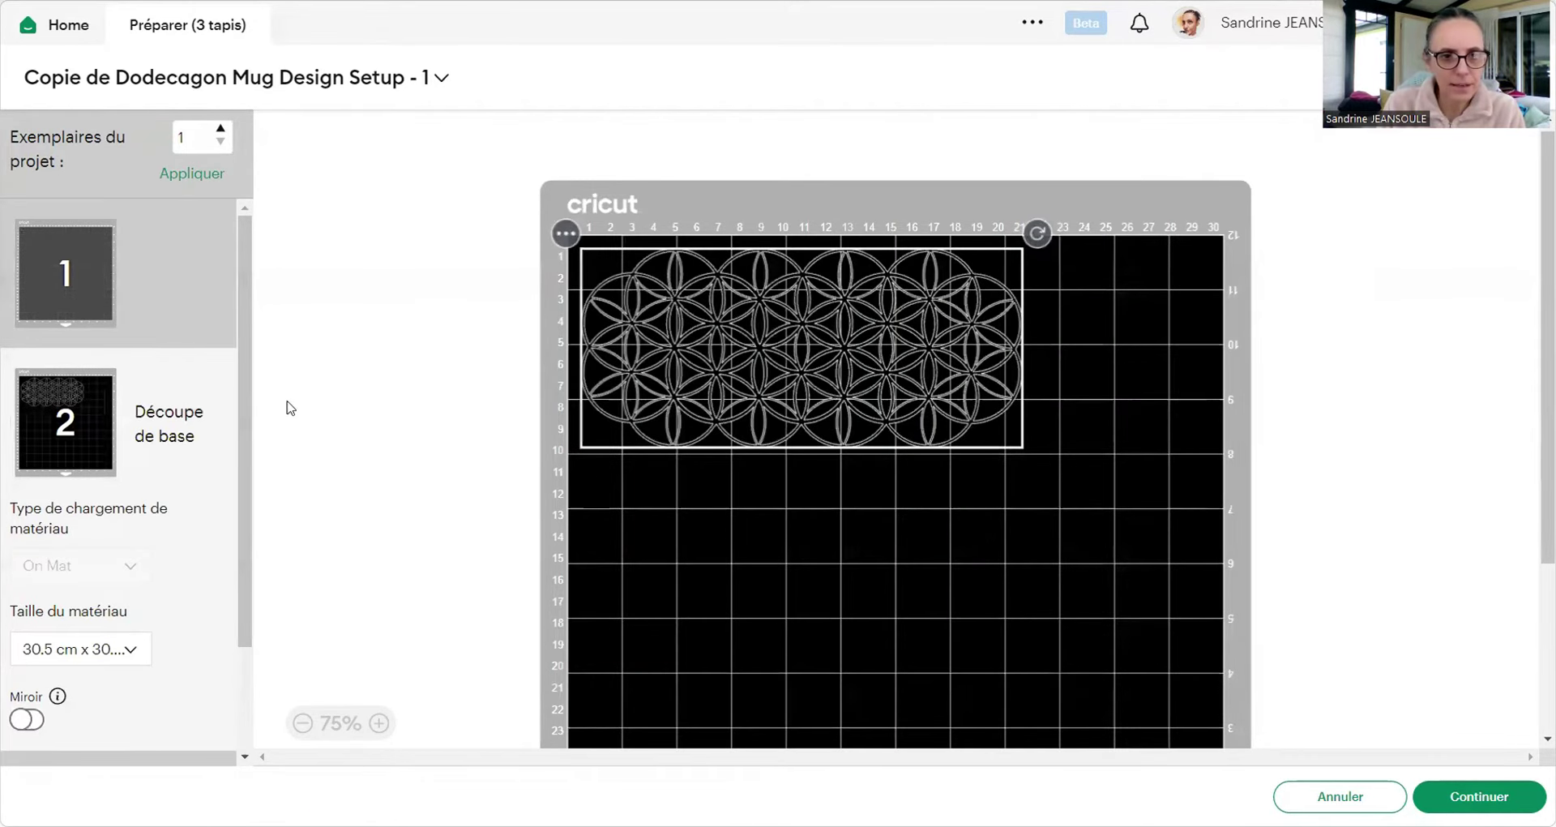
{"action": "scroll", "coordinate": [227, 618], "scroll_direction": "down", "scroll_amount": 2}
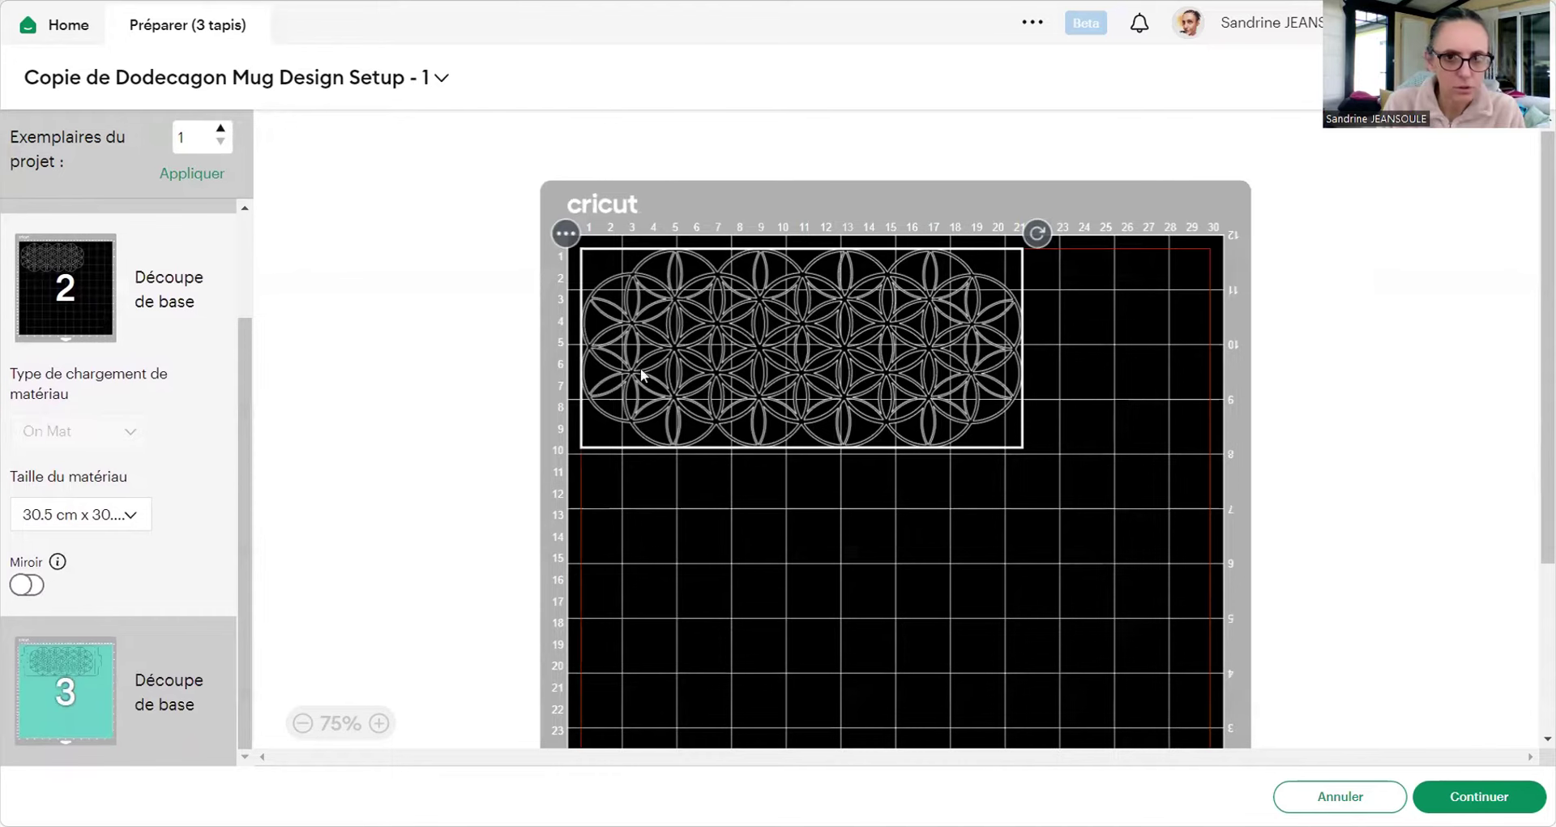
{"action": "left_click", "coordinate": [566, 235]}
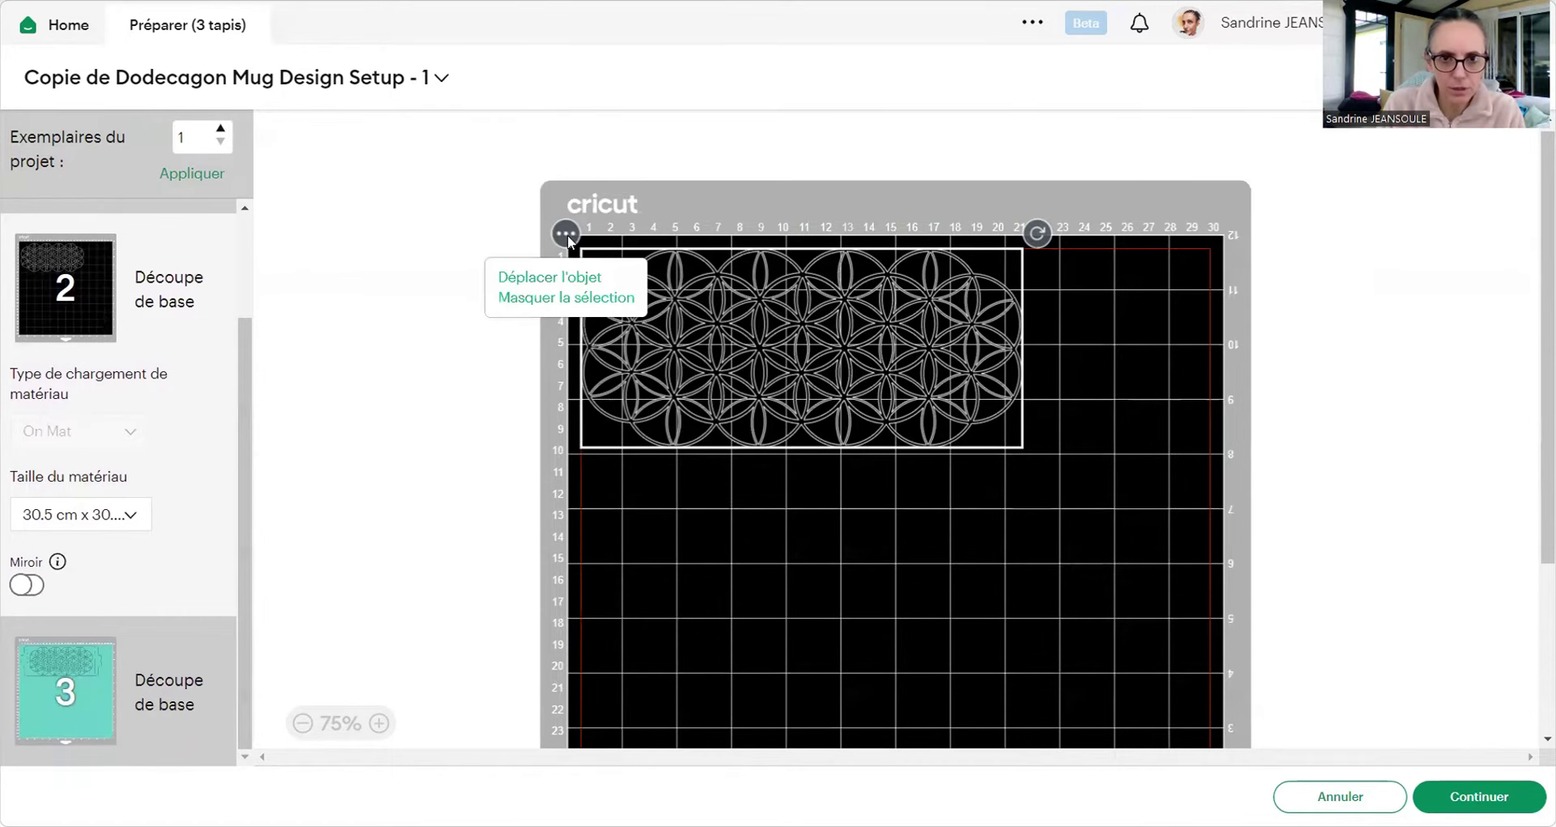
{"action": "left_click", "coordinate": [539, 297]}
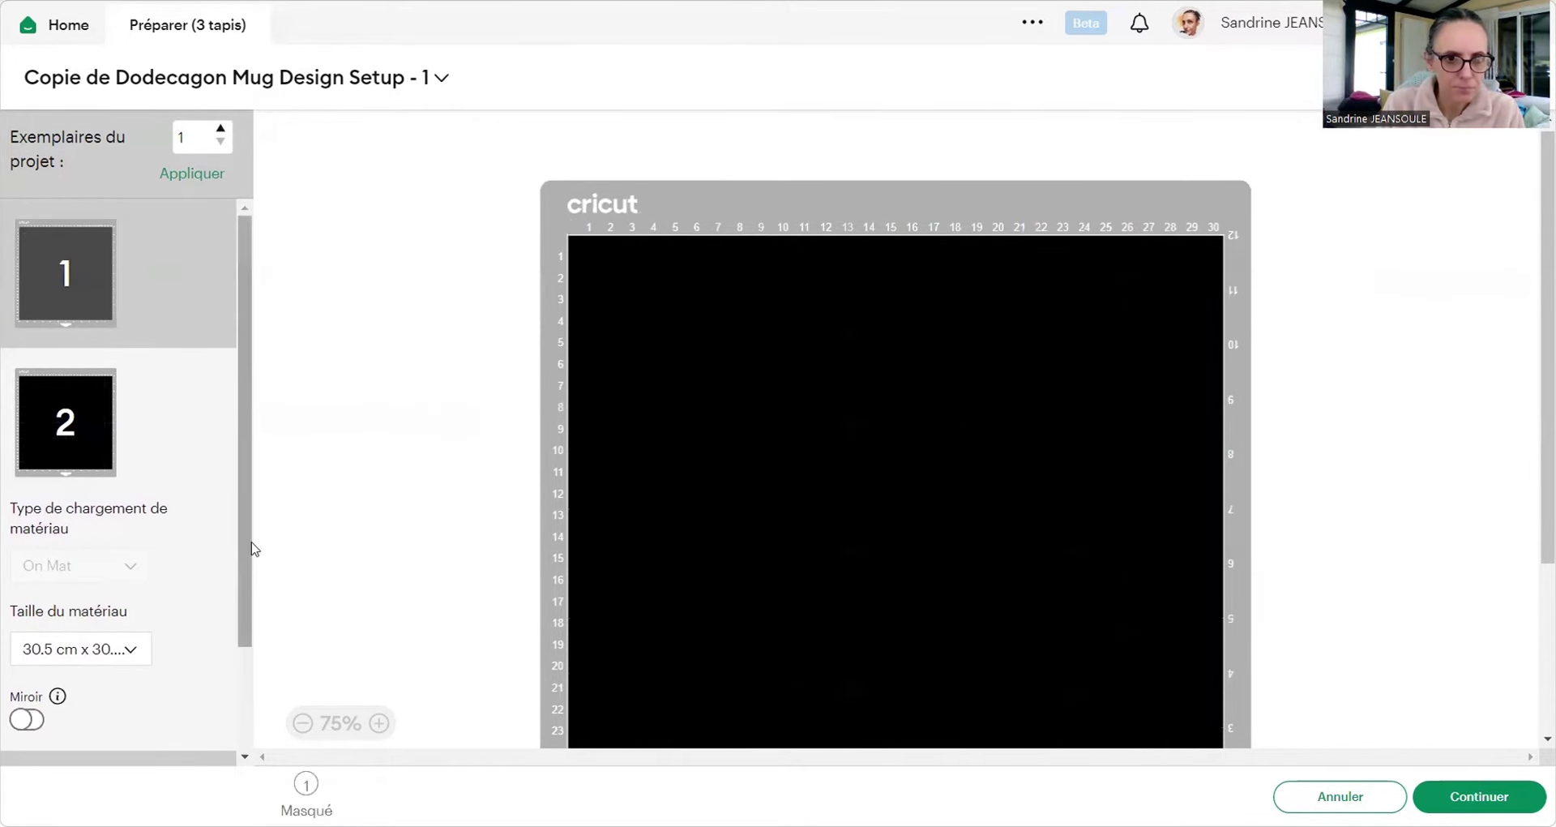
Step: Display the teal mug wrap on mat 3, then cancel the cut preparation to return to the canvas
{"action": "scroll", "coordinate": [250, 546], "scroll_direction": "down", "scroll_amount": 2}
{"action": "left_click", "coordinate": [61, 721]}
{"action": "left_click", "coordinate": [64, 691]}
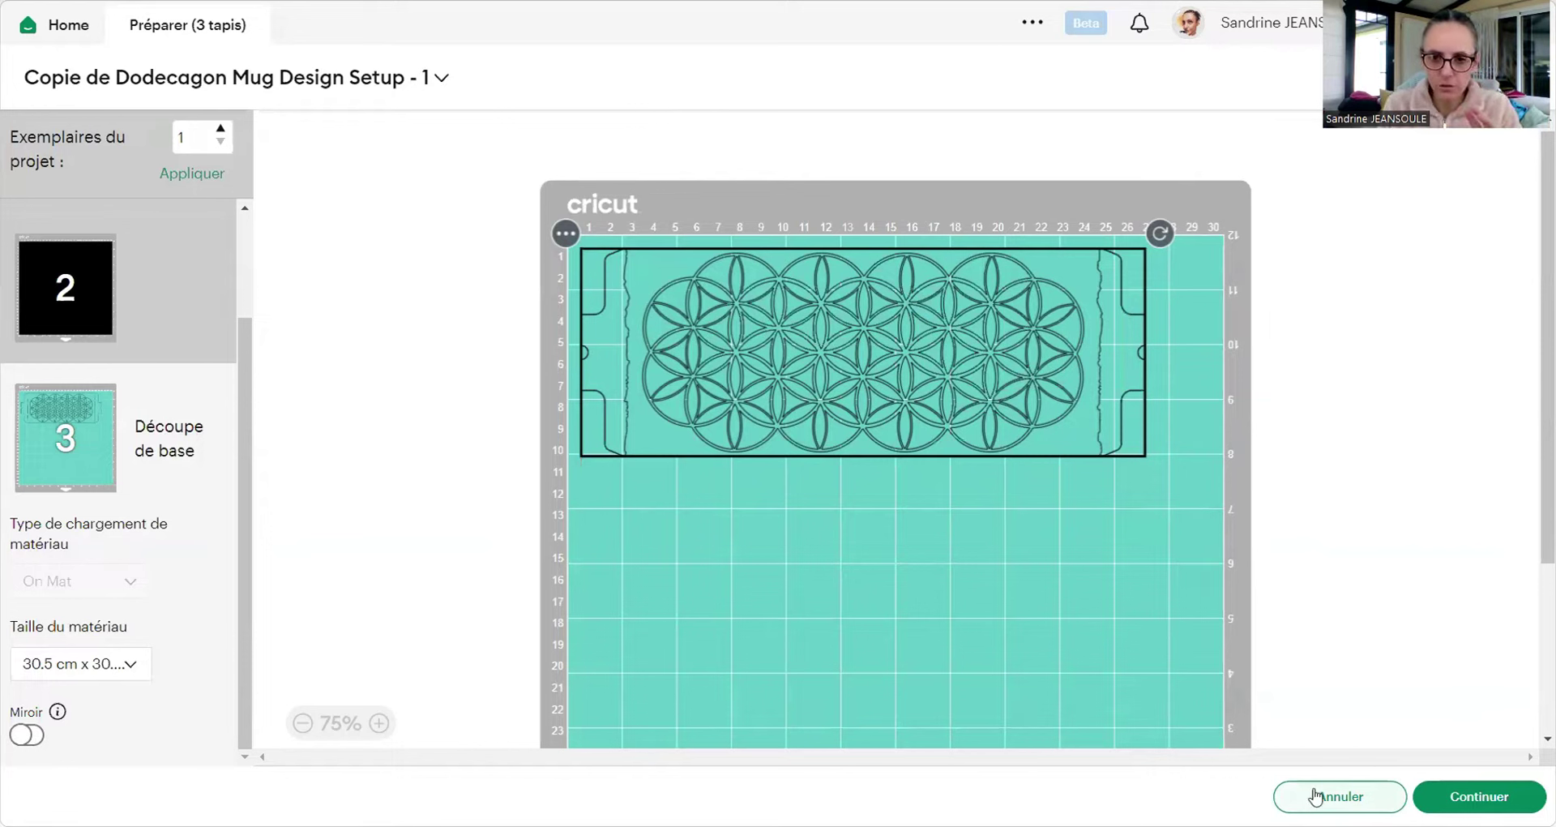
{"action": "left_click", "coordinate": [1340, 796]}
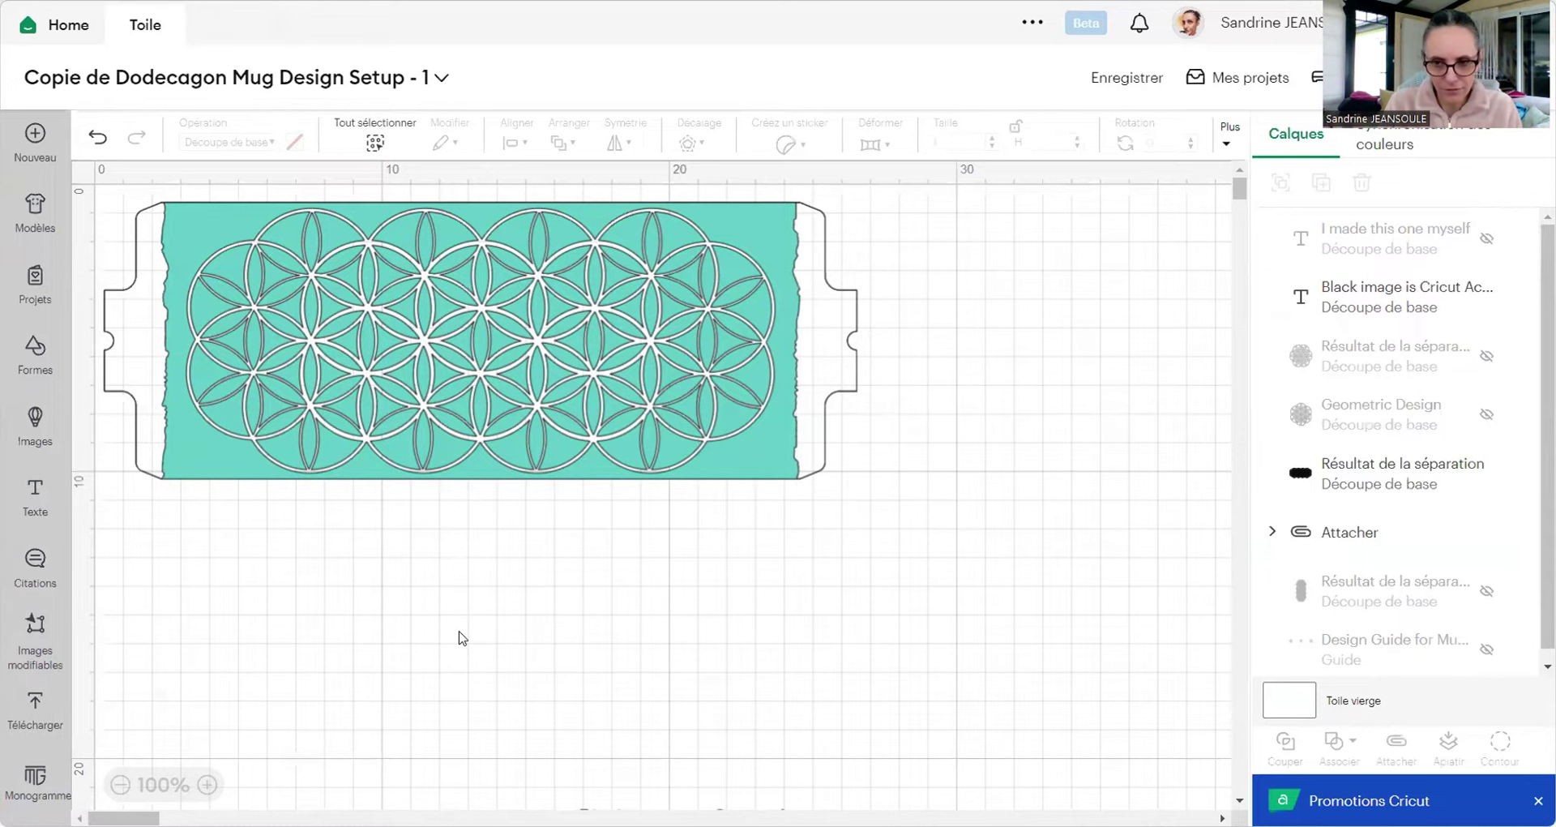
Step: Return to the "mug setup" project results and open the green turtle "Mug Design Setup - 1" project for customising
{"action": "left_click", "coordinate": [35, 134]}
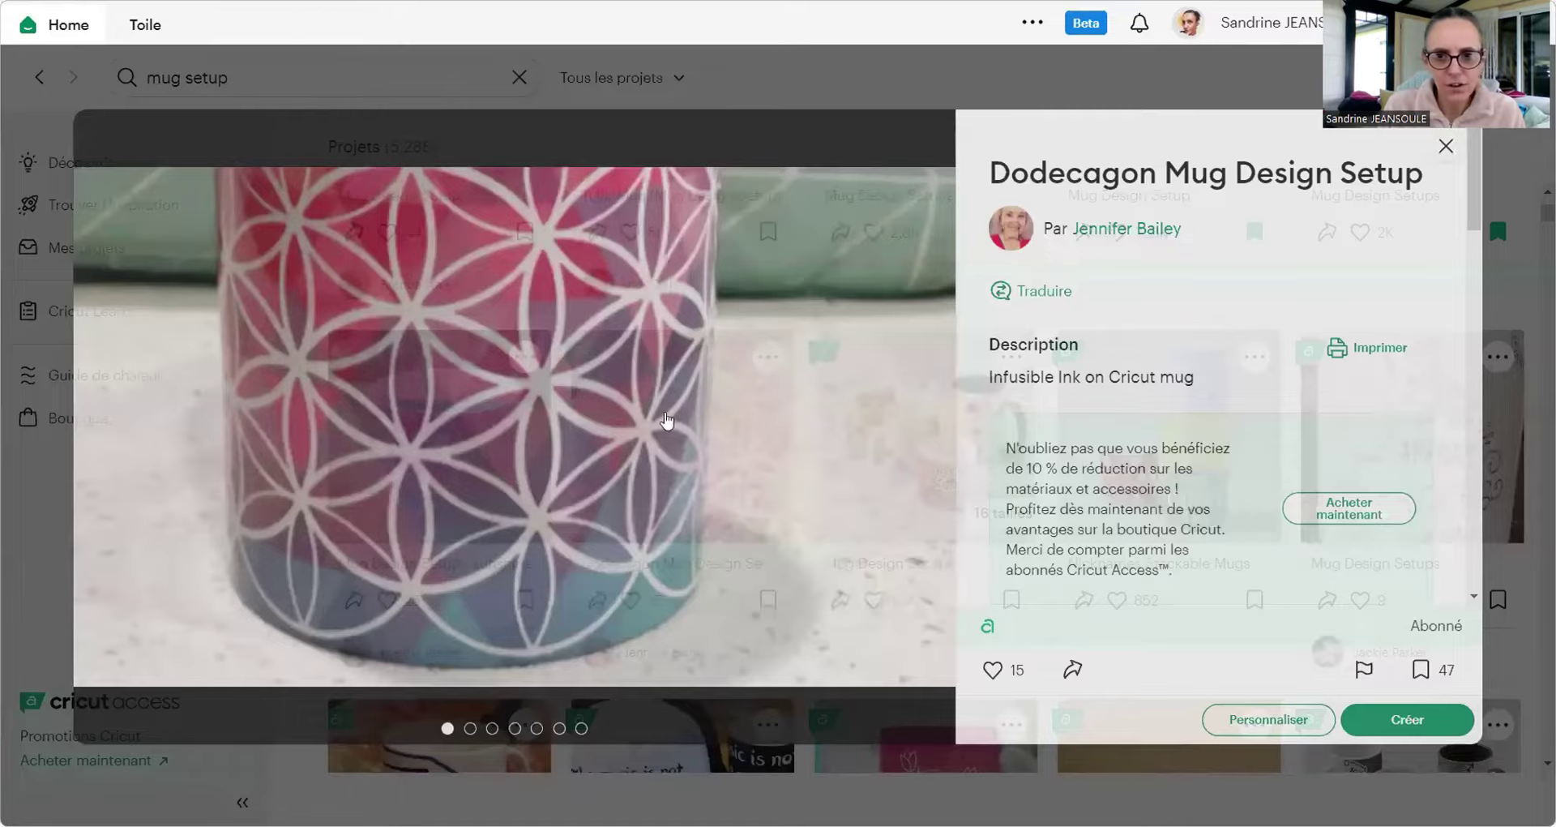
{"action": "left_click", "coordinate": [1535, 406]}
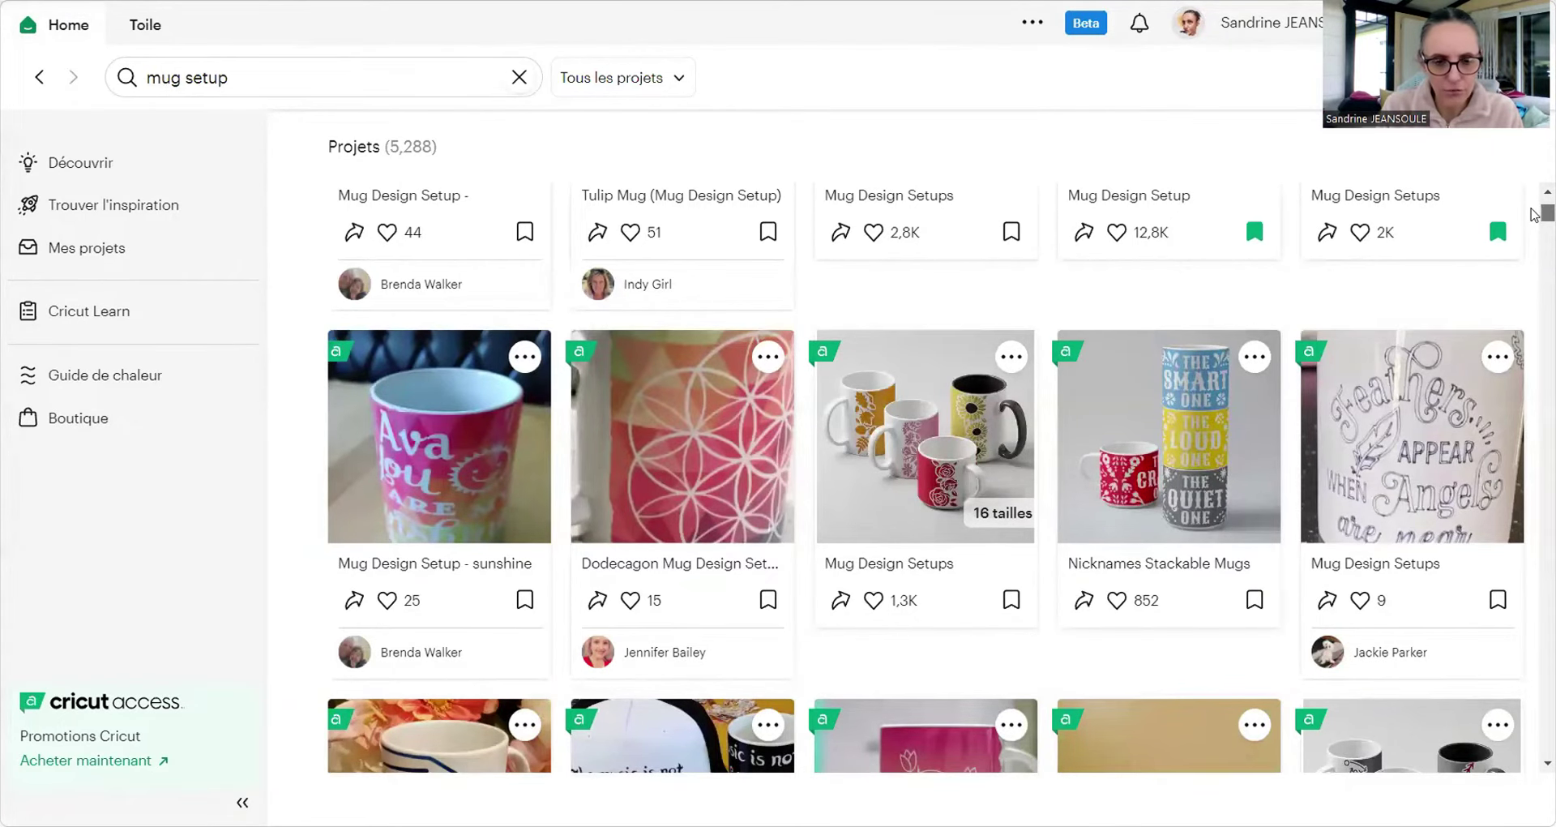
{"action": "scroll", "coordinate": [1535, 215], "scroll_direction": "down", "scroll_amount": 4}
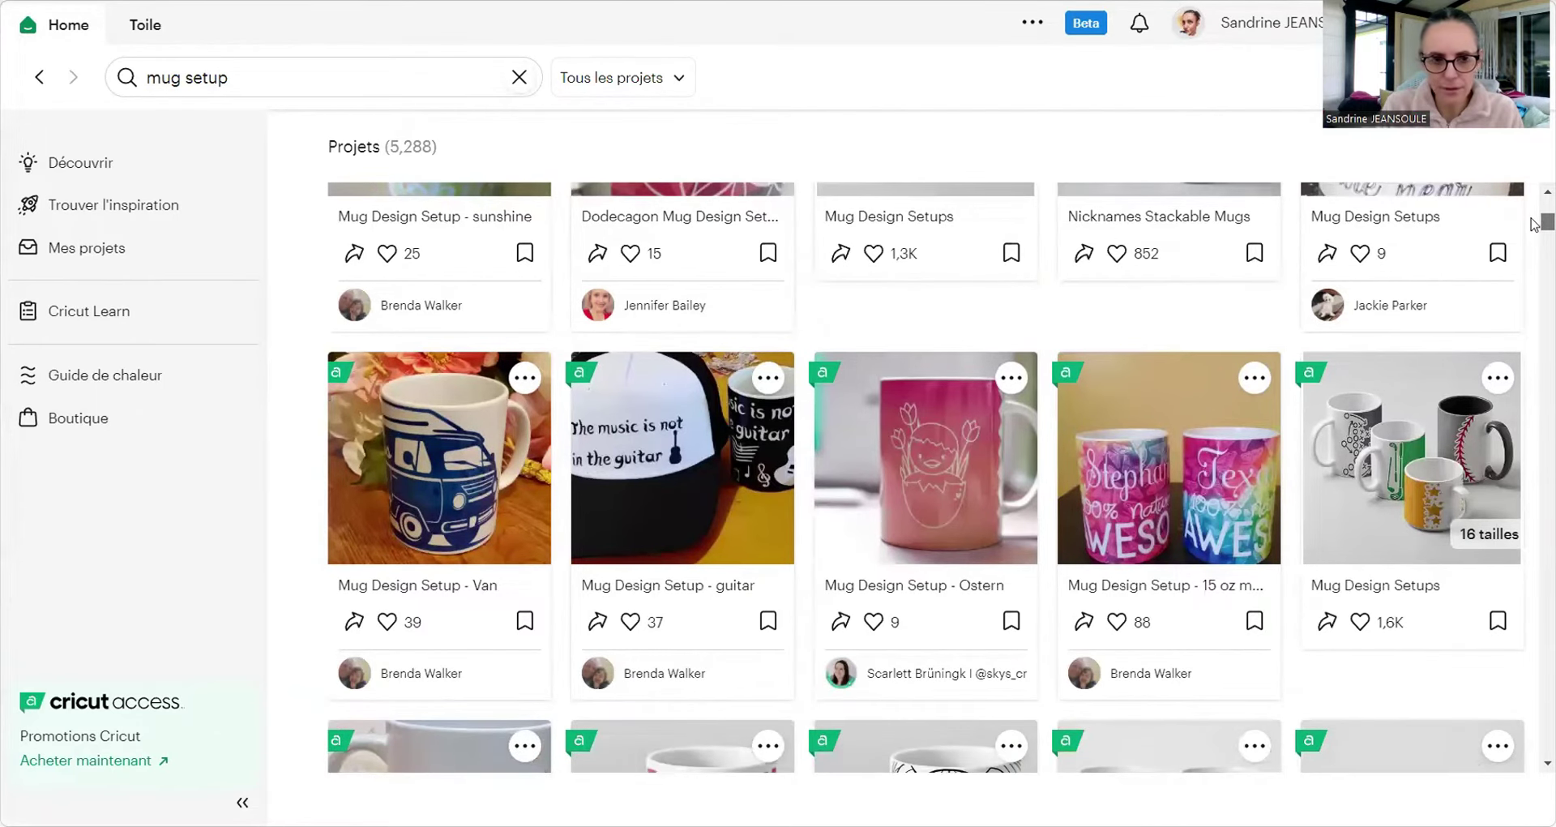
{"action": "scroll", "coordinate": [1534, 224], "scroll_direction": "down", "scroll_amount": 3}
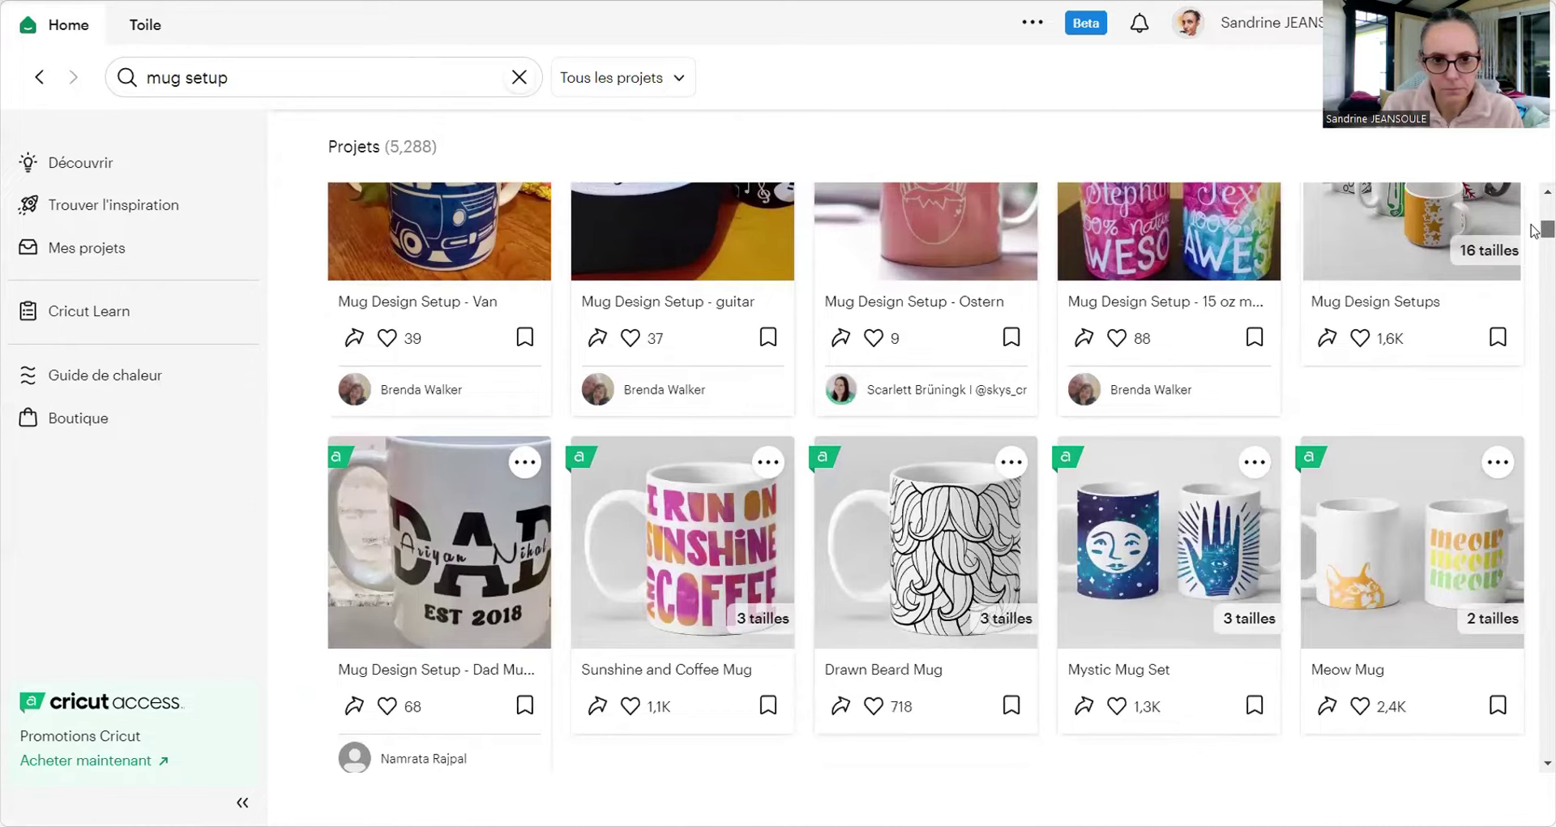
{"action": "scroll", "coordinate": [1534, 231], "scroll_direction": "down", "scroll_amount": 5}
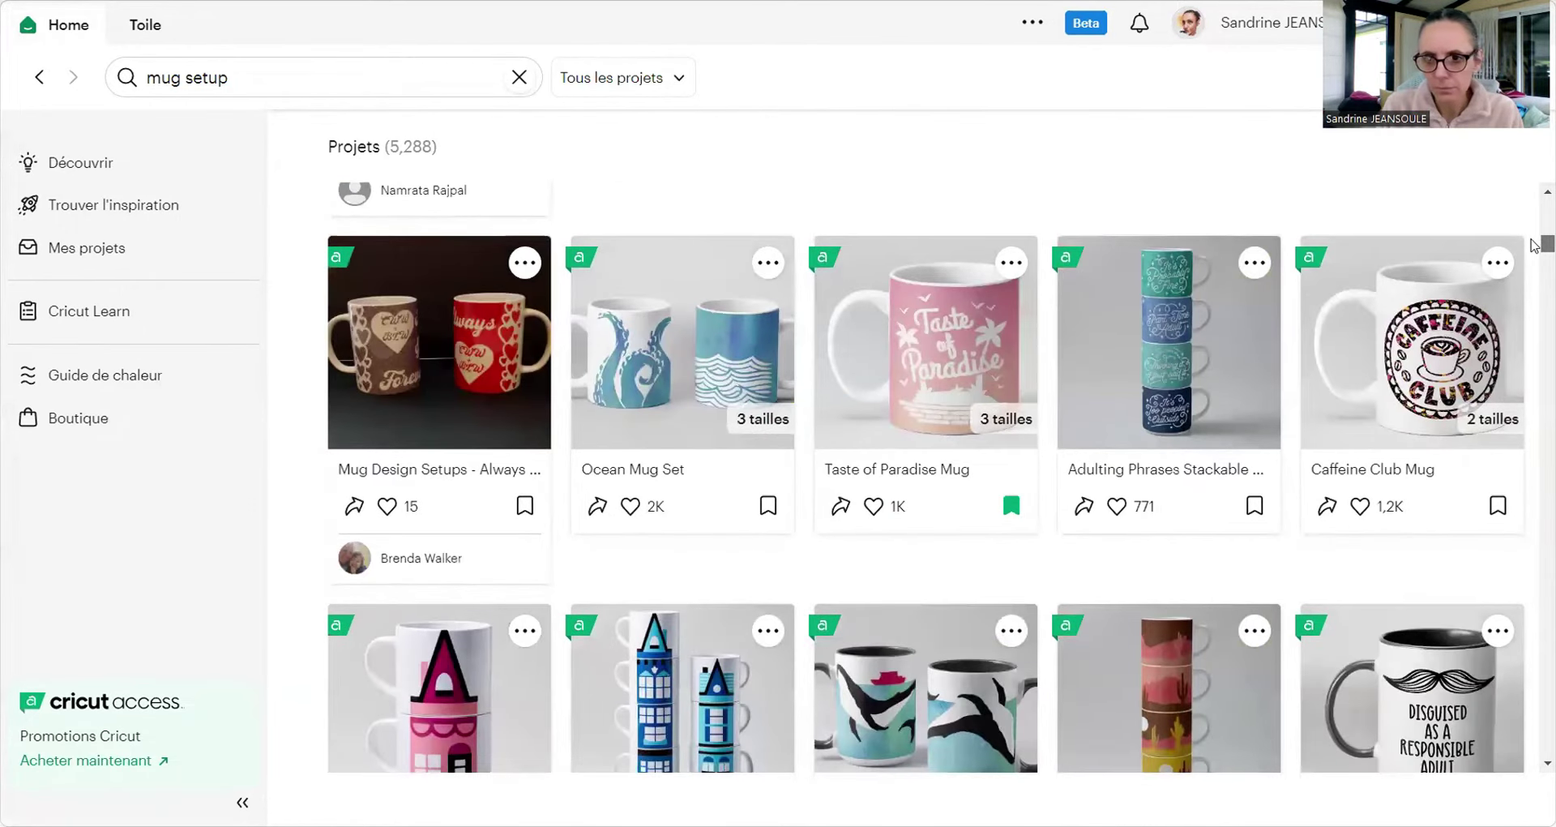
{"action": "scroll", "coordinate": [1534, 254], "scroll_direction": "down", "scroll_amount": 5}
{"action": "scroll", "coordinate": [1534, 257], "scroll_direction": "up", "scroll_amount": 5}
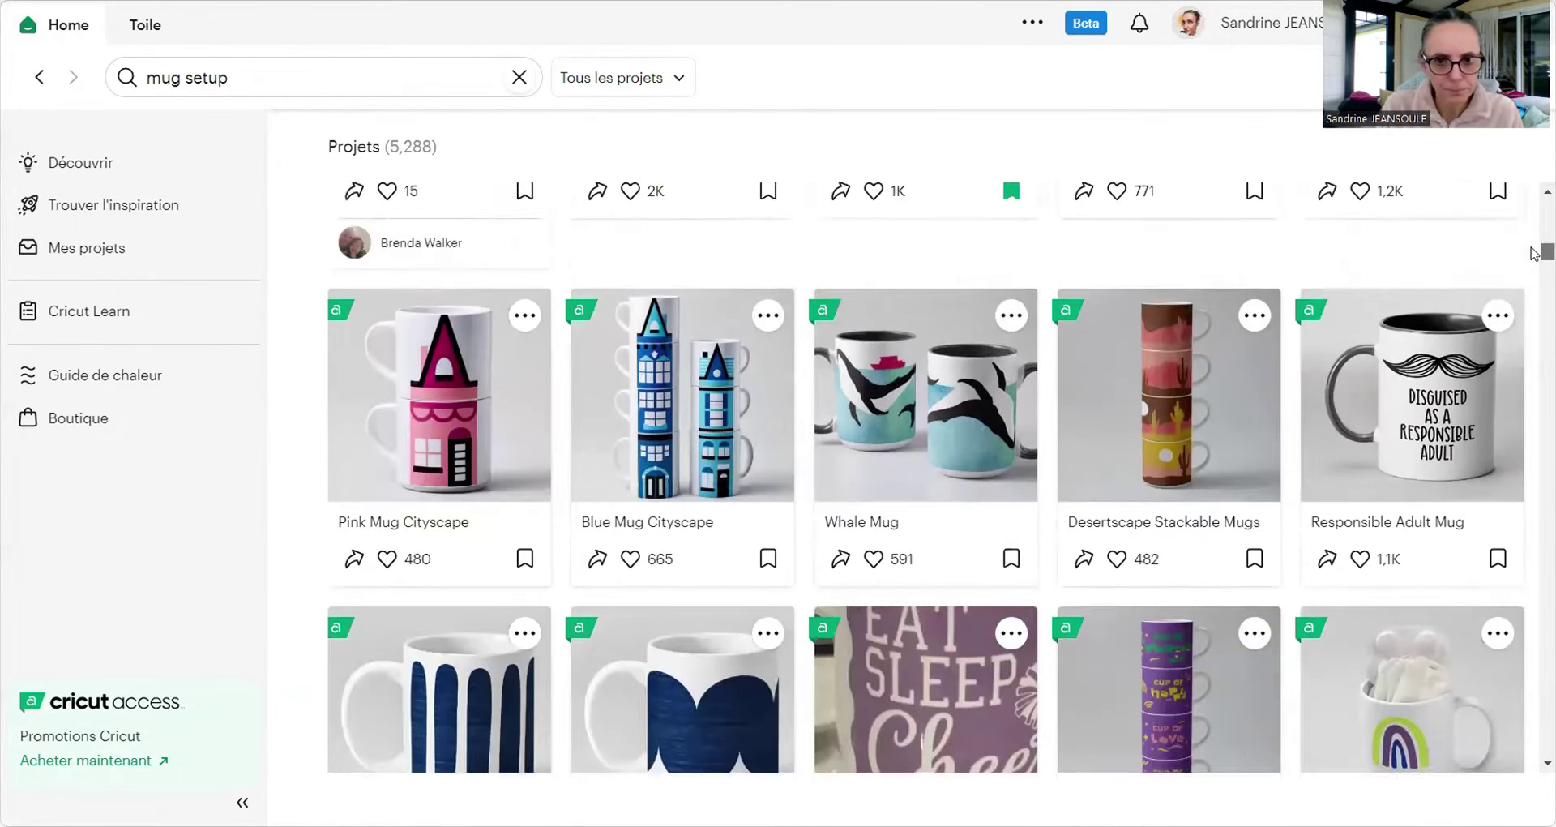
{"action": "scroll", "coordinate": [395, 592], "scroll_direction": "down", "scroll_amount": 10}
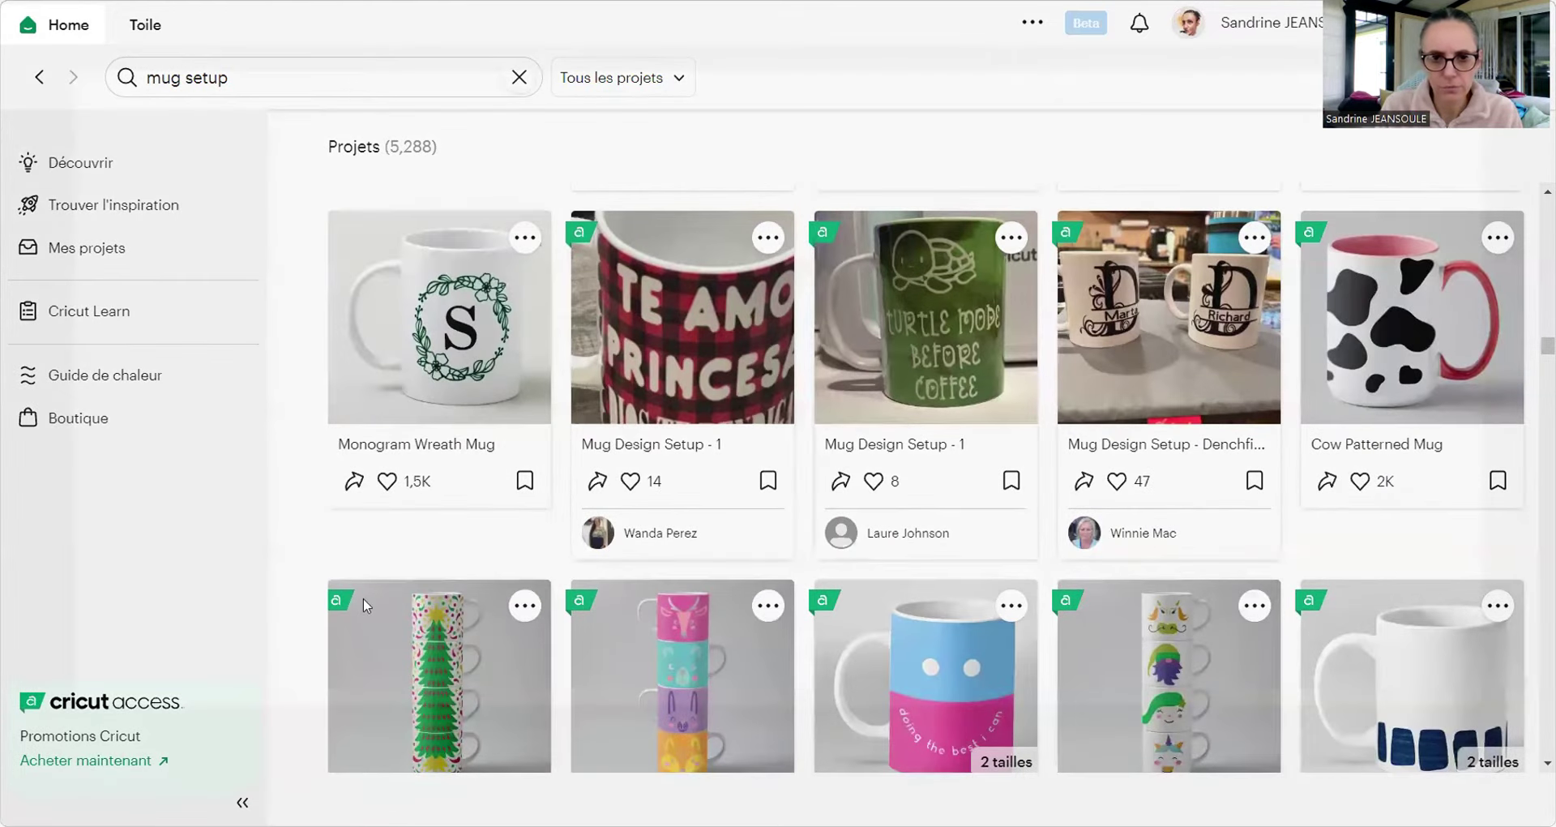
{"action": "left_click", "coordinate": [924, 340]}
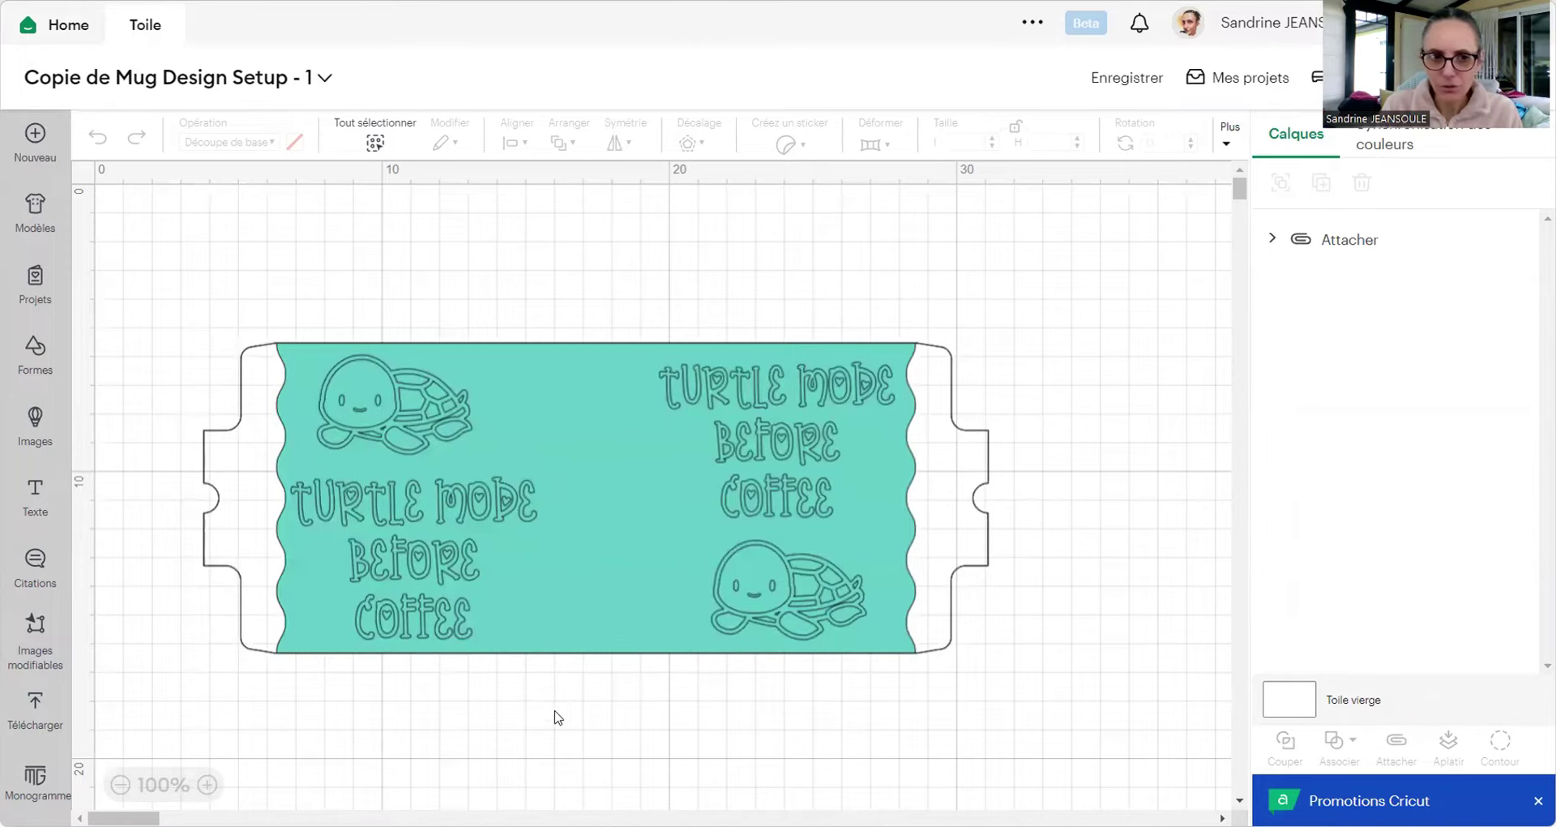
Step: Detach the whole turtle mug wrap into separate layers and select its first text layer
{"action": "left_click_drag", "start_coordinate": [189, 274], "coordinate": [1031, 671]}
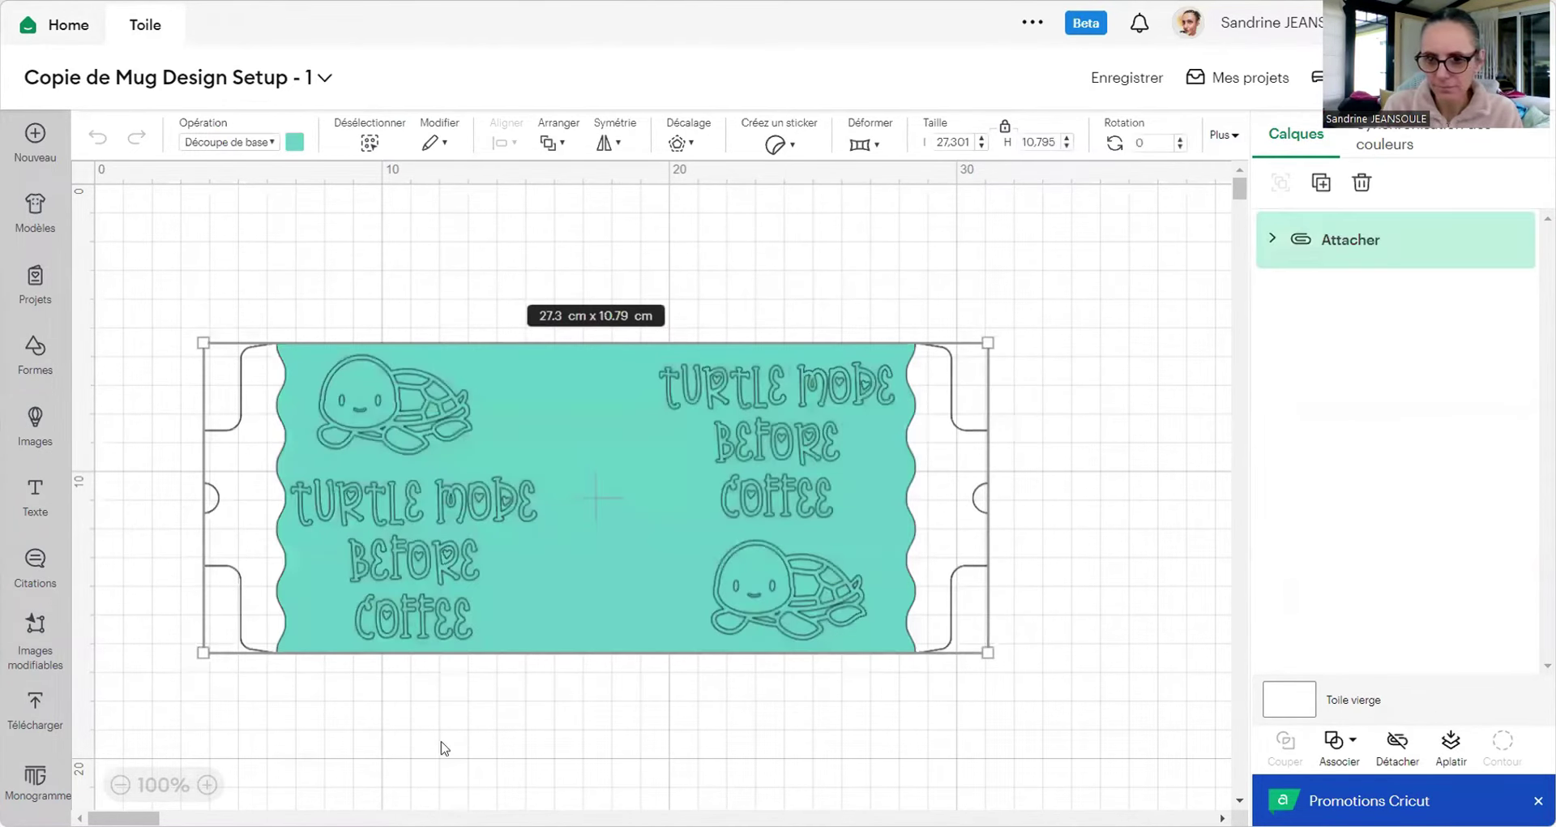
{"action": "left_click", "coordinate": [1299, 242]}
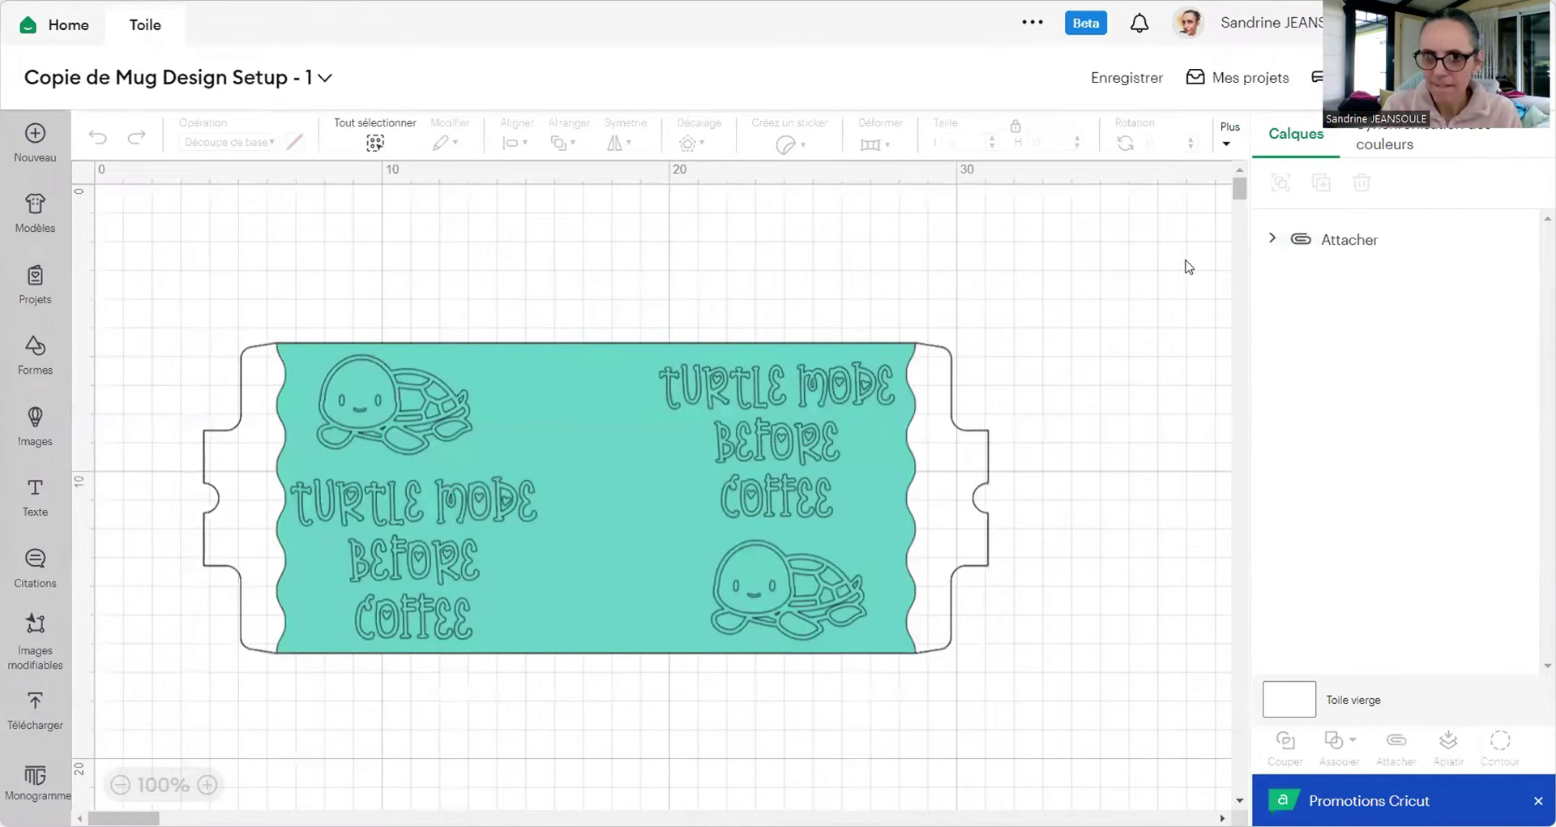
{"action": "left_click", "coordinate": [1301, 243]}
{"action": "left_click", "coordinate": [1398, 746]}
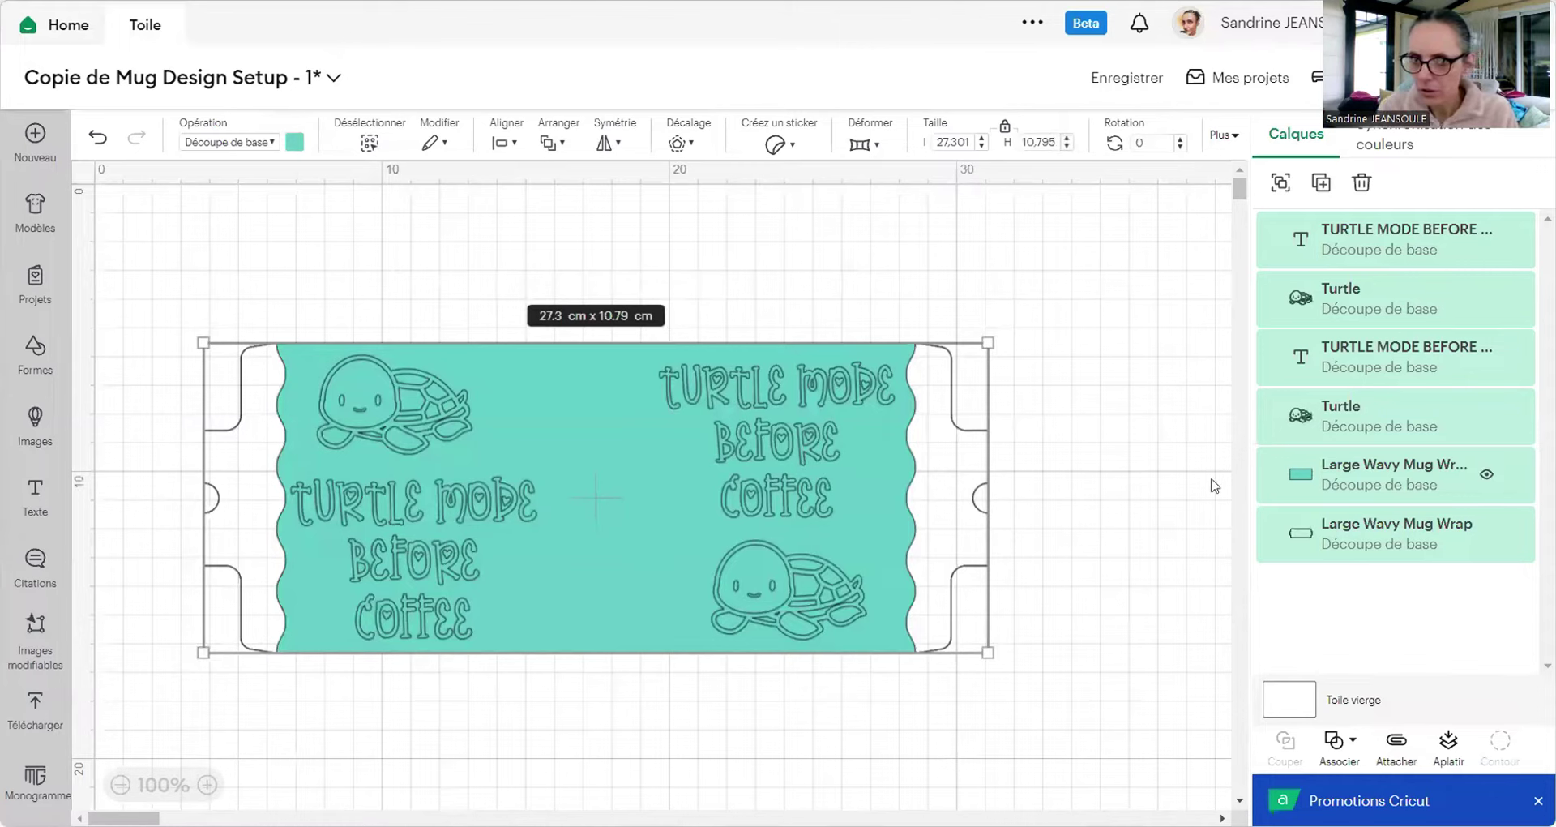
{"action": "left_click", "coordinate": [1362, 232]}
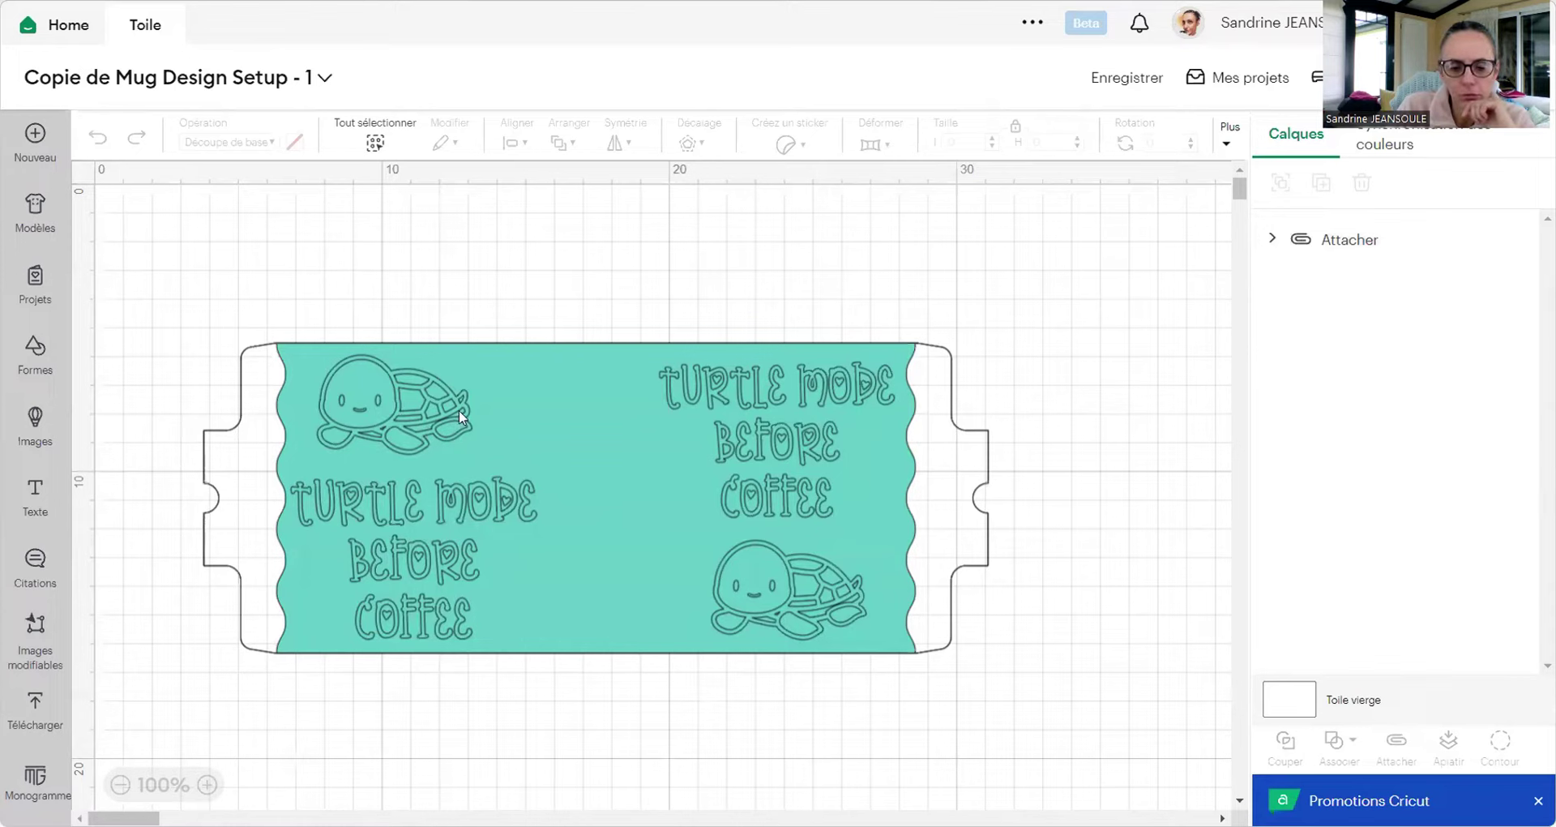
Step: Detach the turtle mug wrap's layers and delete the "TURTLE MODE BEFORE COFFEE" text above the right-hand turtle
{"action": "left_click", "coordinate": [1285, 243]}
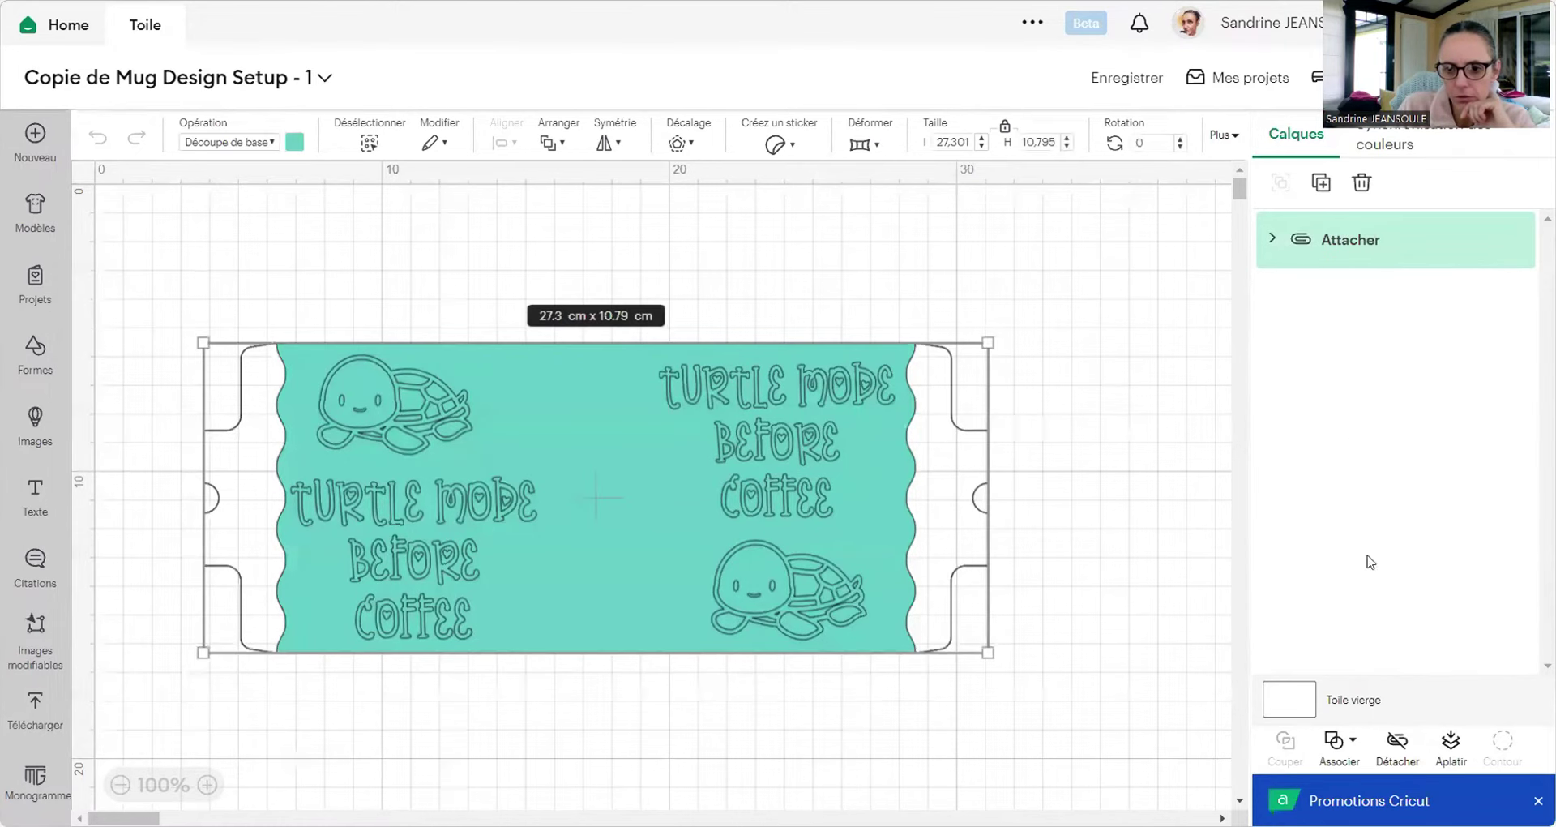
{"action": "left_click", "coordinate": [1397, 748]}
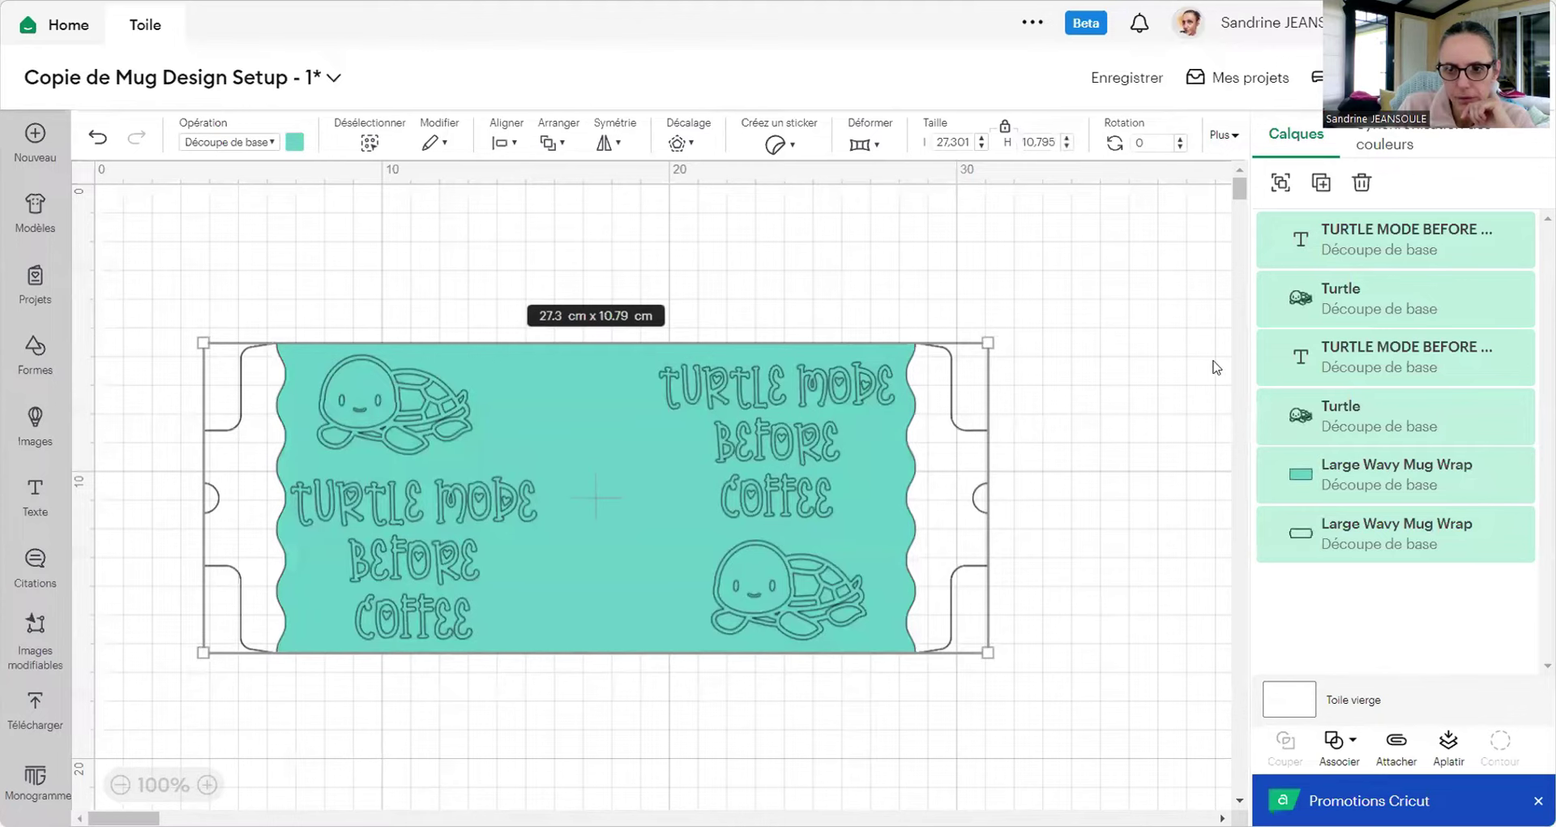
{"action": "left_click", "coordinate": [1332, 243]}
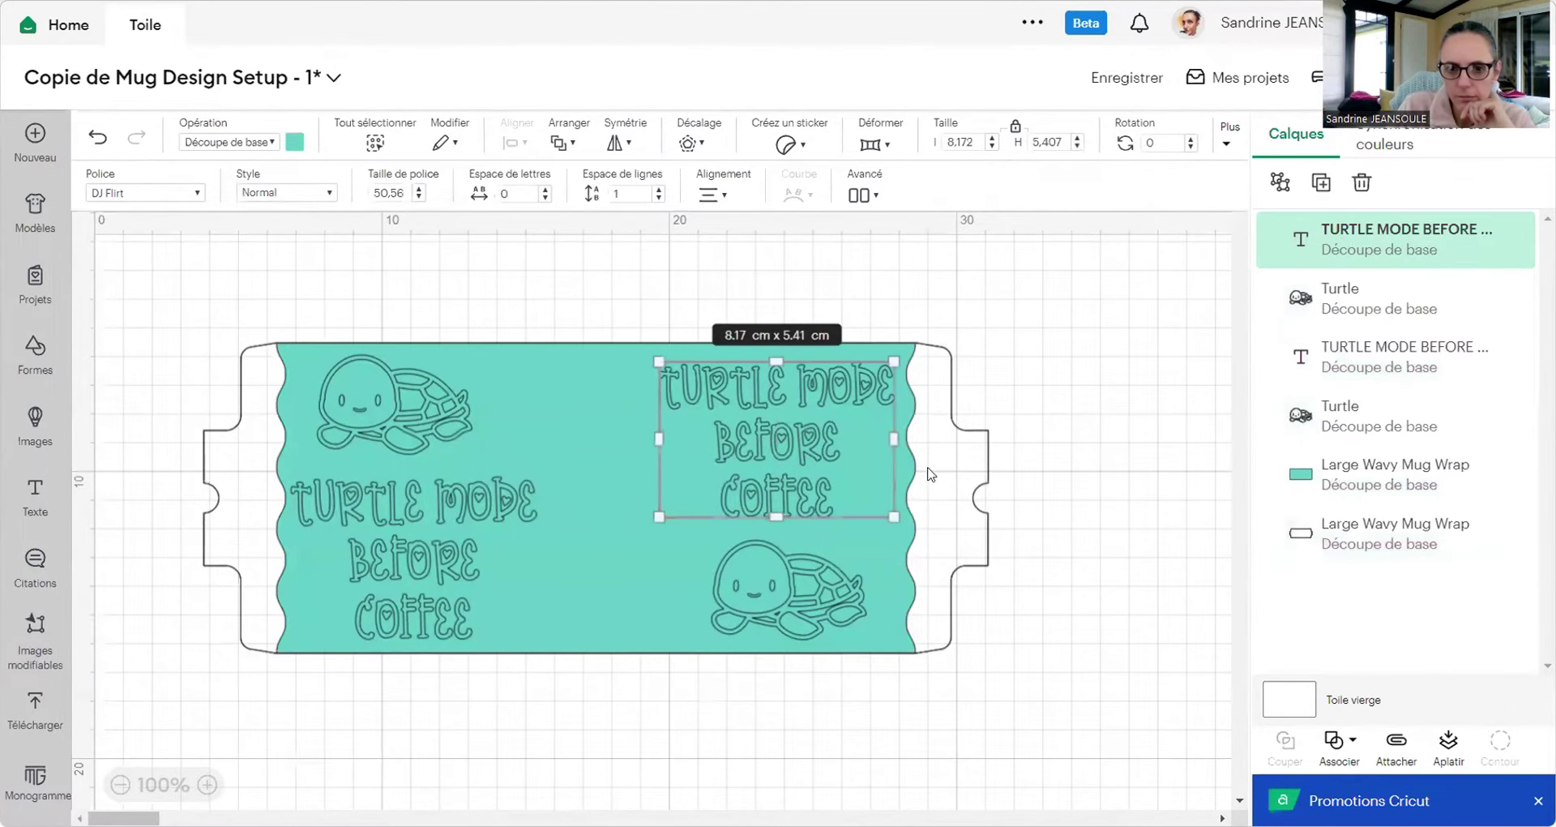
{"action": "left_click", "coordinate": [1361, 183]}
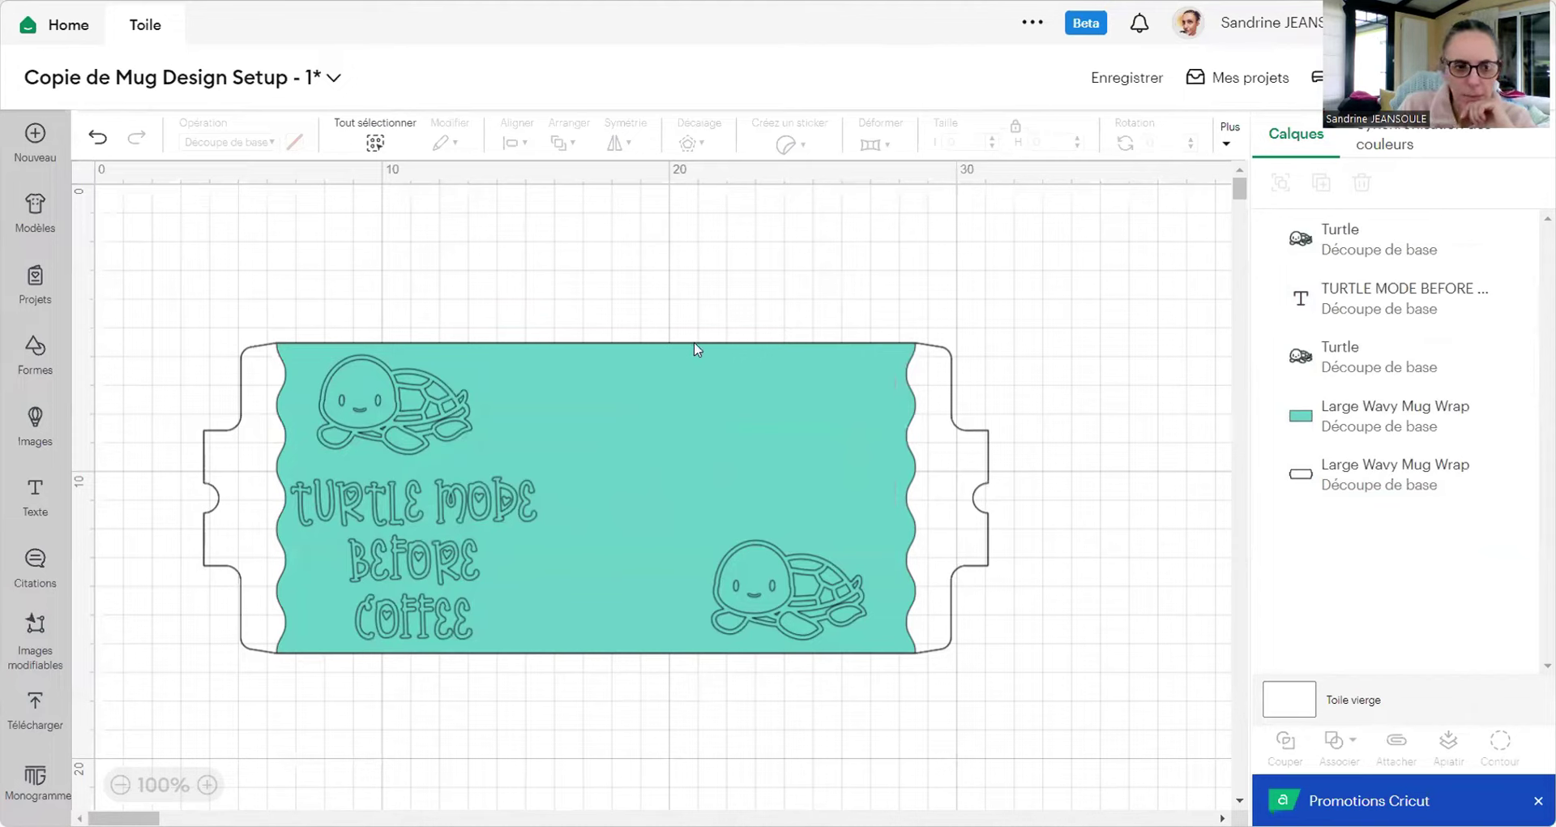
Step: Add a new text object and replace its placeholder with "En mode tortue"
{"action": "left_click", "coordinate": [36, 503]}
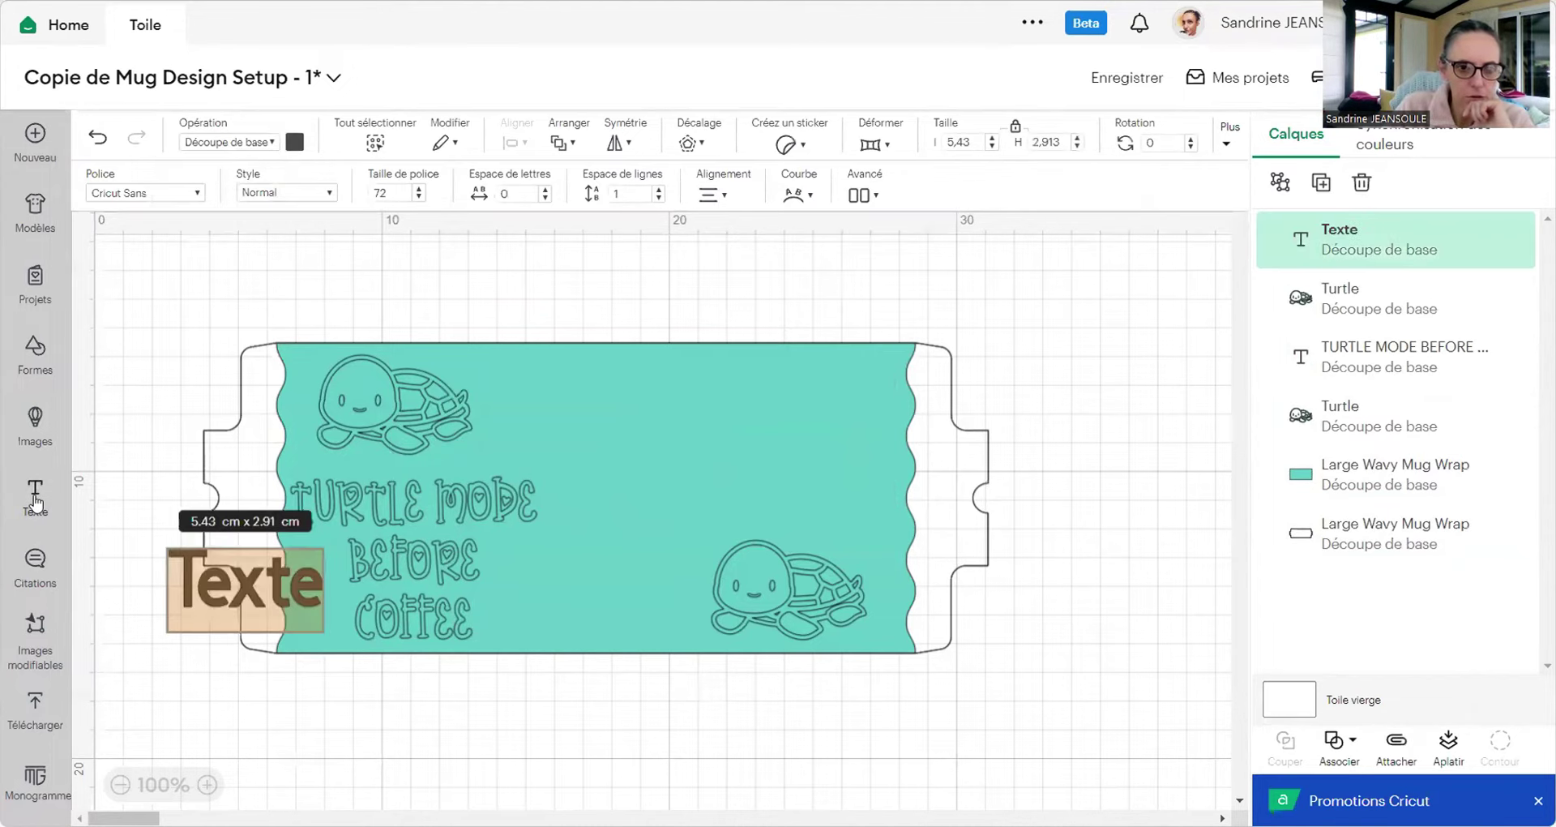
{"action": "left_click", "coordinate": [249, 583]}
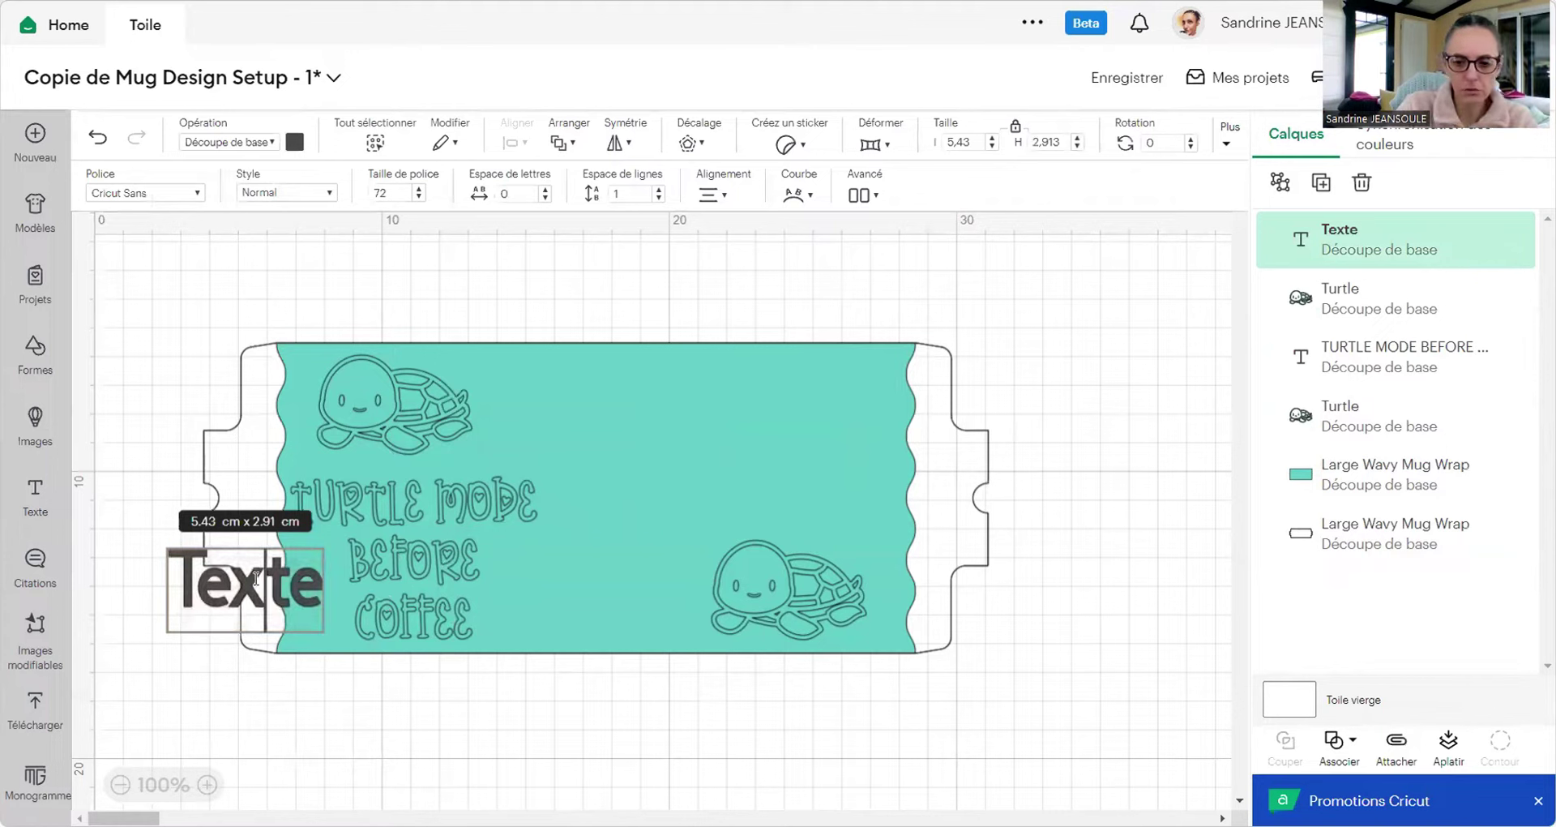
{"action": "key", "text": "BackSpace"}
{"action": "key", "text": "BackSpace"}
{"action": "key", "text": "BackSpace"}
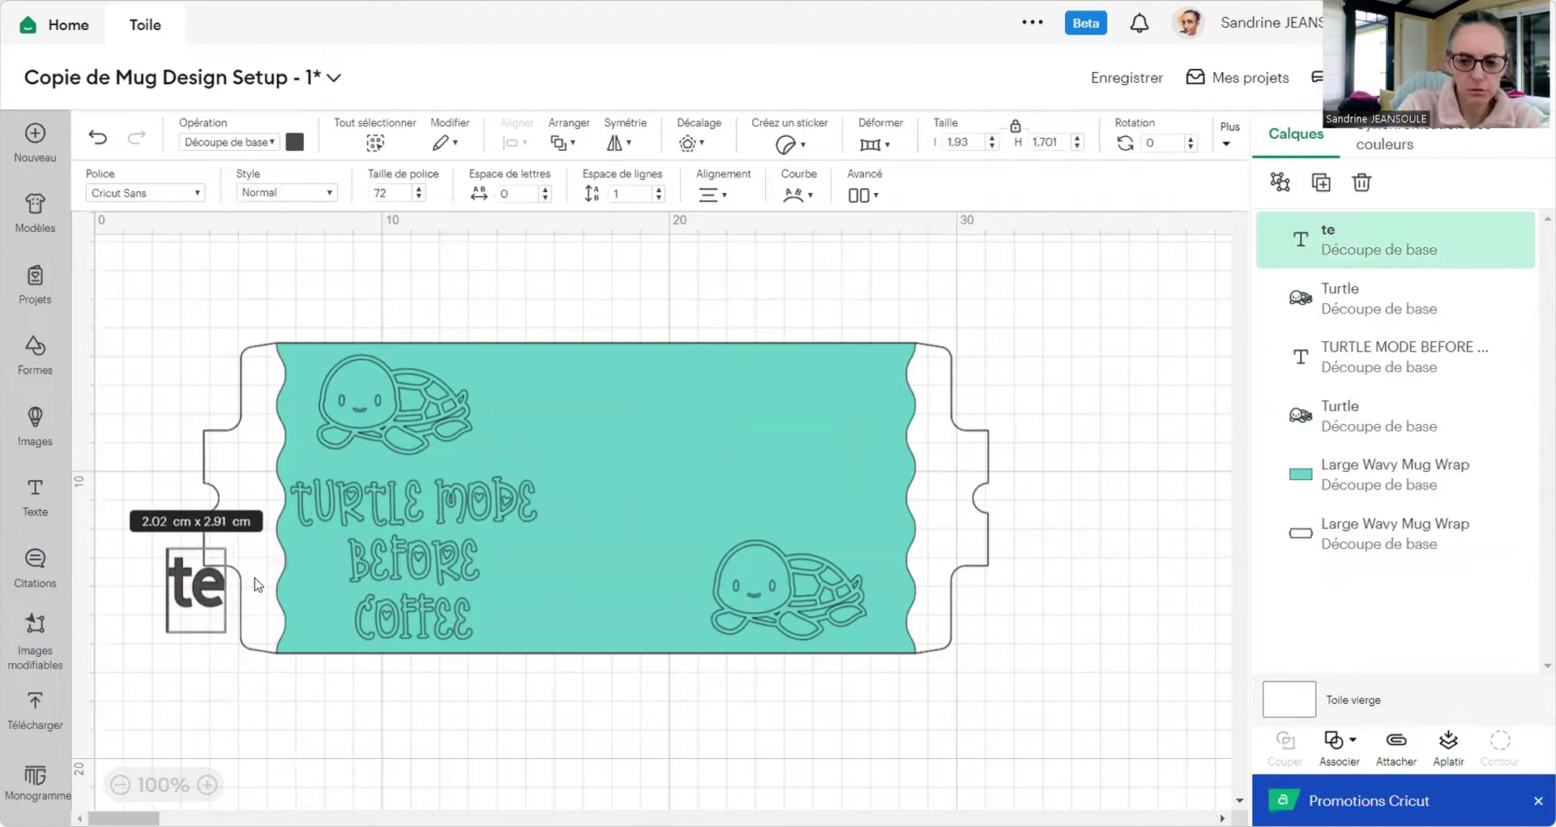
{"action": "key", "text": "BackSpace"}
{"action": "key", "text": "BackSpace"}
{"action": "type", "text": "En"}
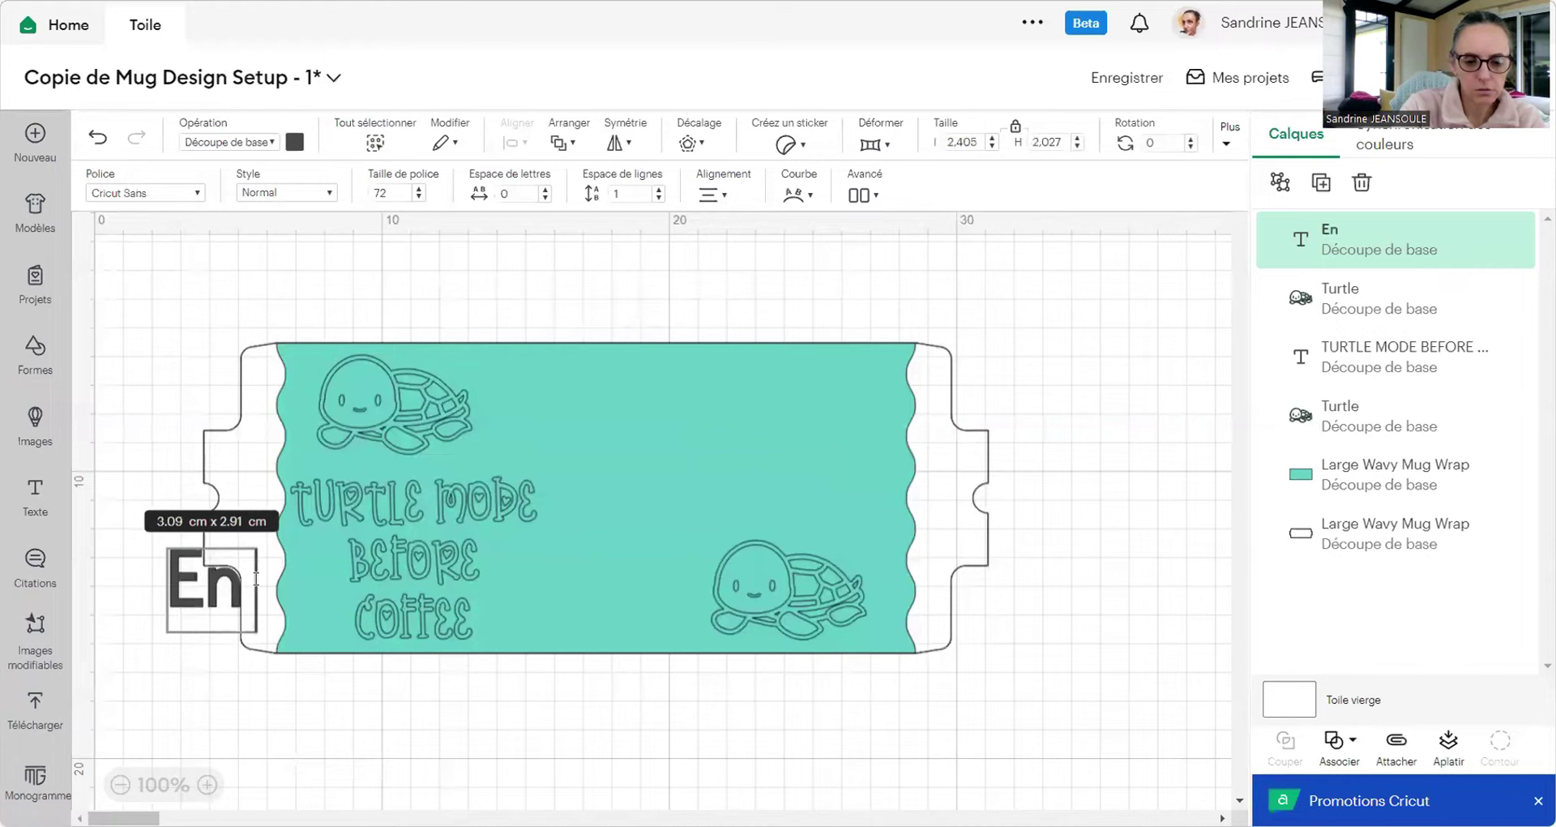
{"action": "type", "text": " mode t"}
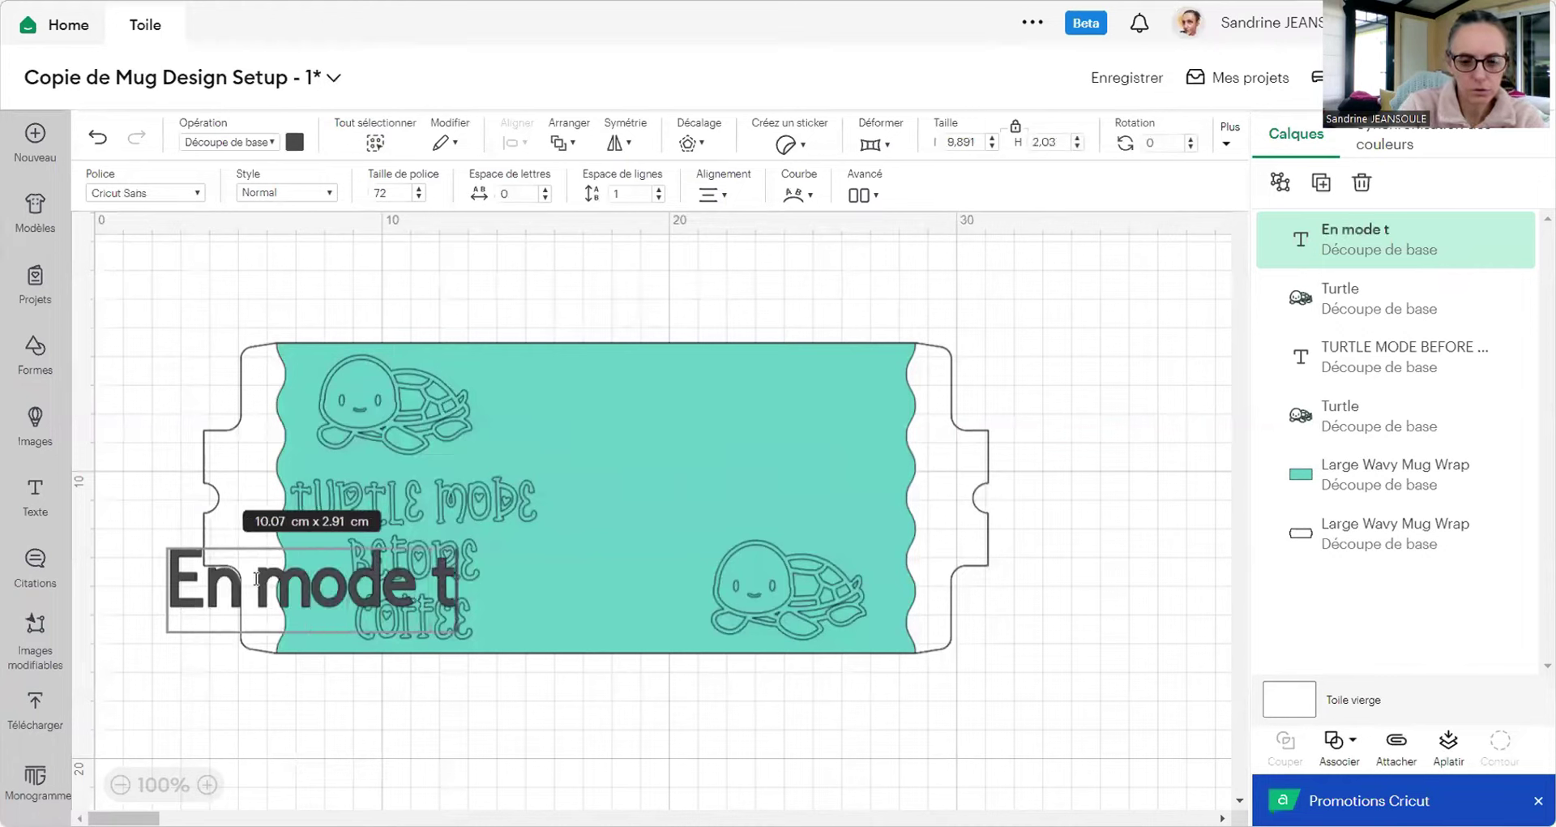
{"action": "type", "text": "ortue"}
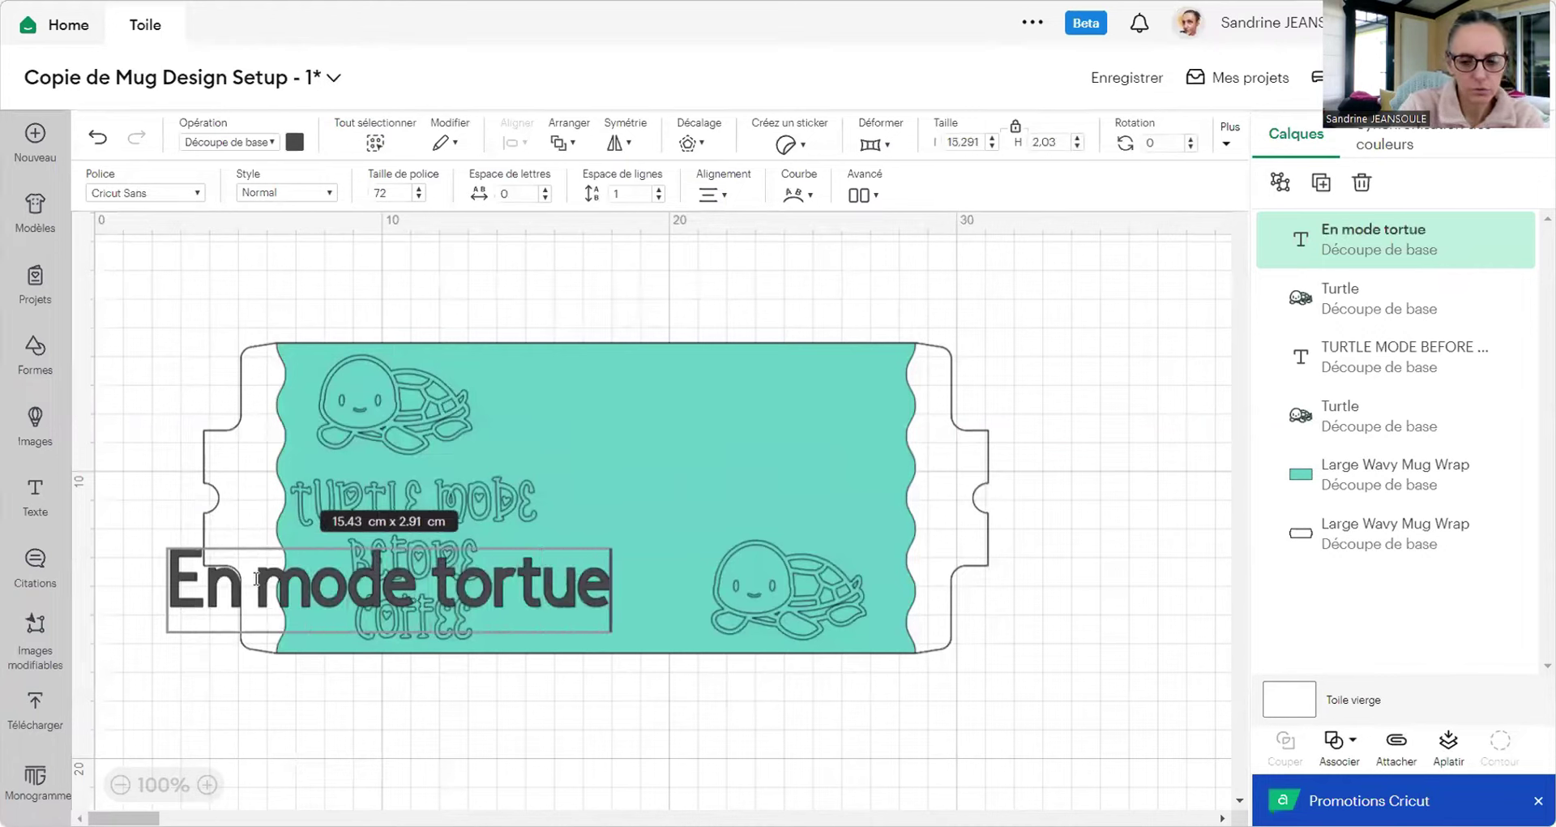
Step: Add a second line reading "avnt un café" to the new text
{"action": "key", "text": "Return"}
{"action": "type", "text": "avn"}
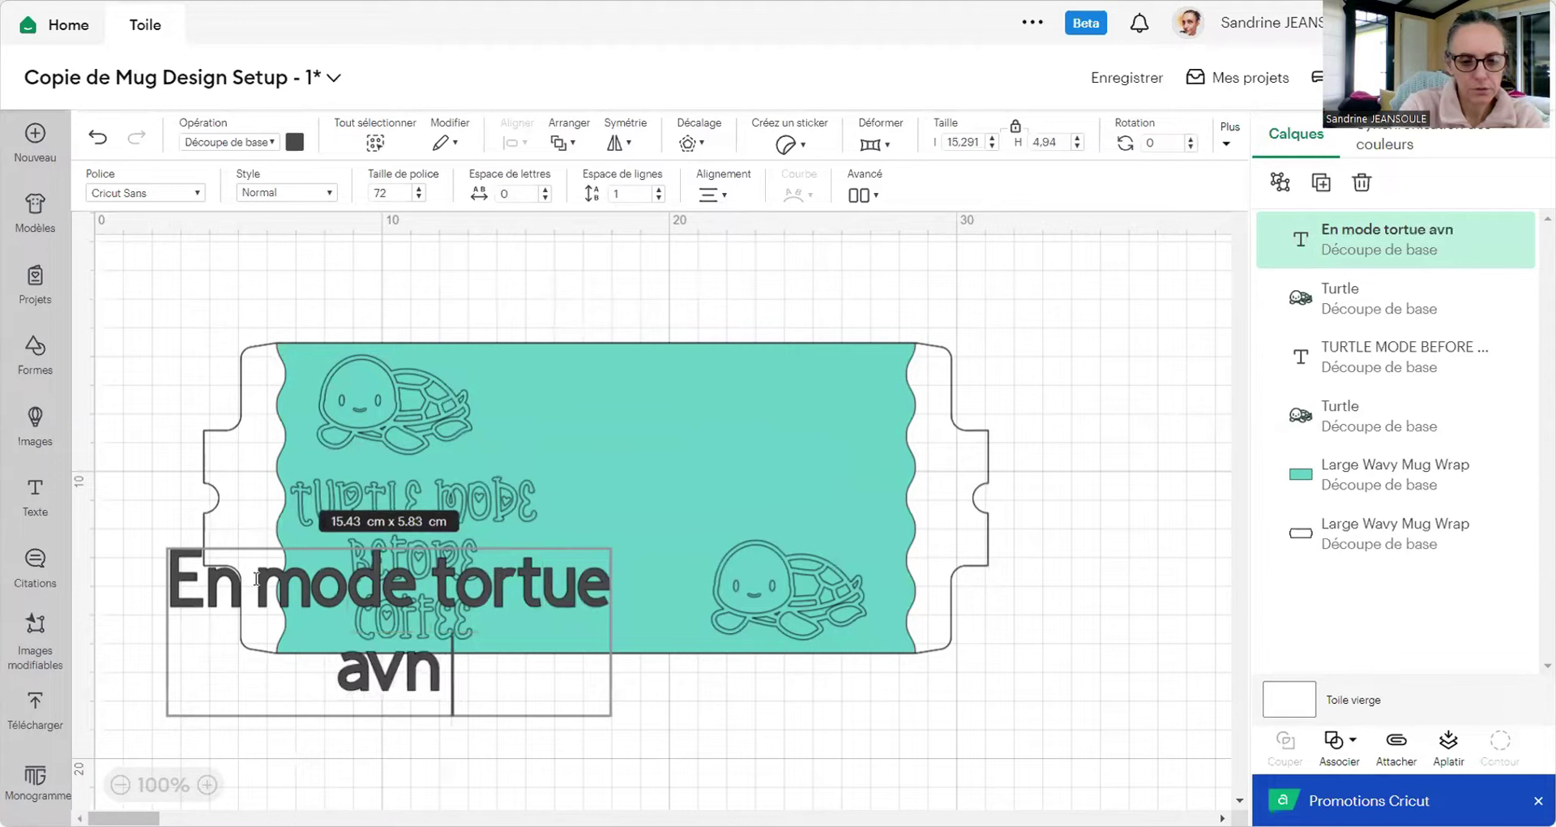
{"action": "type", "text": "t un café"}
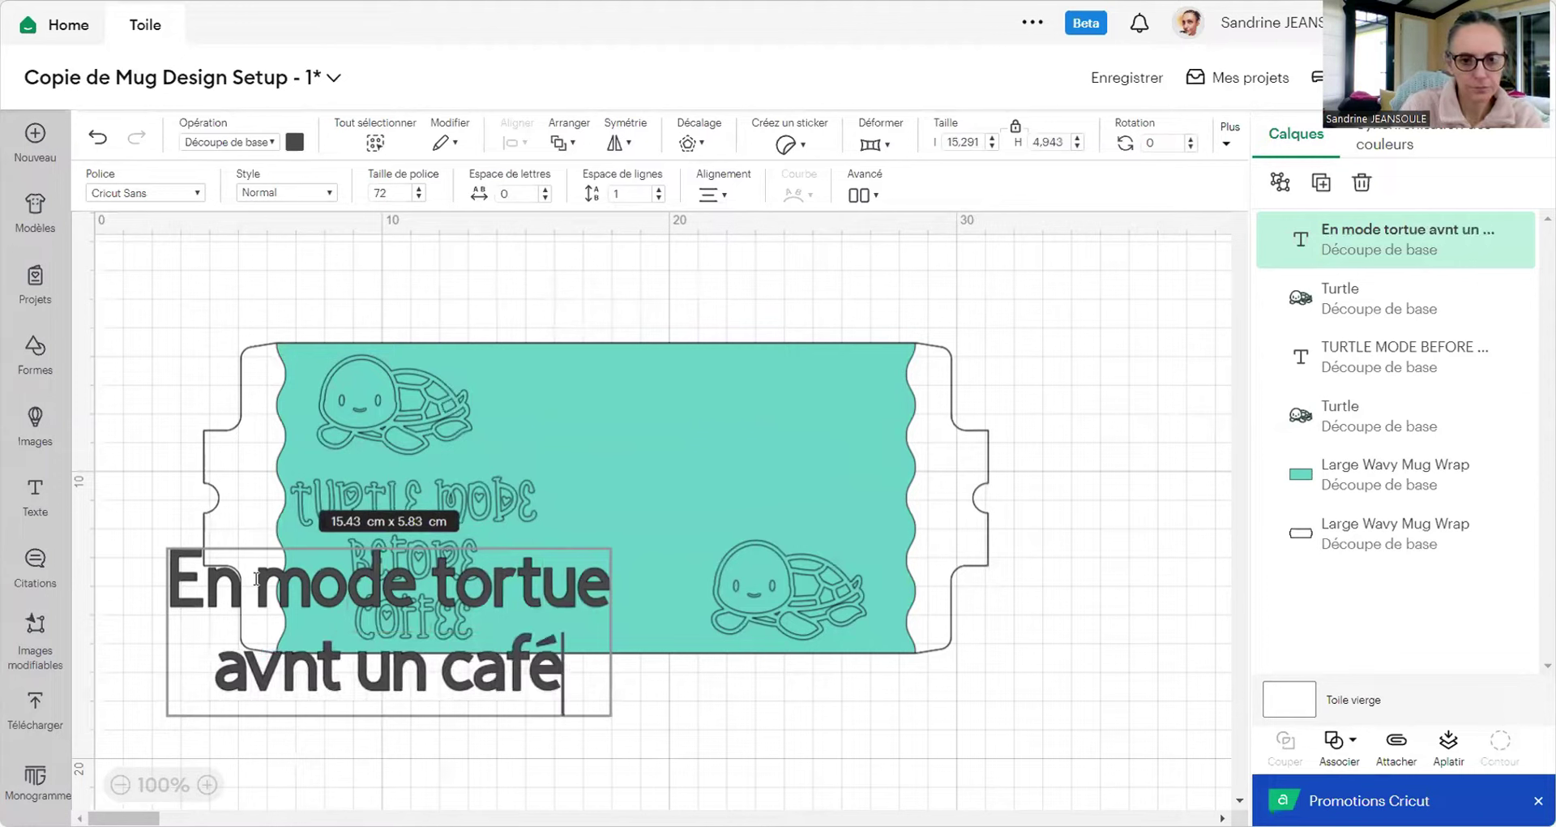
Step: Set the French text's font to Gingersnap
{"action": "left_click", "coordinate": [197, 193]}
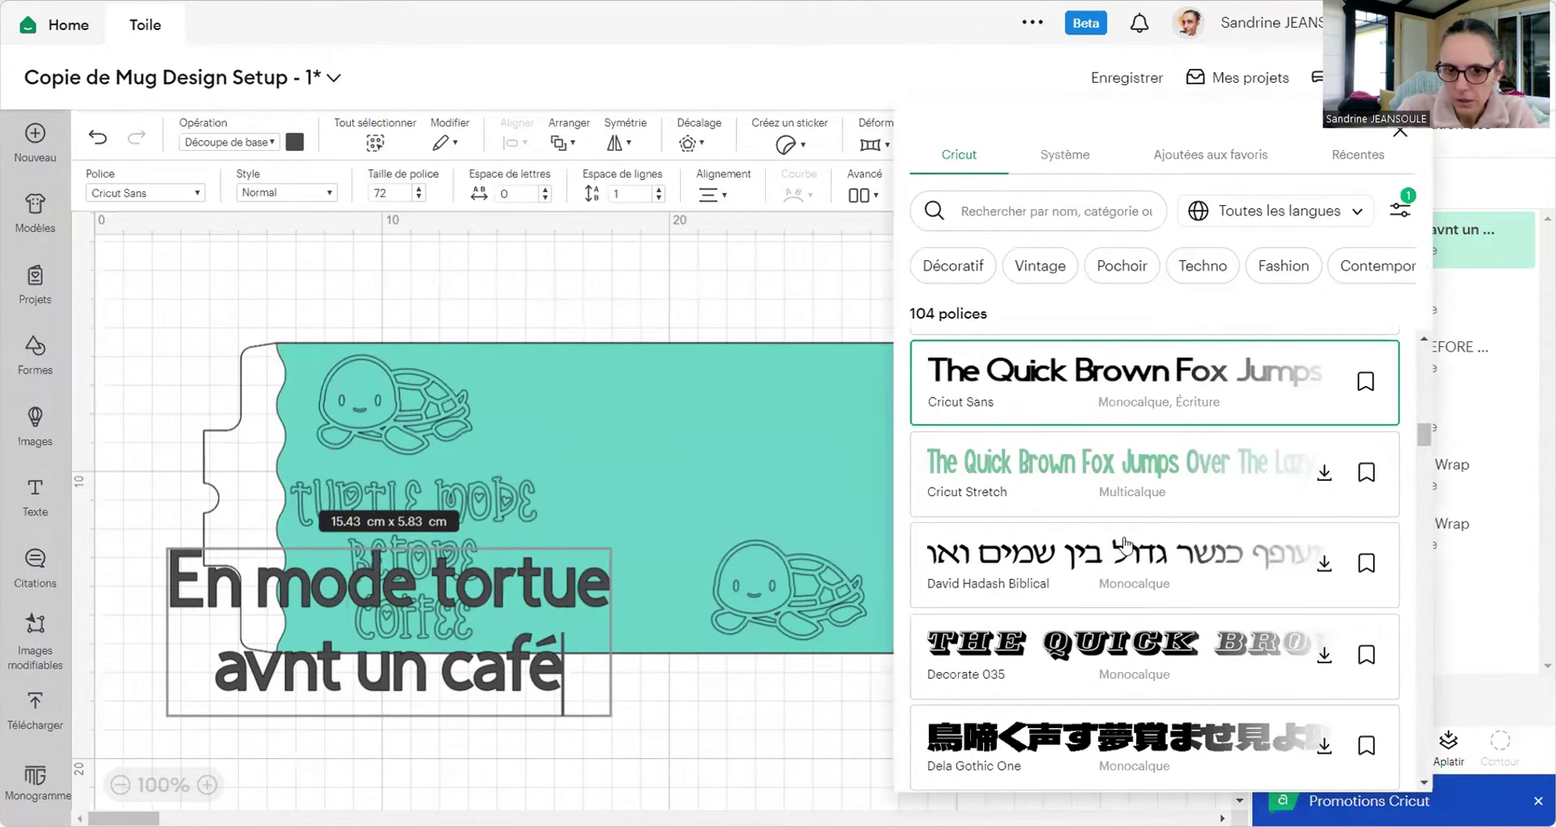
{"action": "left_click_drag", "start_coordinate": [1425, 438], "coordinate": [1424, 522]}
{"action": "left_click", "coordinate": [1073, 391]}
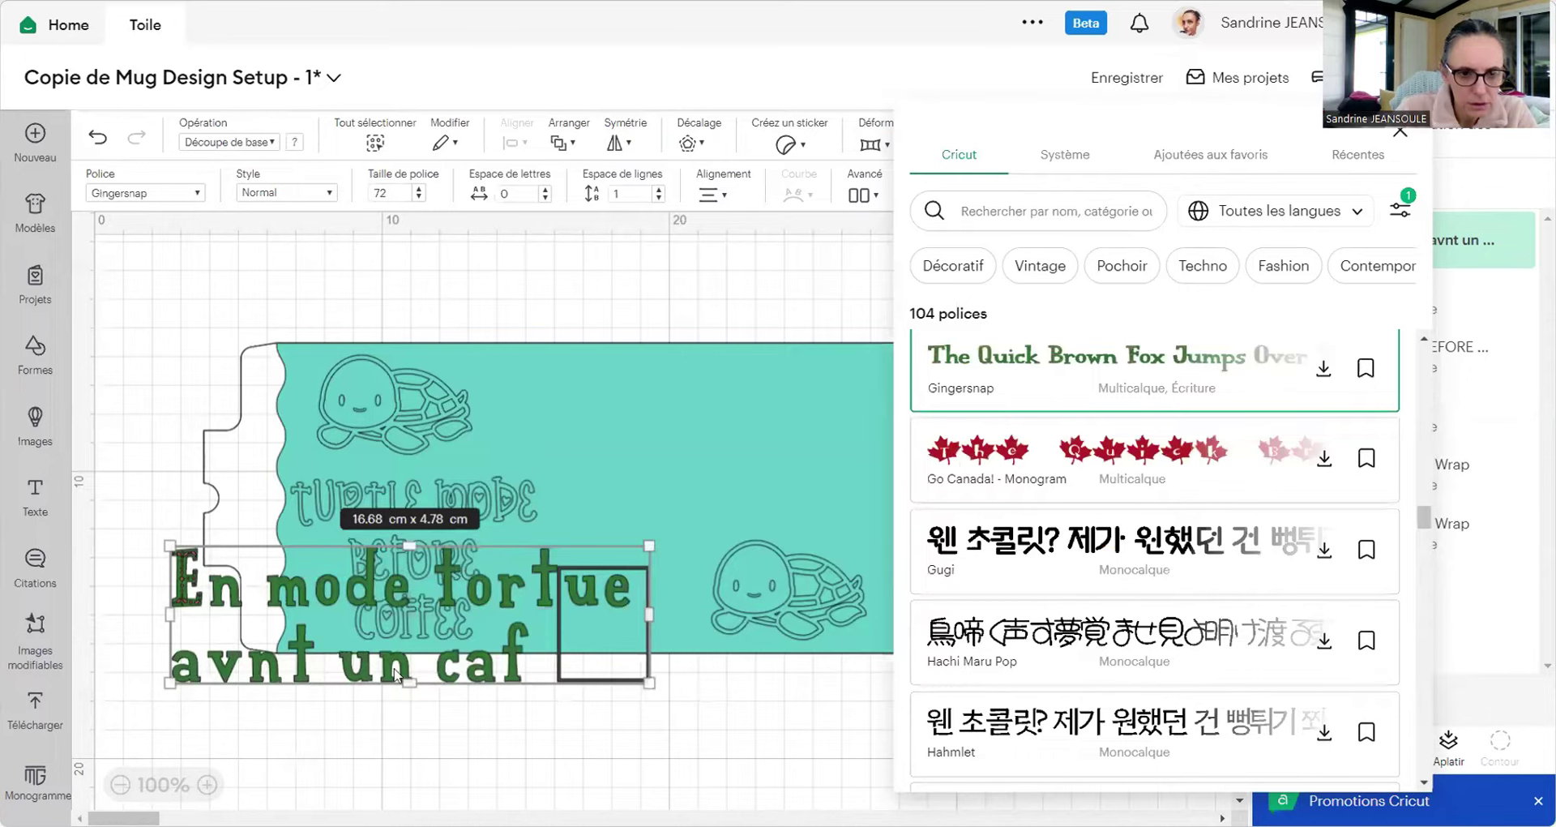
Step: Try to insert the missing "a" in "avnt" within the French text
{"action": "left_click", "coordinate": [258, 669]}
{"action": "double_click", "coordinate": [247, 661]}
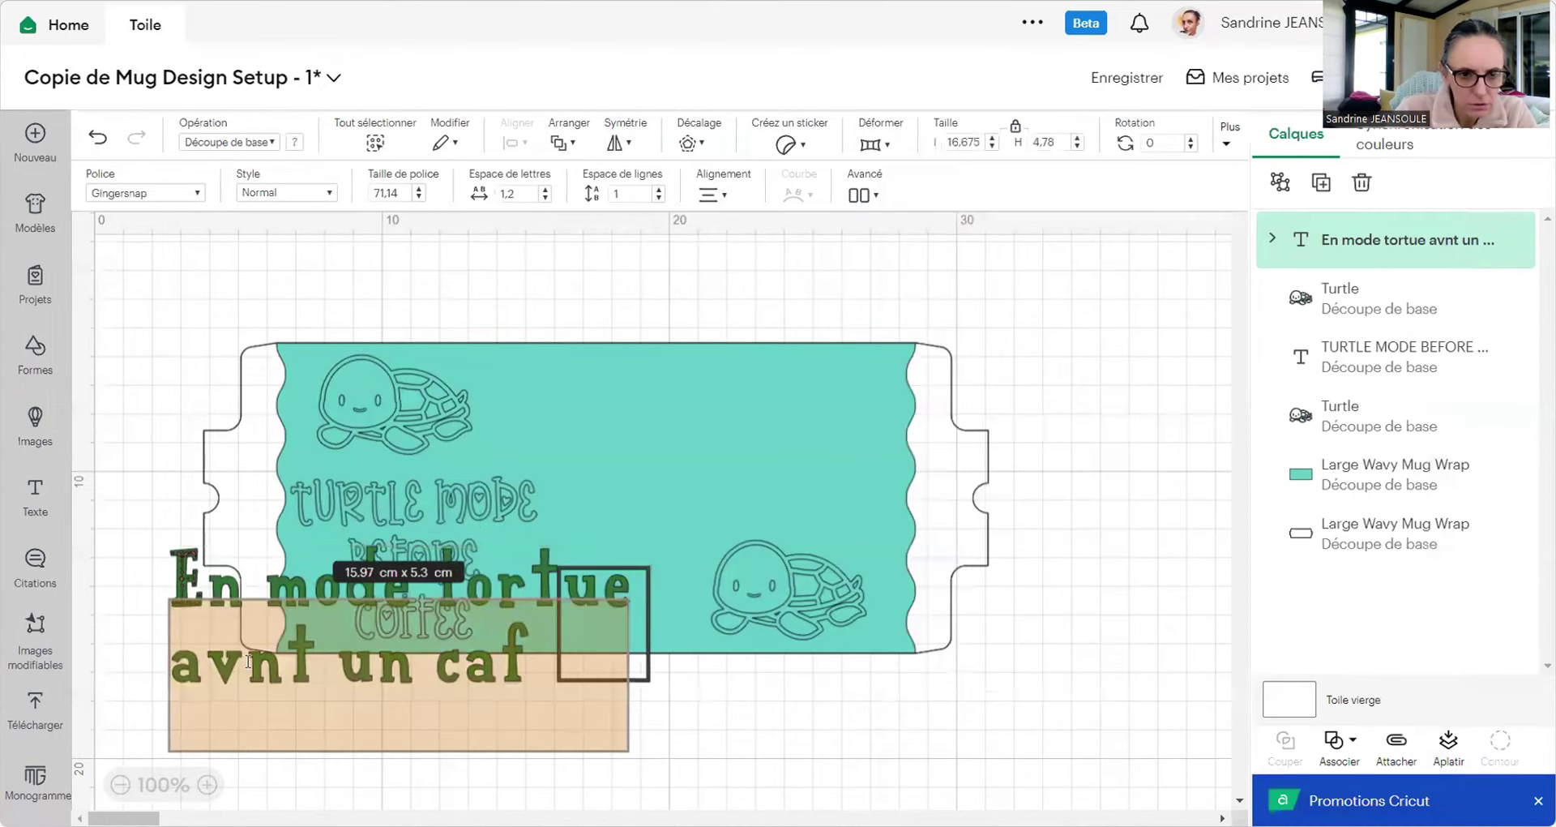
{"action": "type", "text": "a"}
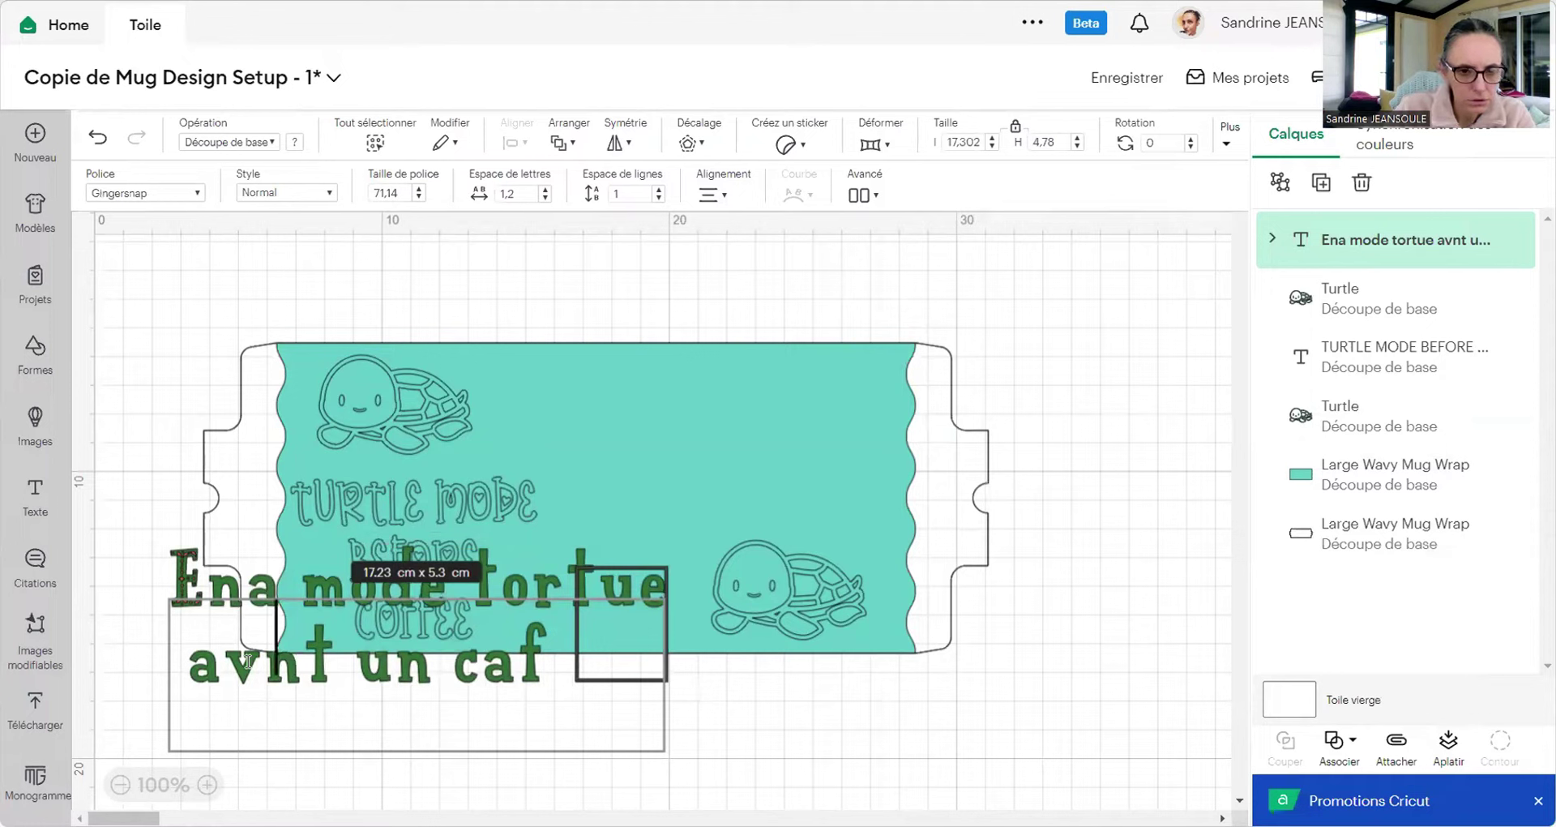
{"action": "left_click", "coordinate": [282, 584]}
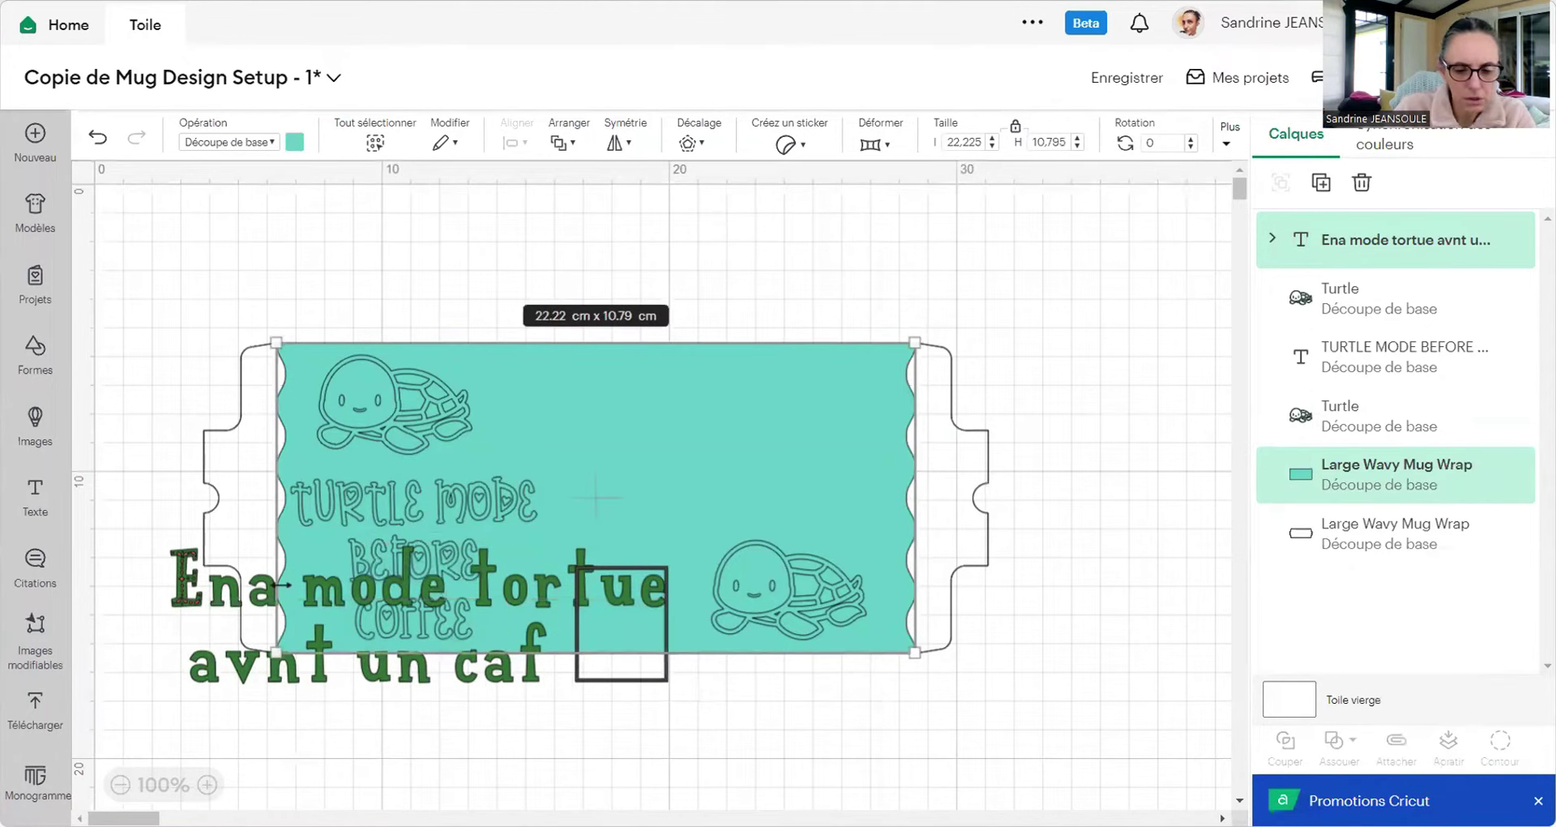
{"action": "left_click", "coordinate": [313, 746]}
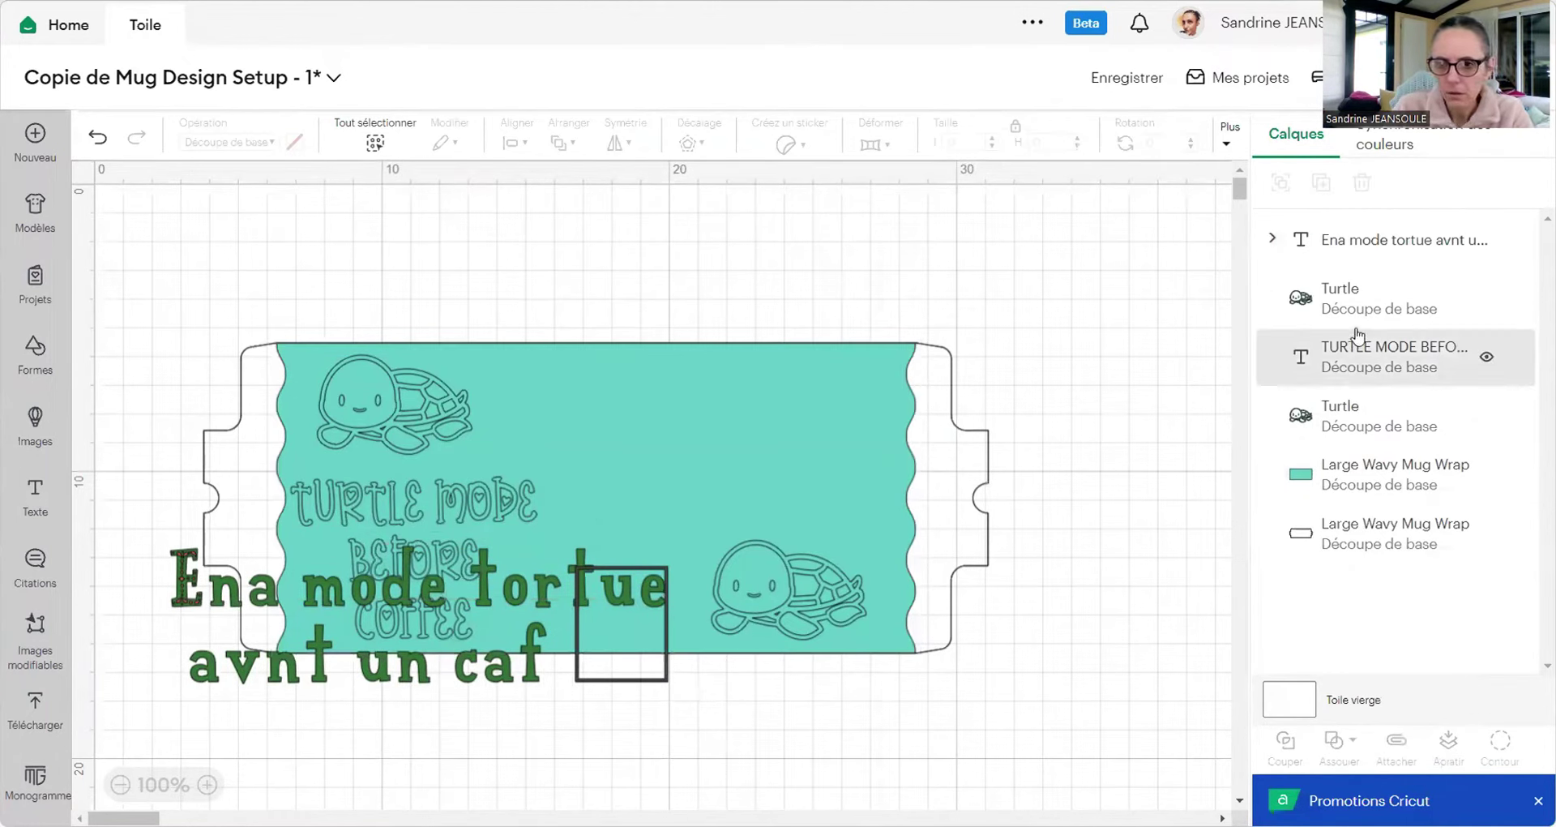
Step: Move the French text away from the "TURTLE MODE BEFORE COFFEE" text to the mug wrap's lower-right edge
{"action": "left_click", "coordinate": [1322, 245]}
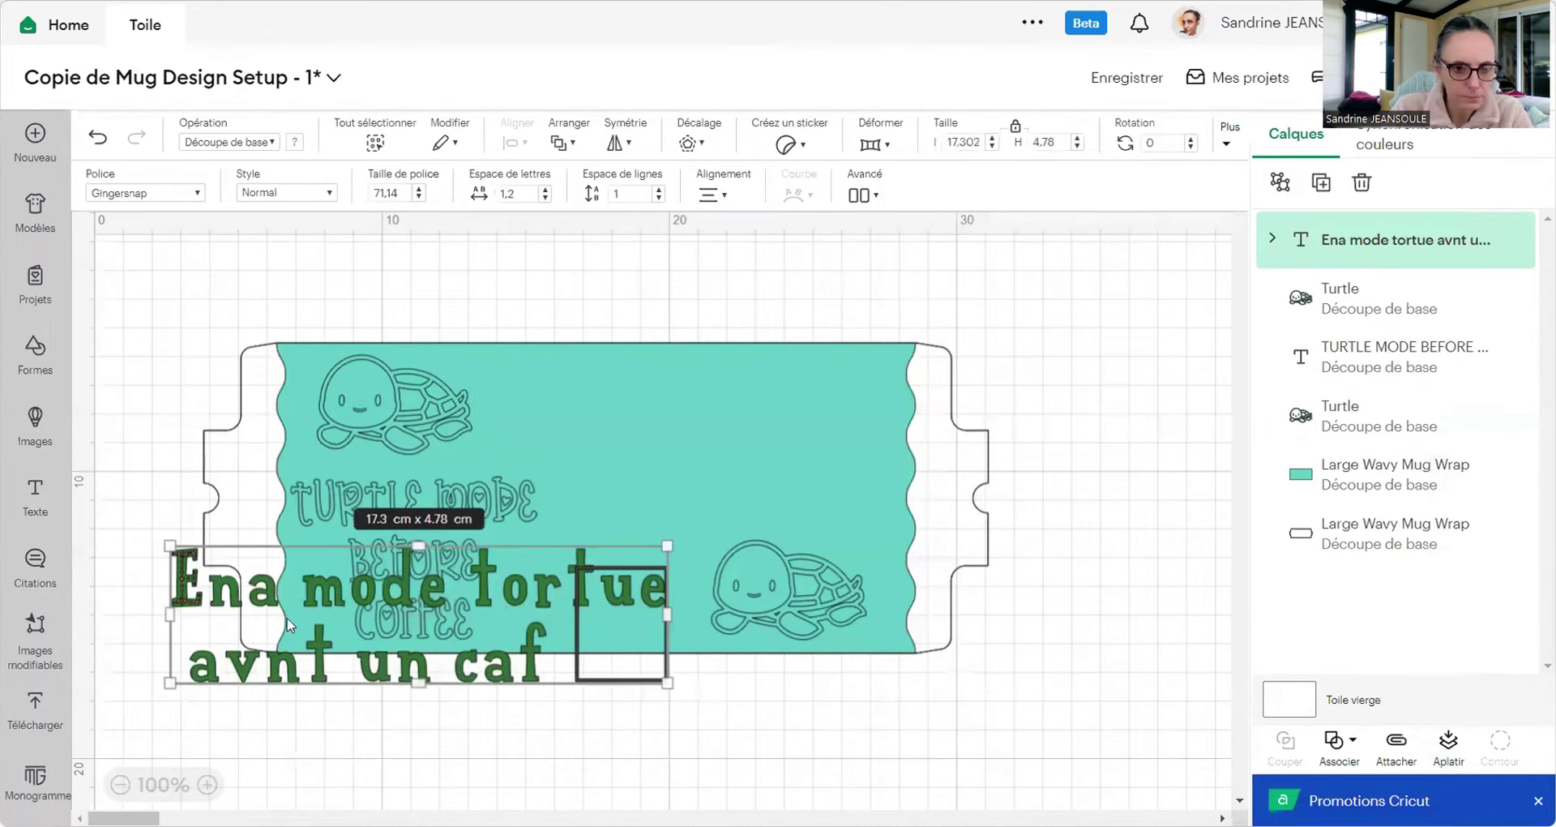
{"action": "left_click_drag", "start_coordinate": [371, 604], "coordinate": [438, 604]}
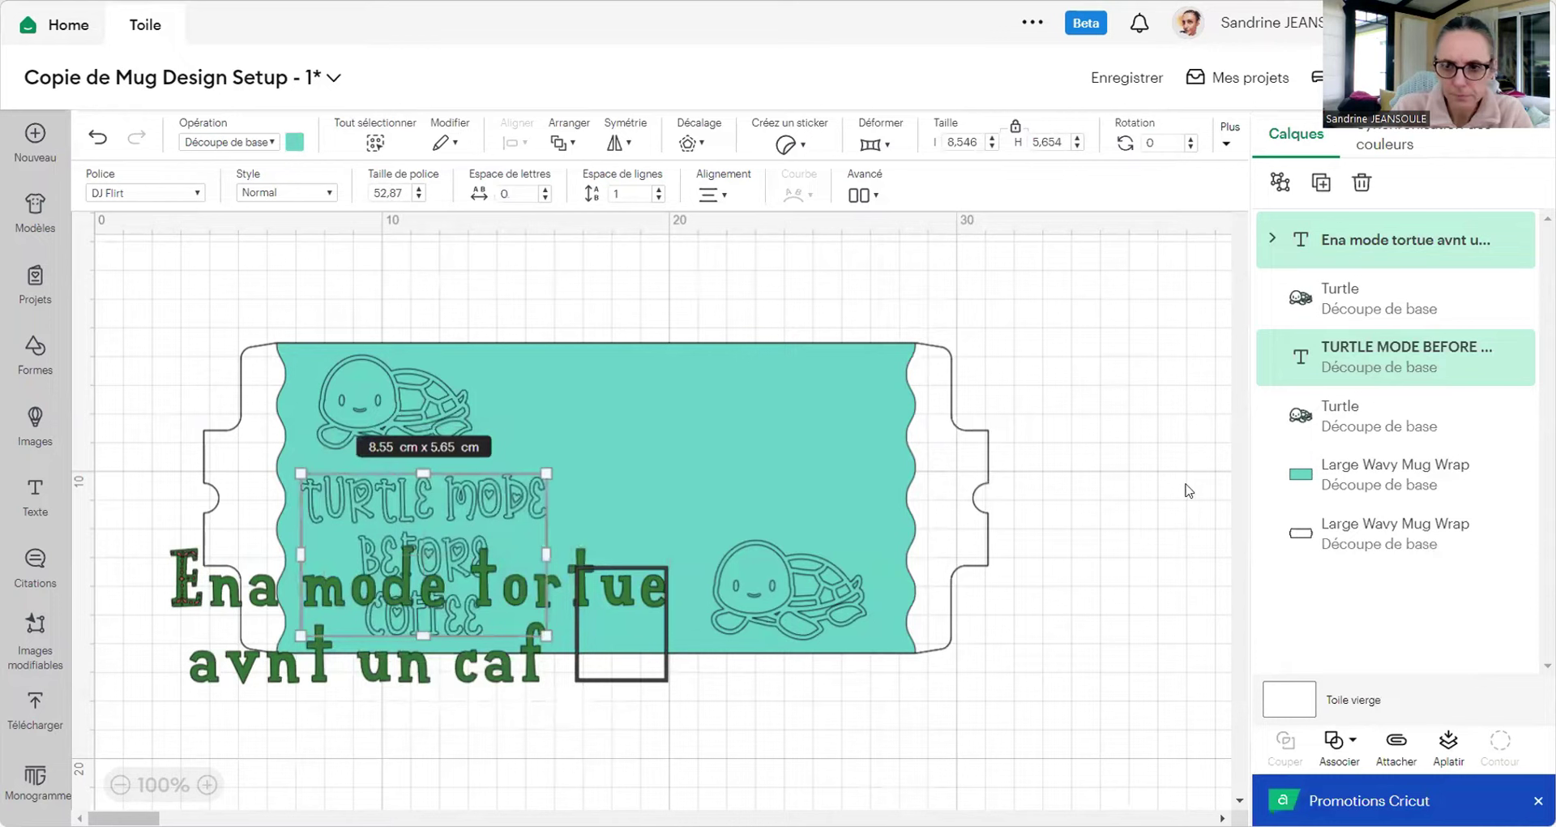
{"action": "left_click", "coordinate": [1338, 327]}
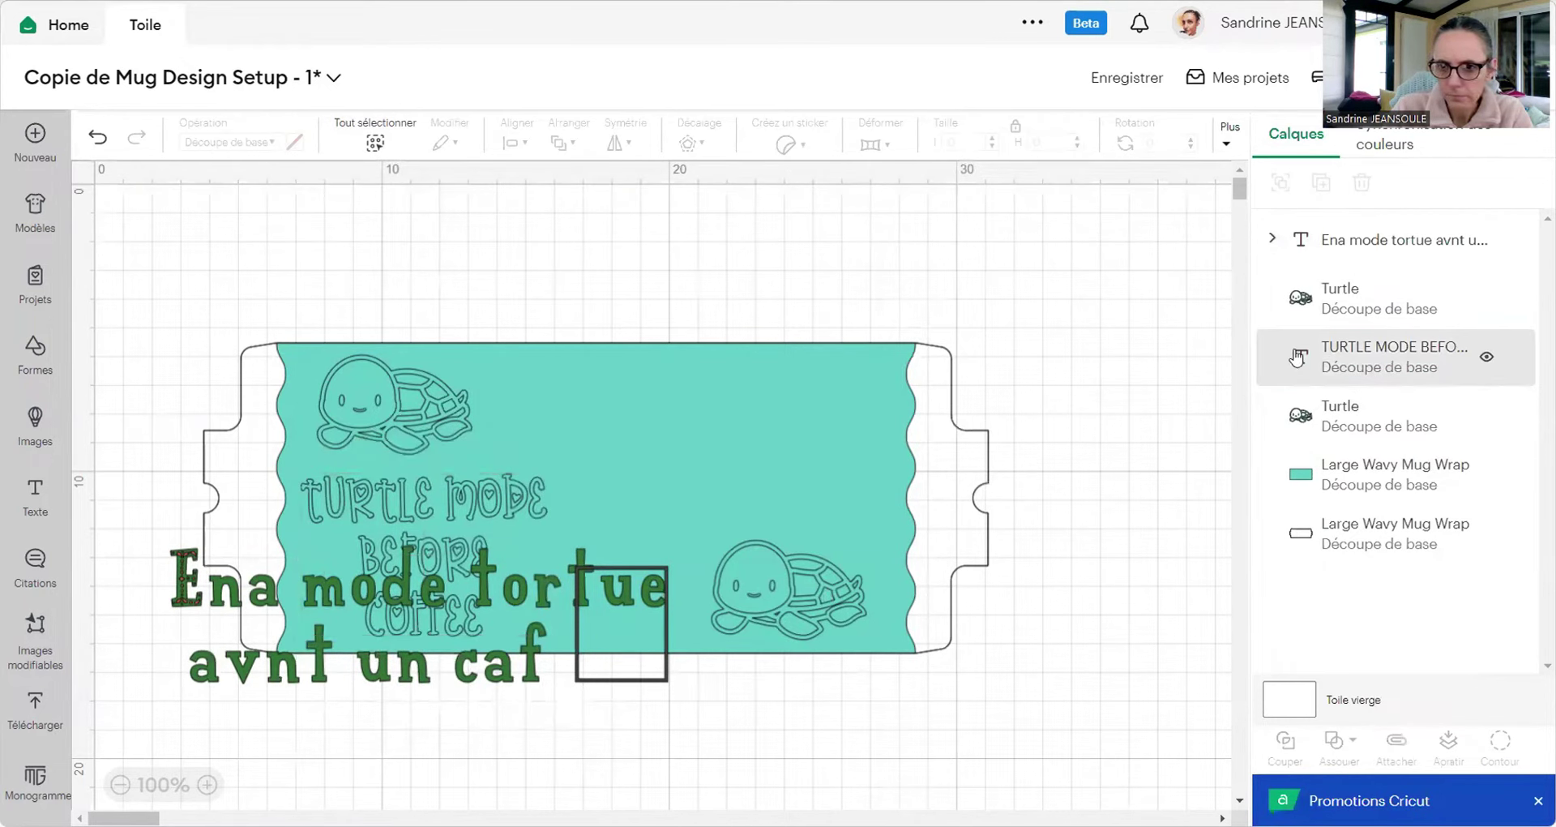
{"action": "left_click", "coordinate": [1366, 240]}
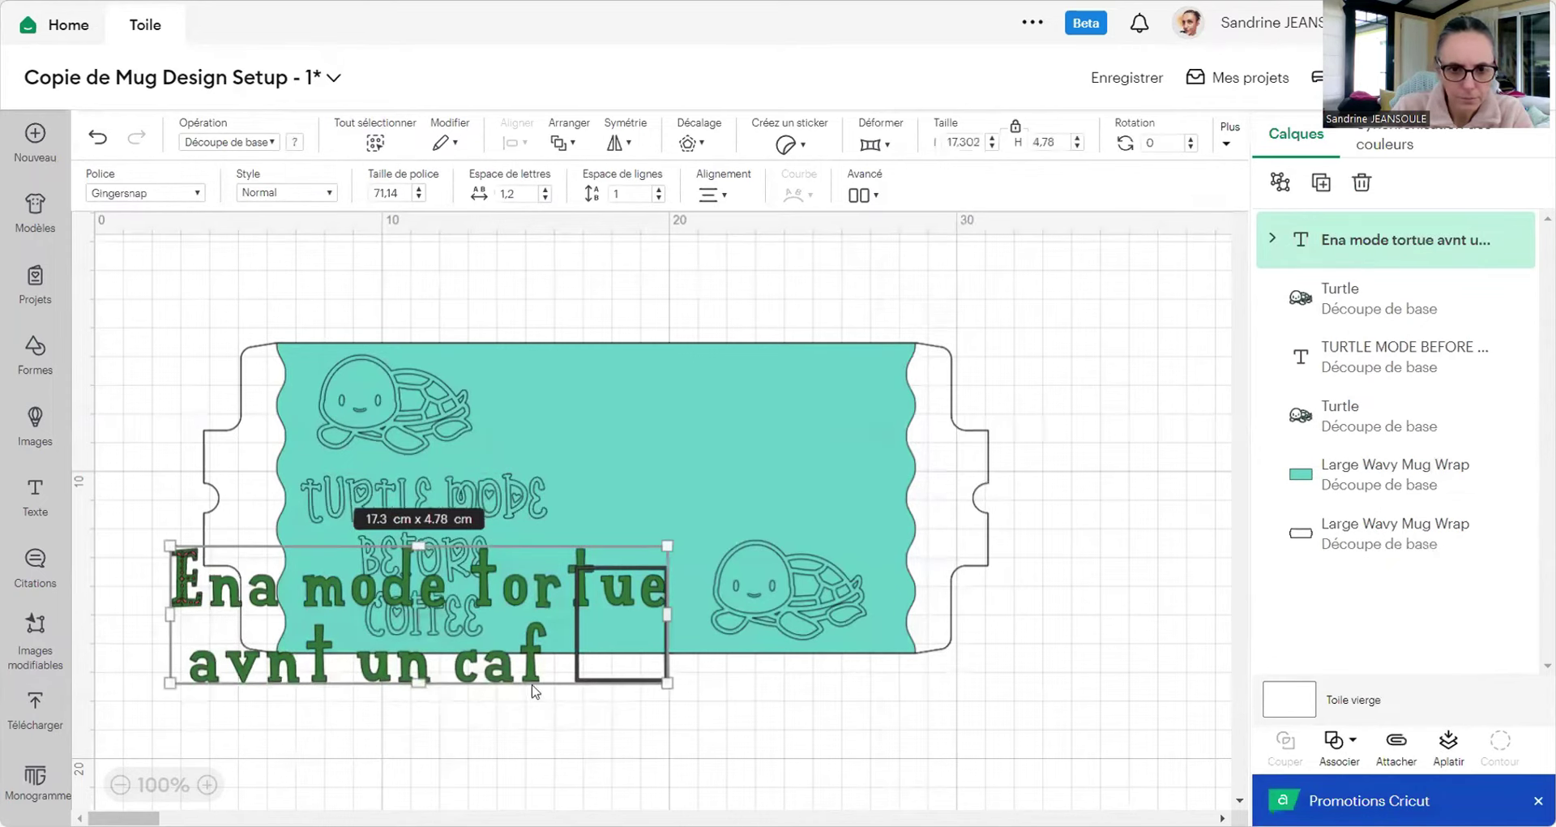
{"action": "left_click_drag", "start_coordinate": [415, 631], "coordinate": [1020, 668]}
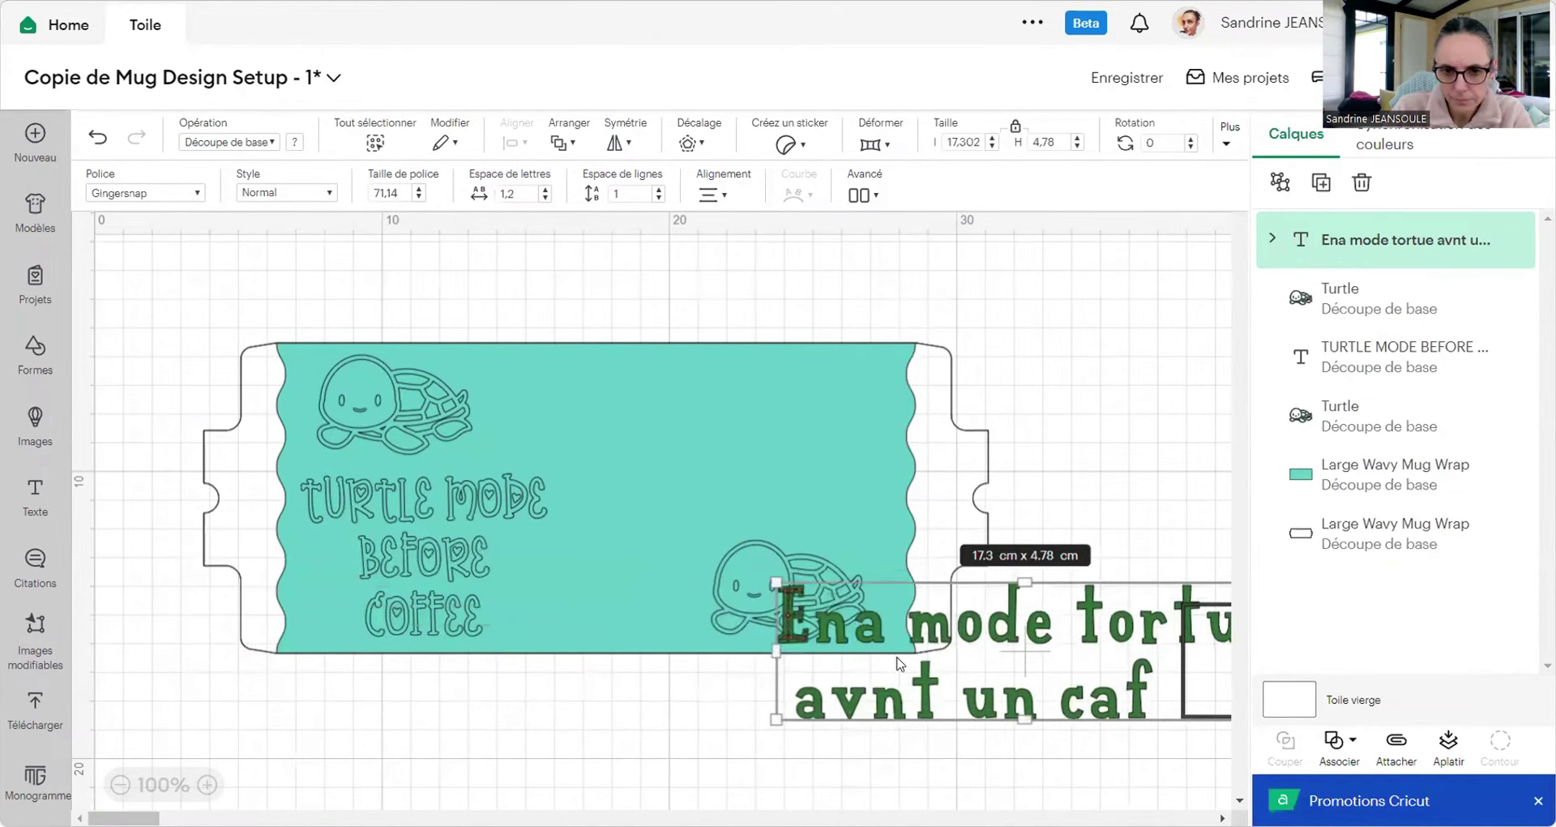
Step: Try to delete the stray "a" after "En" in the French text
{"action": "double_click", "coordinate": [1020, 668]}
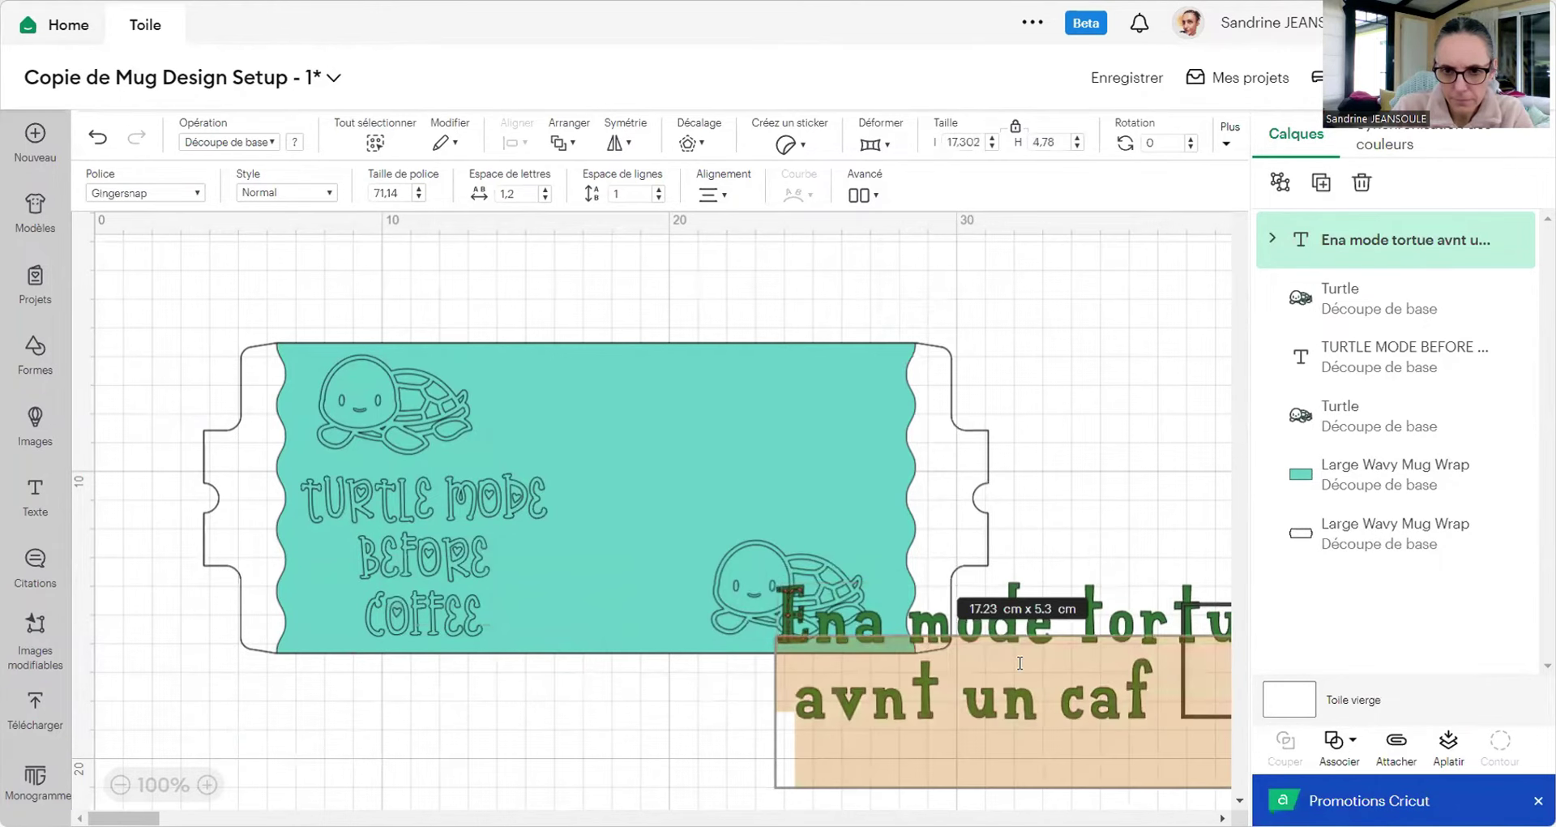
{"action": "left_click", "coordinate": [902, 661]}
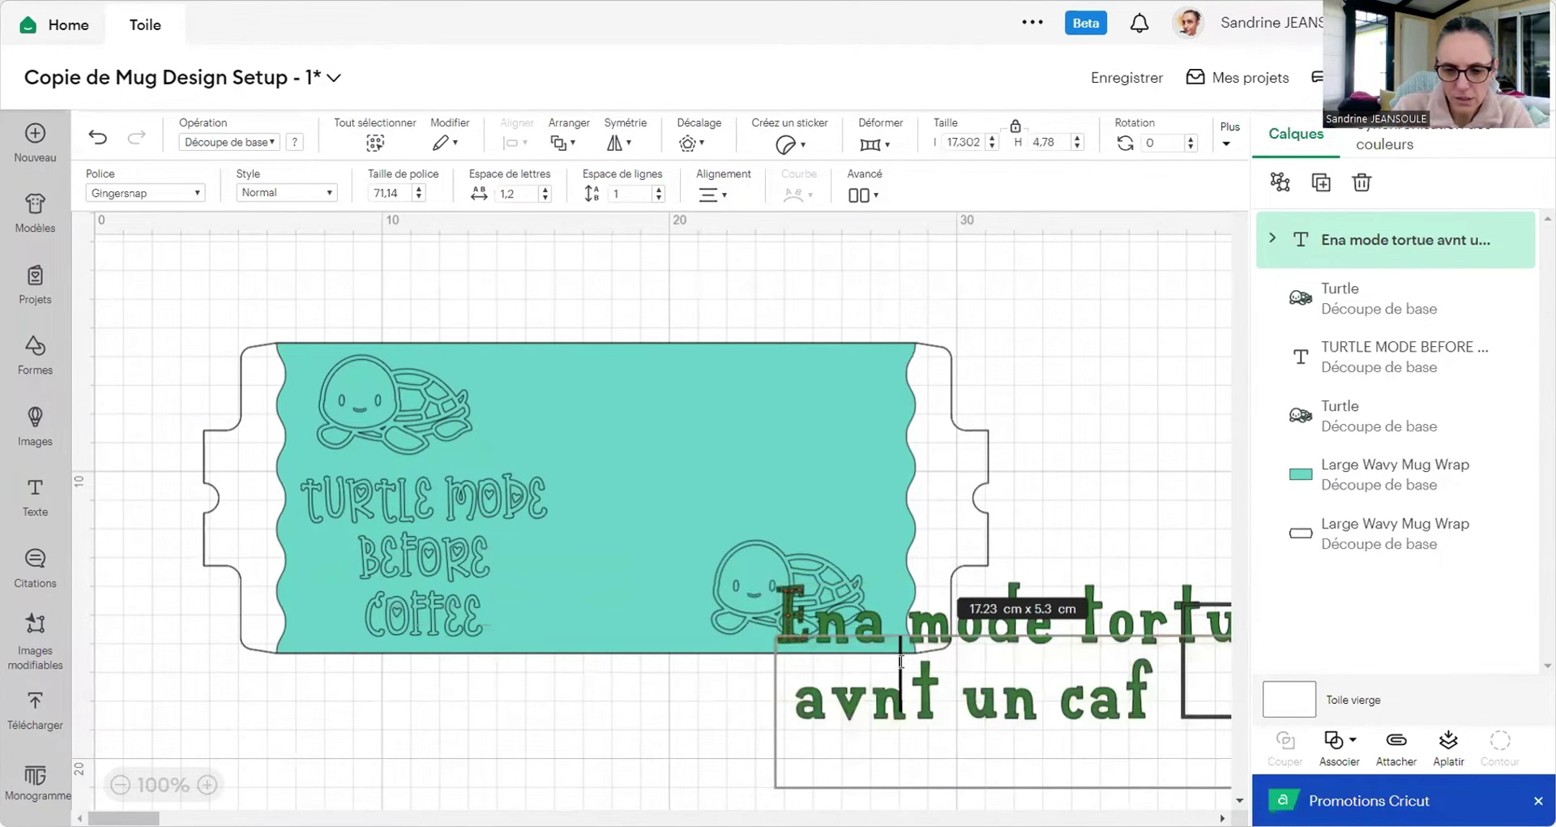
{"action": "key", "text": "BackSpace"}
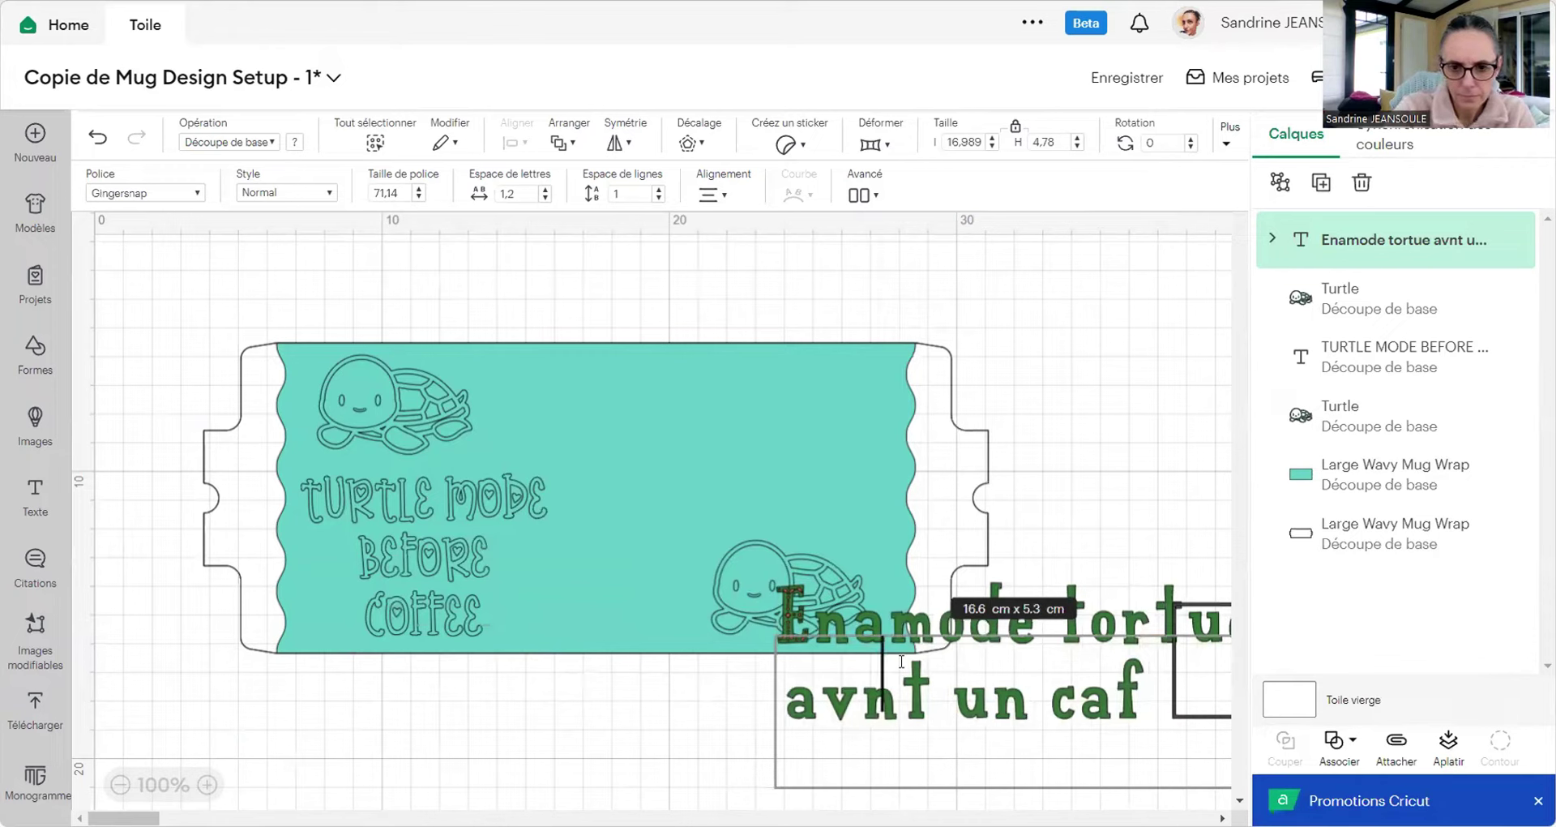
{"action": "left_click", "coordinate": [887, 625]}
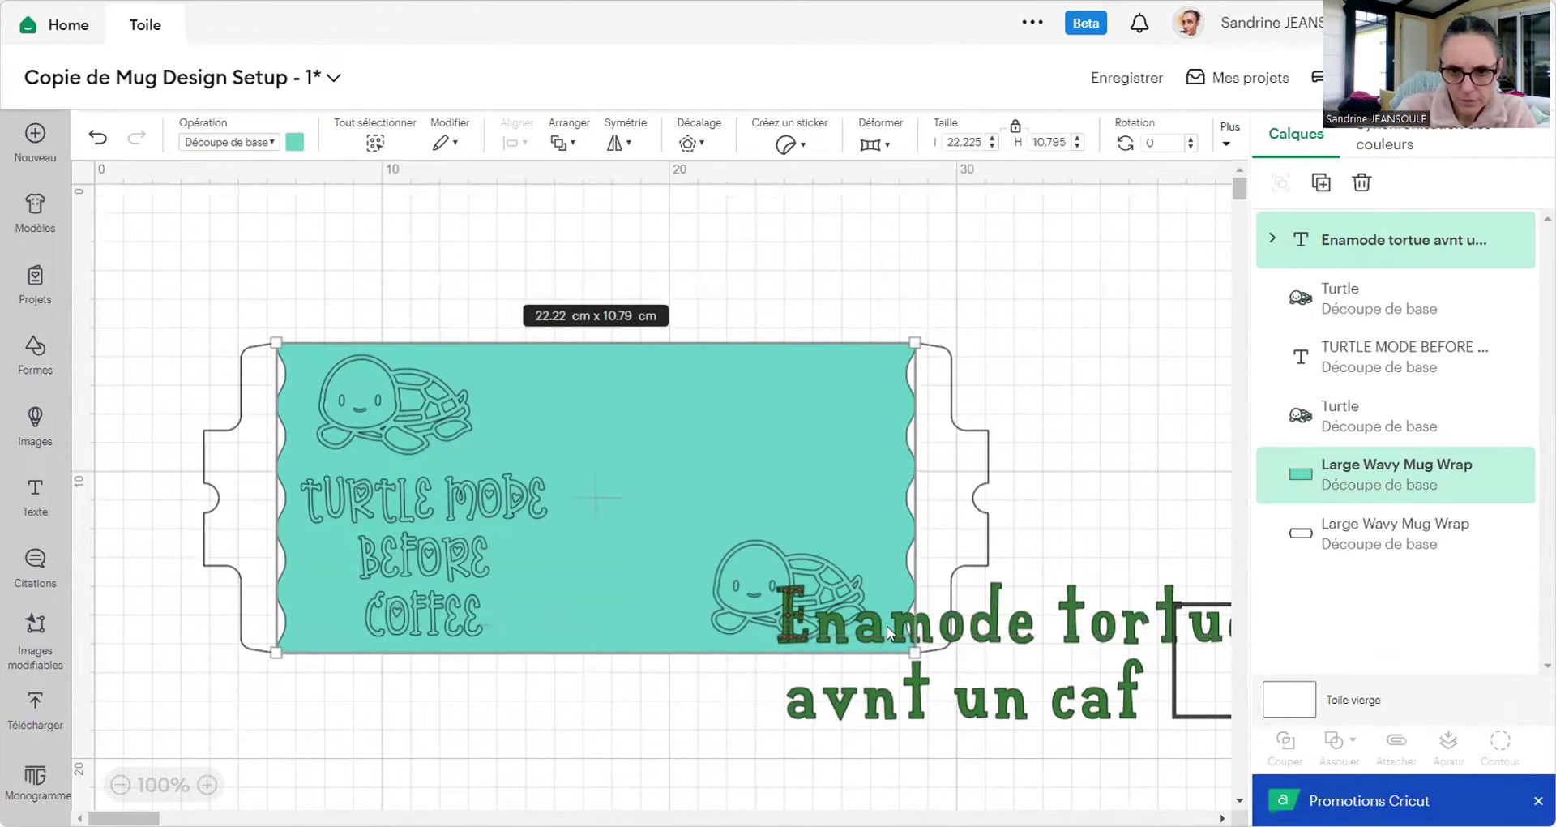
Step: Remove the stray "a" after "En" and insert one in "avnt" so the text reads "En mode tortue avant un café"
{"action": "double_click", "coordinate": [973, 681]}
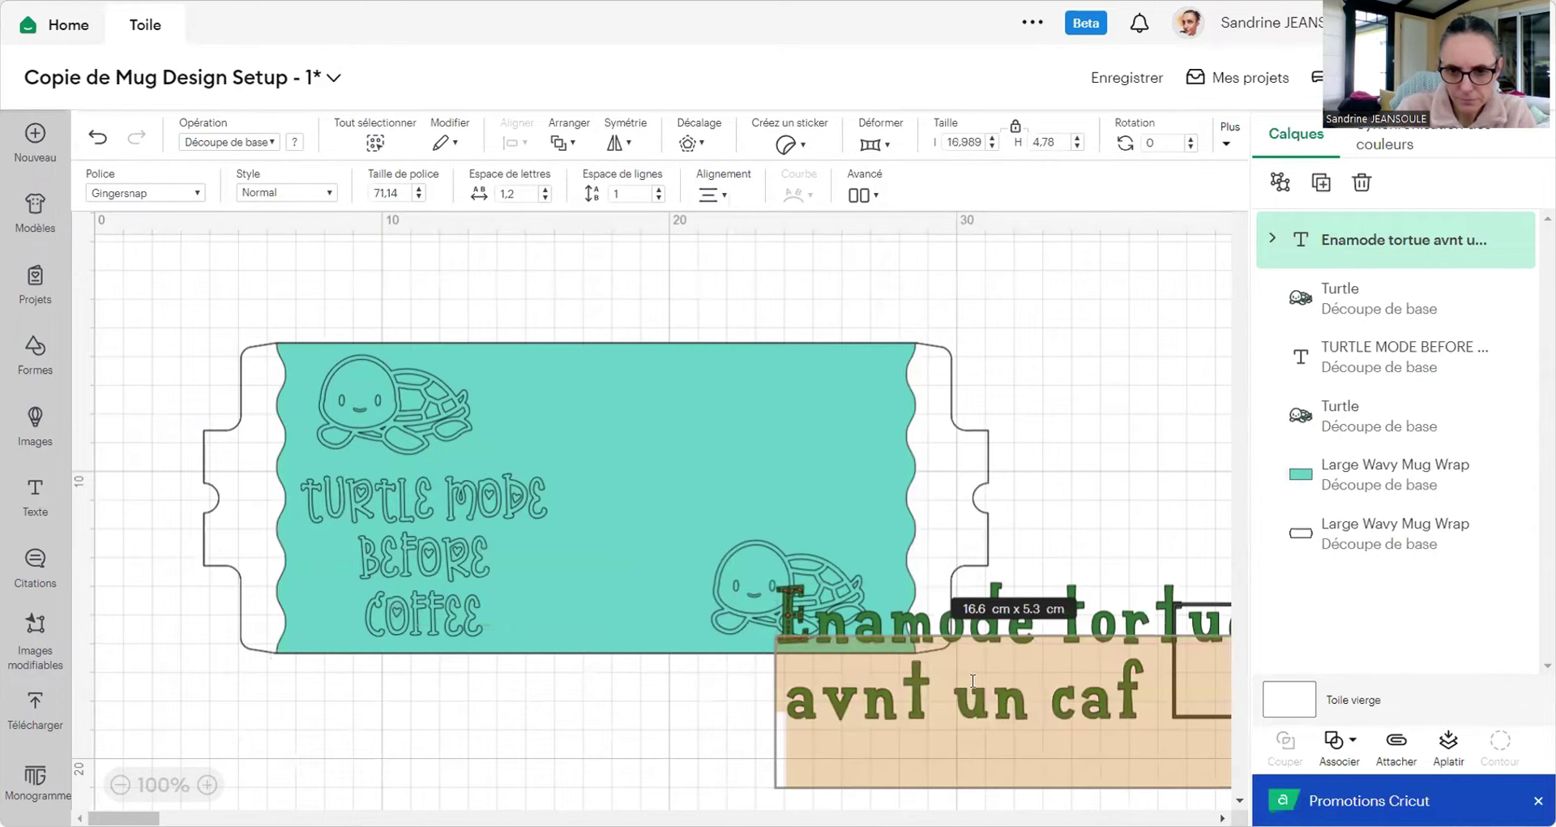
{"action": "left_click", "coordinate": [885, 669]}
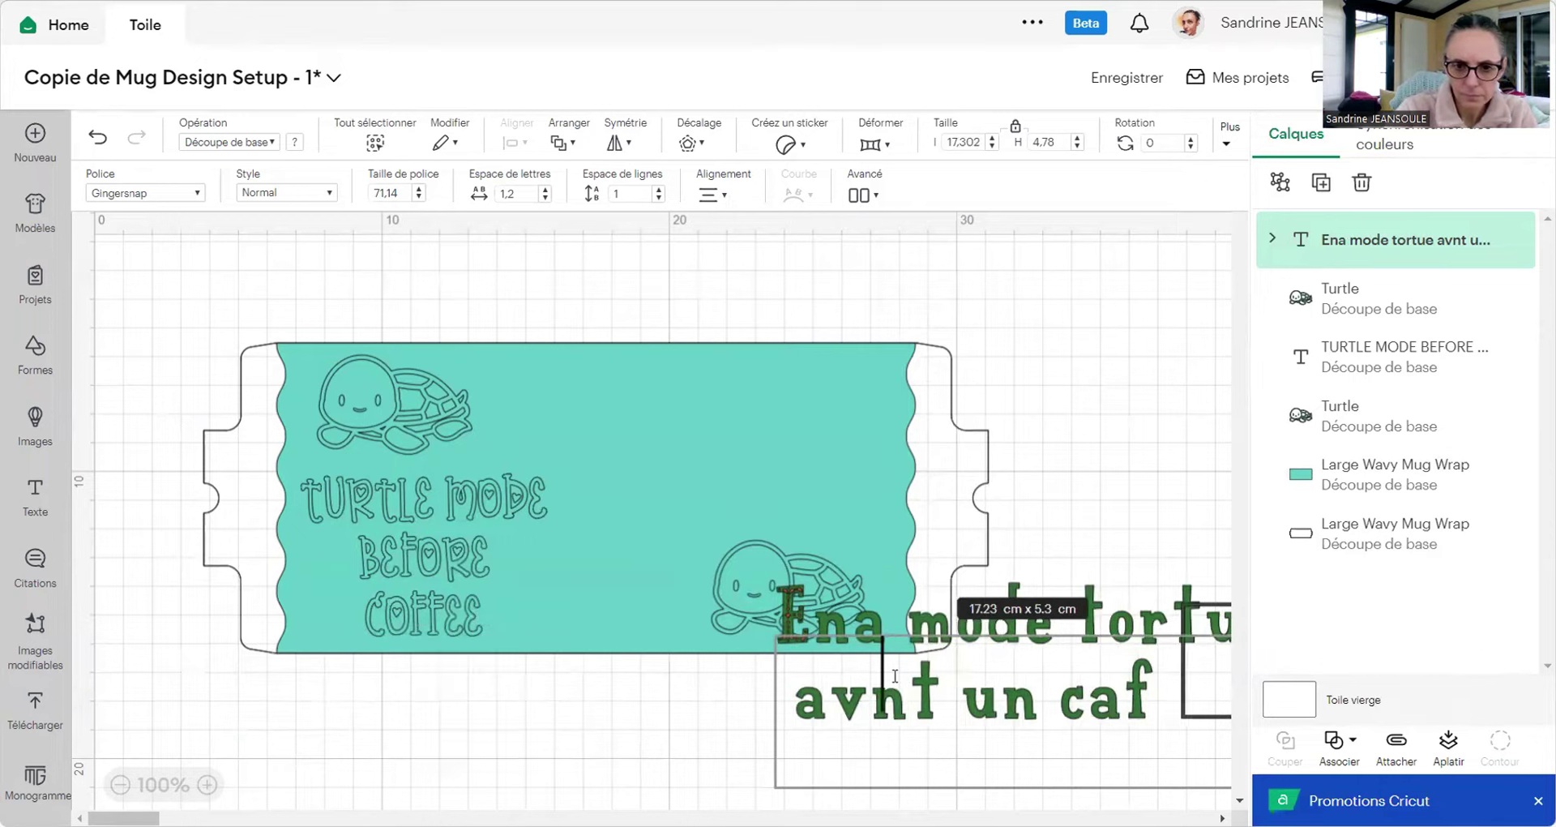
{"action": "key", "text": "BackSpace"}
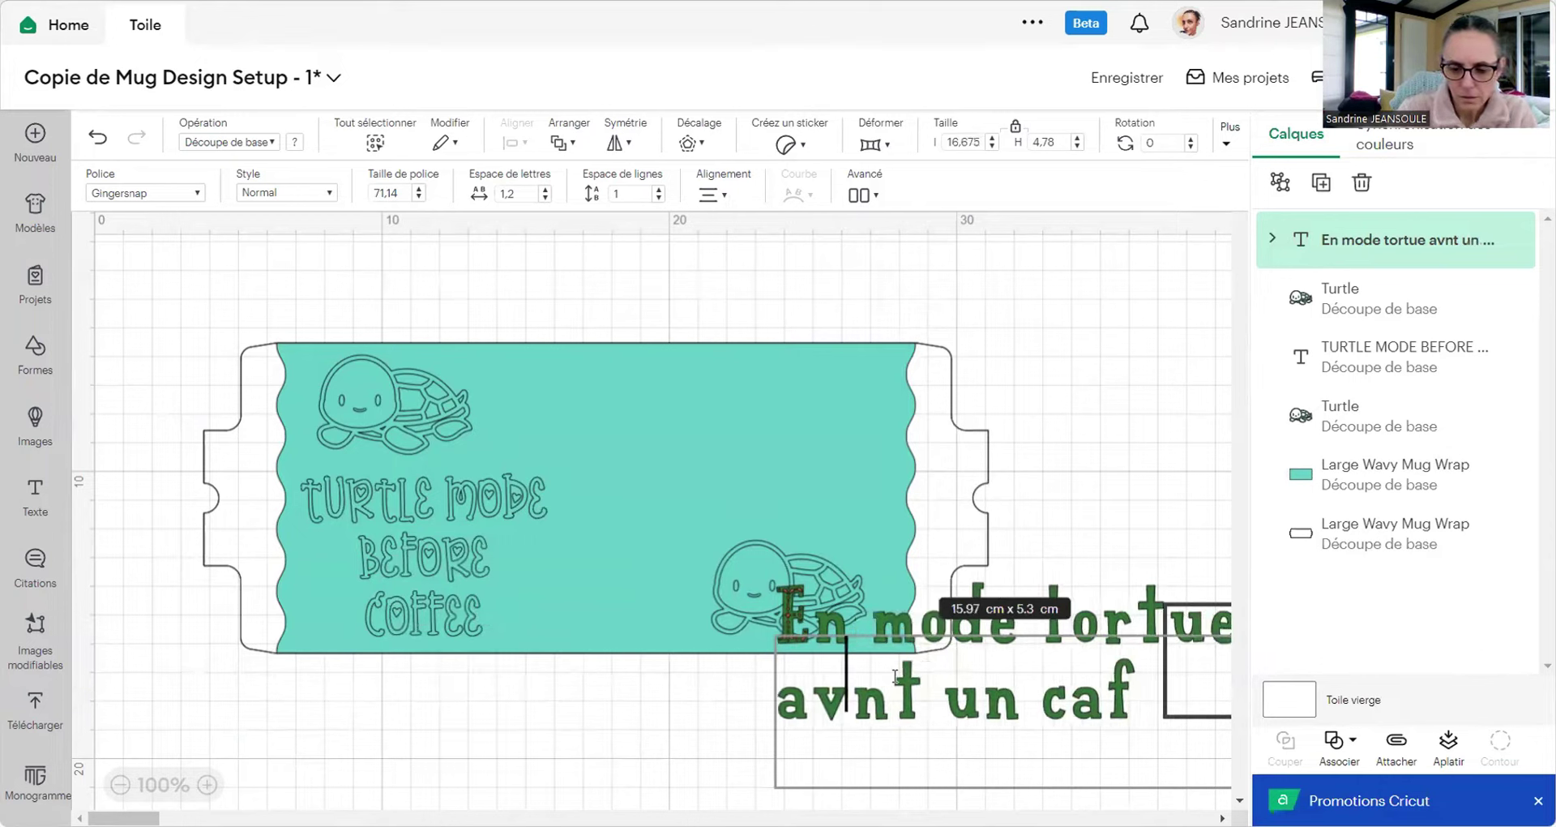
{"action": "key", "text": "Down"}
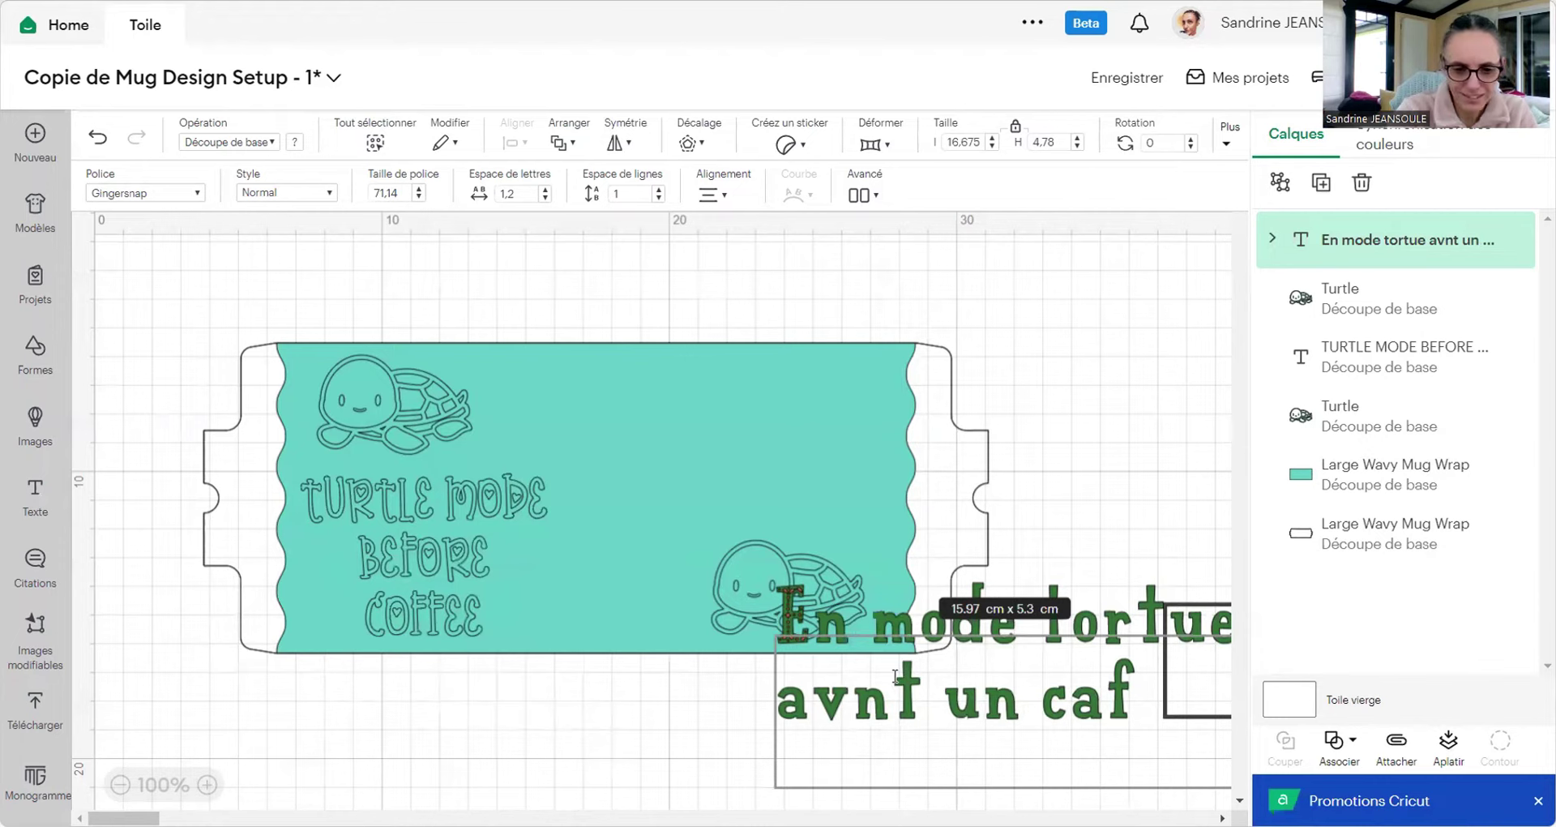
{"action": "type", "text": "a"}
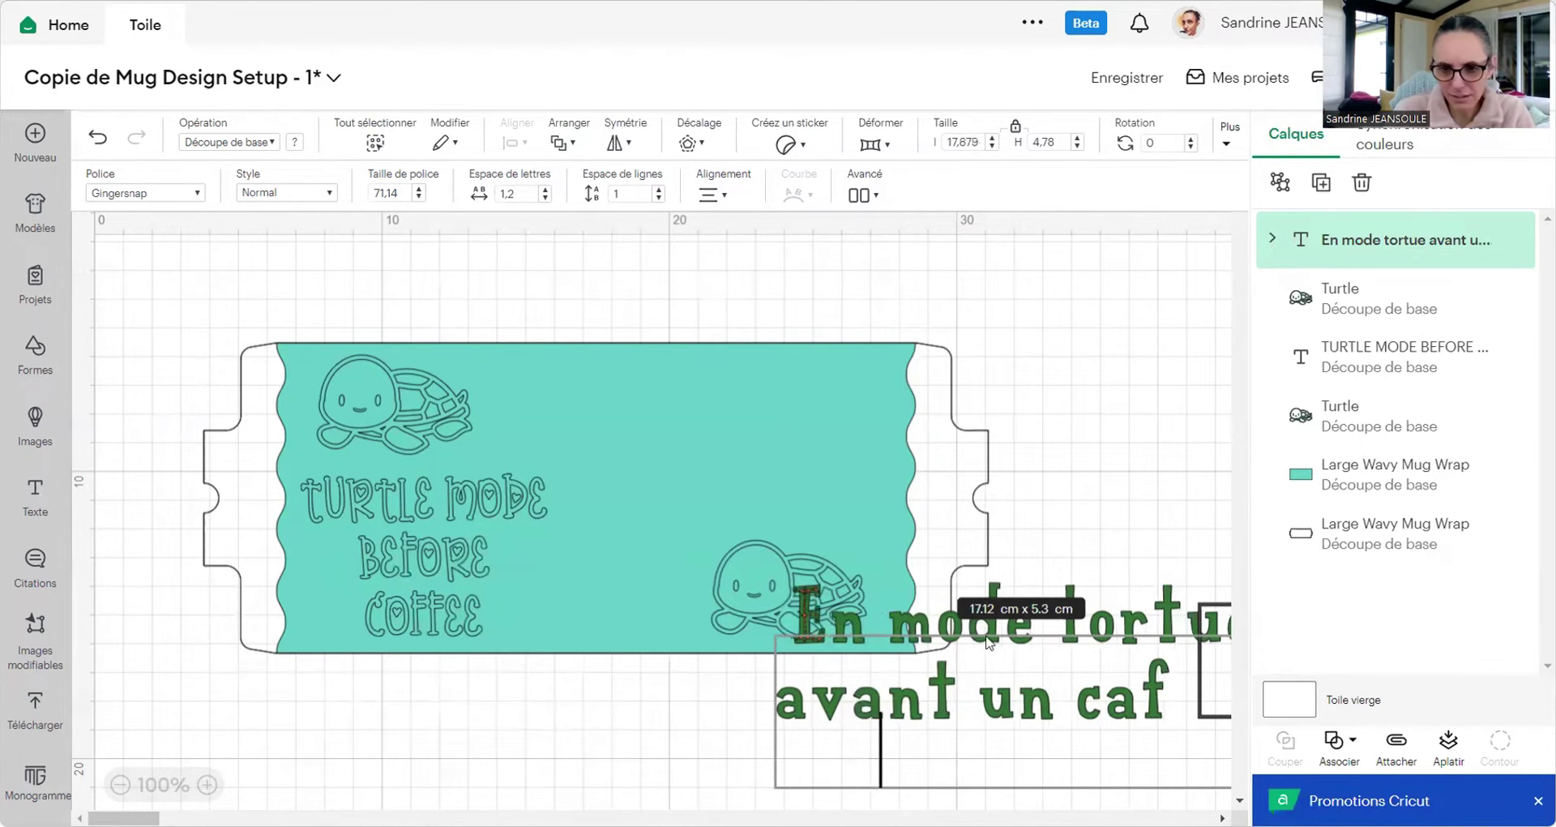
Step: Change the French text's font to Cricut Alphabet
{"action": "left_click", "coordinate": [196, 195]}
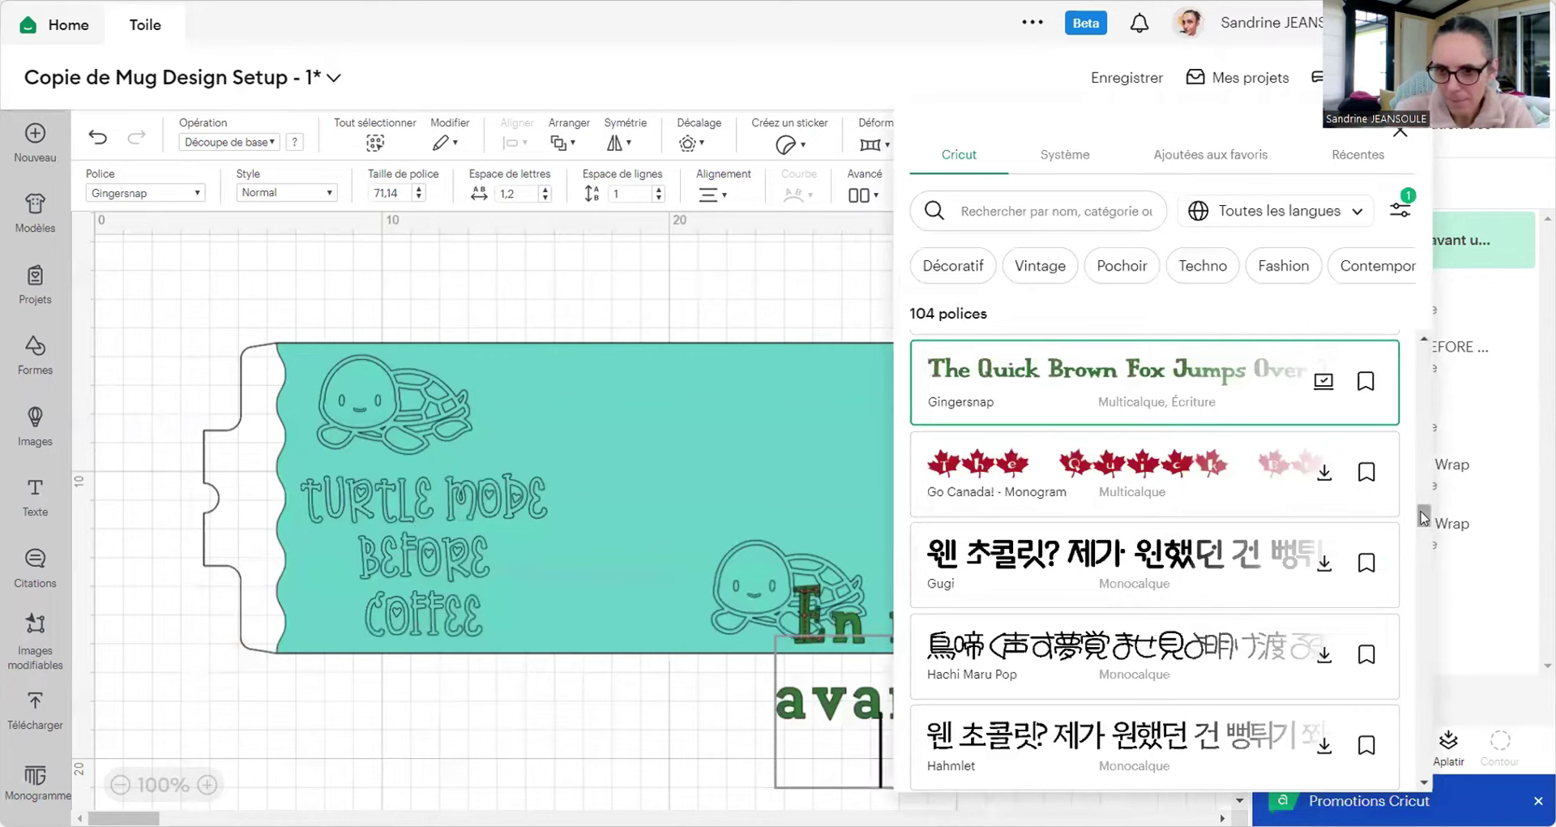
{"action": "mouse_move", "coordinate": [1425, 517]}
{"action": "left_mouse_down"}
{"action": "mouse_move", "coordinate": [1426, 566]}
{"action": "mouse_move", "coordinate": [1424, 364]}
{"action": "mouse_move", "coordinate": [1427, 390]}
{"action": "left_mouse_up"}
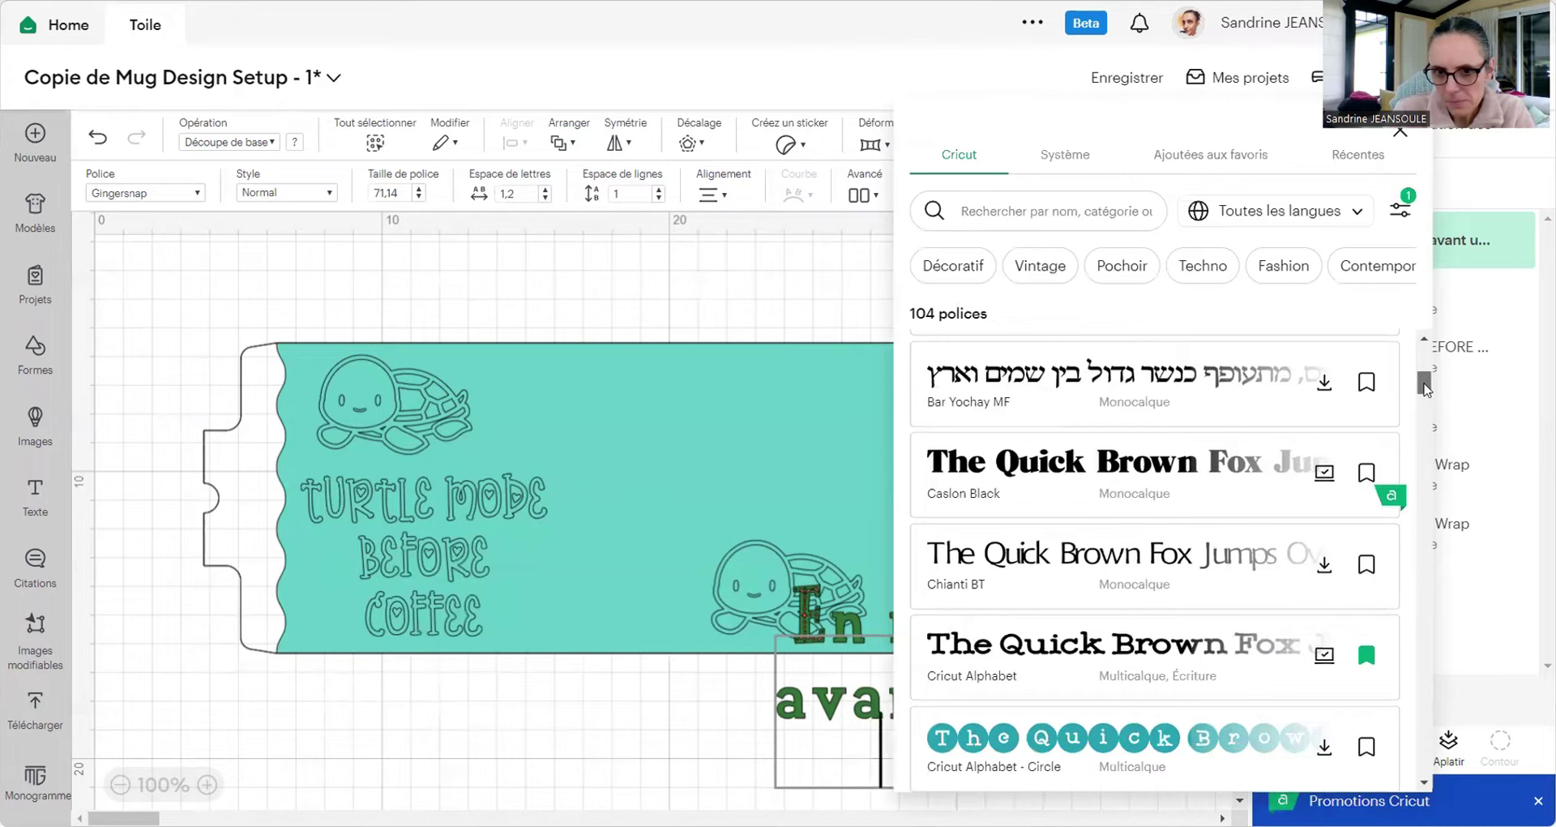
{"action": "left_click", "coordinate": [1182, 653]}
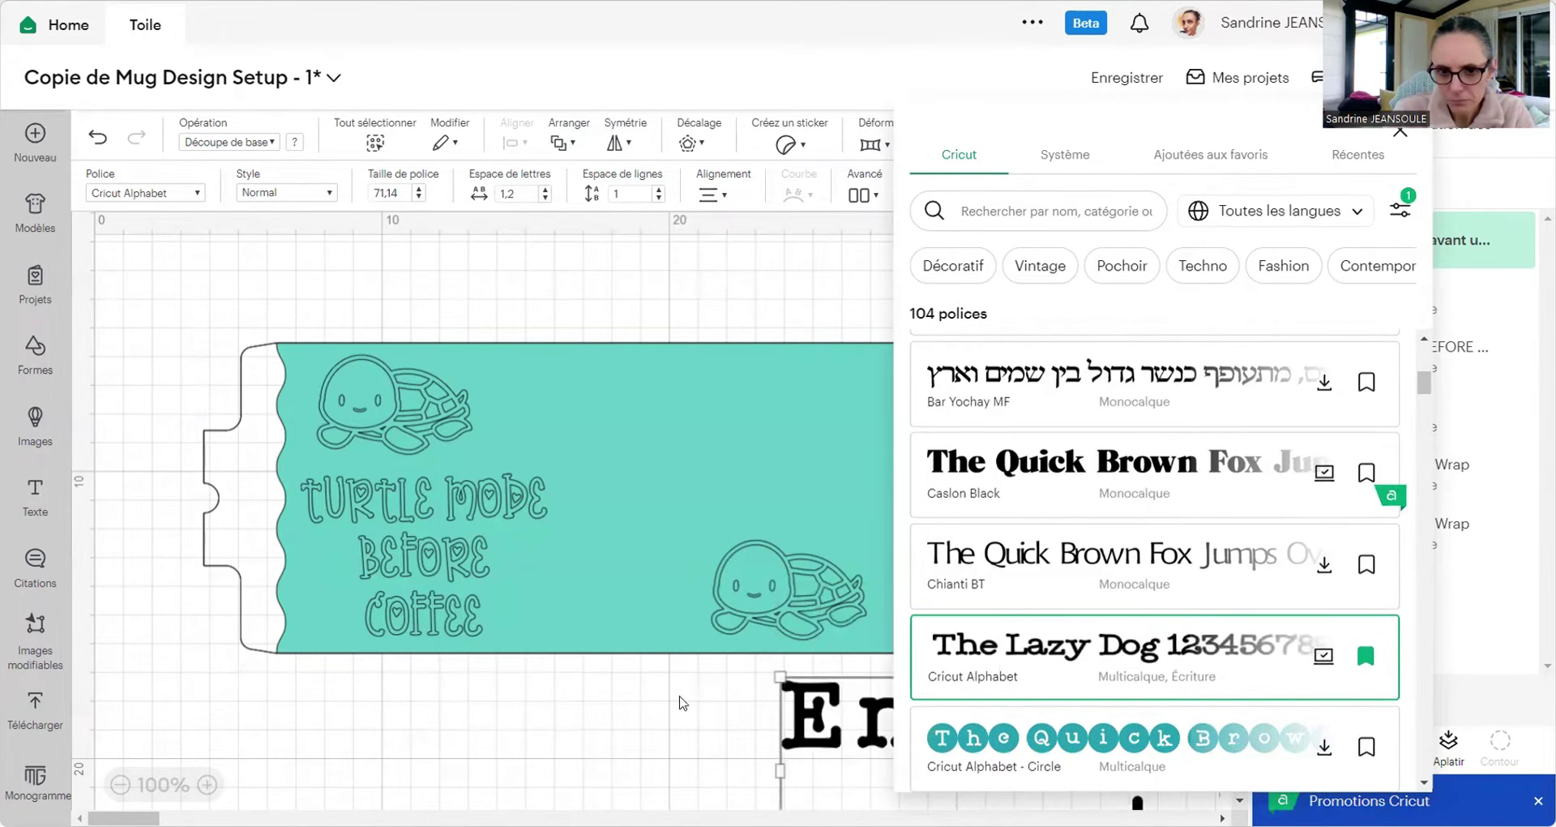
Step: Place the French text above the right-hand turtle at font size 22.93 and size its box to about 9.84 × 5.71 cm
{"action": "left_click_drag", "start_coordinate": [1101, 721], "coordinate": [956, 395]}
{"action": "left_click_drag", "start_coordinate": [1192, 452], "coordinate": [739, 411]}
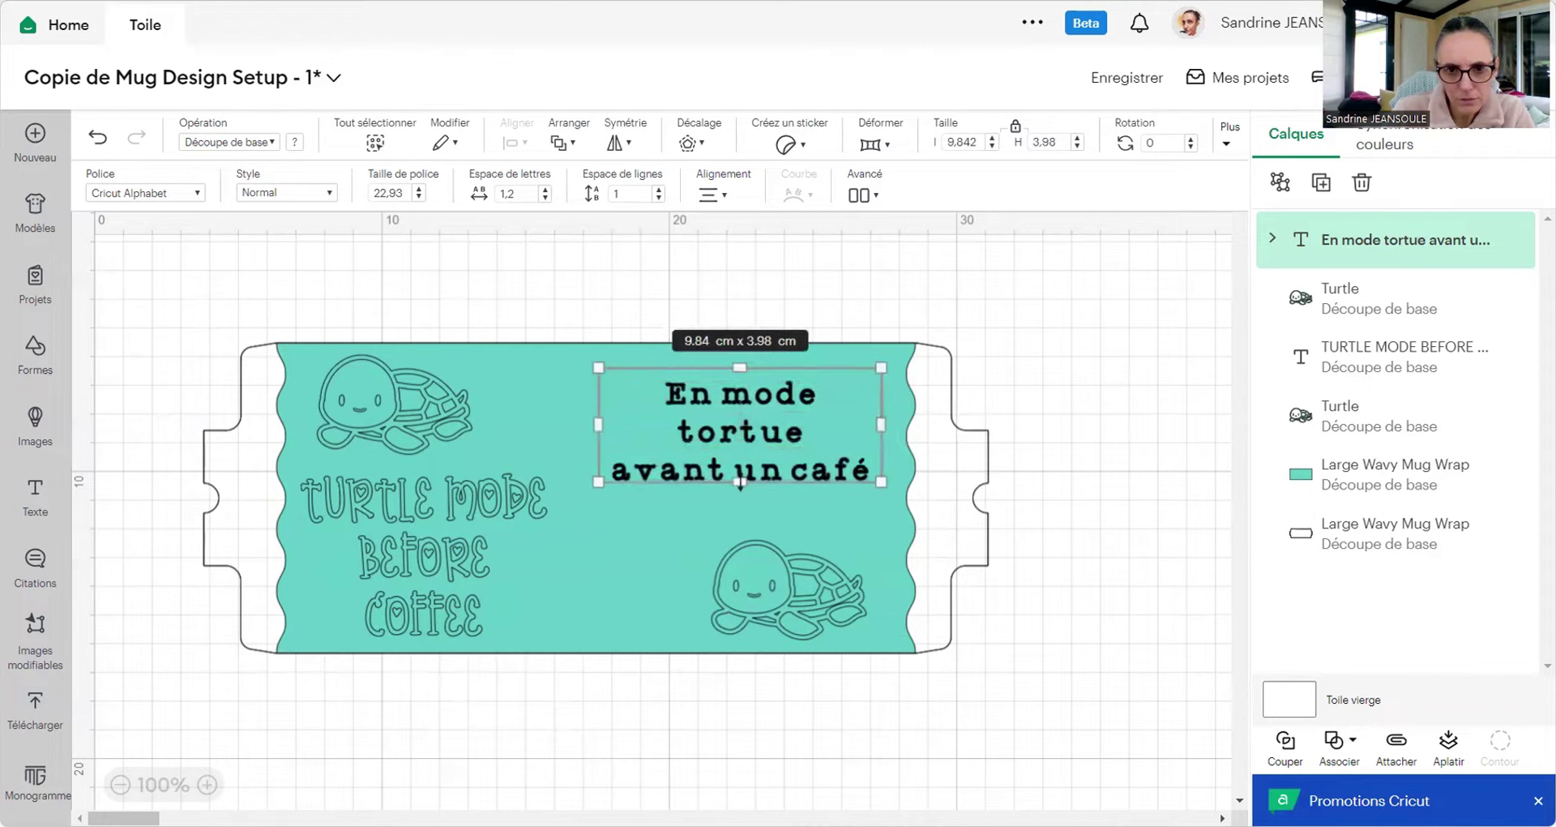
{"action": "left_click_drag", "start_coordinate": [740, 485], "coordinate": [740, 510]}
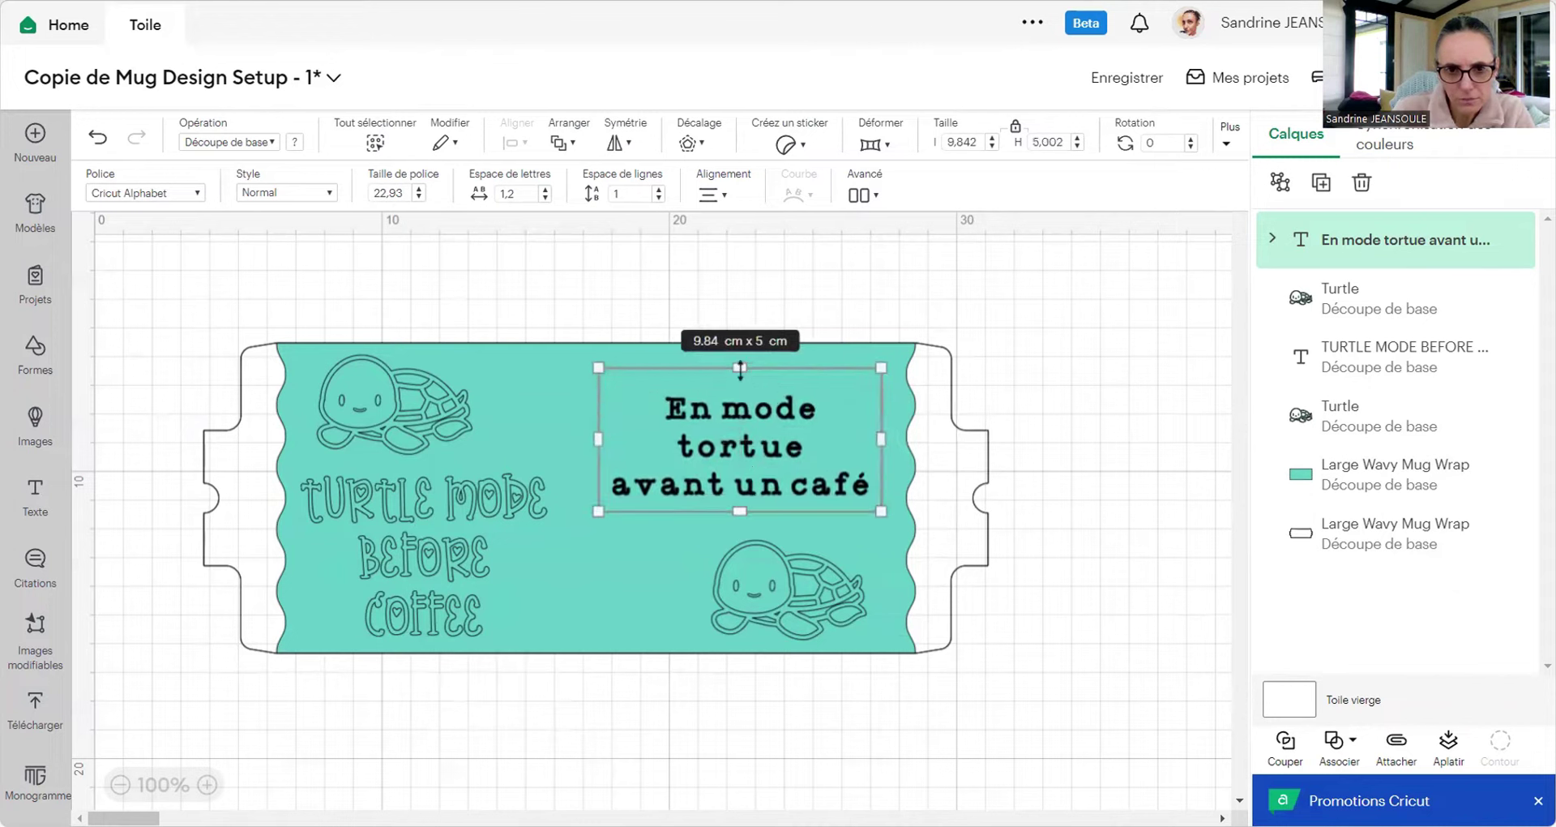
{"action": "left_click_drag", "start_coordinate": [740, 369], "coordinate": [743, 345]}
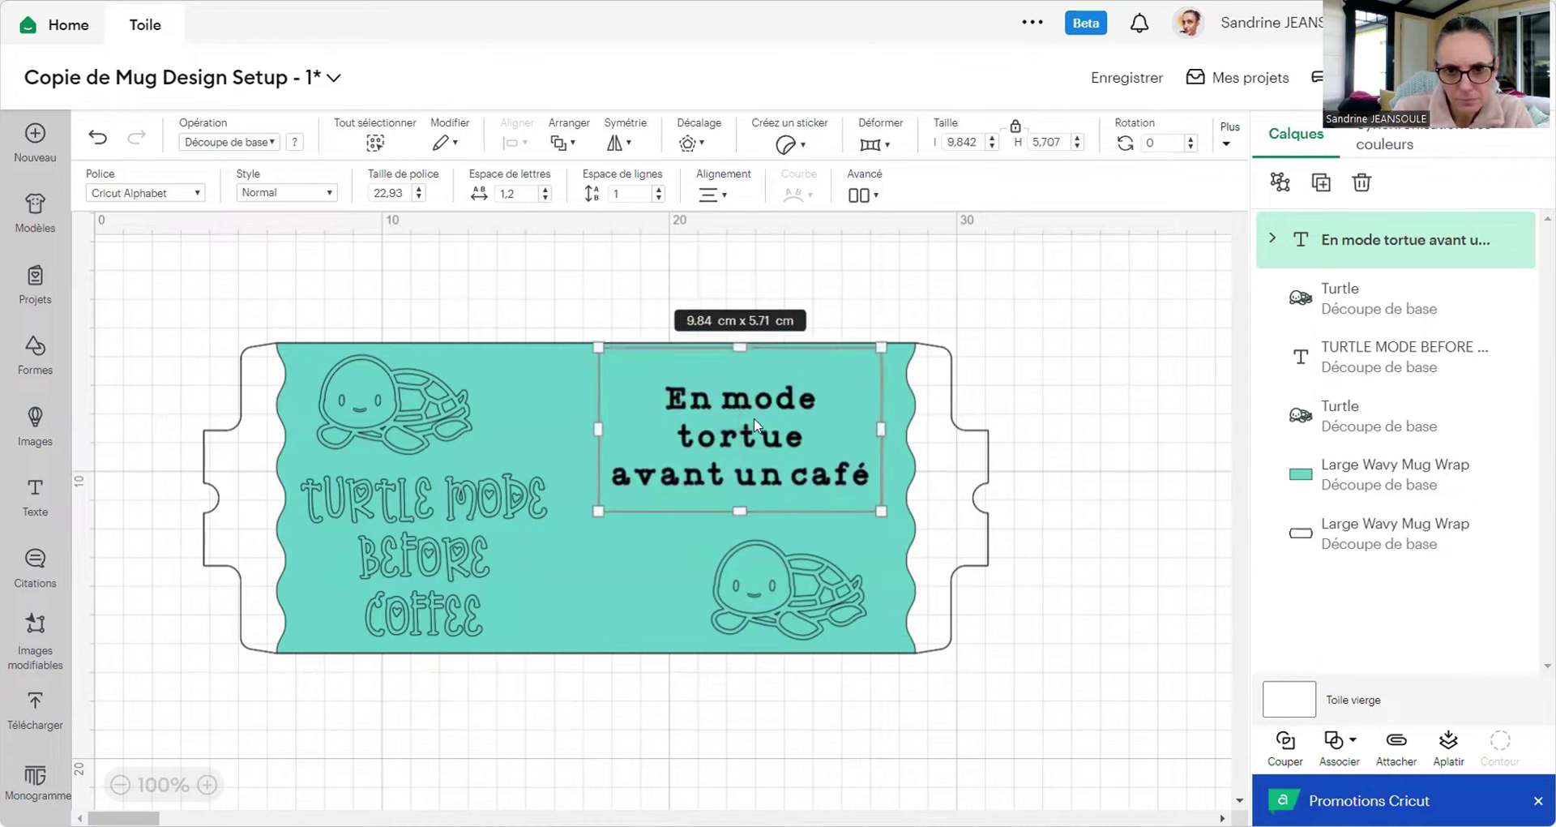
Step: Move "un café" onto its own line in the French text and duplicate the text
{"action": "double_click", "coordinate": [736, 470]}
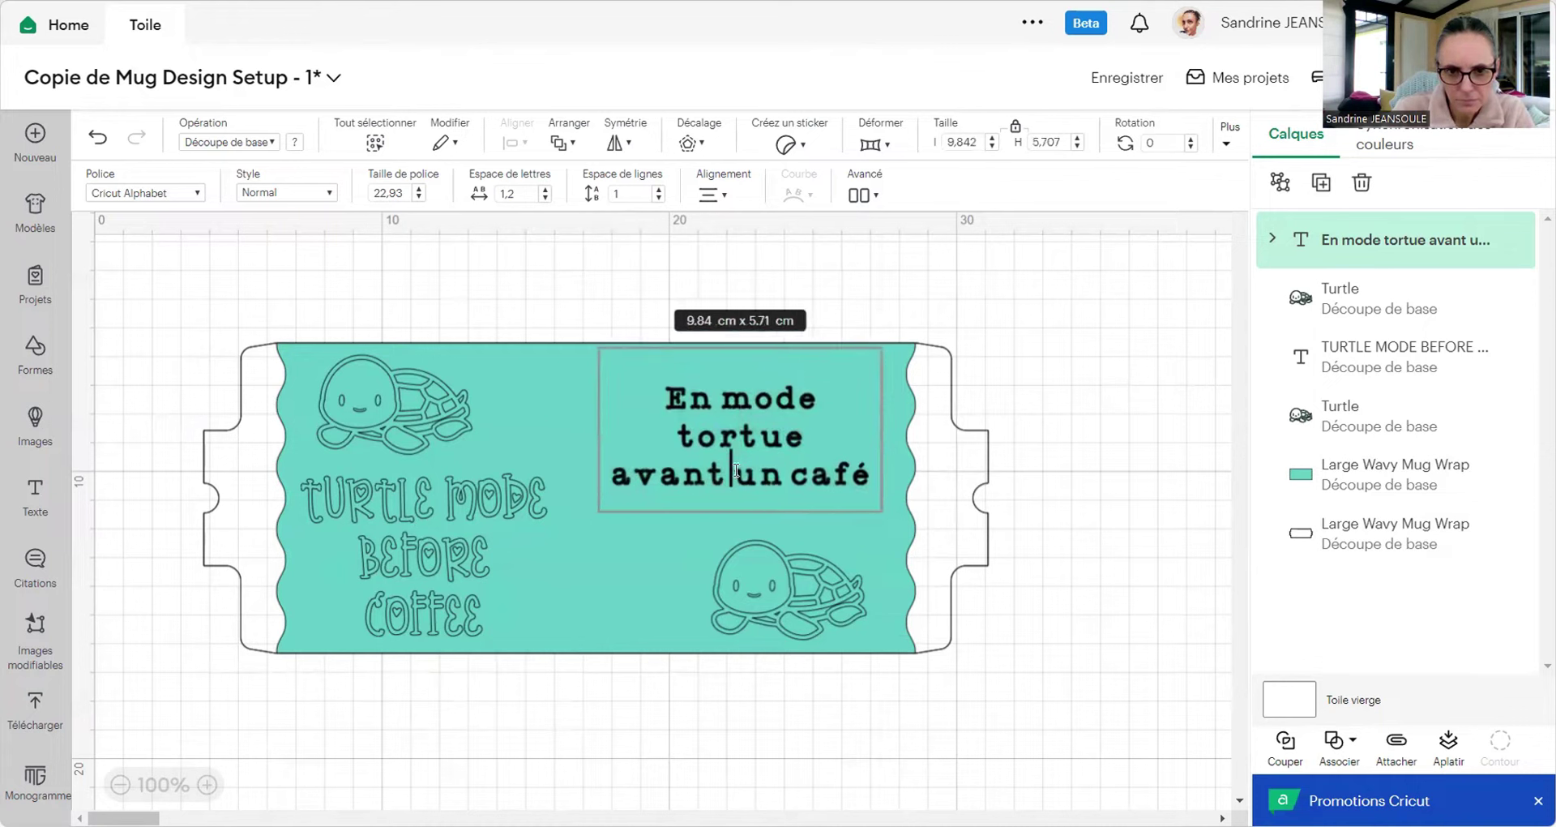
{"action": "key", "text": "Return"}
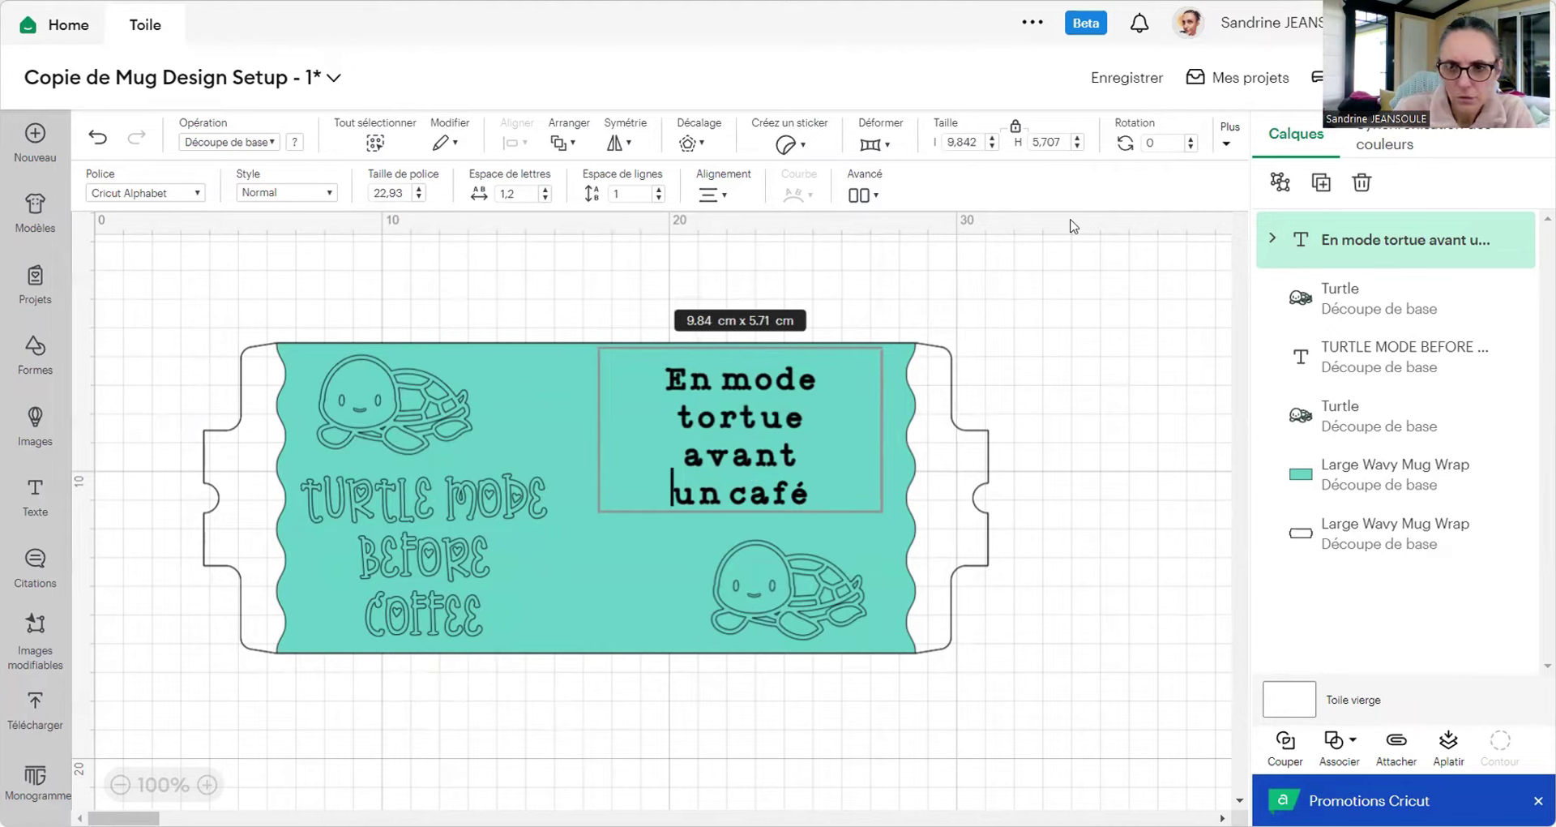
{"action": "left_click", "coordinate": [1322, 185]}
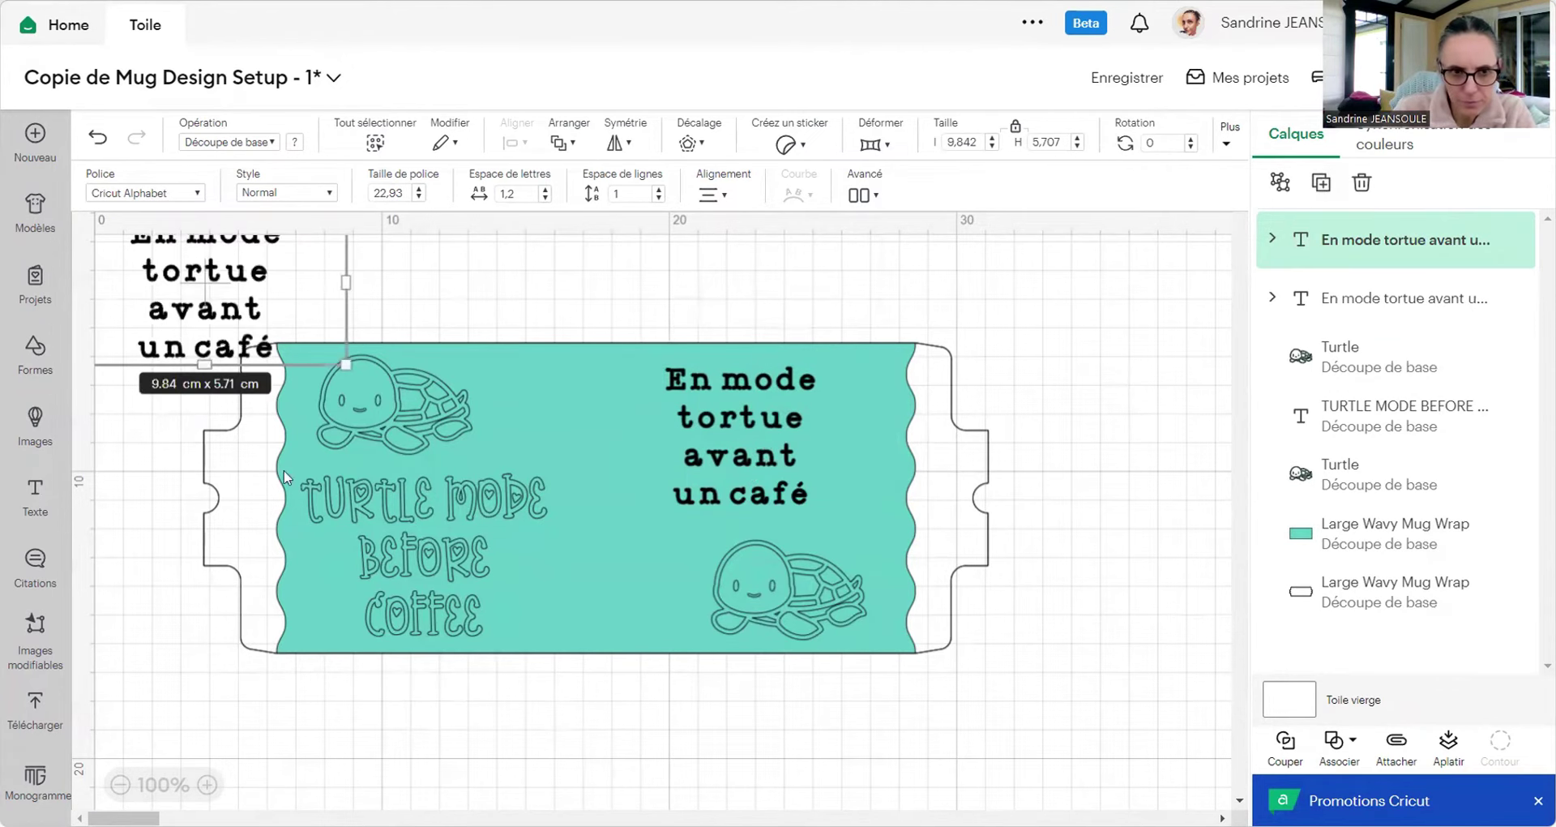
Step: Delete the English "TURTLE MODE BEFORE COFFEE" text and place the duplicated French text beneath the left-hand turtle
{"action": "left_click", "coordinate": [414, 572]}
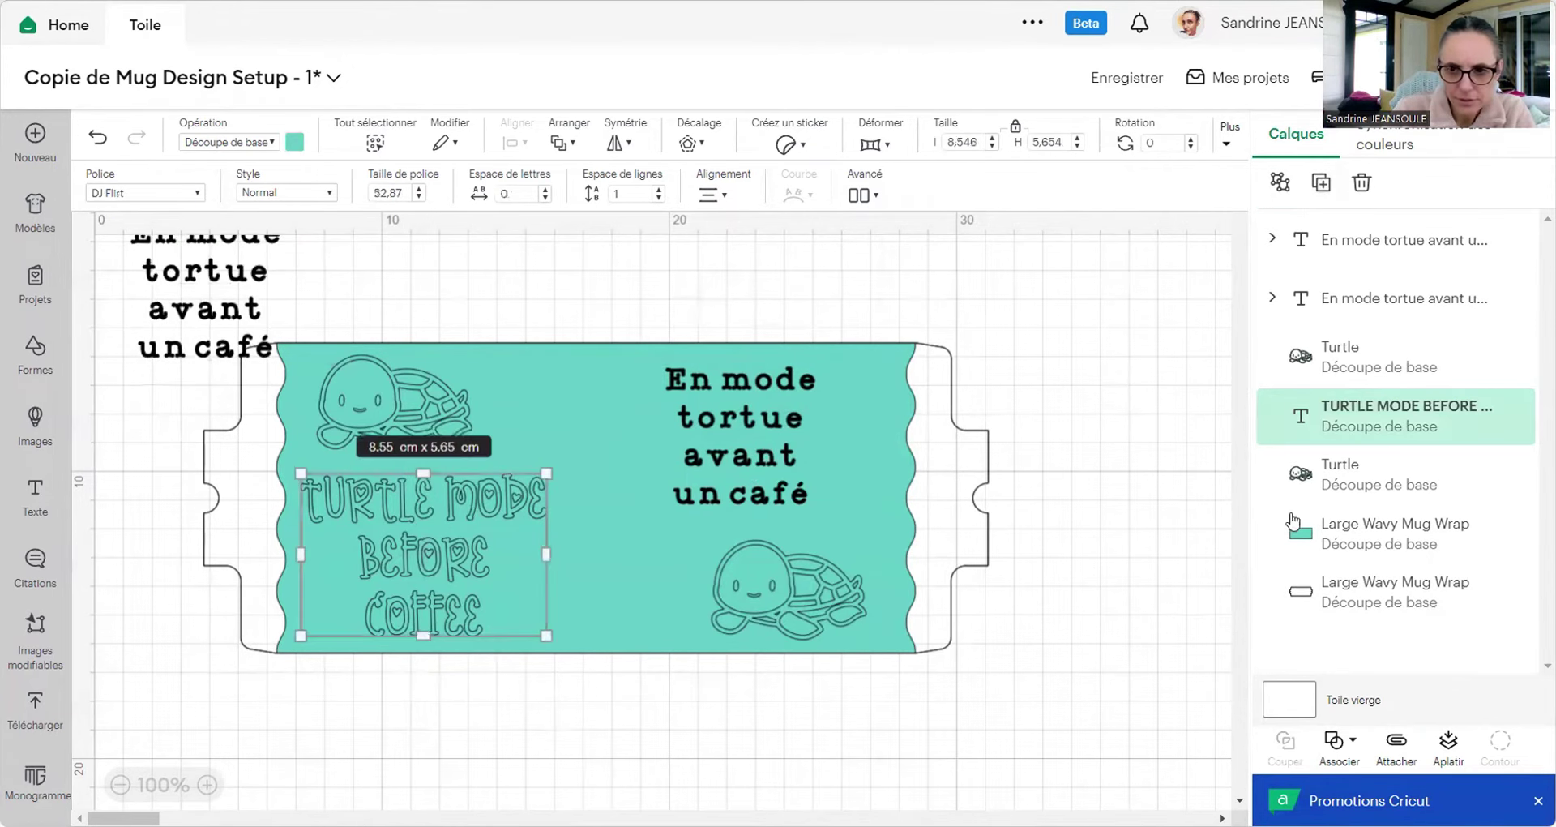
{"action": "left_click", "coordinate": [1362, 181]}
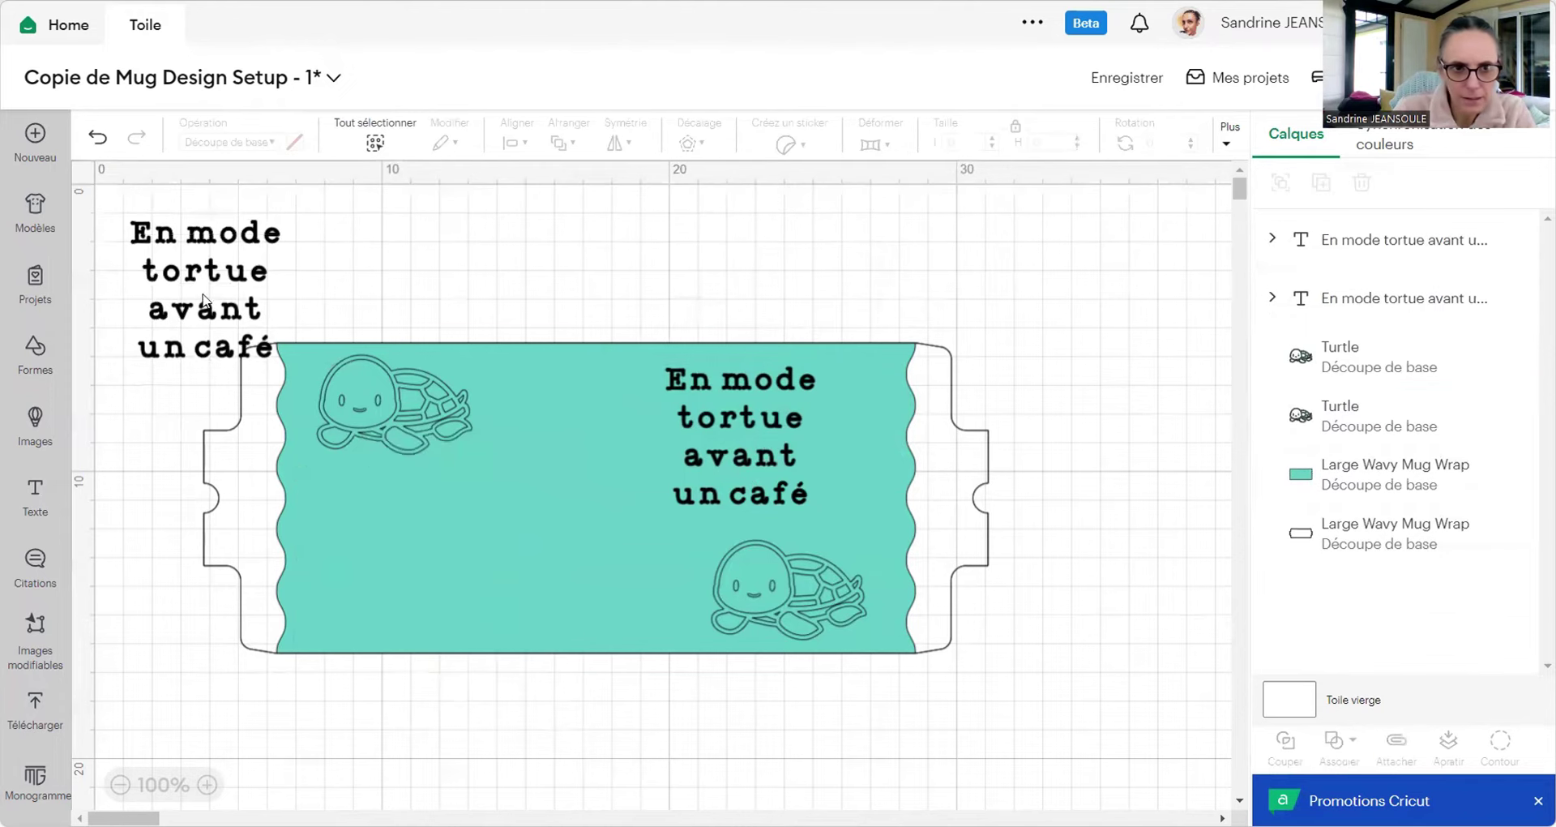
{"action": "left_click_drag", "start_coordinate": [205, 302], "coordinate": [435, 545]}
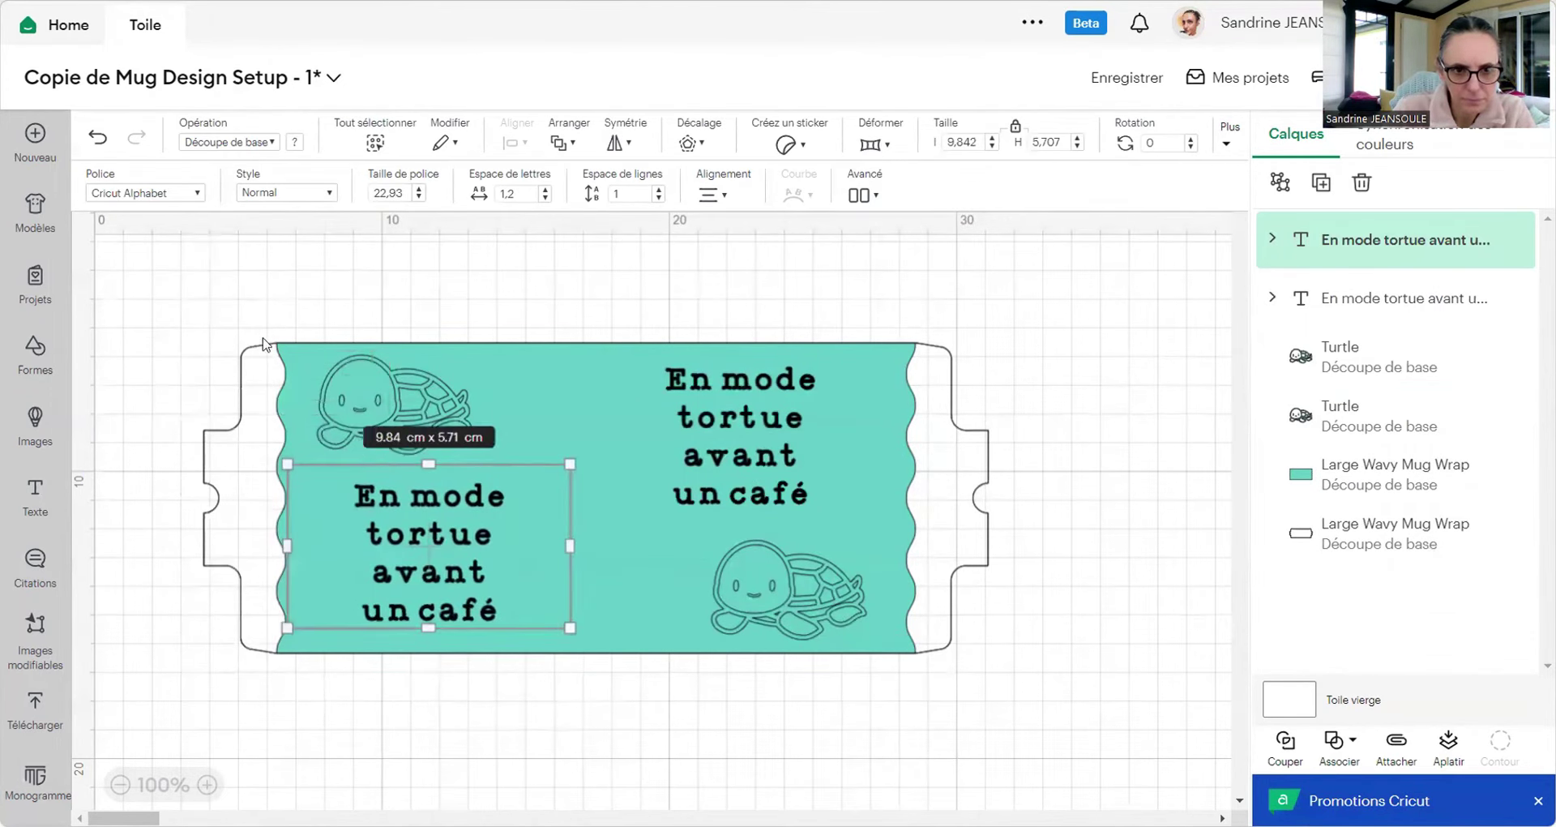
Step: Attach all the elements of the turtle mug wrap together, expand the attached group, and detach them again
{"action": "left_click_drag", "start_coordinate": [235, 279], "coordinate": [1047, 682]}
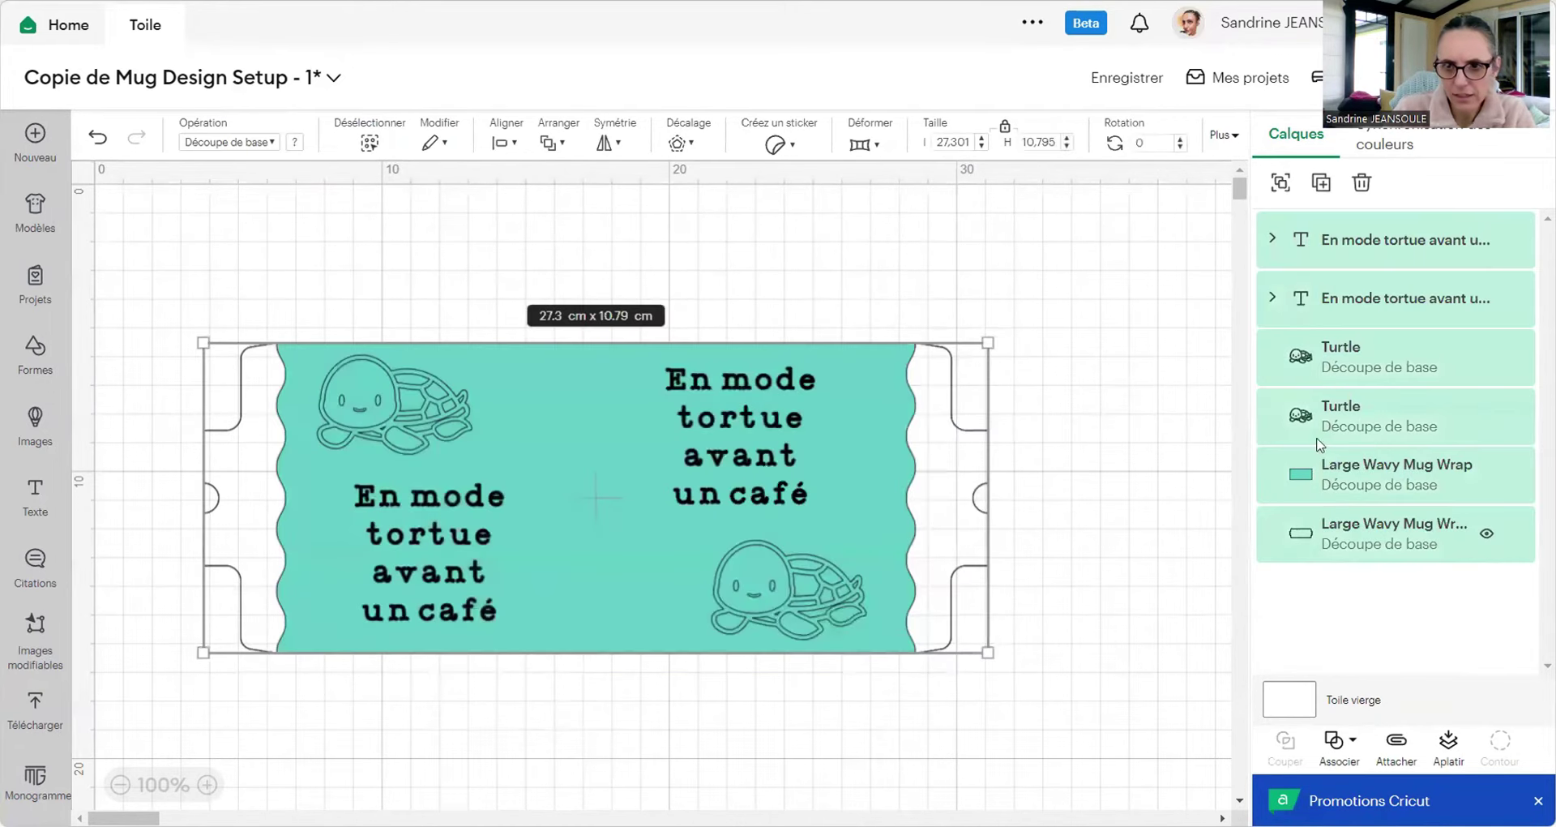
{"action": "left_click", "coordinate": [1396, 749]}
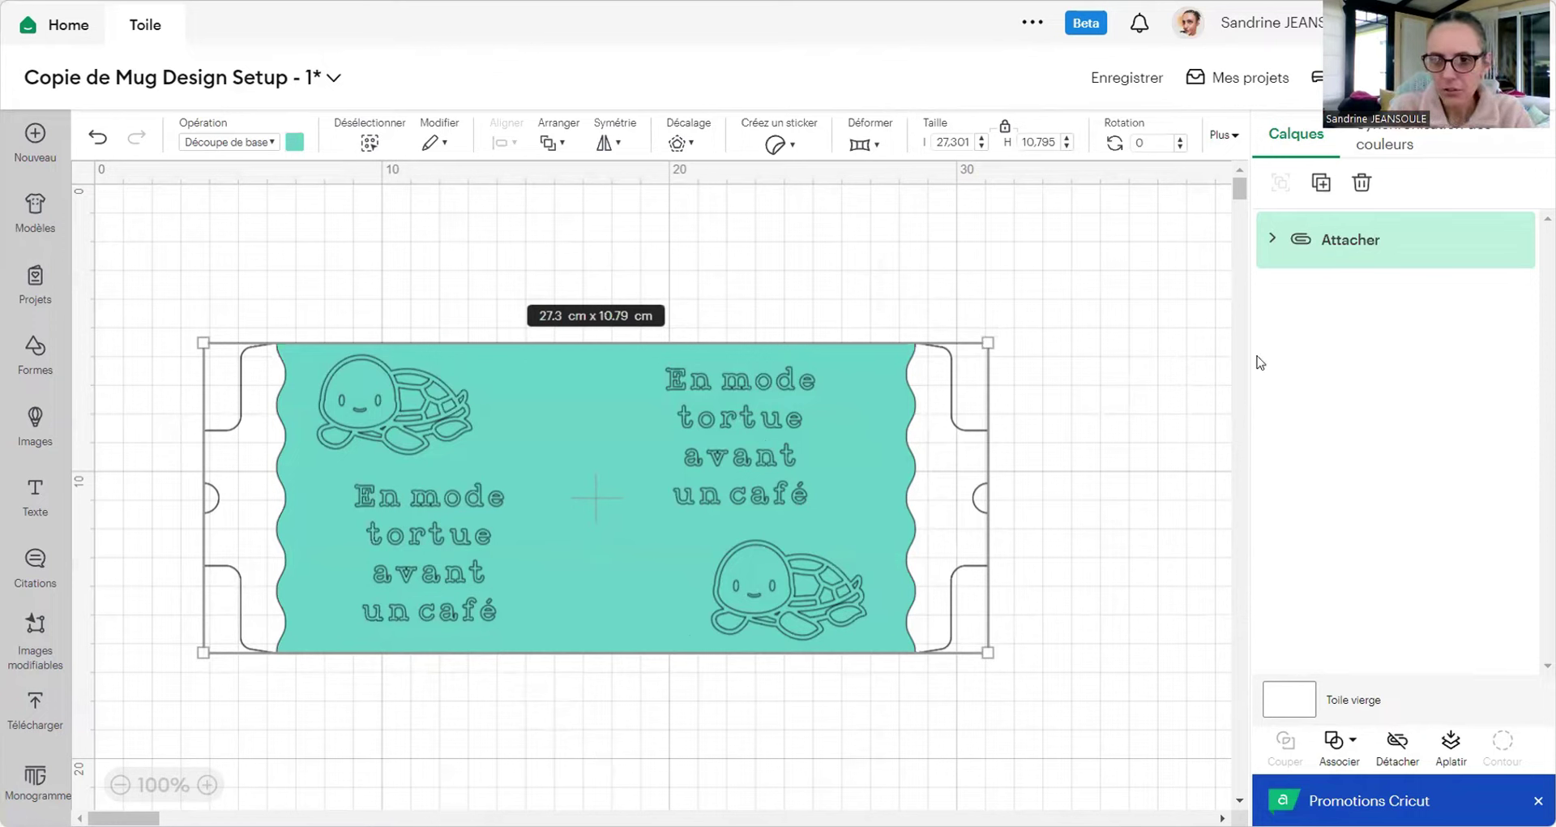
{"action": "left_click", "coordinate": [1272, 238]}
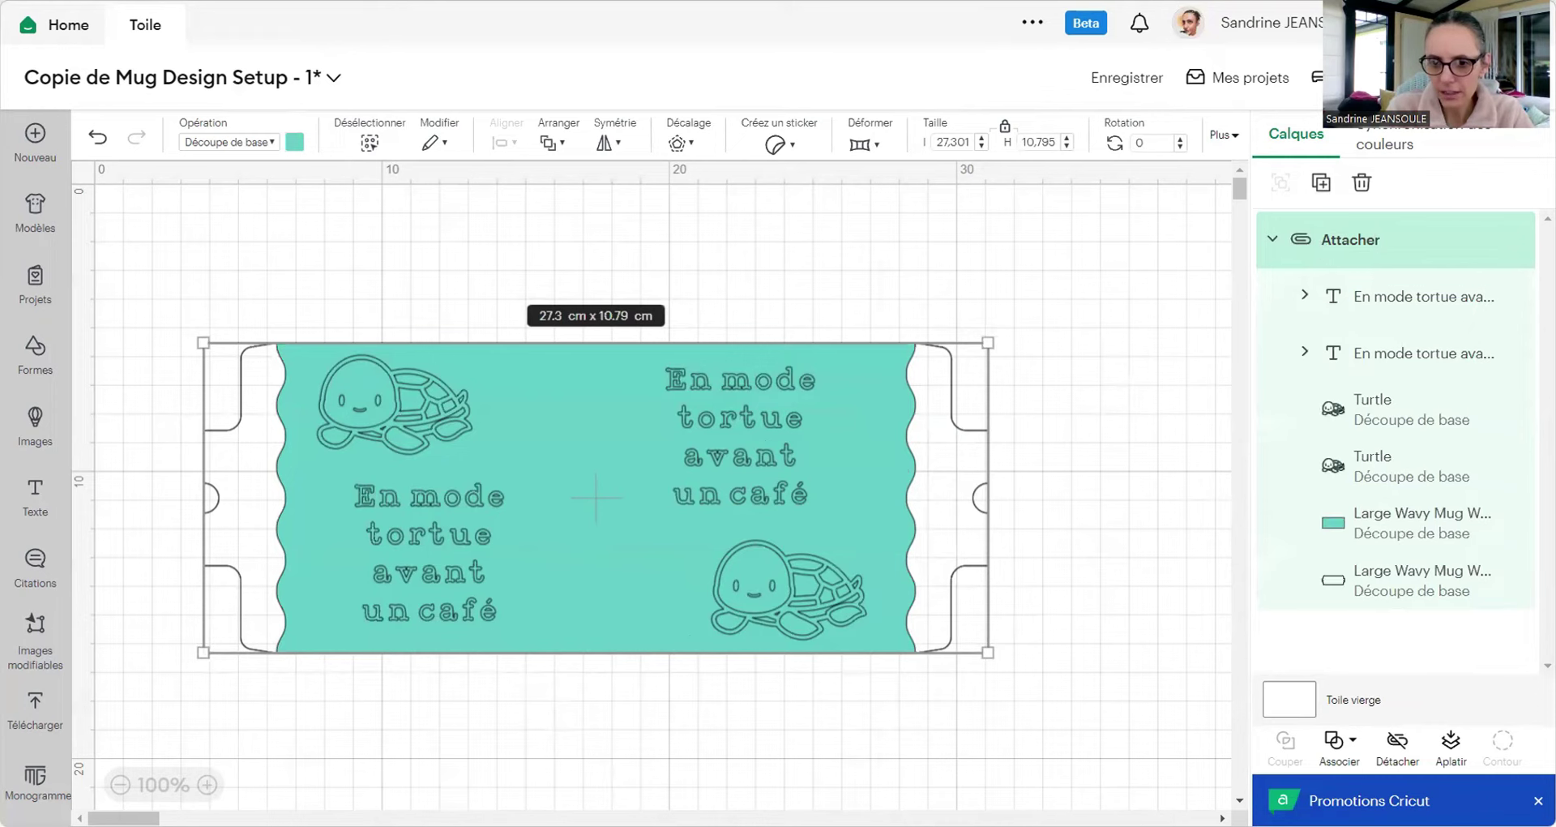
{"action": "left_click", "coordinate": [1394, 747]}
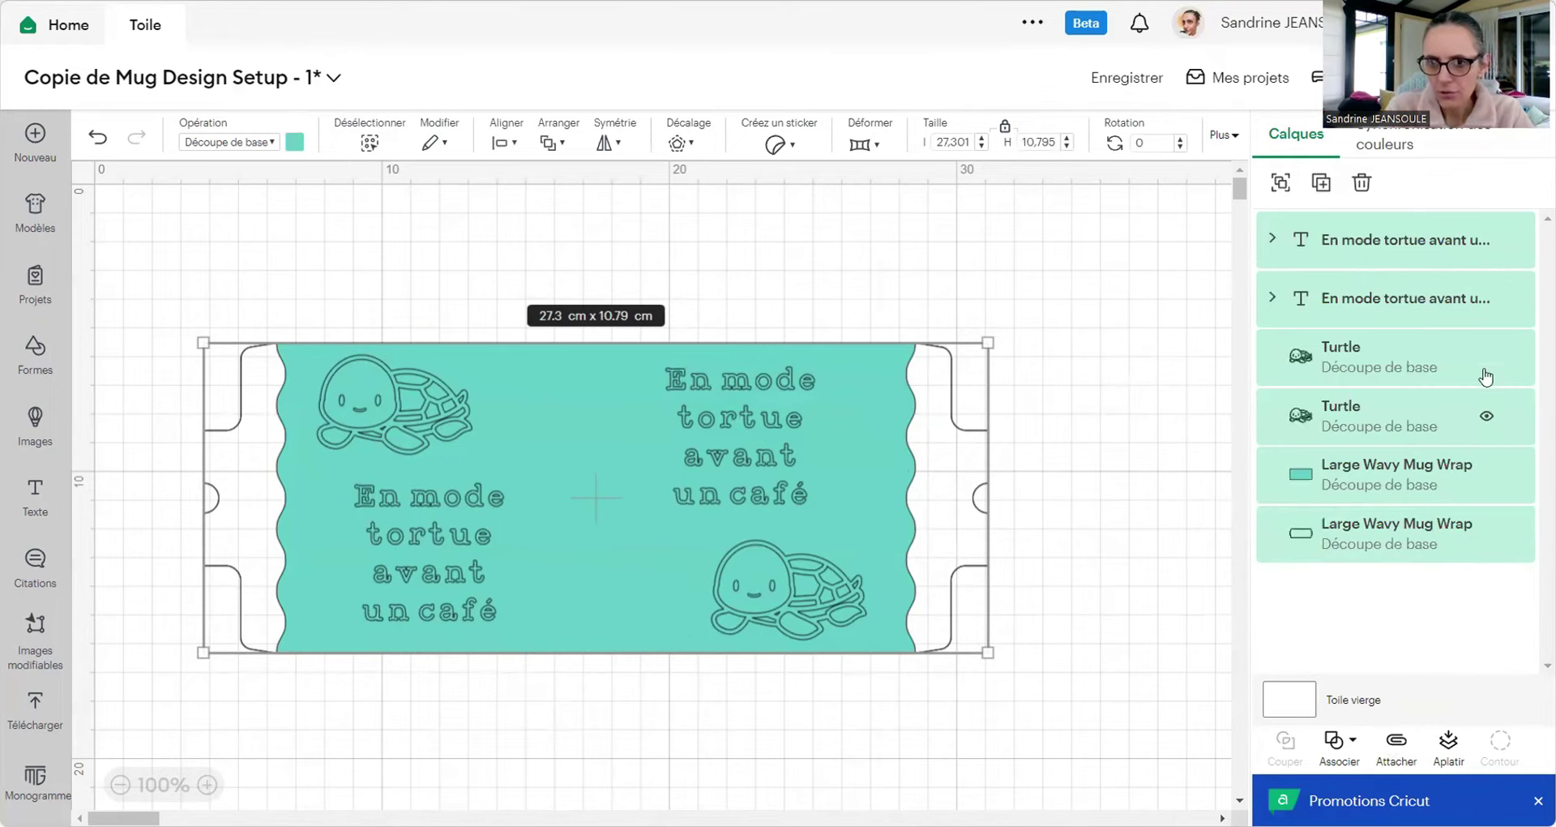
Step: Hide both French texts and both turtles so only the two Large Wavy Mug Wrap layers show
{"action": "left_click", "coordinate": [1489, 241]}
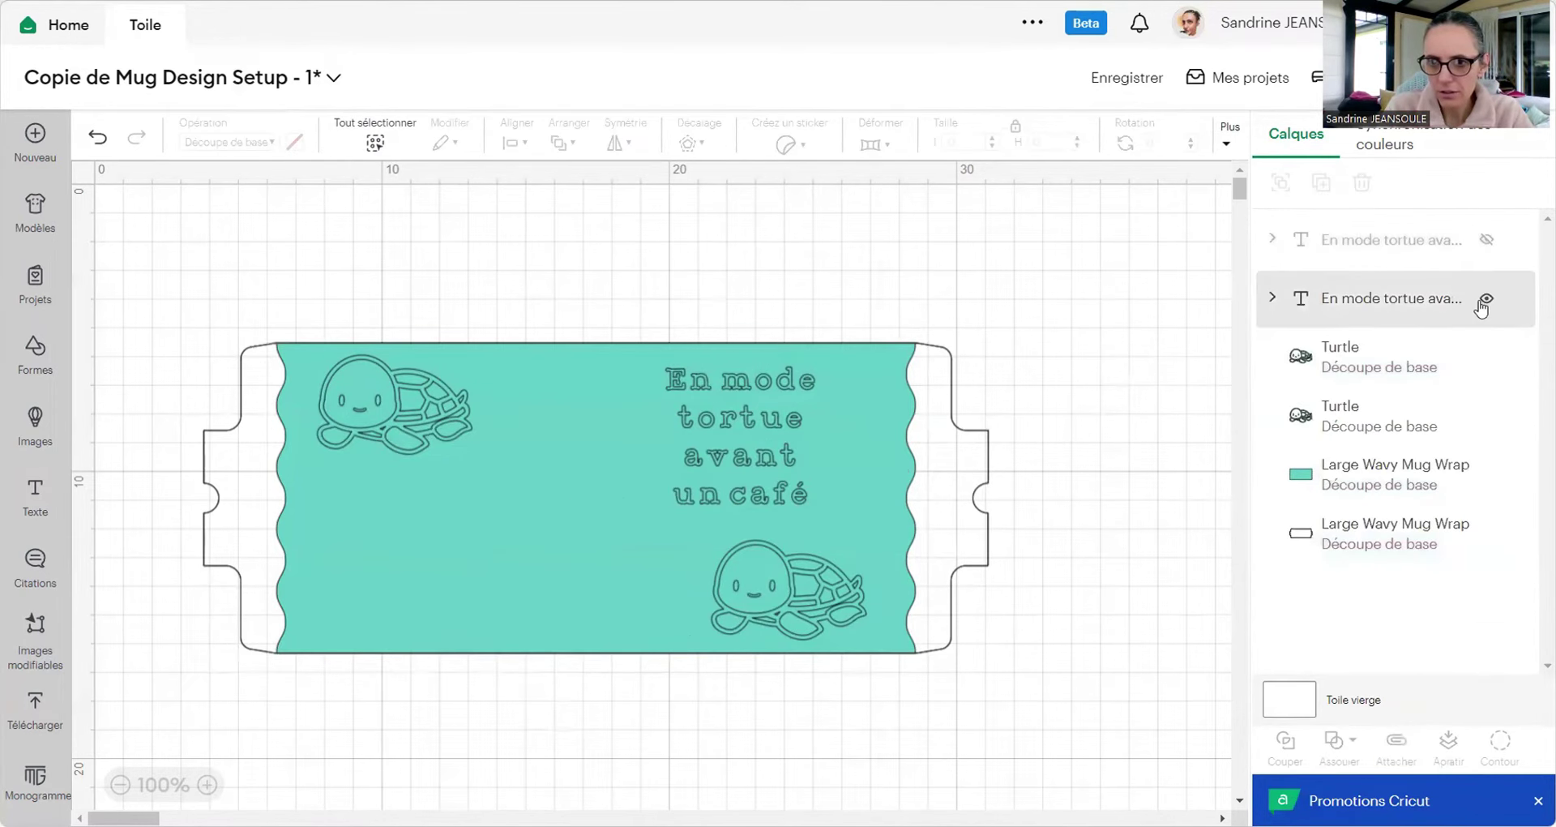
{"action": "left_click", "coordinate": [1485, 299]}
{"action": "left_click", "coordinate": [1487, 357]}
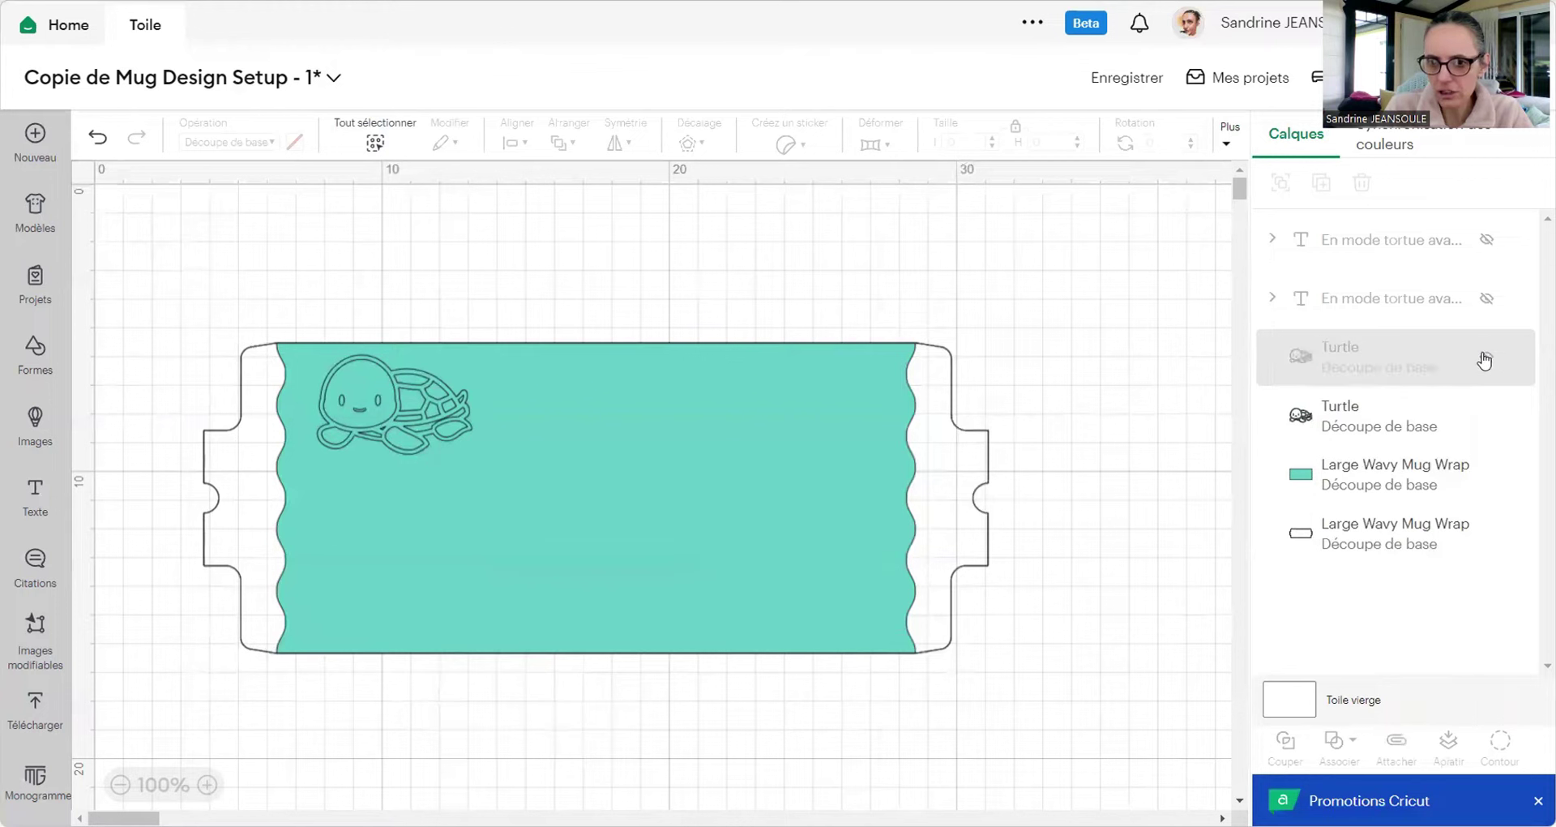
{"action": "left_click", "coordinate": [1487, 416]}
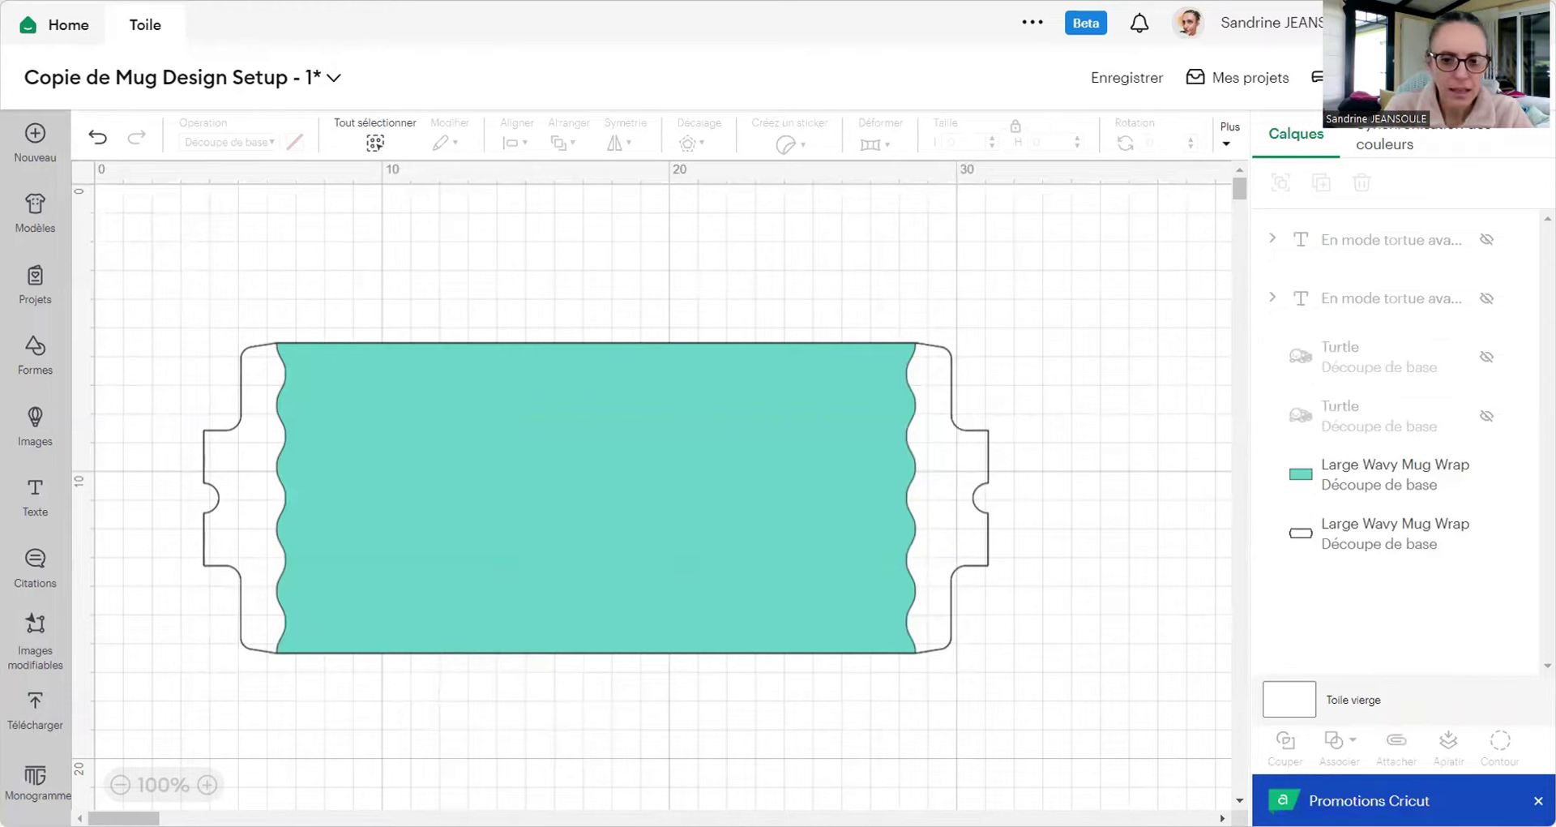
Step: Search the image library for "awesome mum"
{"action": "left_click", "coordinate": [34, 419]}
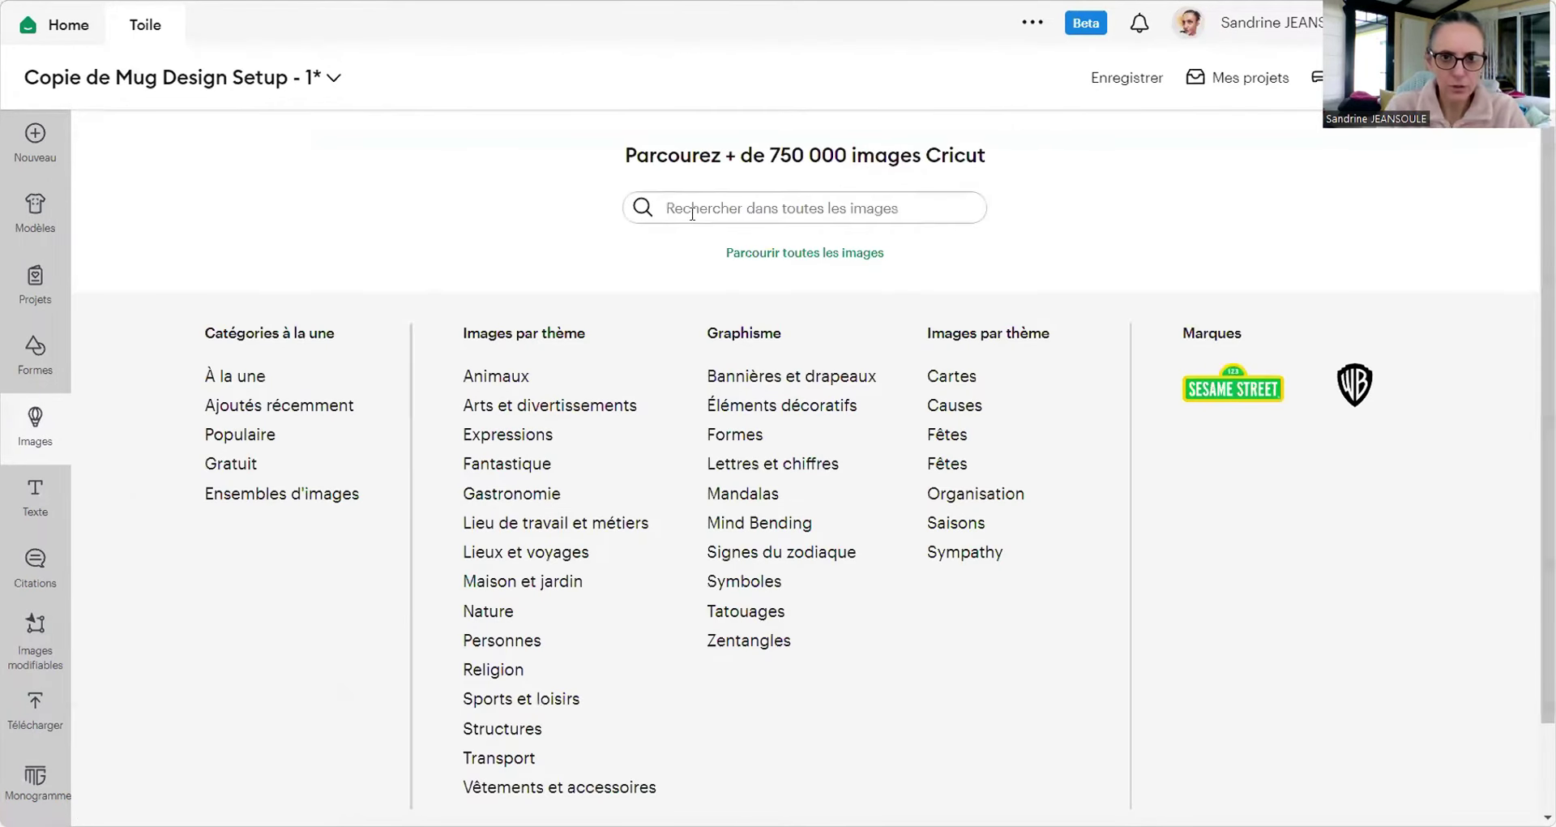
{"action": "left_click", "coordinate": [694, 209]}
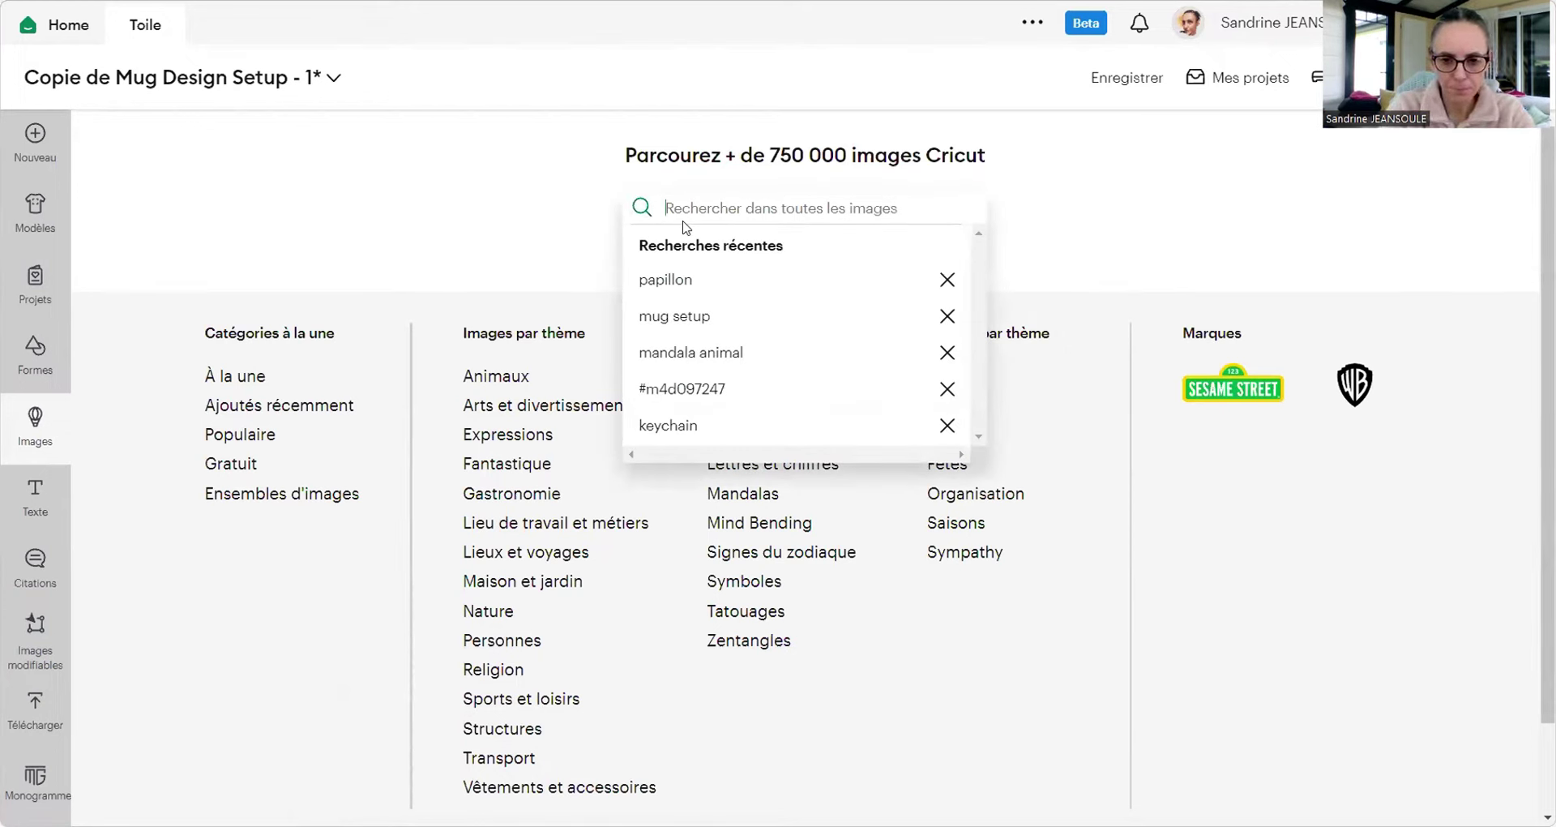
{"action": "type", "text": "aw"}
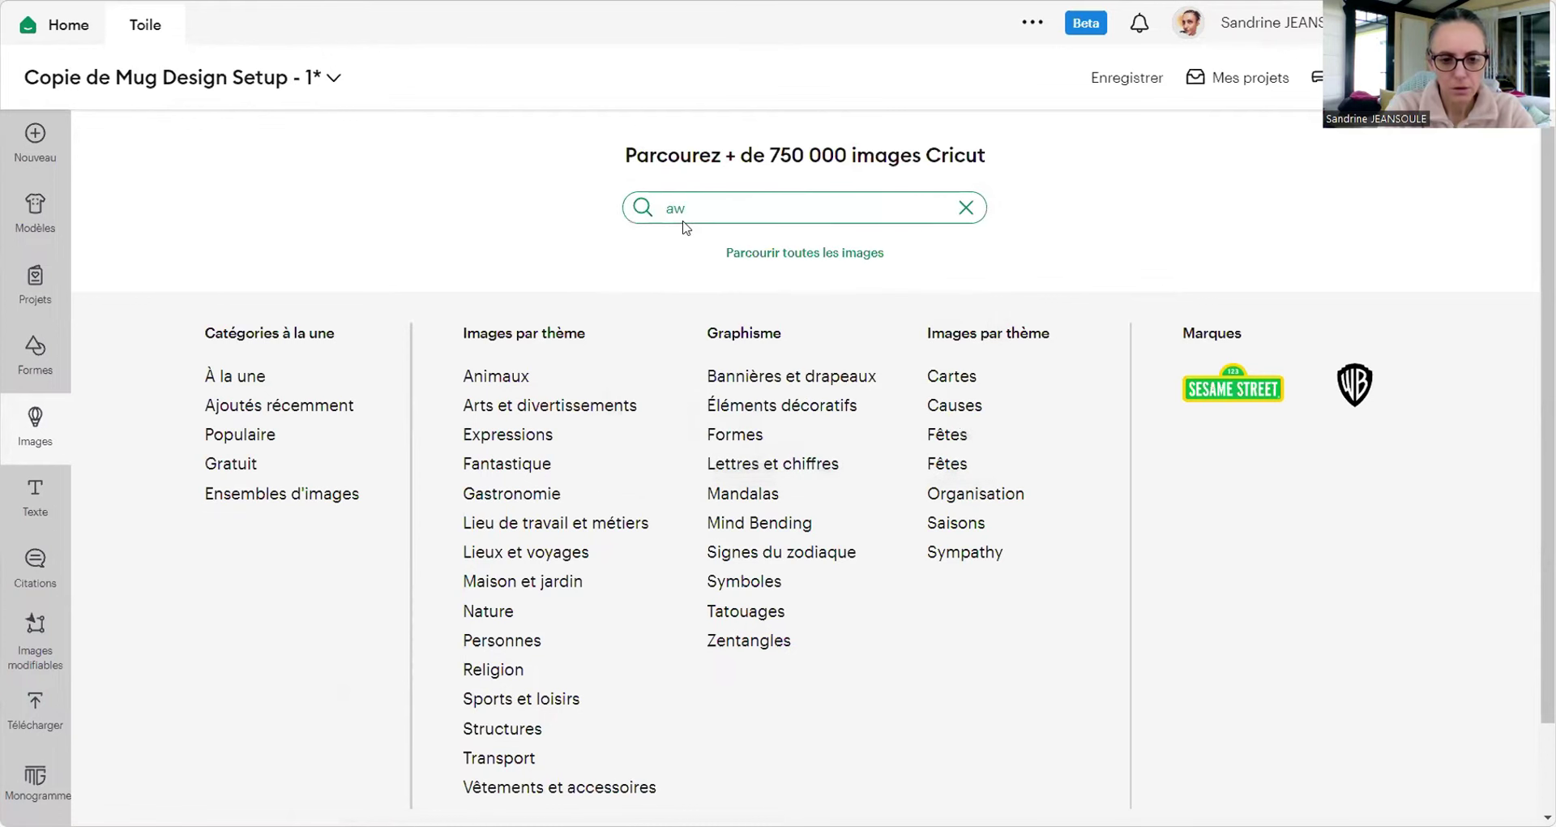
{"action": "type", "text": "esome"}
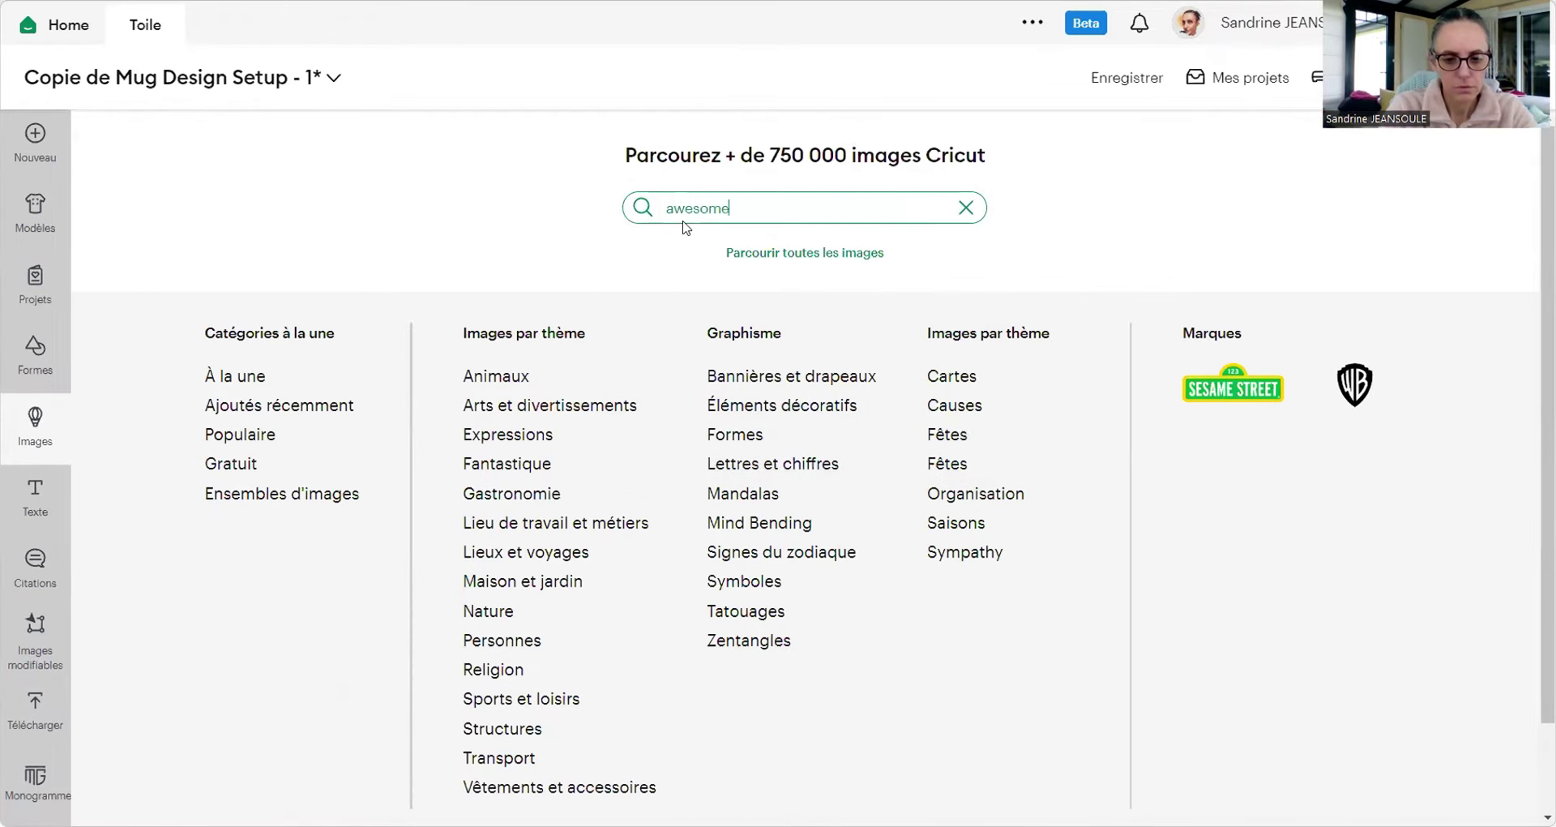
{"action": "type", "text": " mum"}
{"action": "key", "text": "Return"}
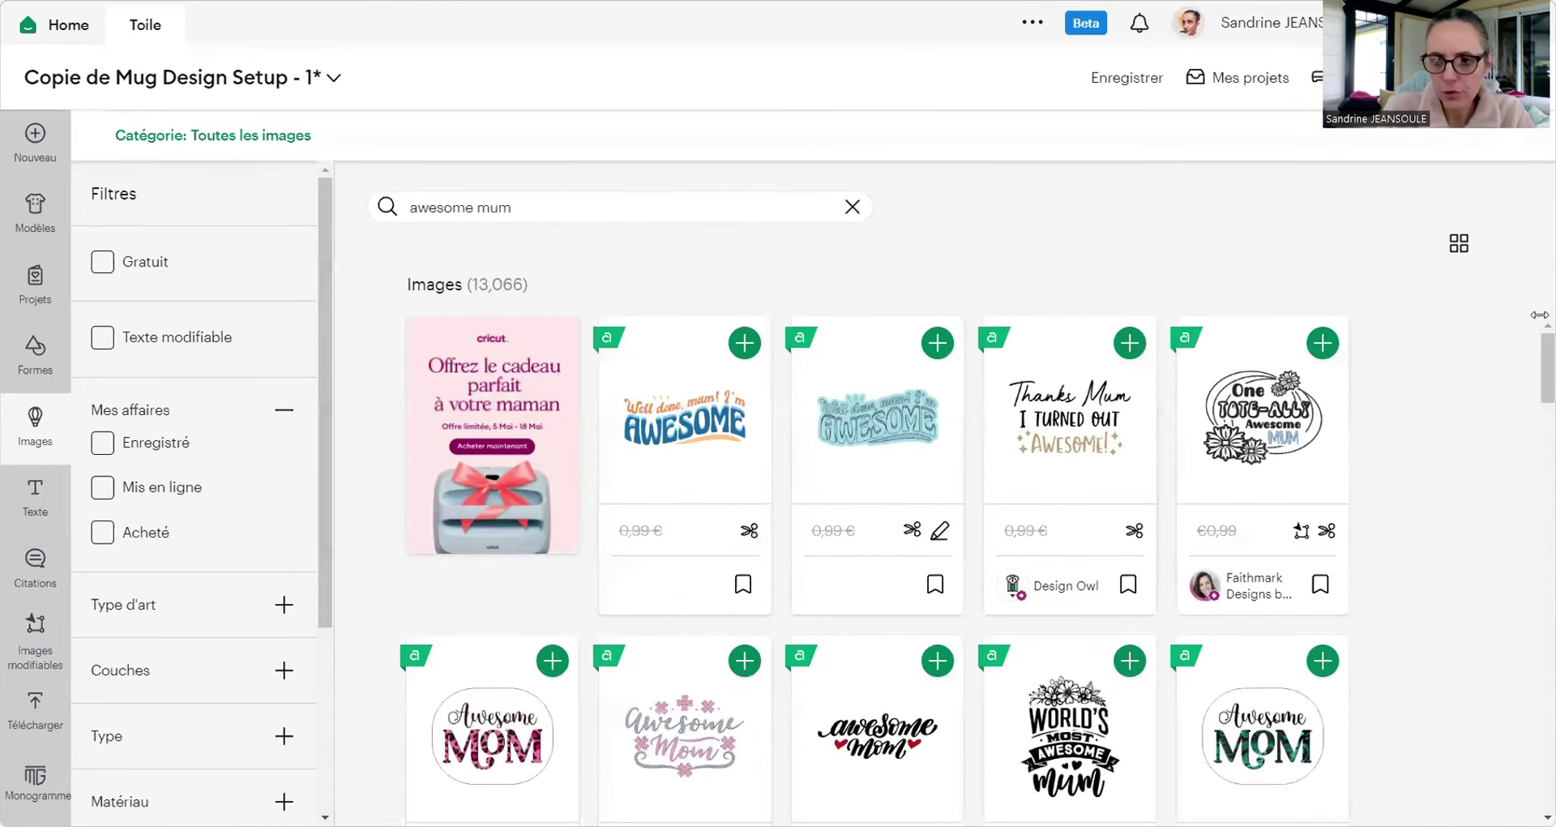
Step: Filter the "awesome mum" images to cut-only art (Découper uniquement) with a single layer (Unique)
{"action": "scroll", "coordinate": [405, 621], "scroll_direction": "down", "scroll_amount": 2}
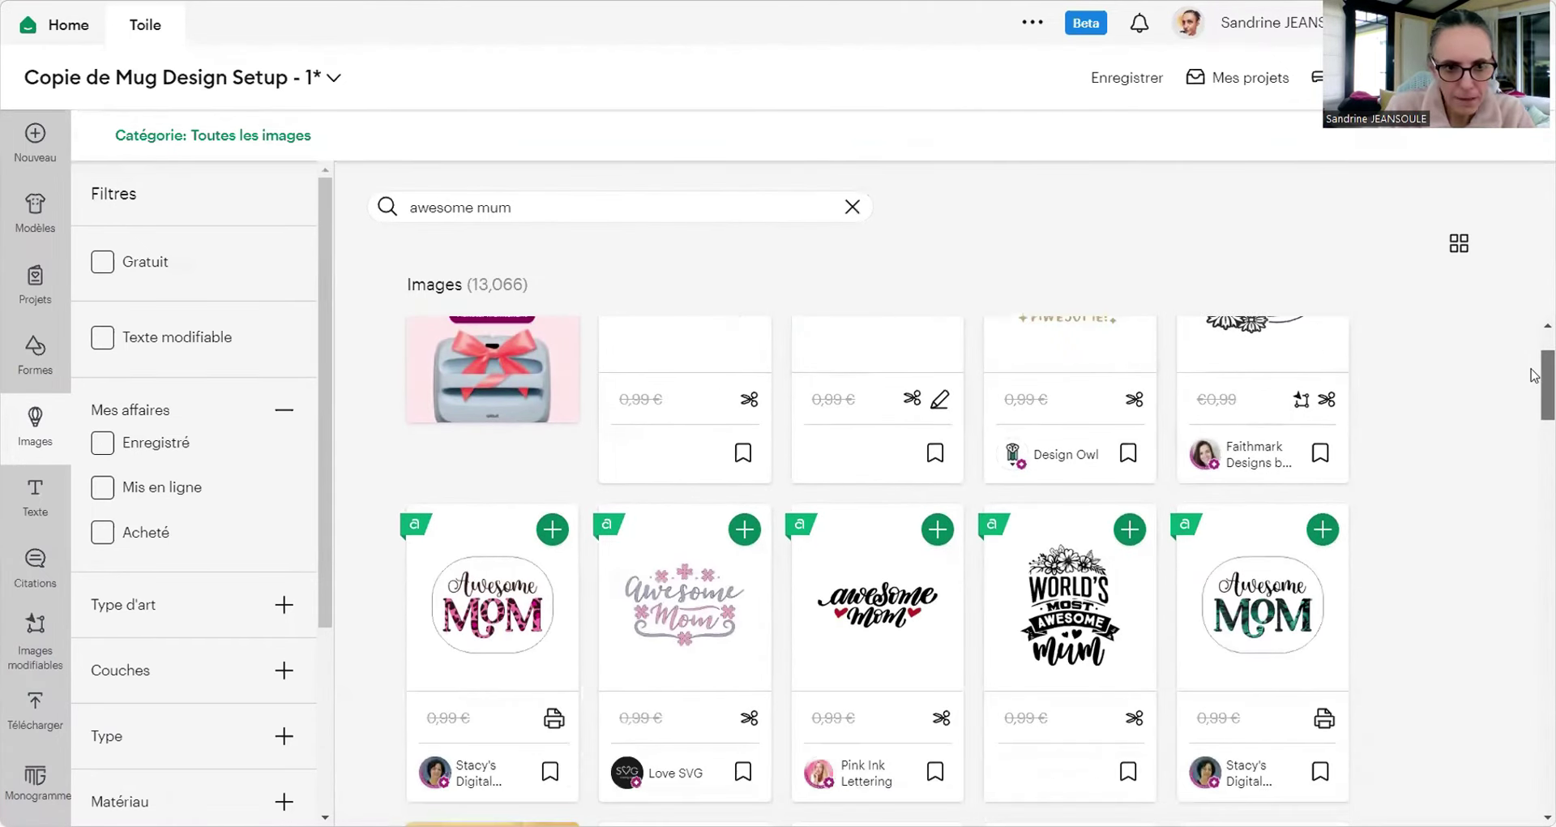
{"action": "left_click", "coordinate": [283, 604]}
{"action": "left_click", "coordinate": [161, 638]}
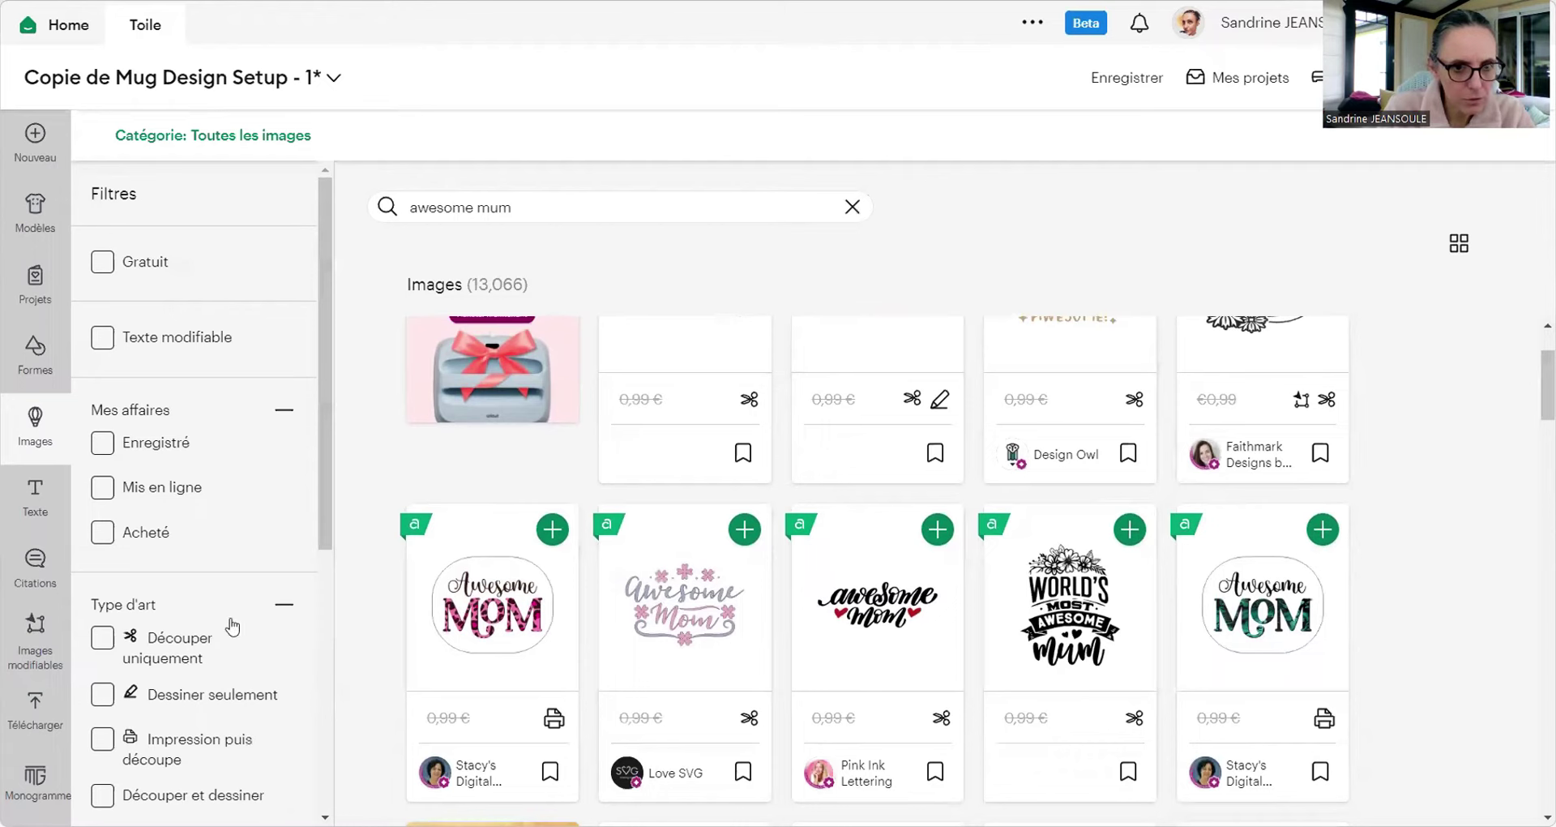
{"action": "left_click_drag", "start_coordinate": [322, 516], "coordinate": [319, 630]}
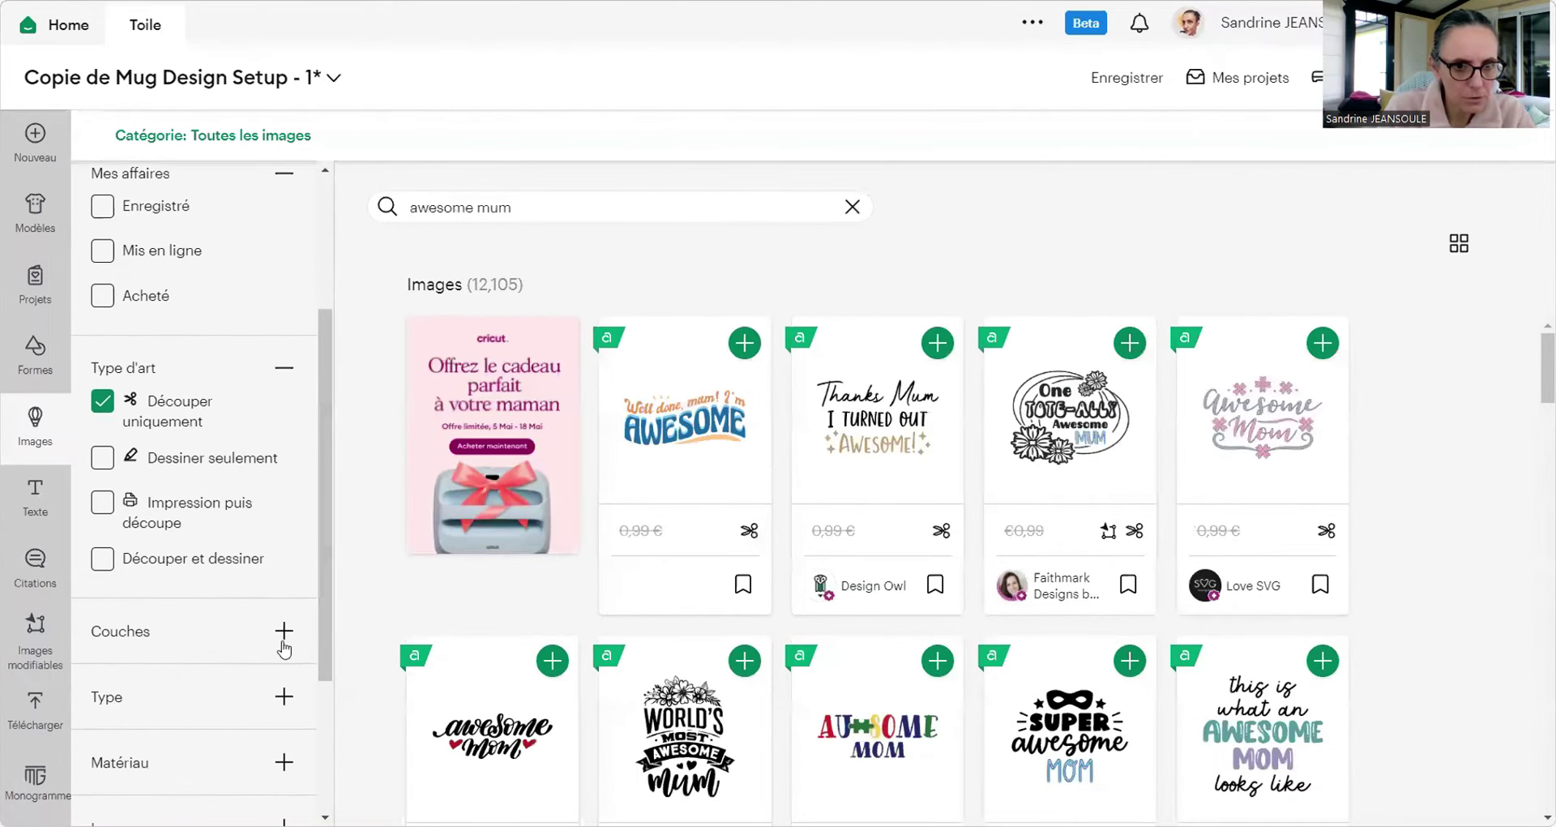
{"action": "left_click", "coordinate": [169, 670]}
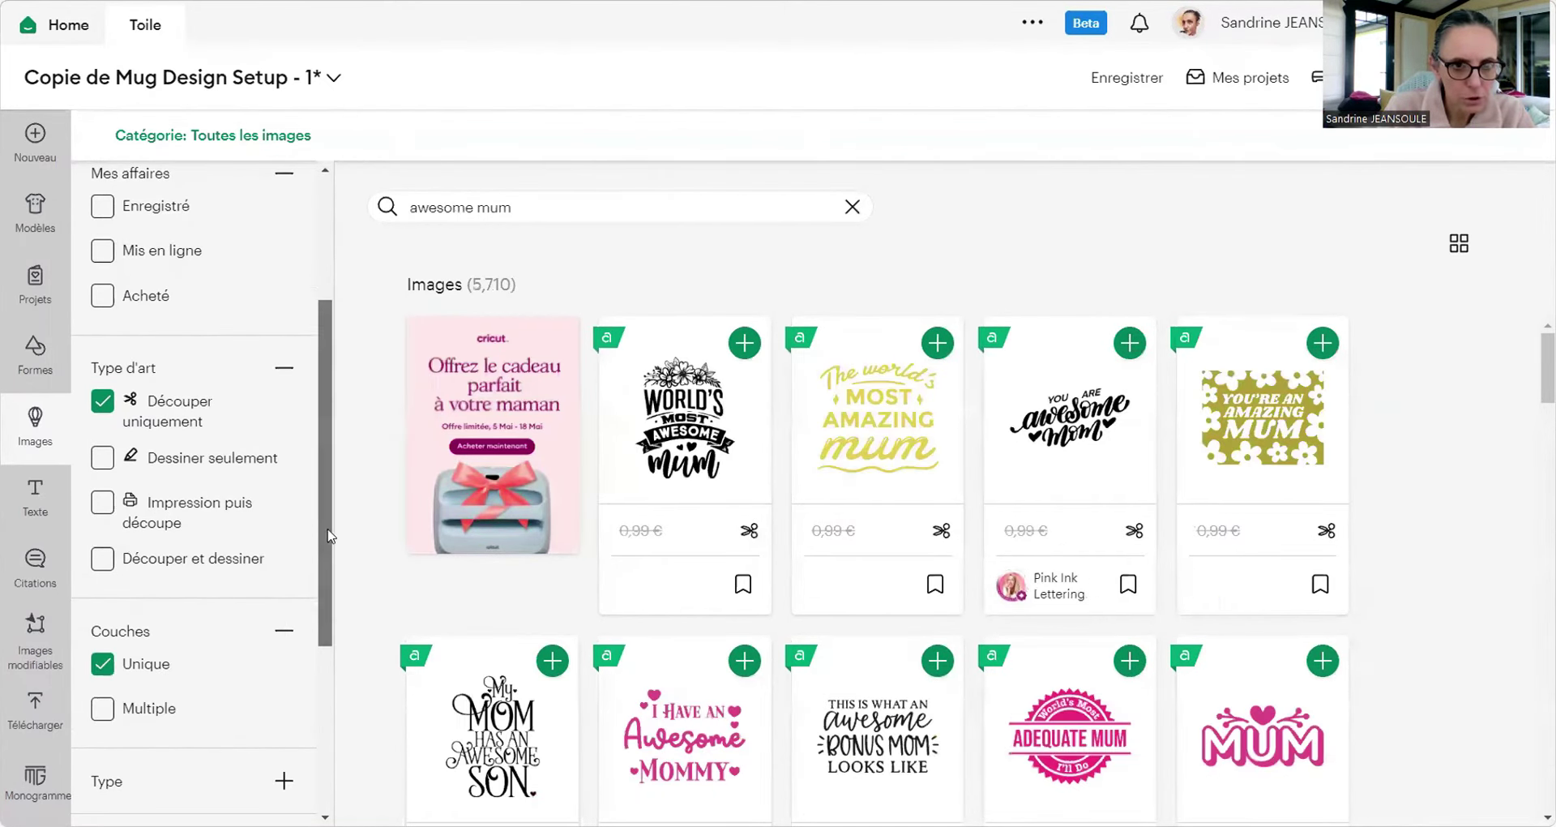
{"action": "left_click_drag", "start_coordinate": [320, 552], "coordinate": [300, 460]}
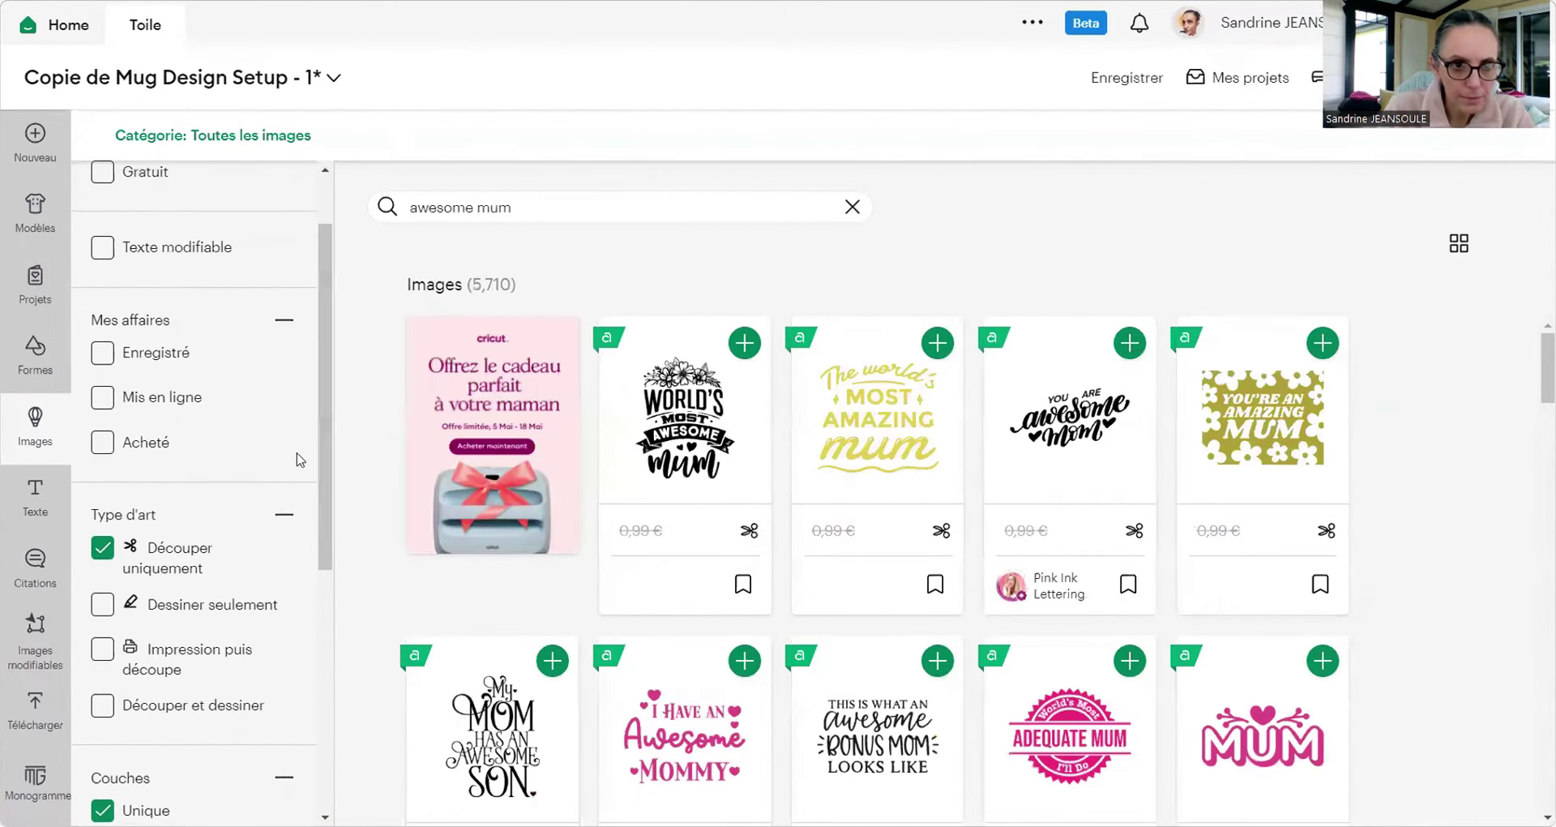
Step: Limit the images to free ones (Gratuit), look through them, and remove that filter
{"action": "left_click", "coordinate": [102, 173]}
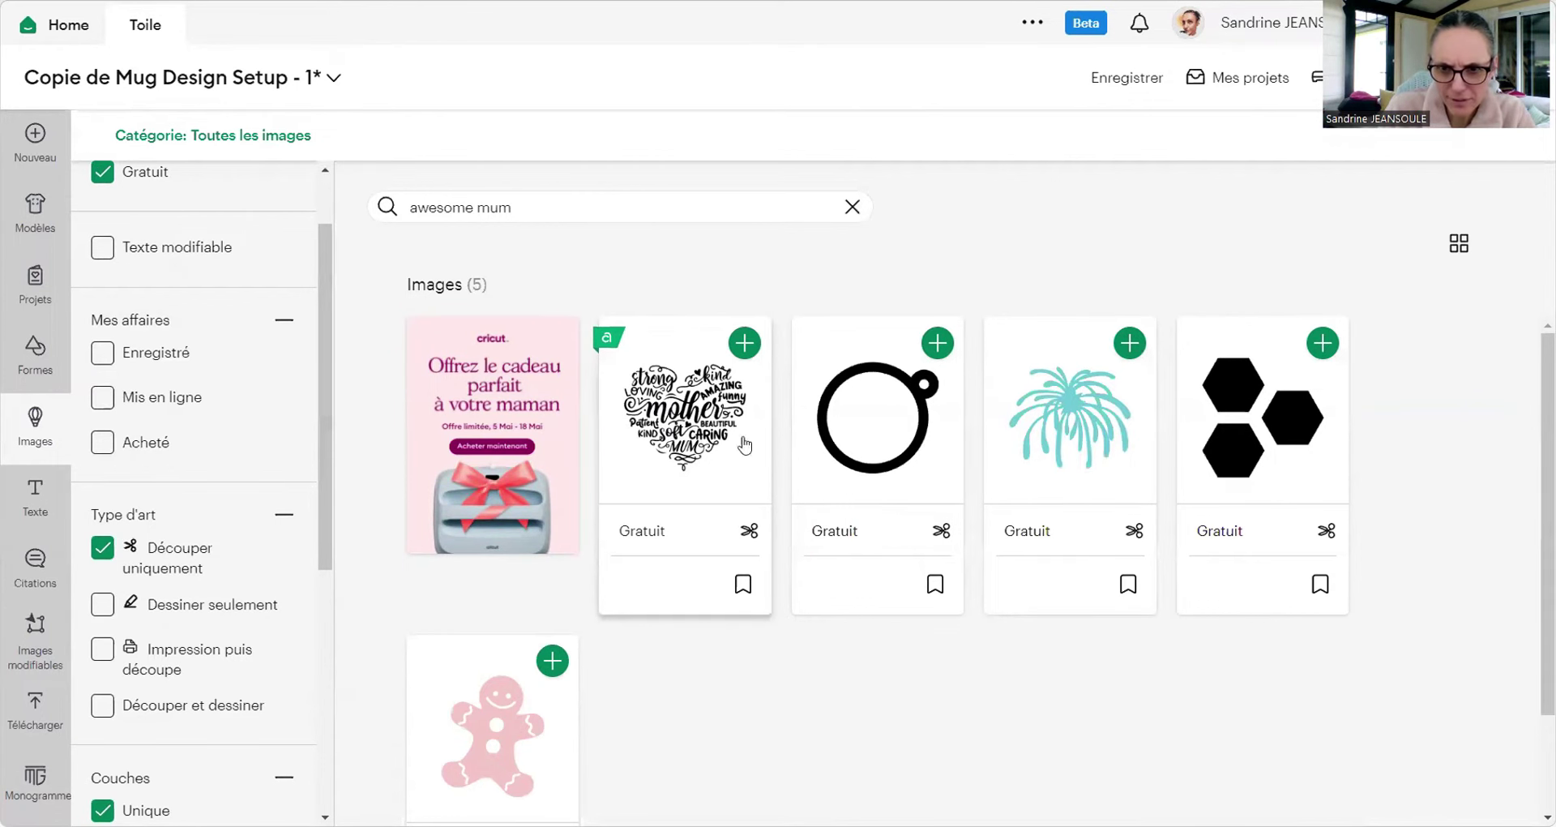
{"action": "left_click_drag", "start_coordinate": [1539, 436], "coordinate": [1528, 557]}
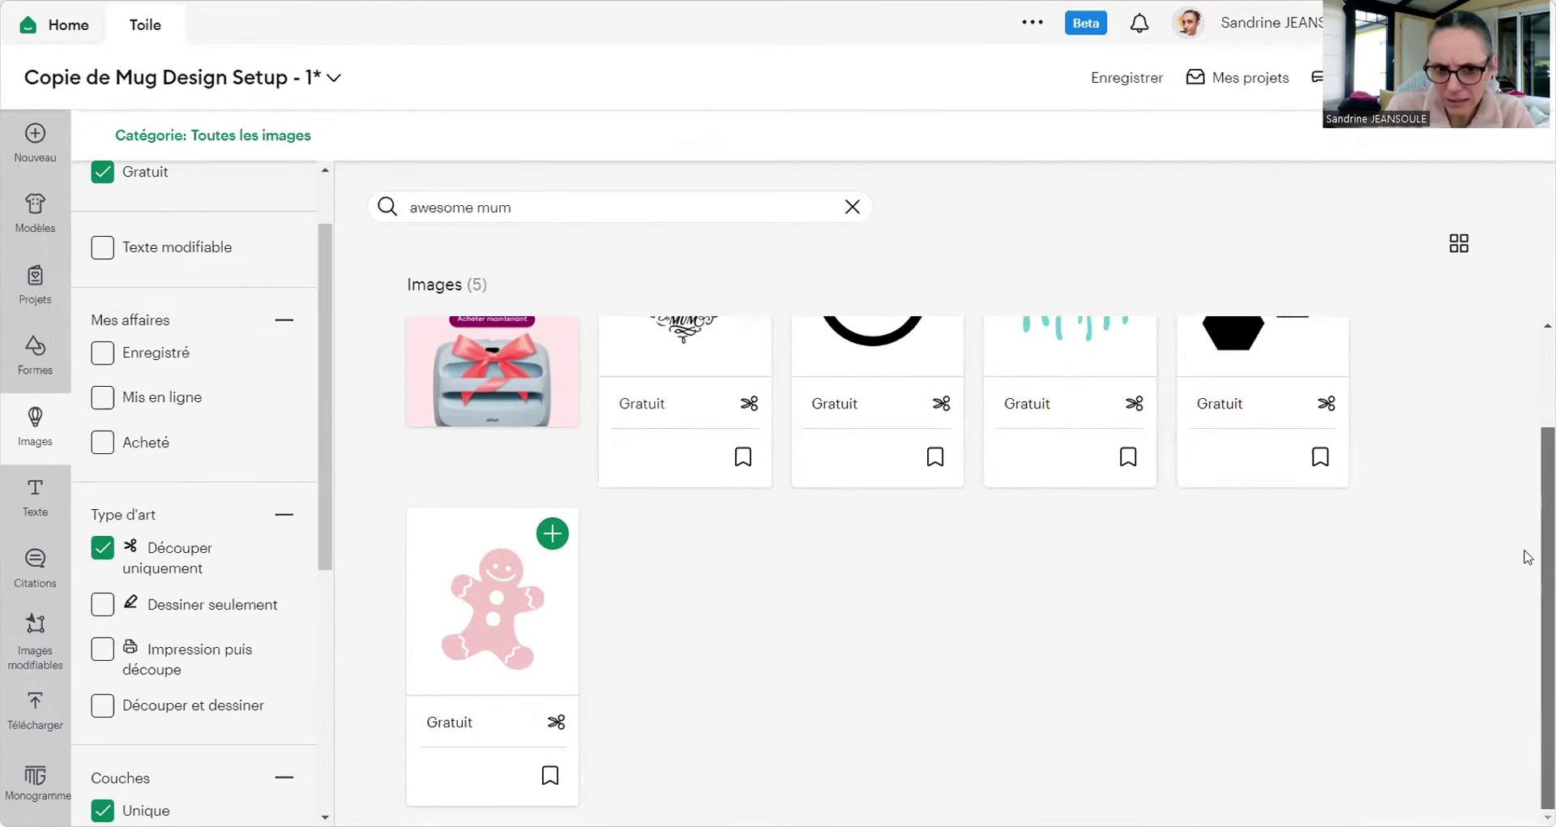
{"action": "scroll", "coordinate": [1043, 504], "scroll_direction": "up", "scroll_amount": 2}
{"action": "left_click", "coordinate": [108, 178]}
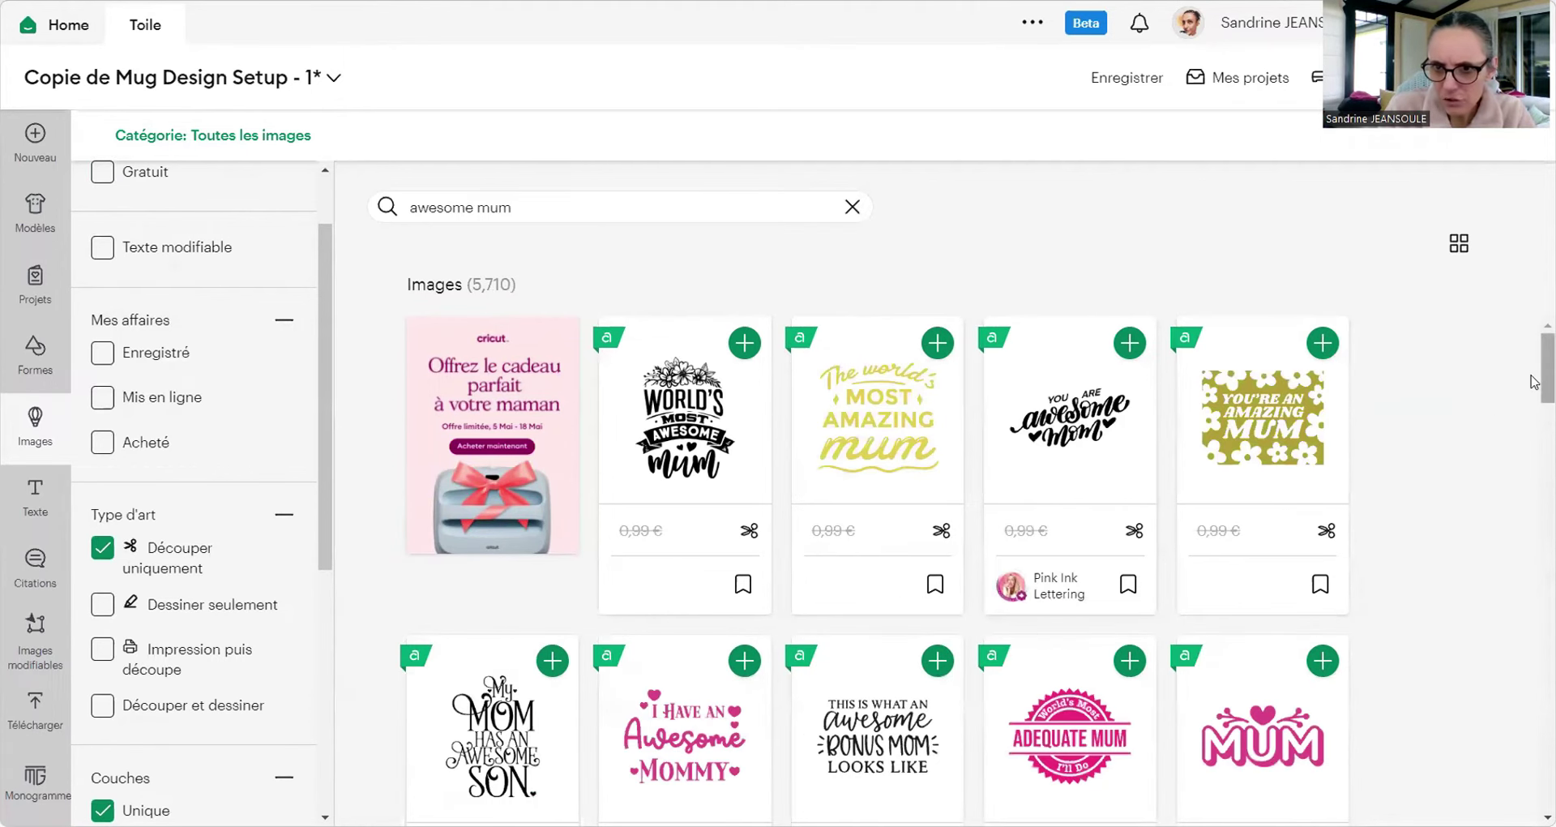
Step: Look through the filtered "awesome mum" images for a design suited to the mug
{"action": "left_click_drag", "start_coordinate": [1538, 375], "coordinate": [1534, 363]}
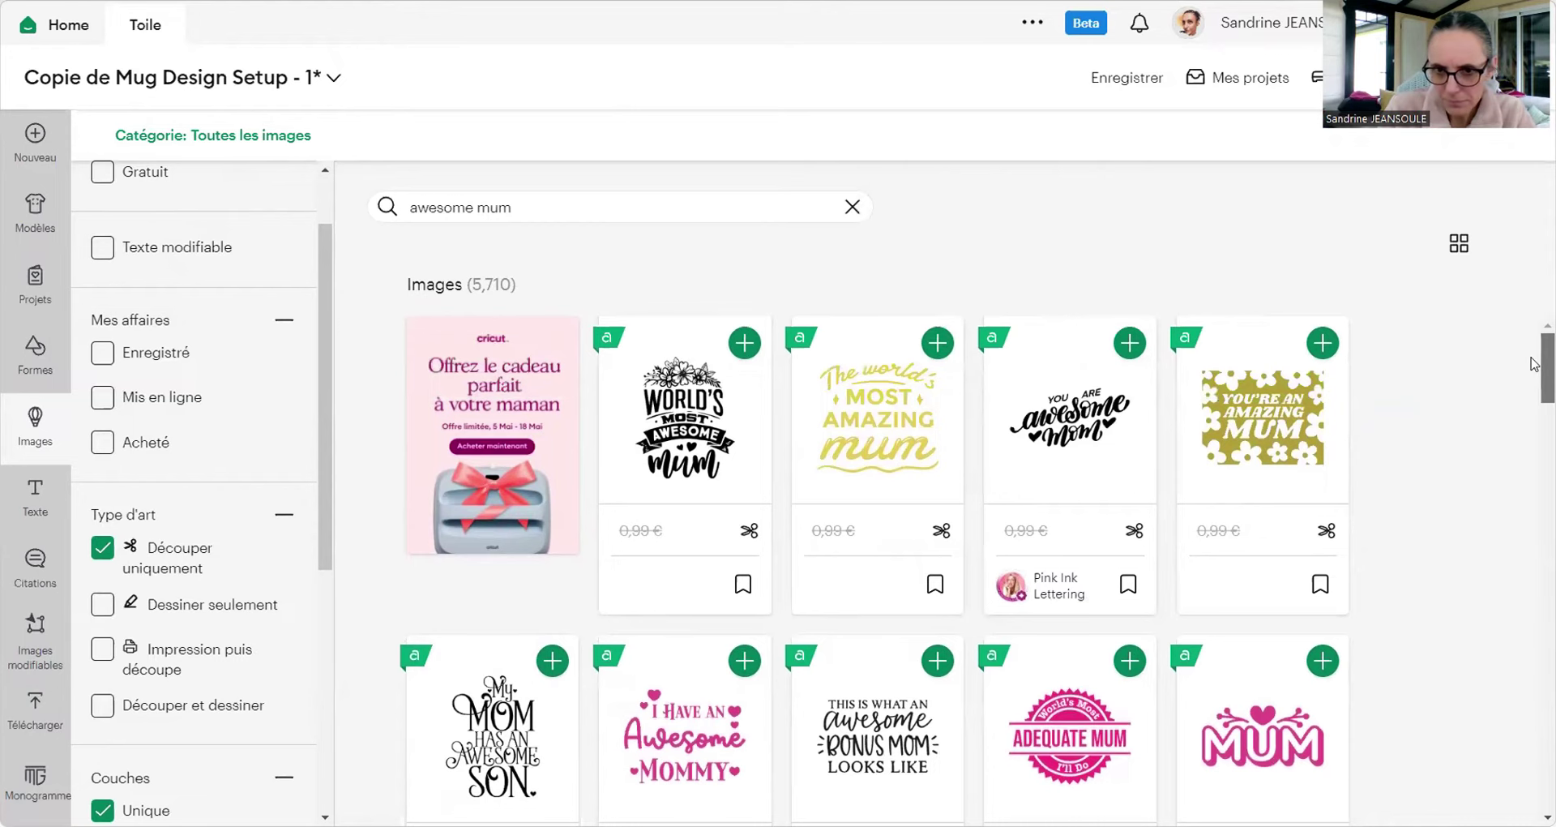
{"action": "left_click_drag", "start_coordinate": [1535, 374], "coordinate": [1530, 497]}
{"action": "scroll", "coordinate": [1531, 497], "scroll_direction": "down", "scroll_amount": 8}
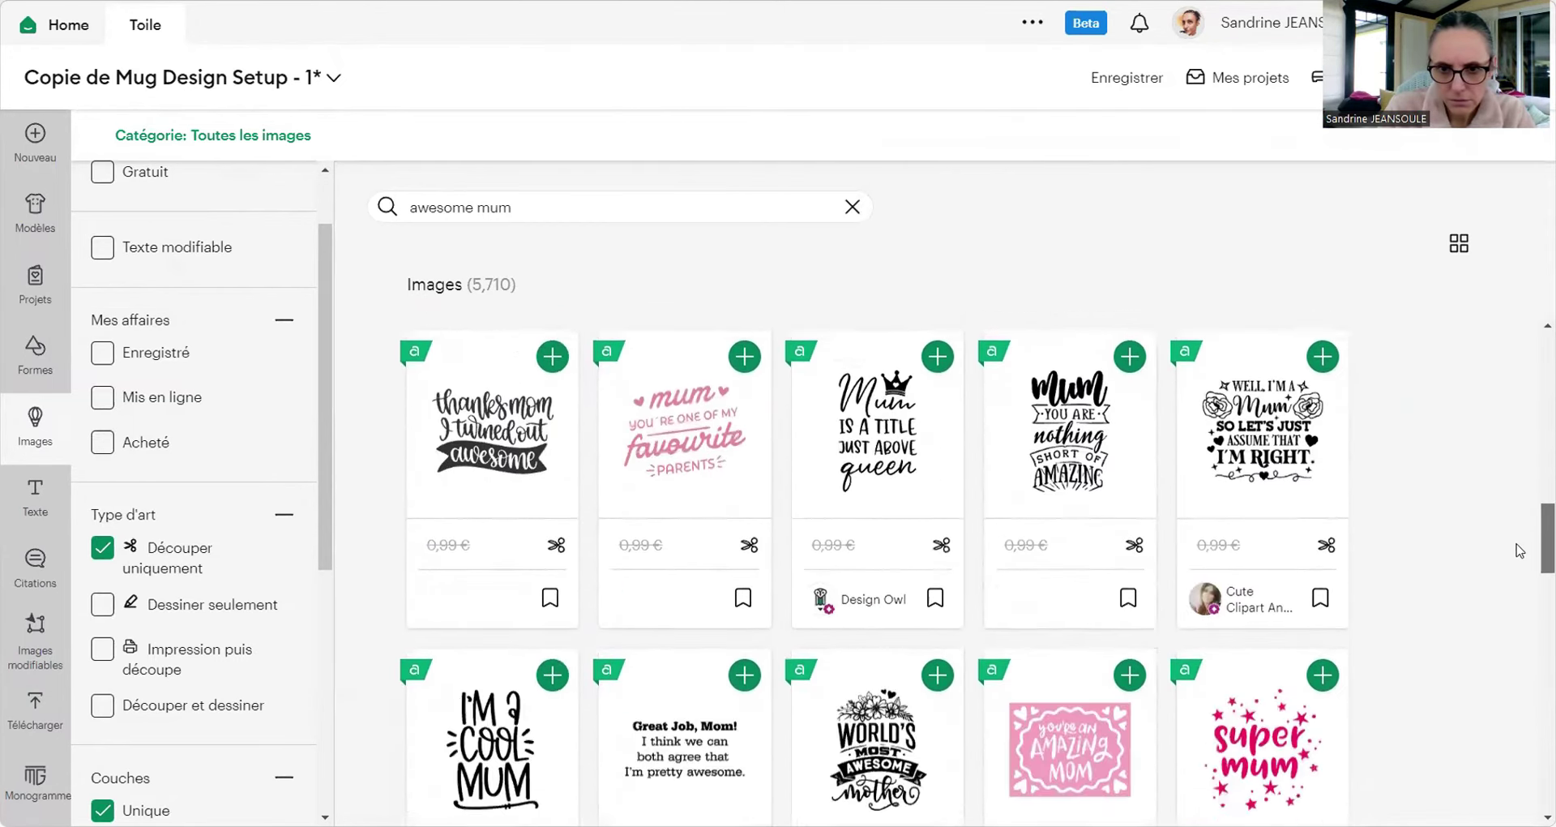
{"action": "scroll", "coordinate": [1516, 577], "scroll_direction": "down", "scroll_amount": 8}
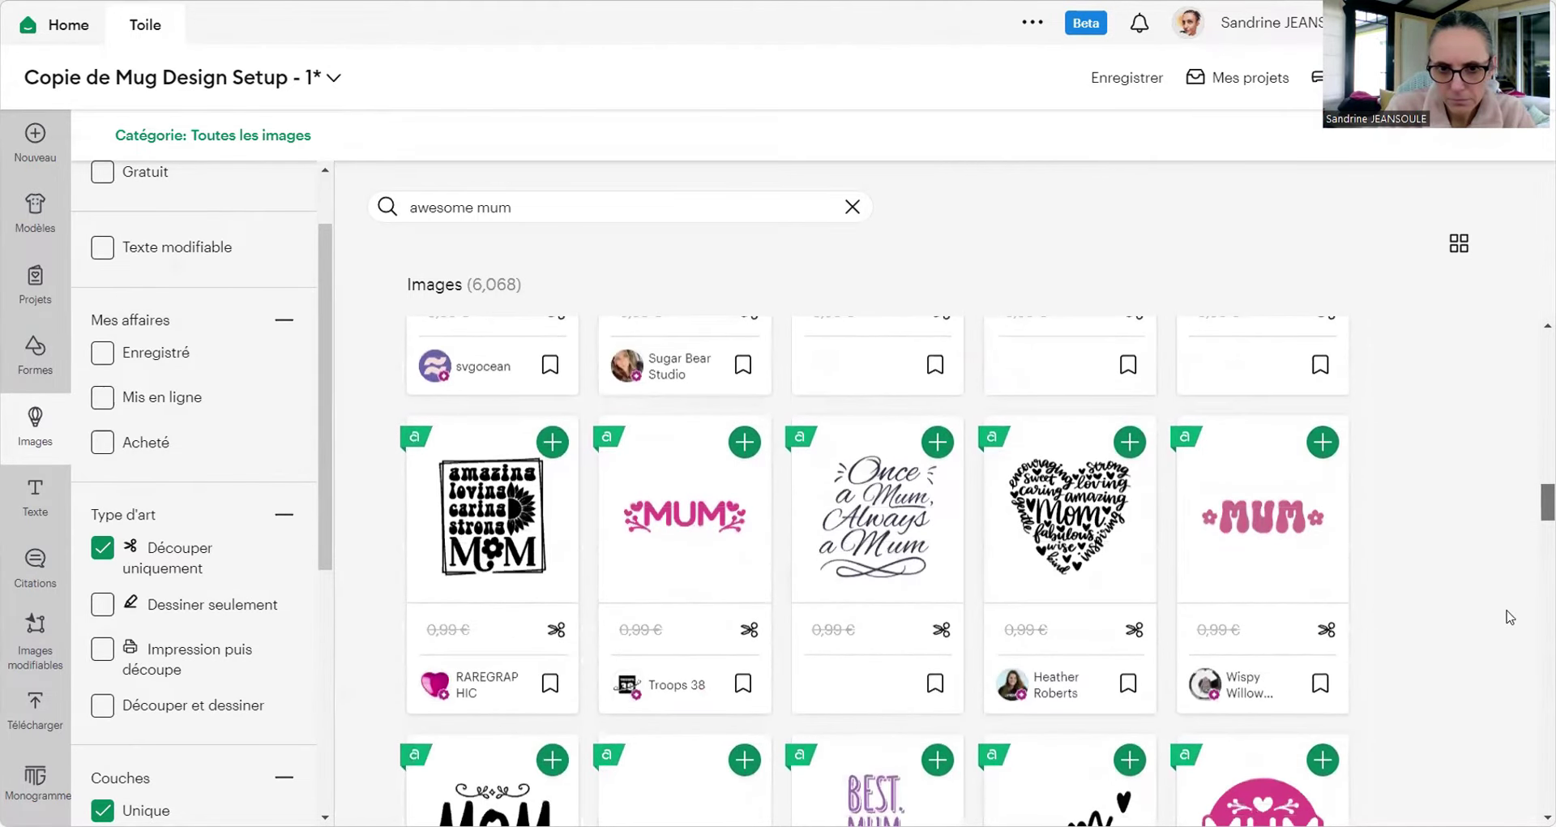
{"action": "scroll", "coordinate": [1510, 618], "scroll_direction": "down", "scroll_amount": 3}
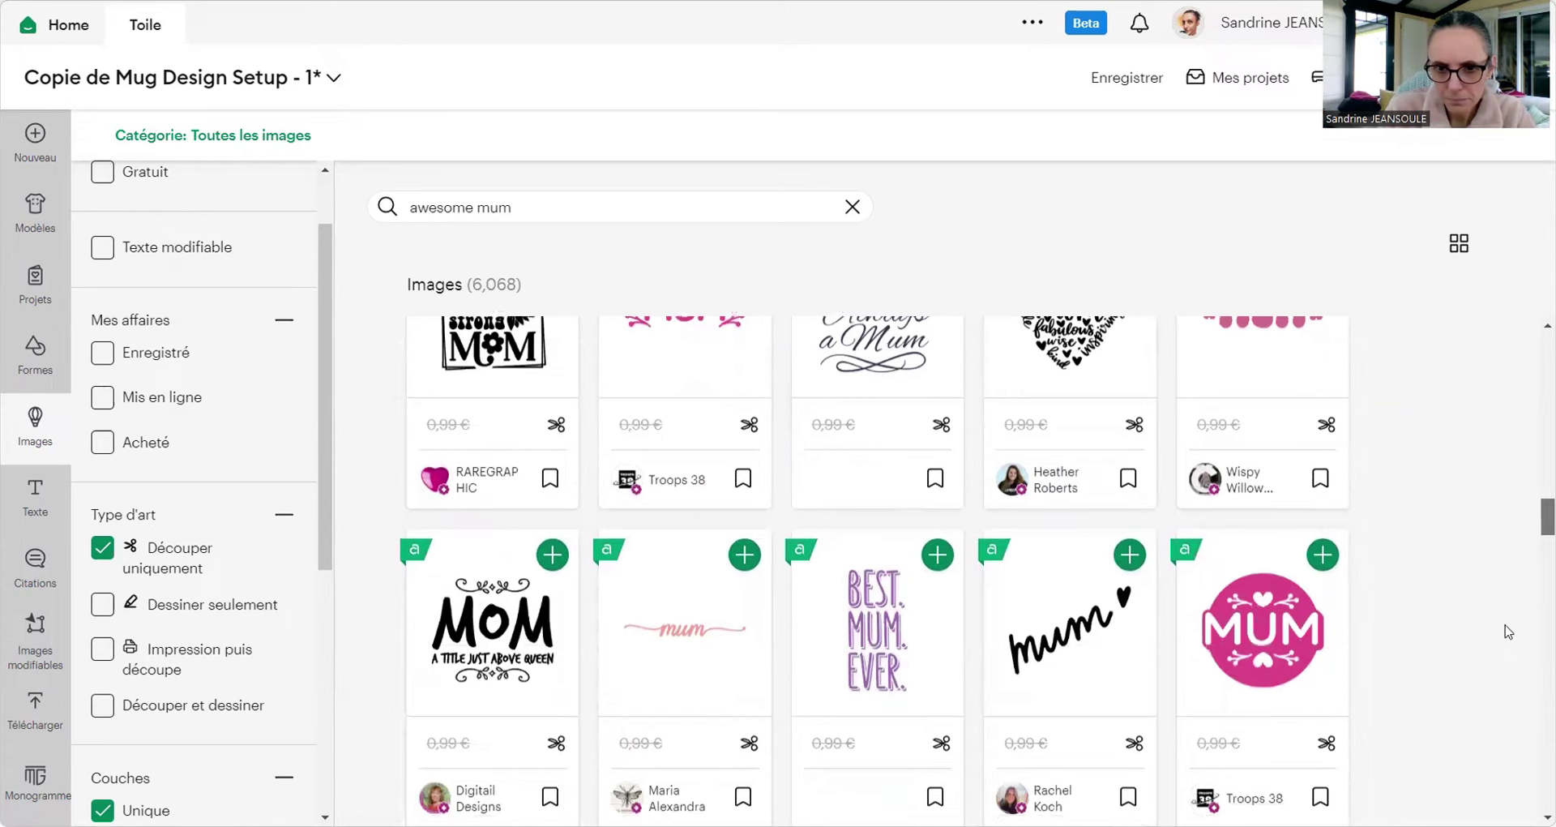
{"action": "scroll", "coordinate": [1508, 632], "scroll_direction": "down", "scroll_amount": 3}
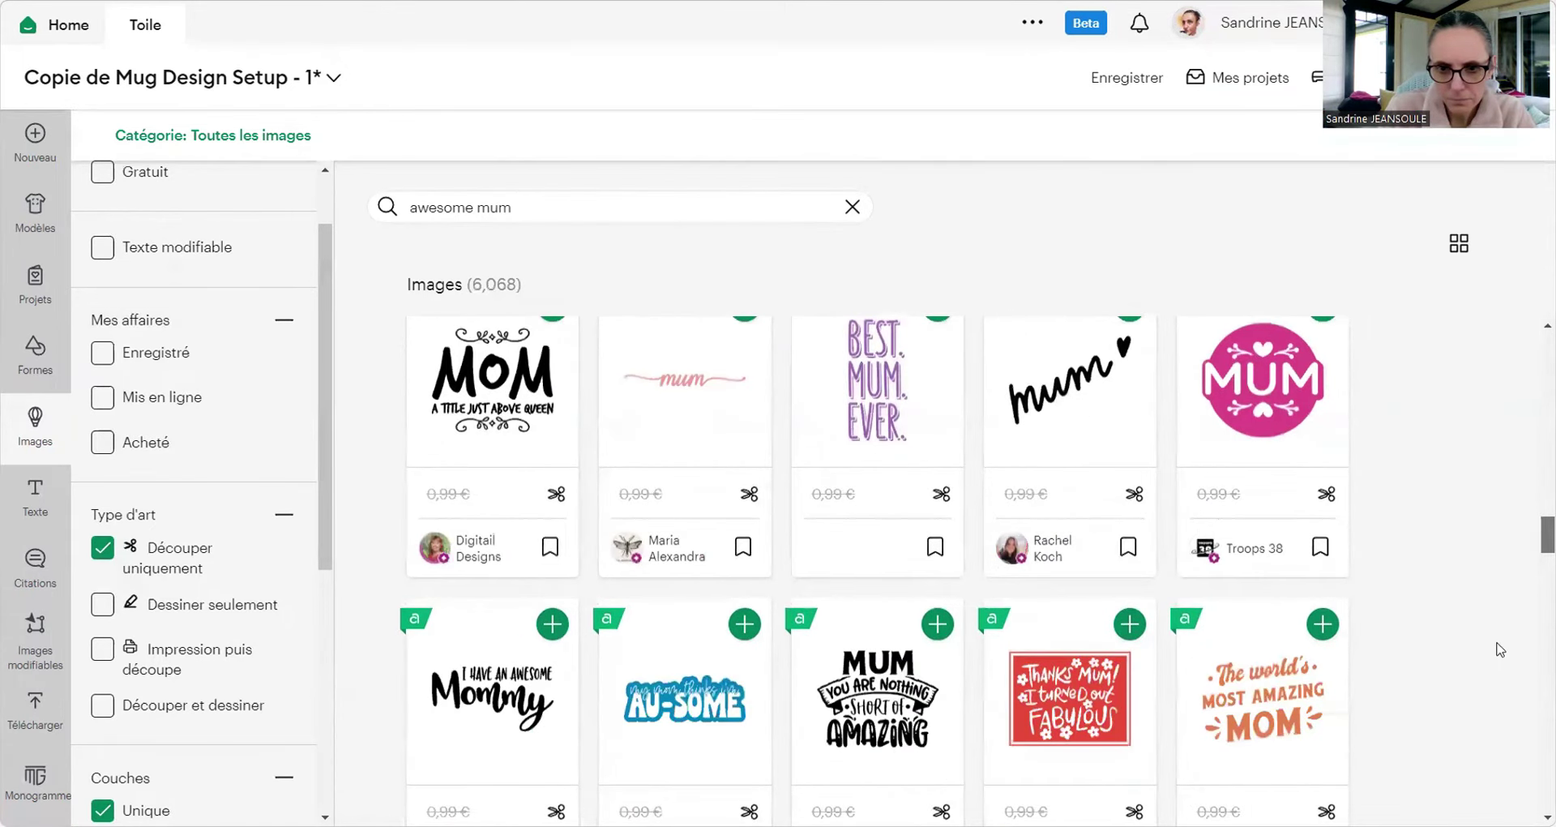
{"action": "scroll", "coordinate": [1499, 648], "scroll_direction": "up", "scroll_amount": 12}
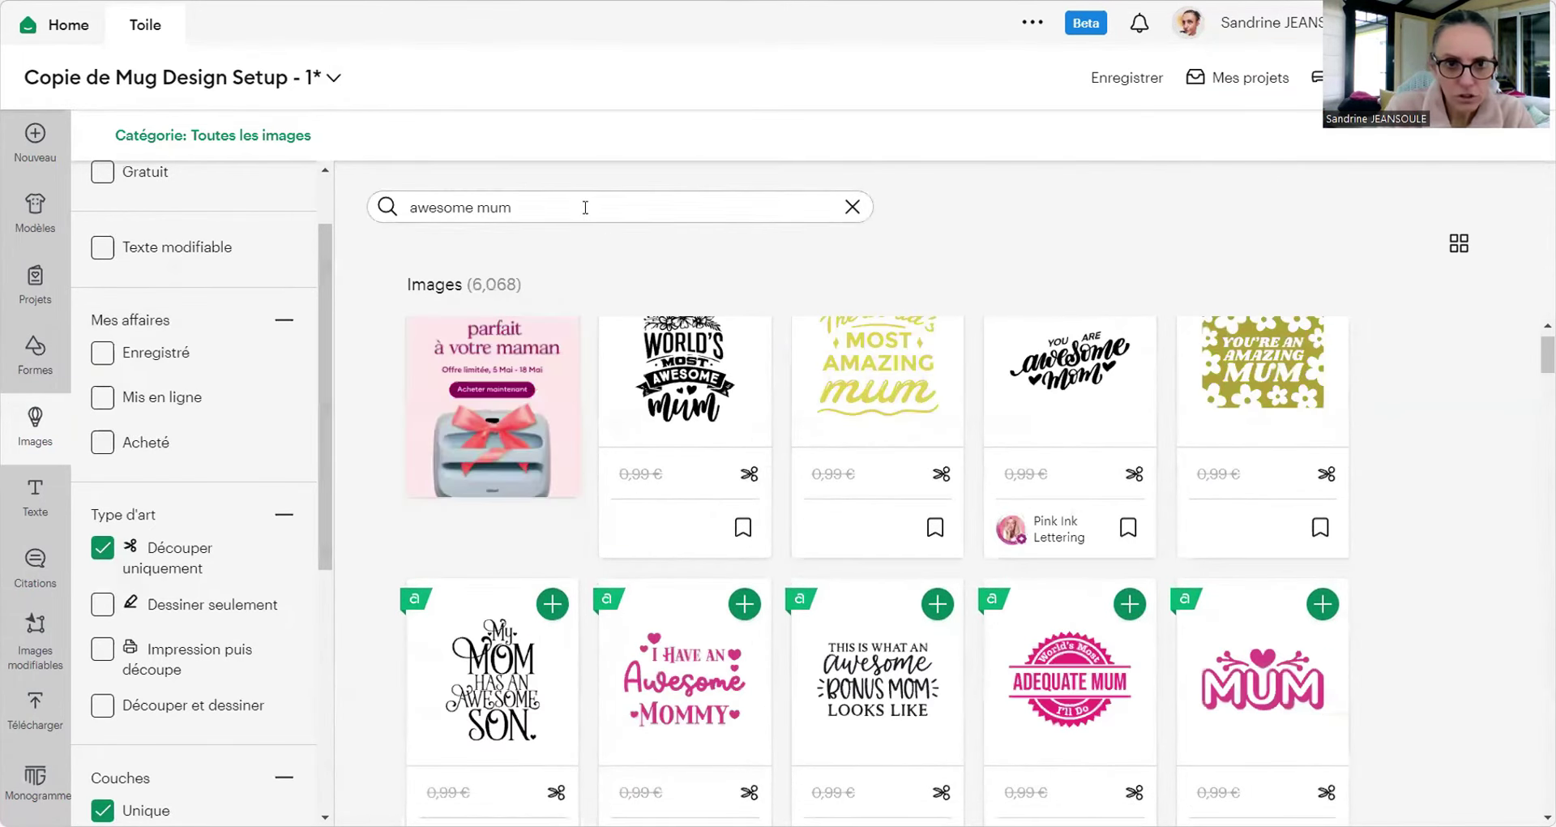
Step: Search the images for "super maman" instead and look through the designs
{"action": "left_click", "coordinate": [583, 207]}
{"action": "type", "text": "super"}
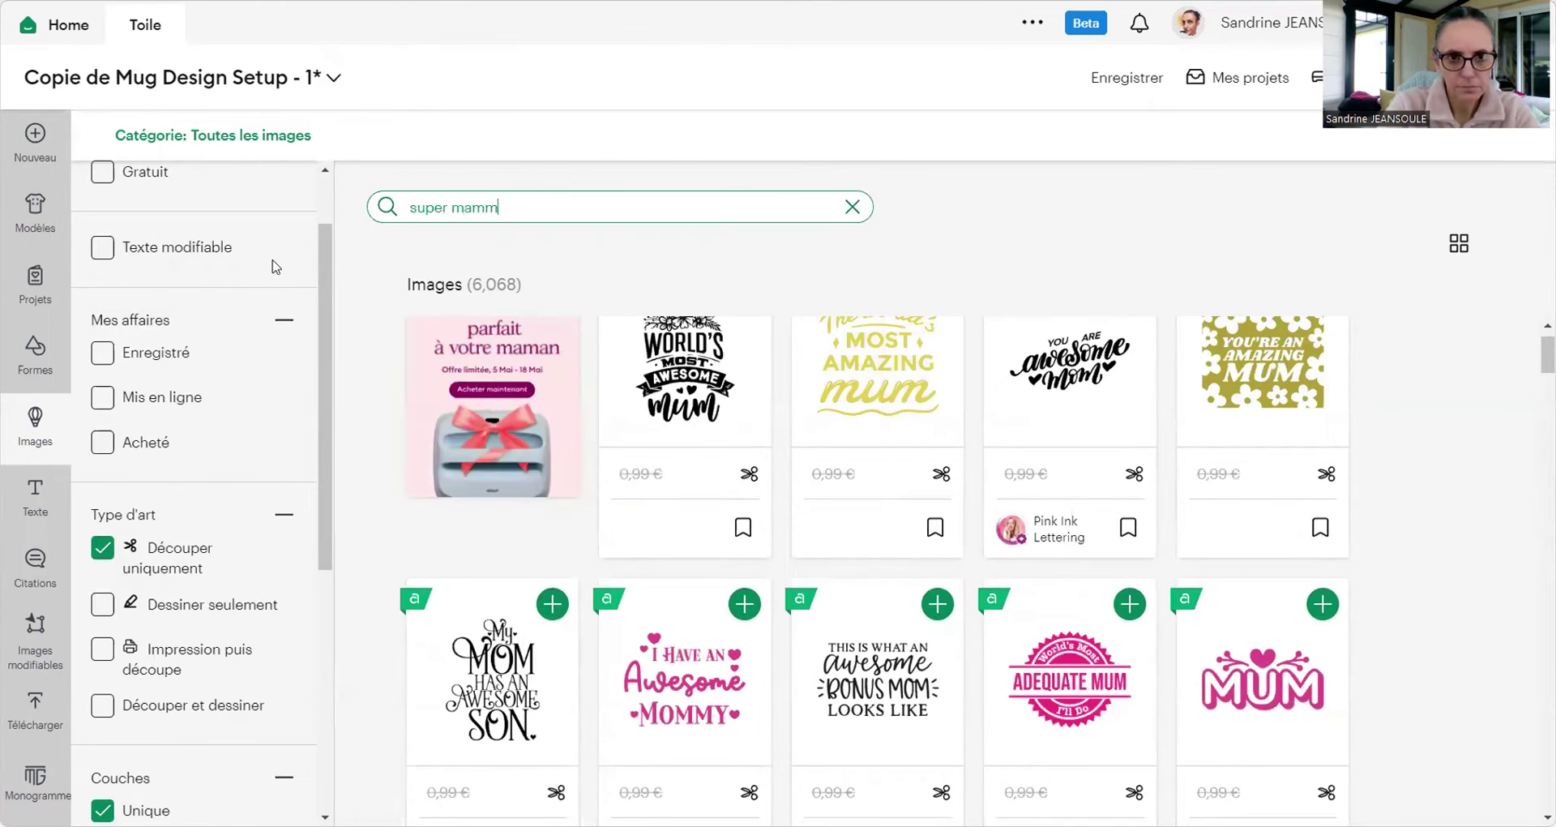
{"action": "type", "text": " maman"}
{"action": "key", "text": "Return"}
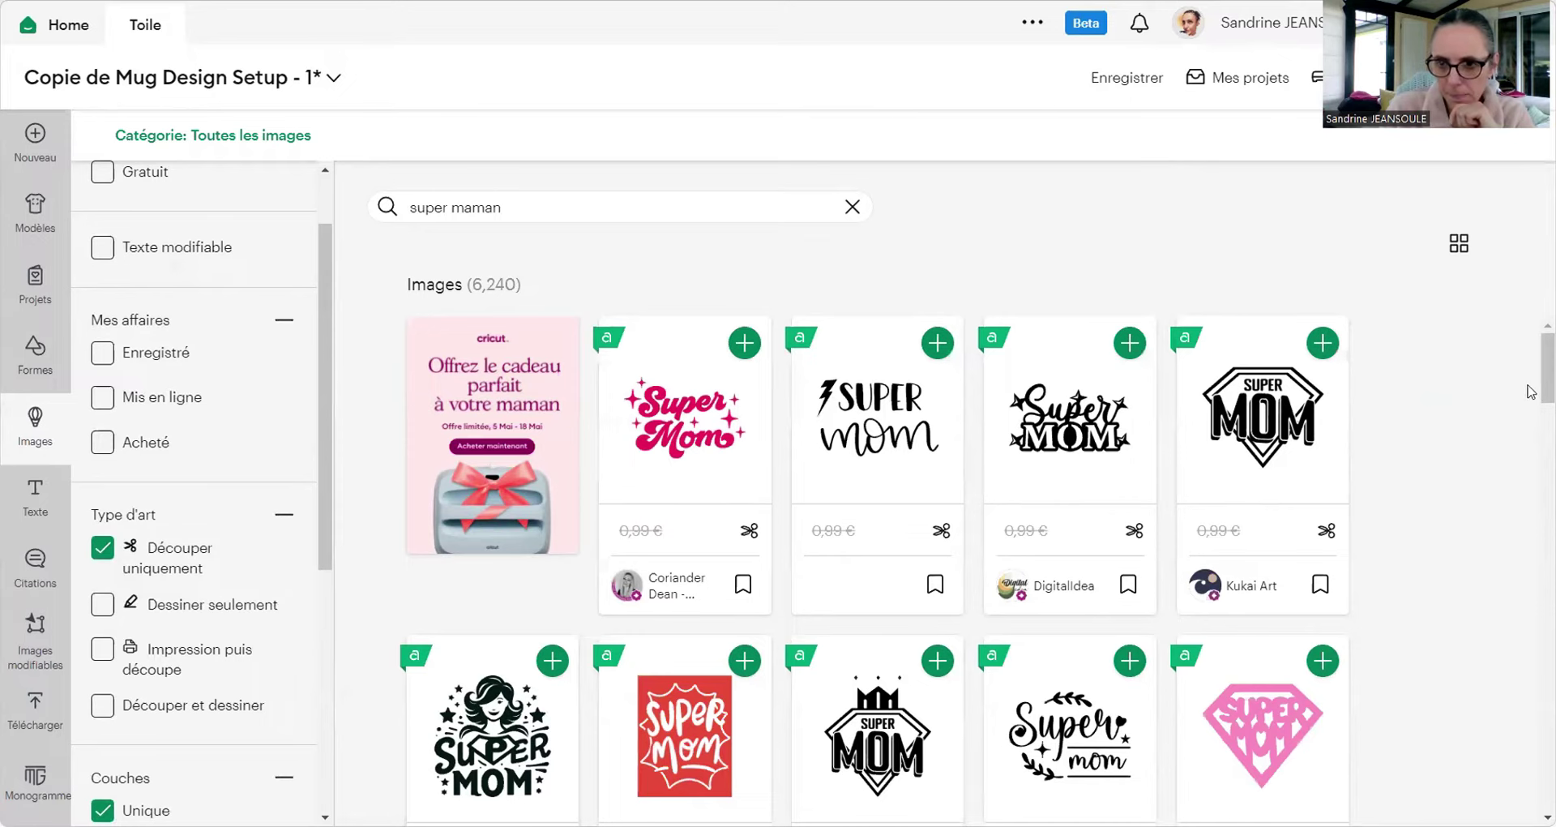
{"action": "scroll", "coordinate": [1530, 392], "scroll_direction": "down", "scroll_amount": 5}
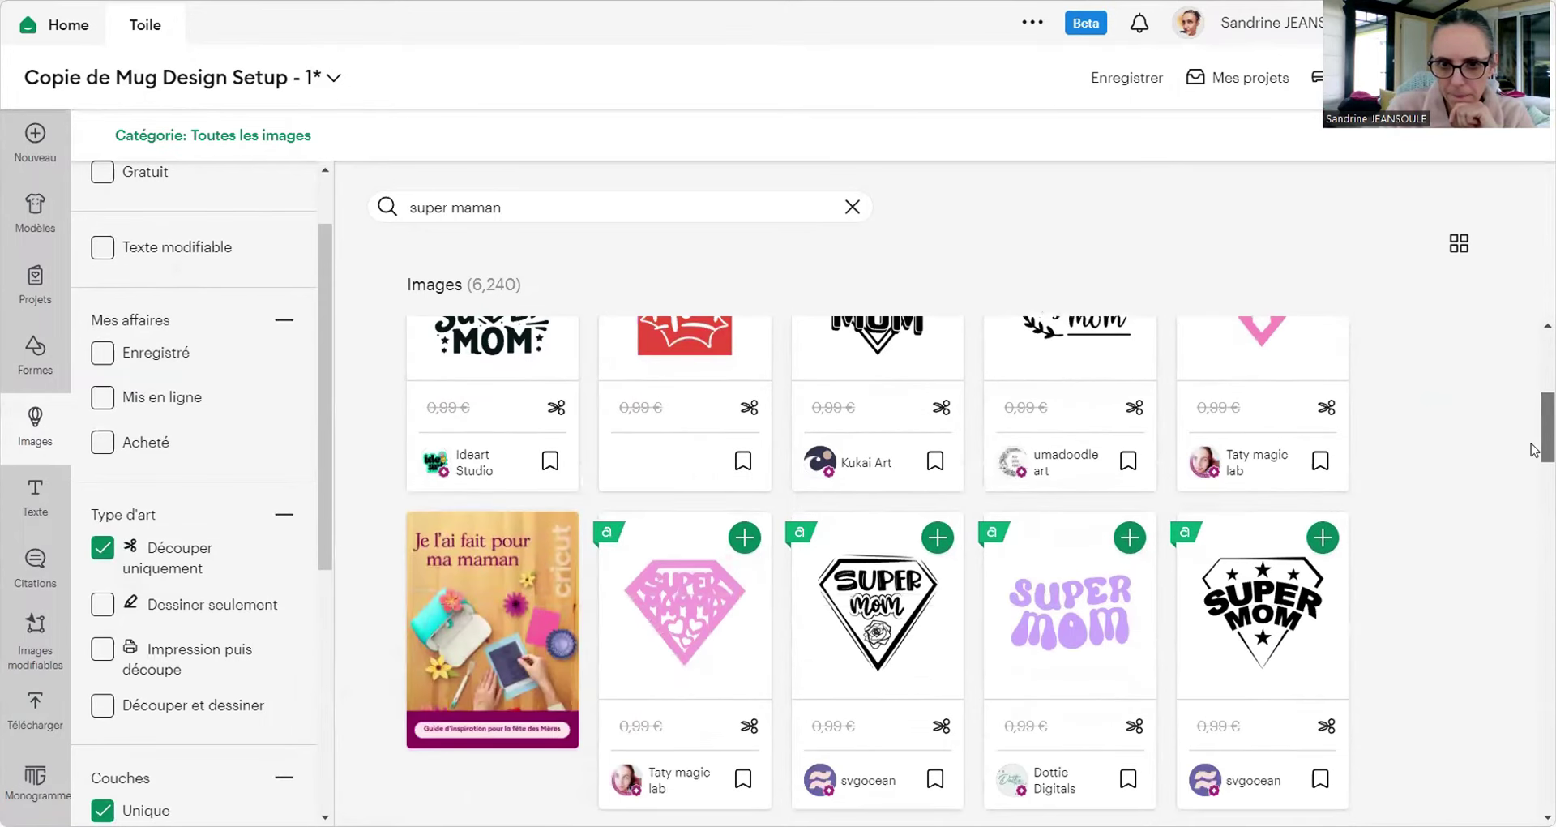
Step: Browse the "super maman" images and add the Super Mother comic-burst design to the canvas
{"action": "scroll", "coordinate": [1530, 450], "scroll_direction": "down", "scroll_amount": 5}
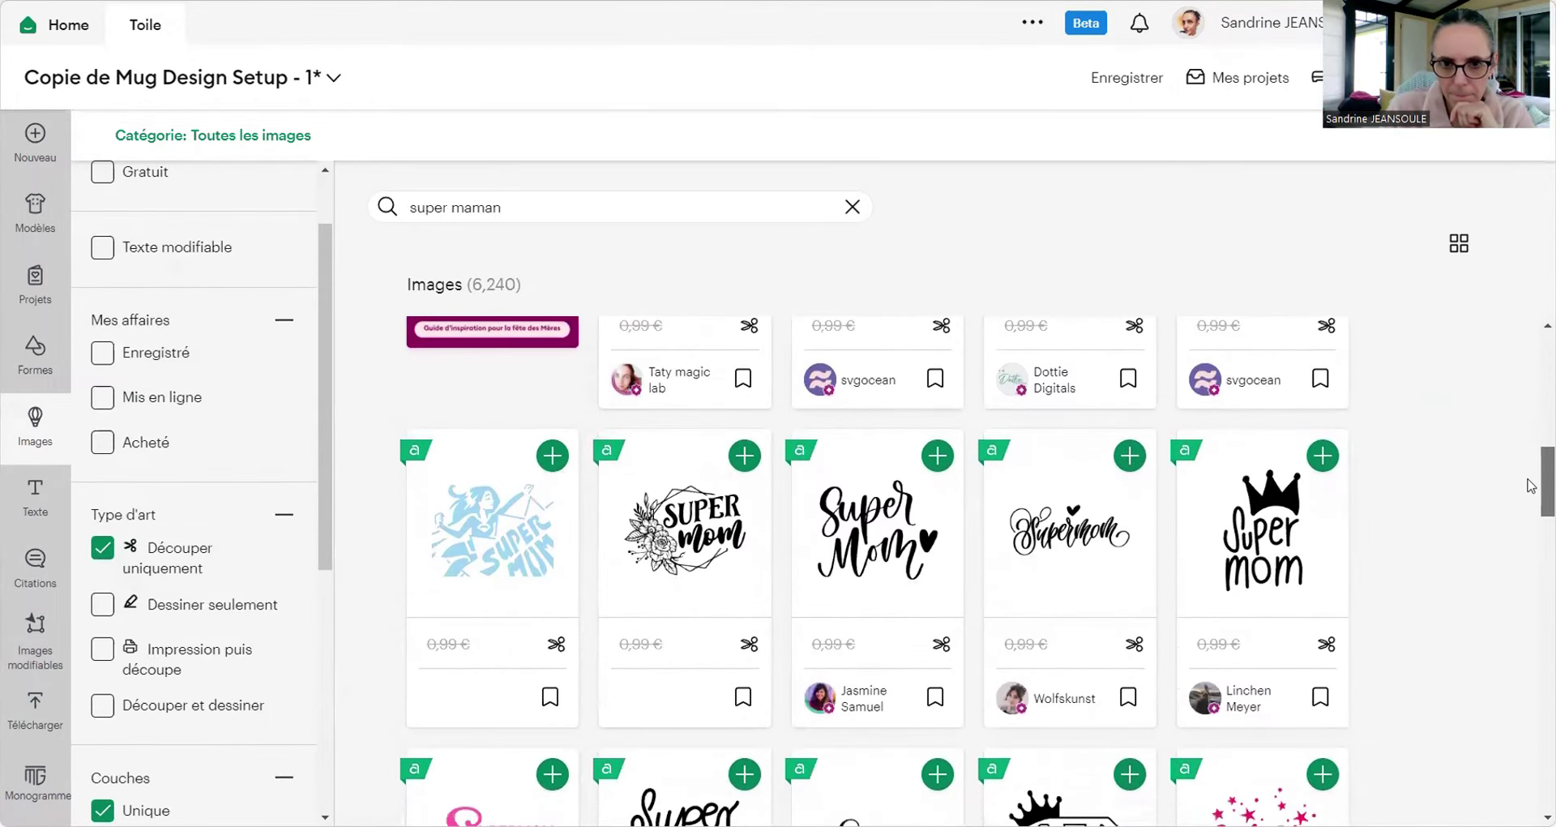
{"action": "scroll", "coordinate": [1531, 484], "scroll_direction": "down", "scroll_amount": 5}
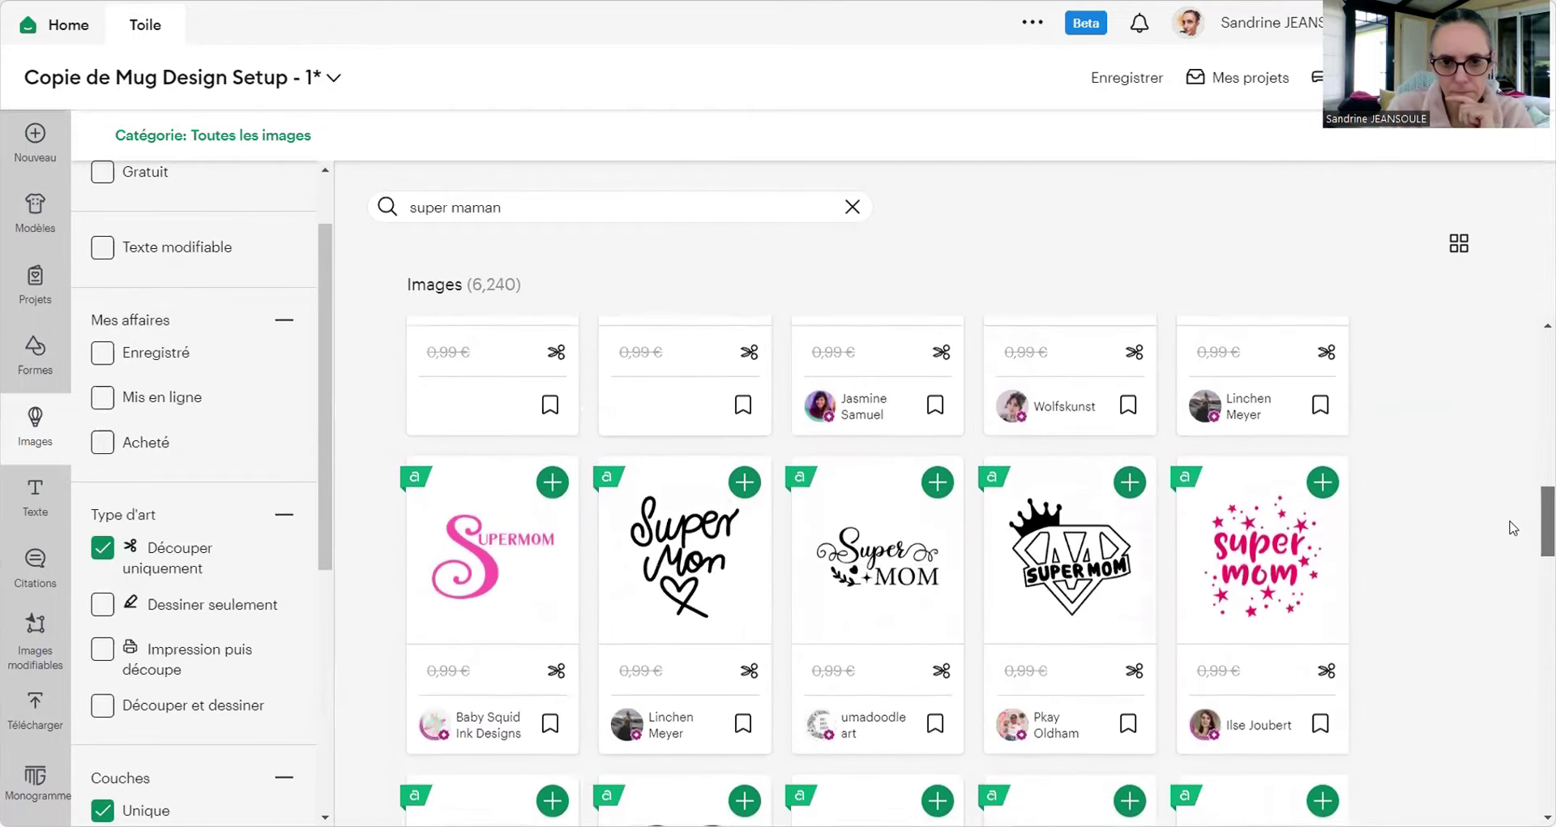
{"action": "scroll", "coordinate": [1513, 527], "scroll_direction": "down", "scroll_amount": 5}
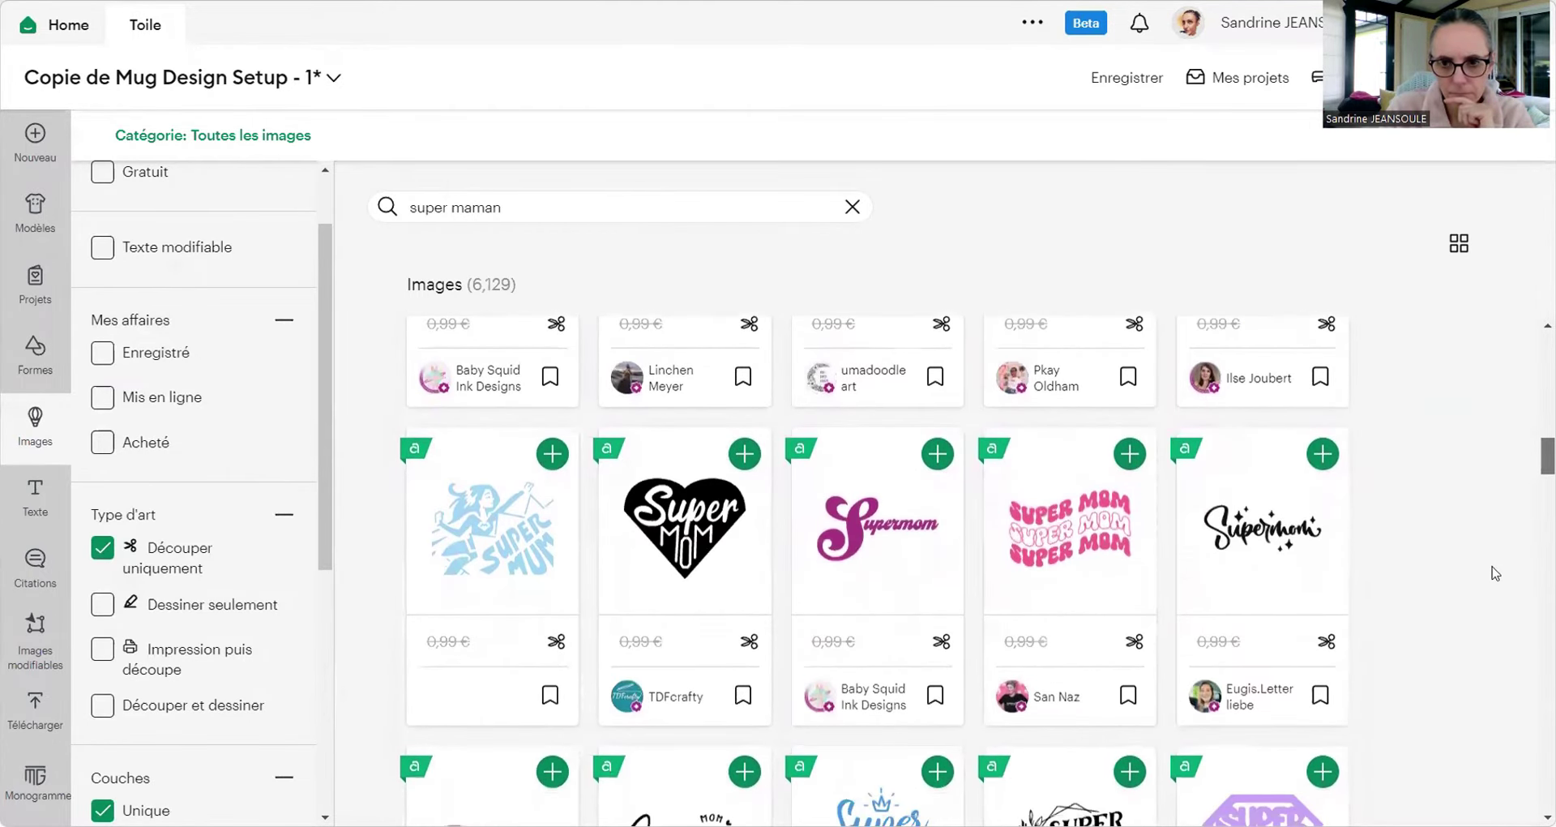
{"action": "scroll", "coordinate": [1495, 573], "scroll_direction": "down", "scroll_amount": 10}
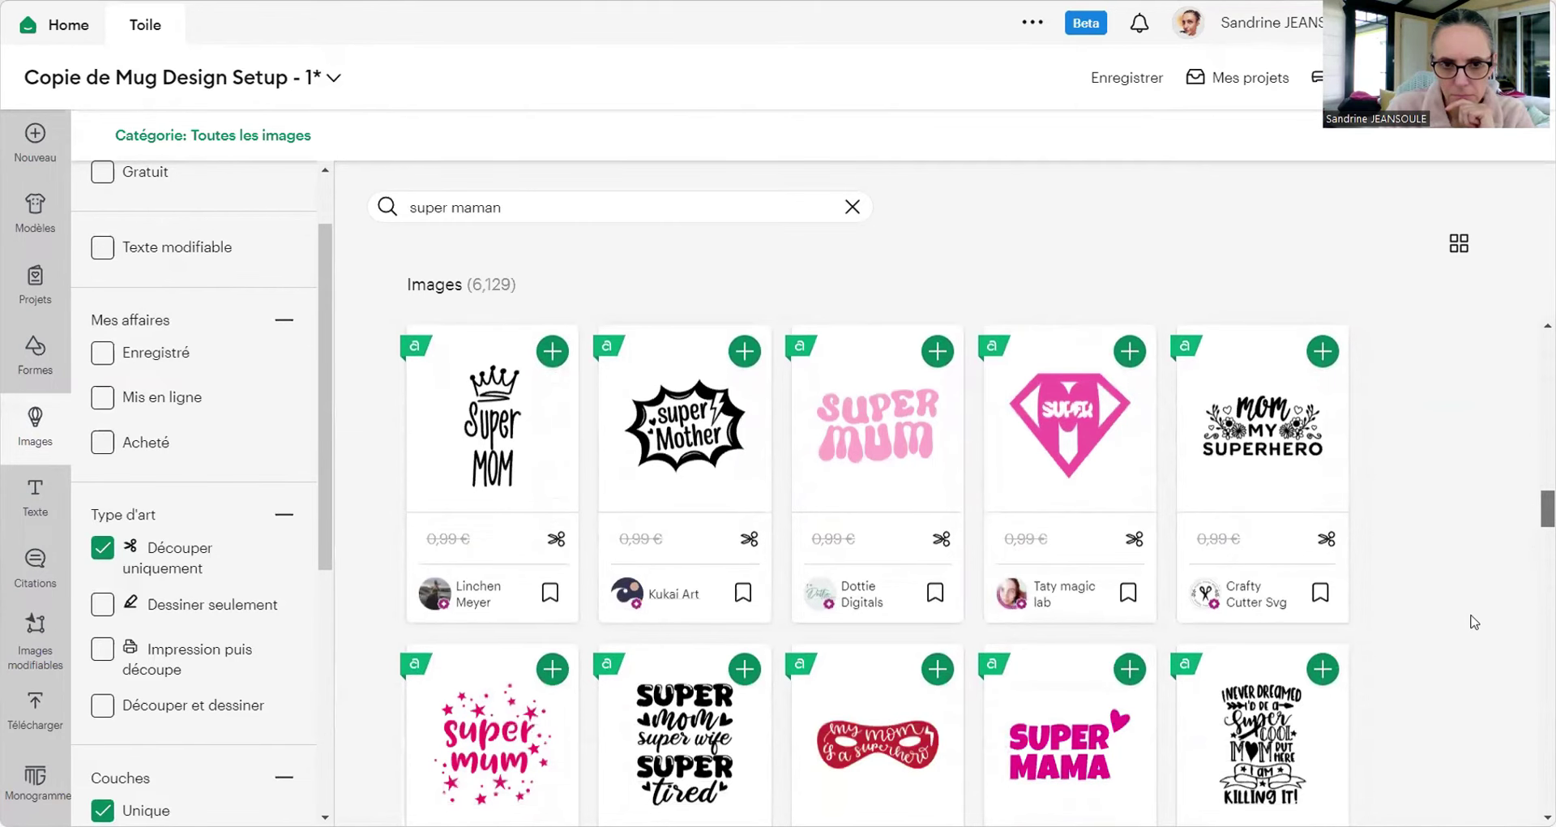
{"action": "left_click", "coordinate": [679, 438]}
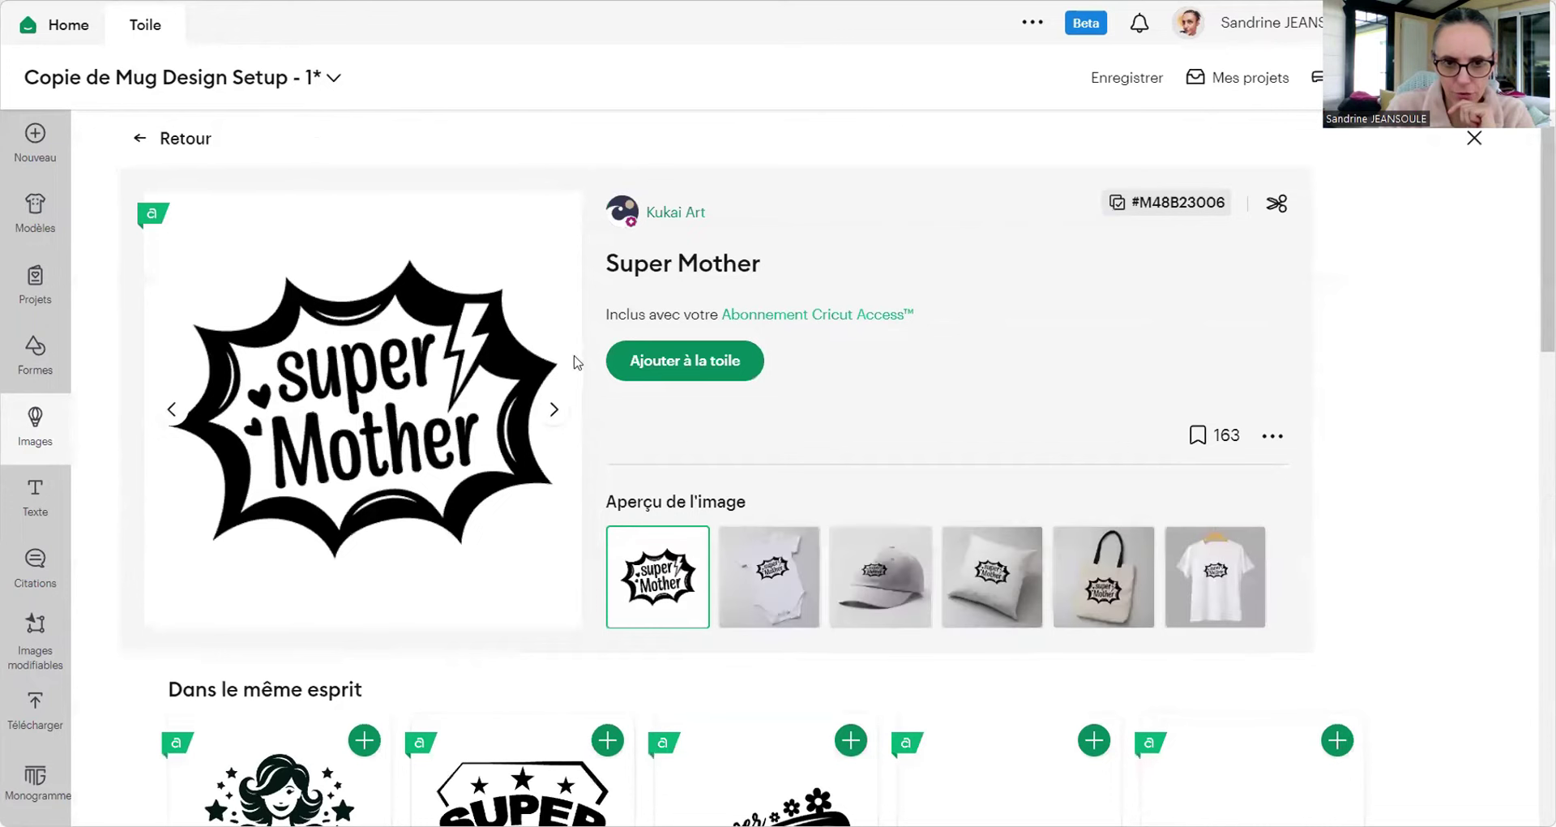
{"action": "left_click", "coordinate": [724, 359]}
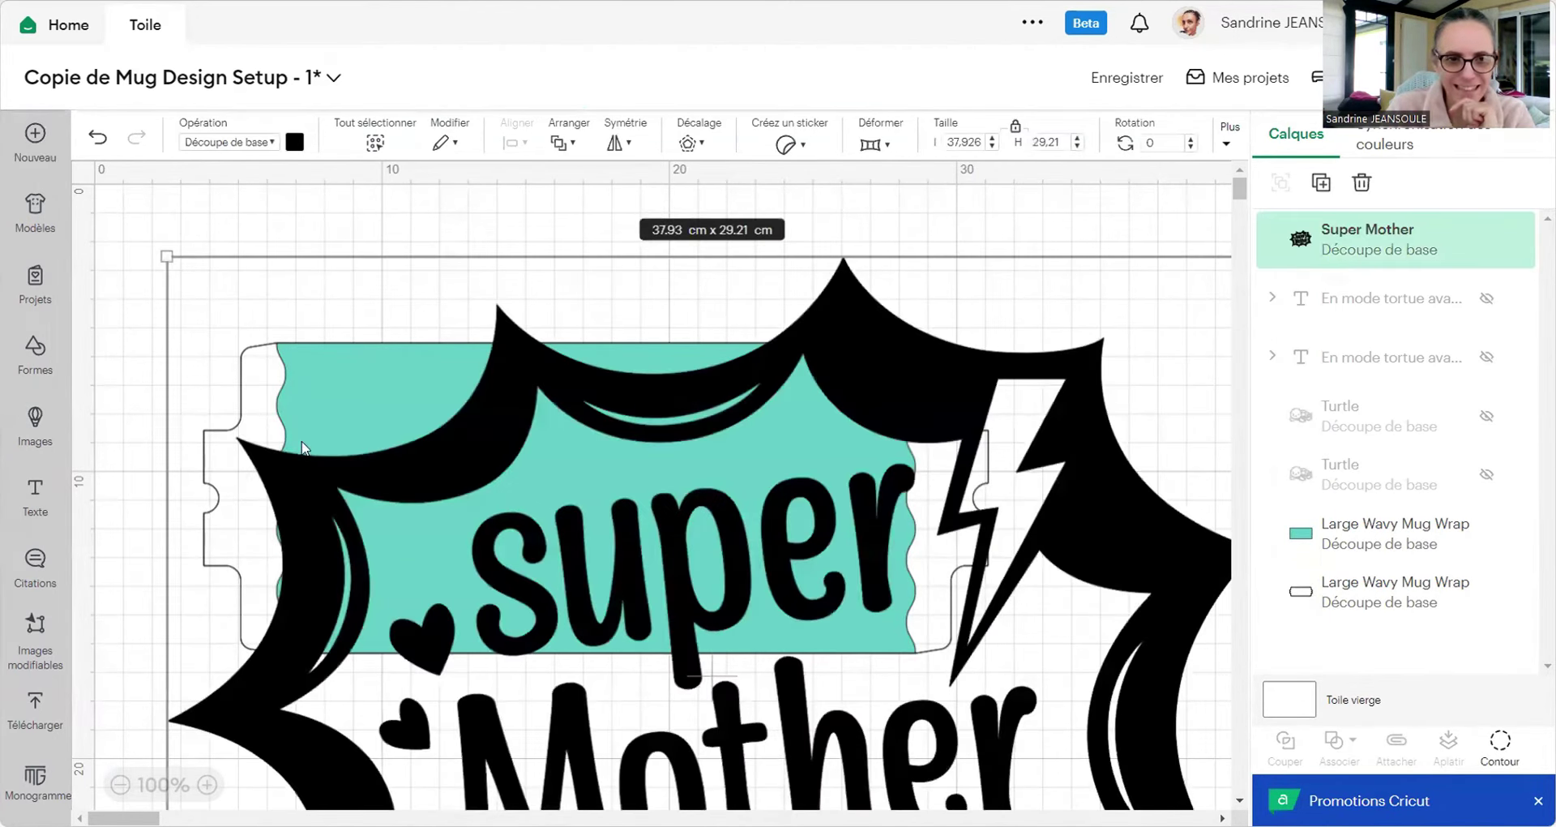
Step: Scale the Super Mother image down to about 12.29 x 9.47 cm and place it centrally on the turquoise wavy mug wrap
{"action": "left_click_drag", "start_coordinate": [159, 257], "coordinate": [513, 446]}
{"action": "left_click_drag", "start_coordinate": [551, 551], "coordinate": [563, 487]}
{"action": "left_click_drag", "start_coordinate": [753, 646], "coordinate": [620, 531]}
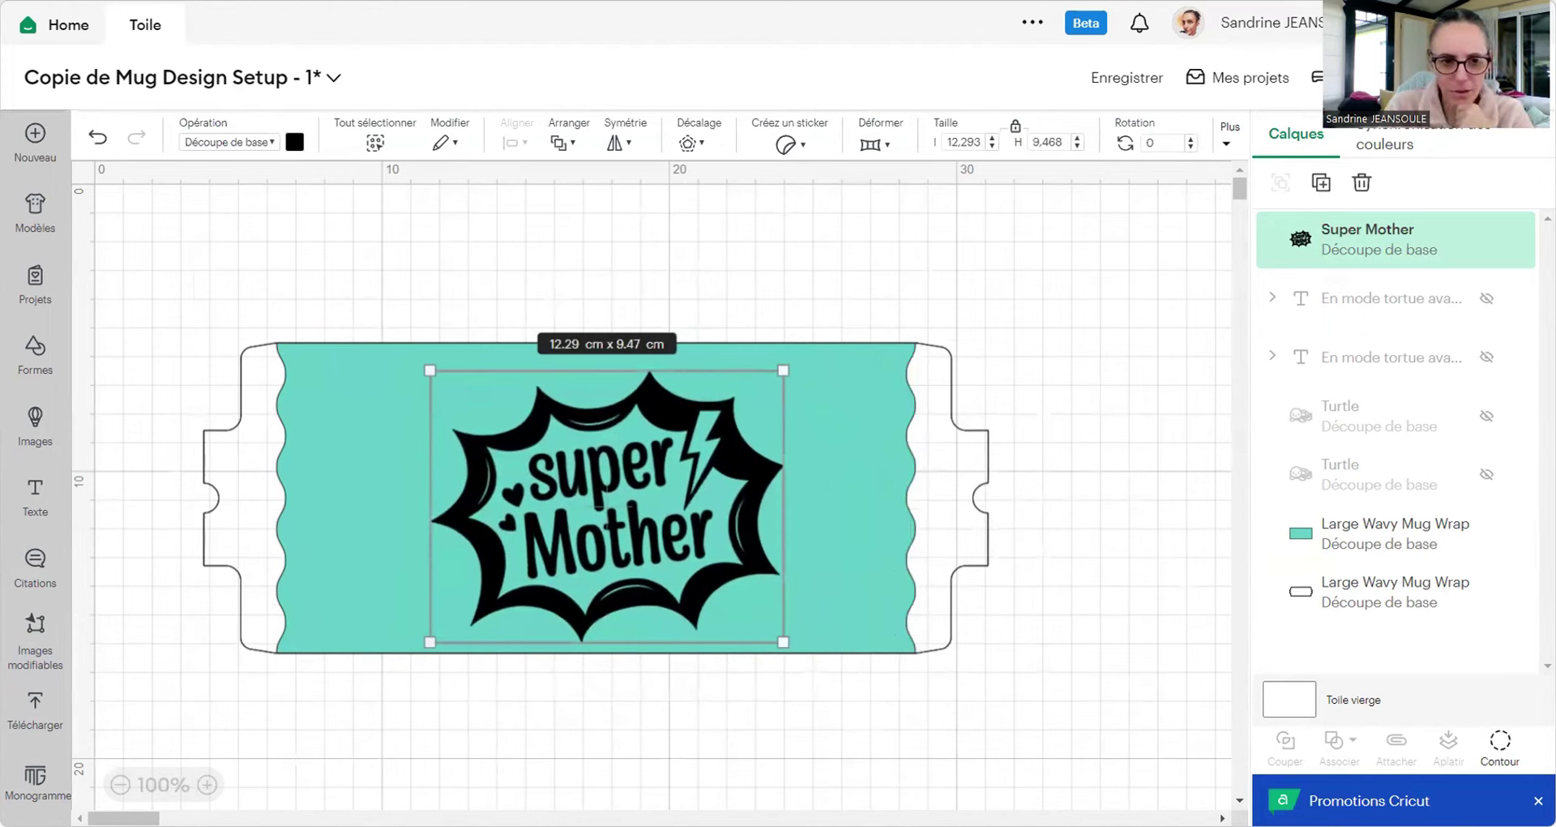
Step: Open the Contour editor for the Super Mother image
{"action": "left_click", "coordinate": [1500, 745]}
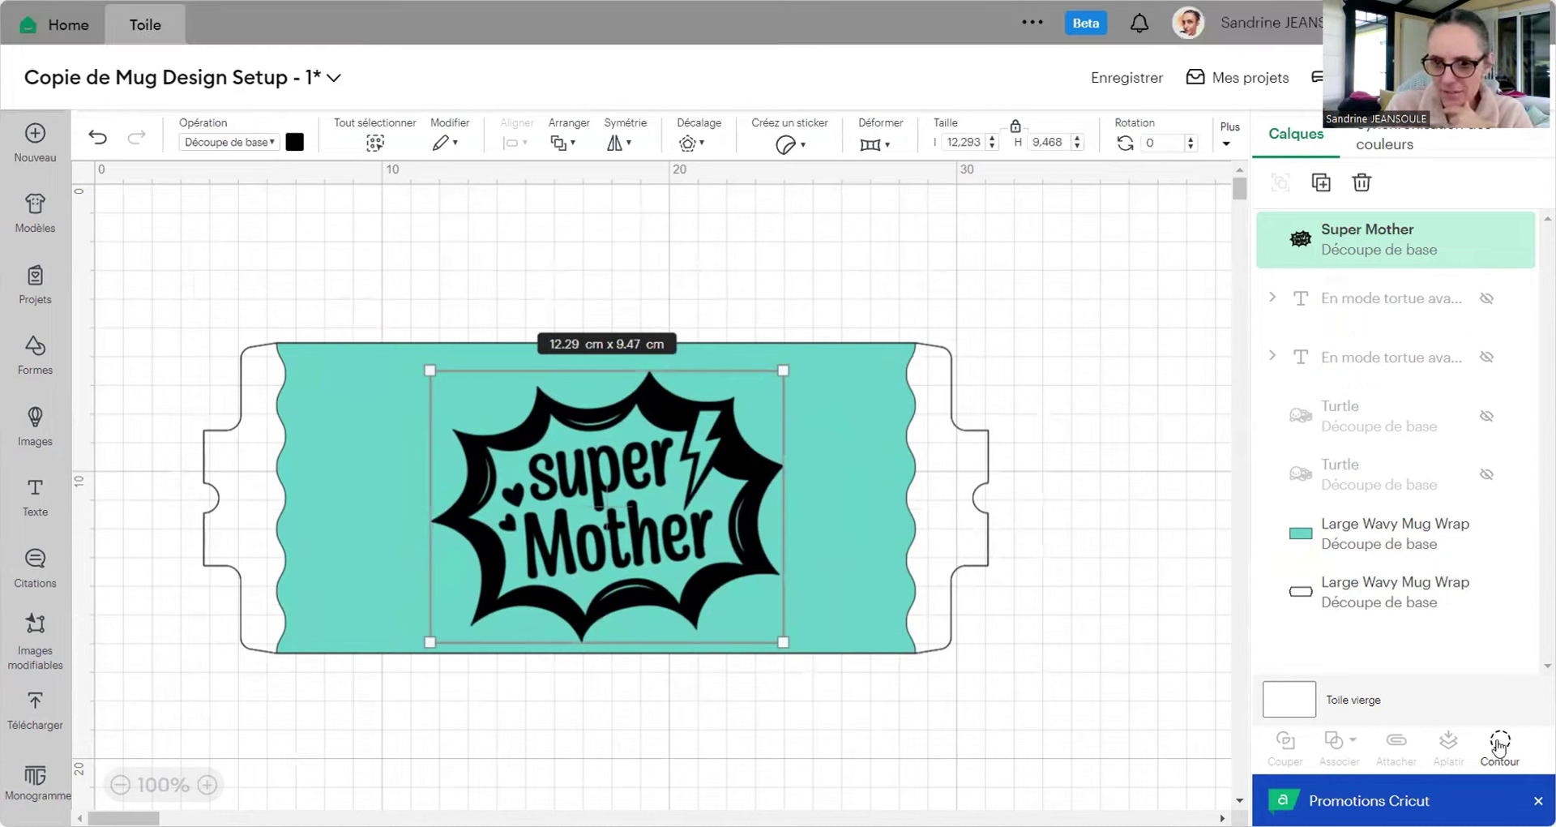